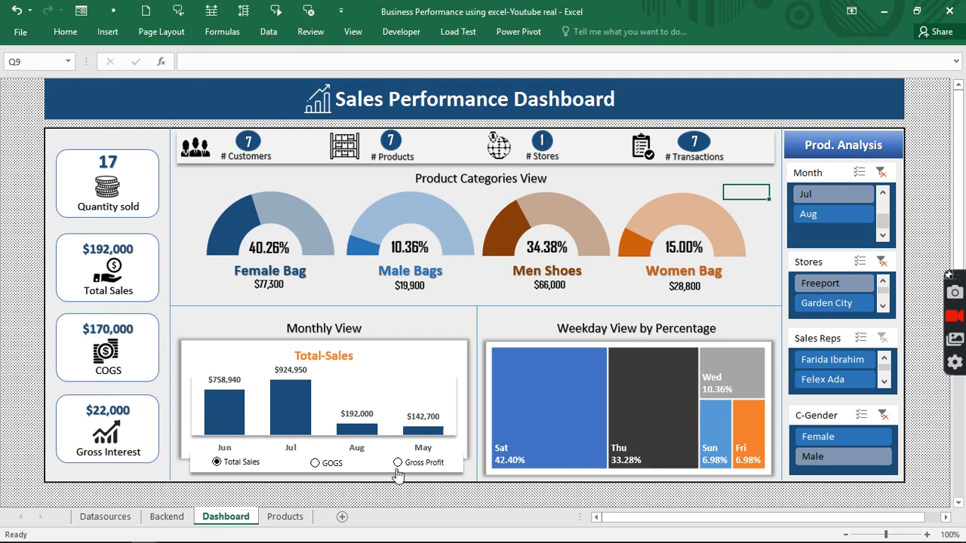
- Switch the monthly chart to COGS and filter Products Analysis to Aug and Female Bag
click(397, 463)
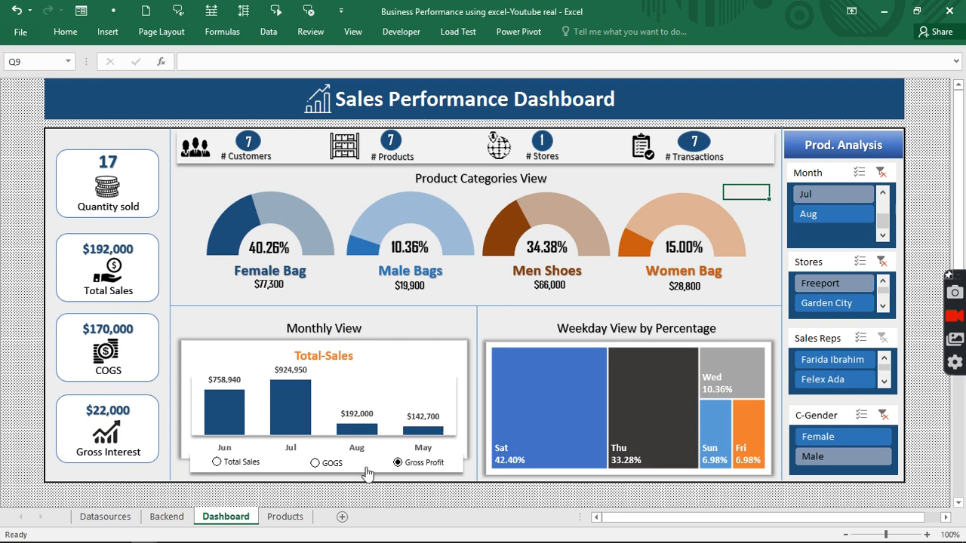
click(317, 463)
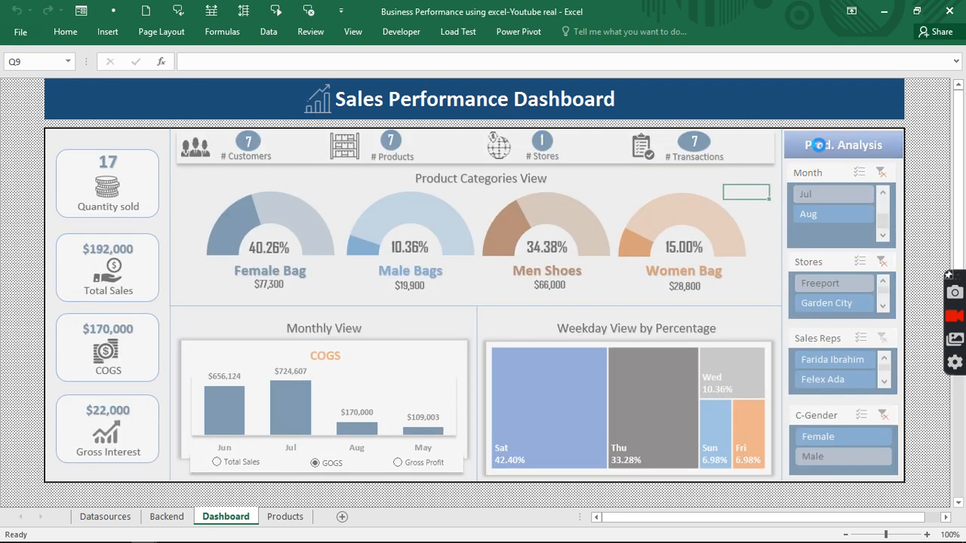
click(843, 145)
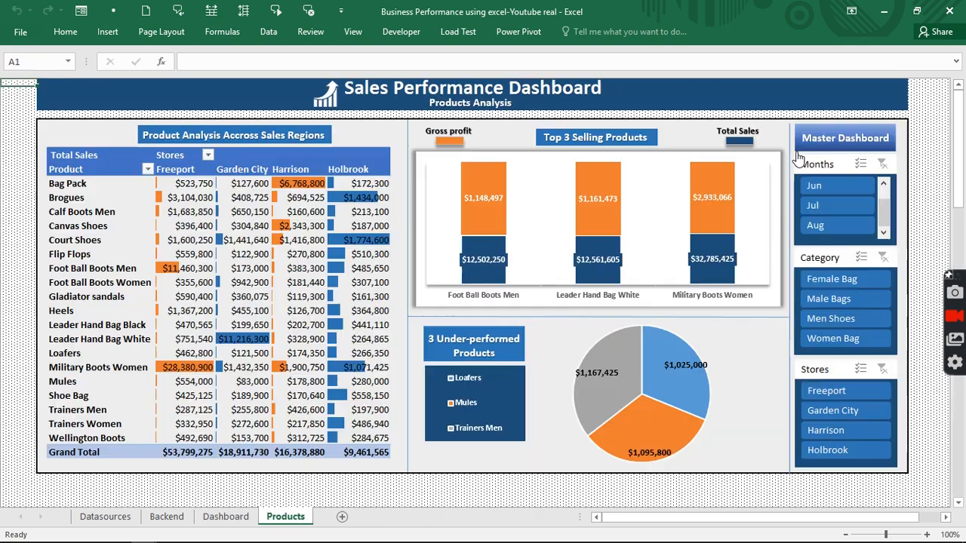
click(838, 224)
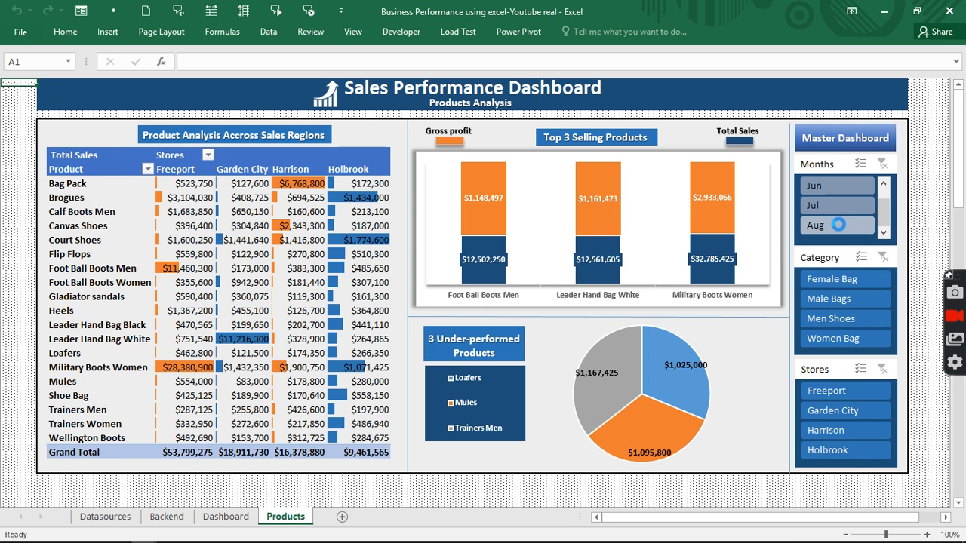
click(838, 284)
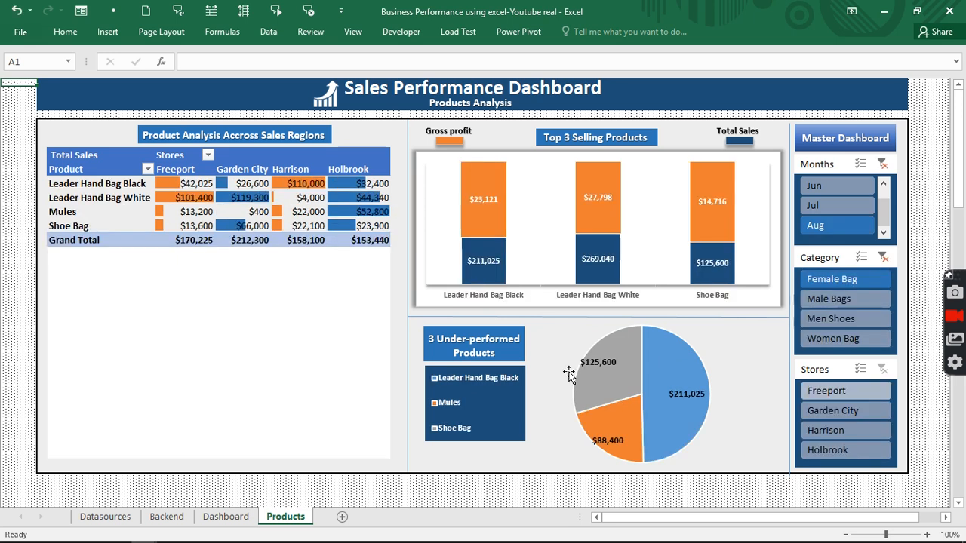
- Look over the Datasources sheet, then return to the Dashboard
click(105, 516)
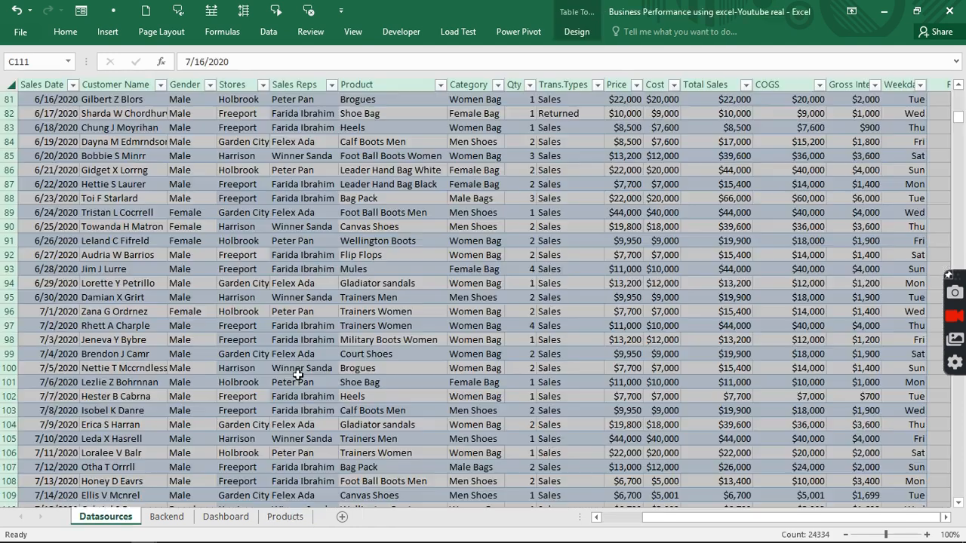
scroll(298, 375, up, 20)
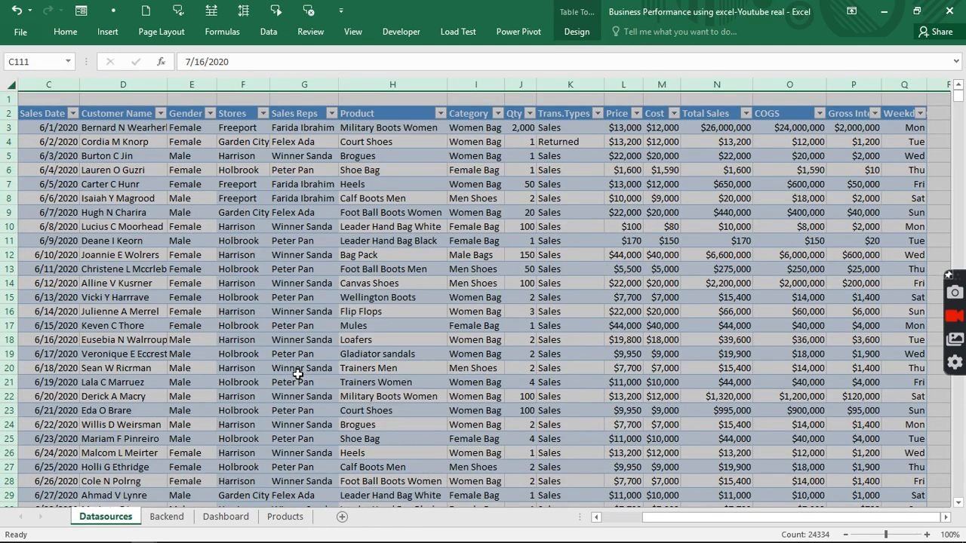
click(198, 280)
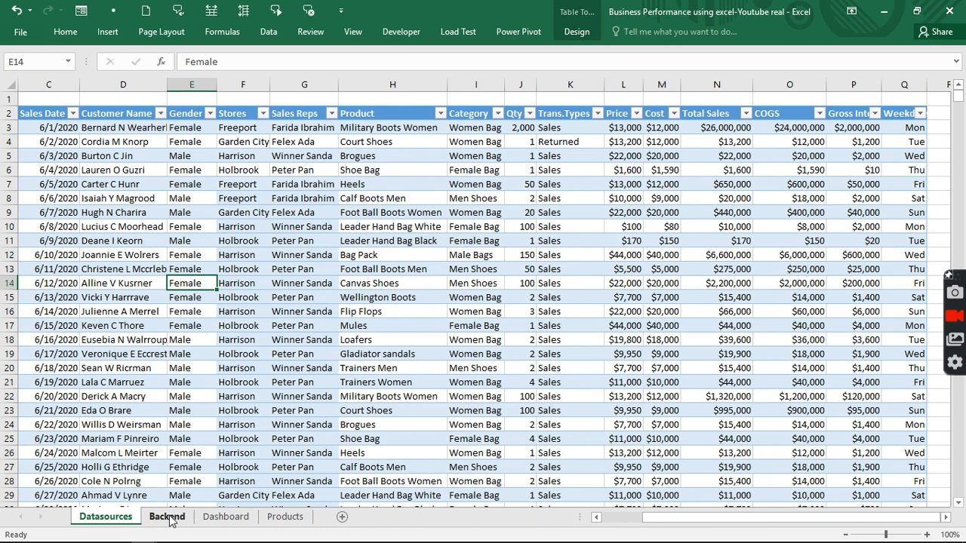
click(214, 521)
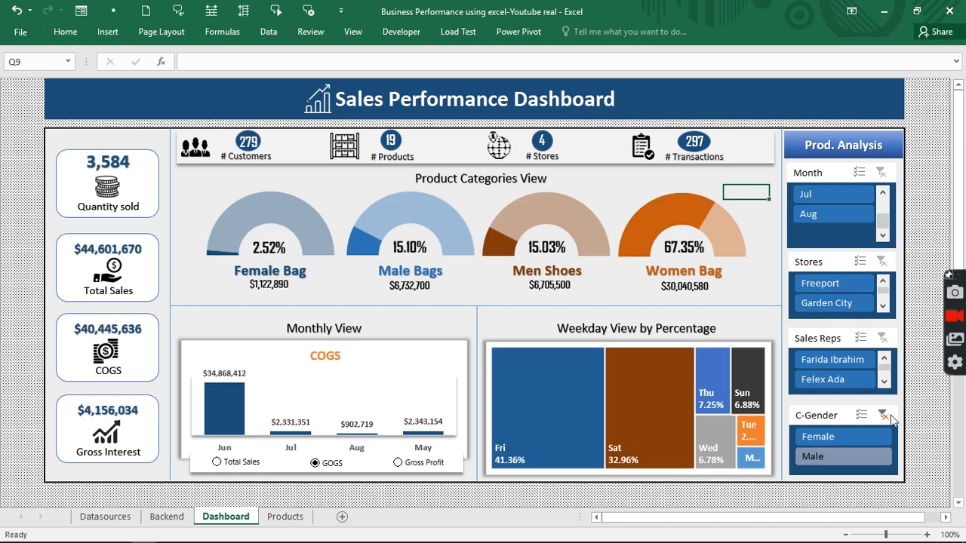
- Clear the gender slicer and filter the dashboard by the Freeport and Garden City stores
click(882, 415)
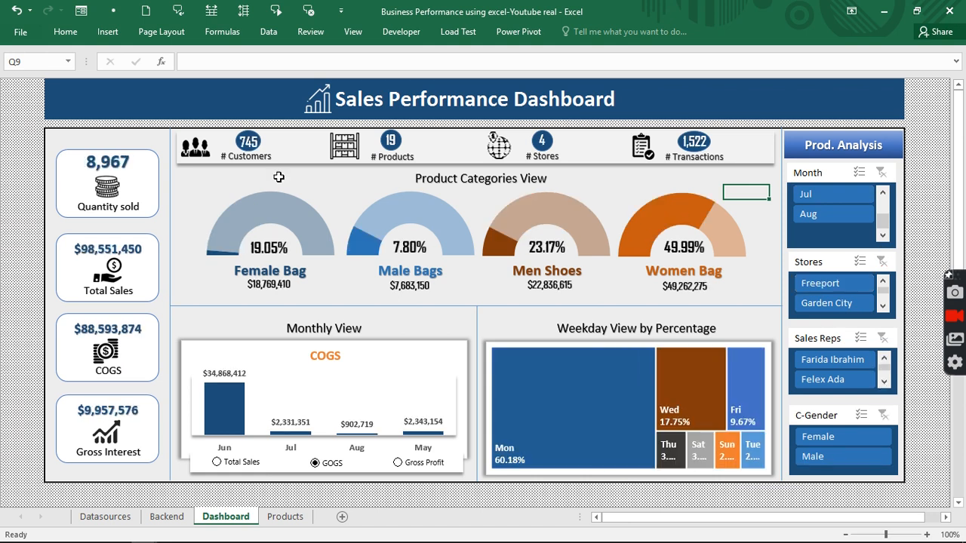
click(803, 281)
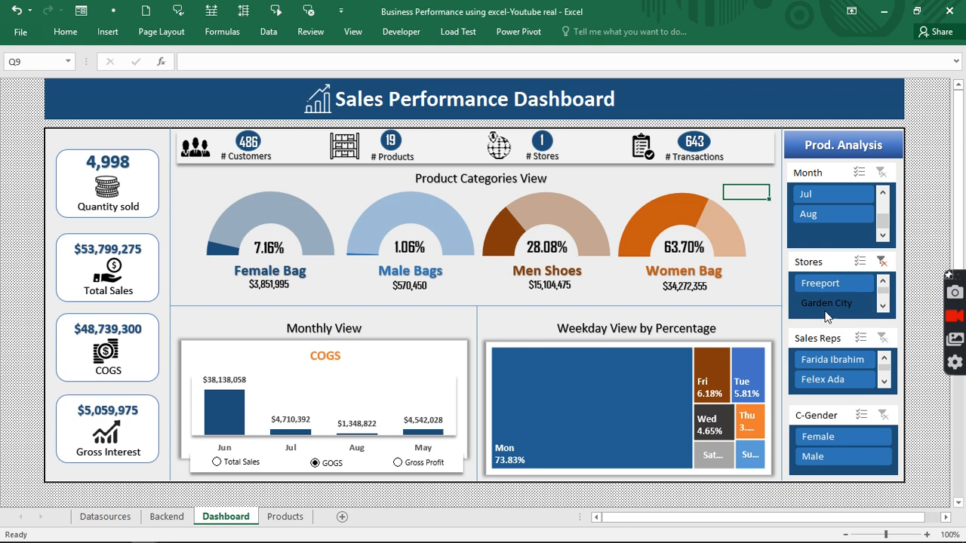
click(882, 261)
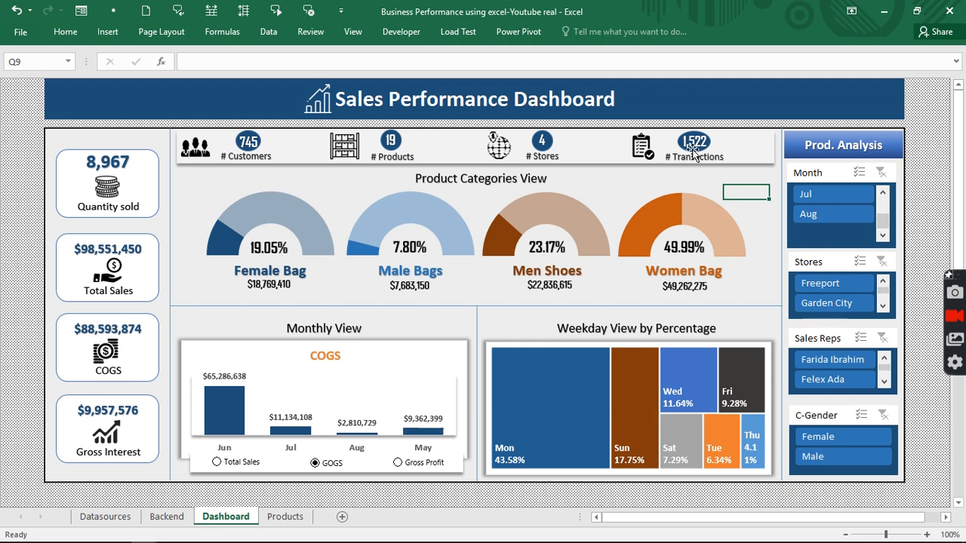
click(814, 305)
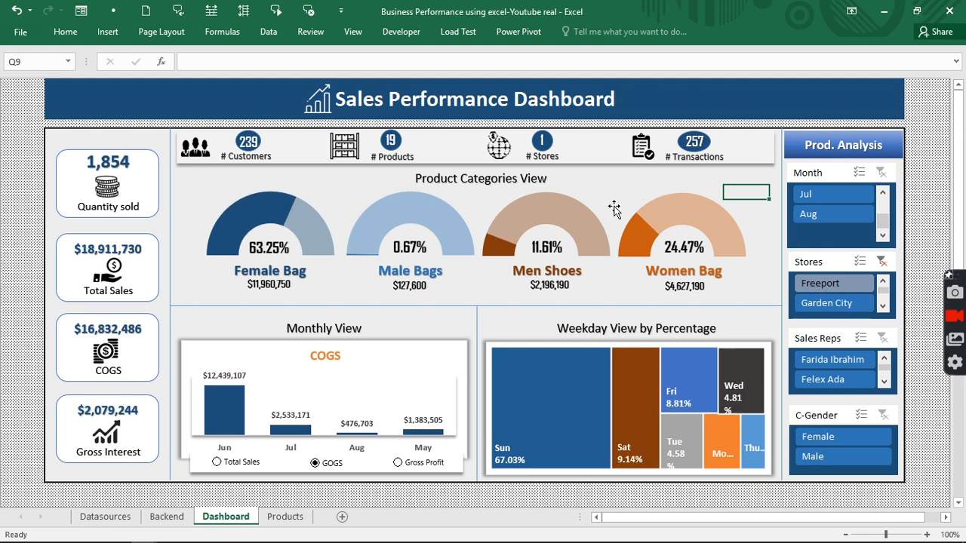
click(818, 283)
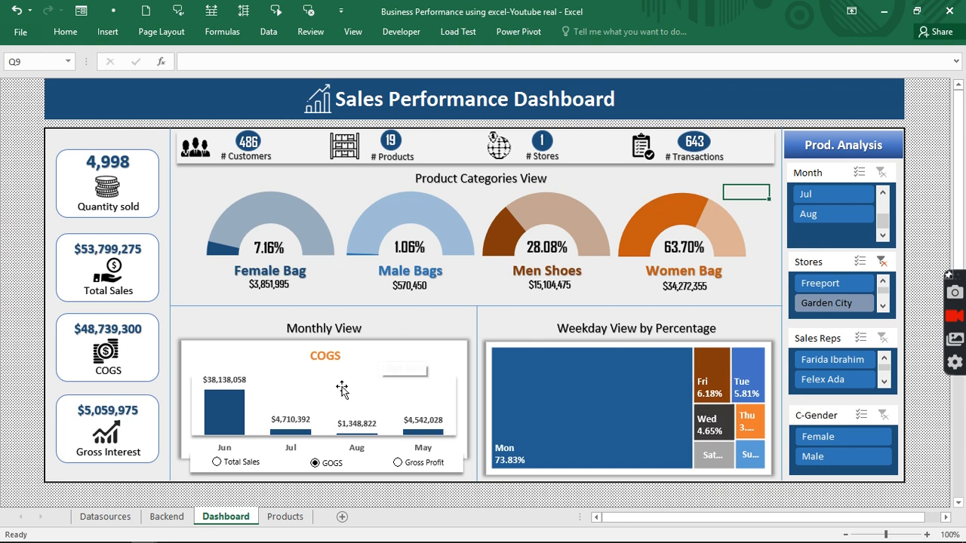
- Cycle the monthly chart through Total Sales, COGS and Gross Profit views
click(217, 463)
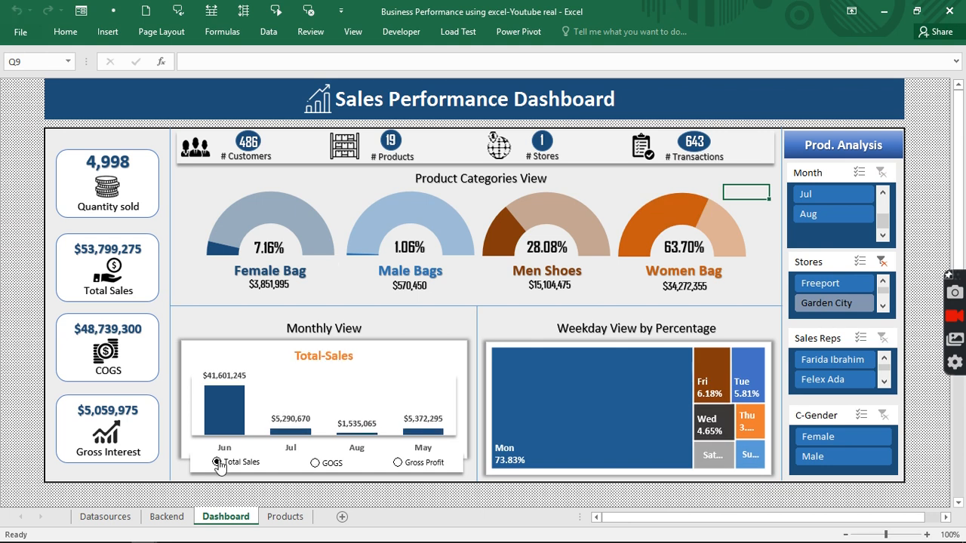
click(315, 463)
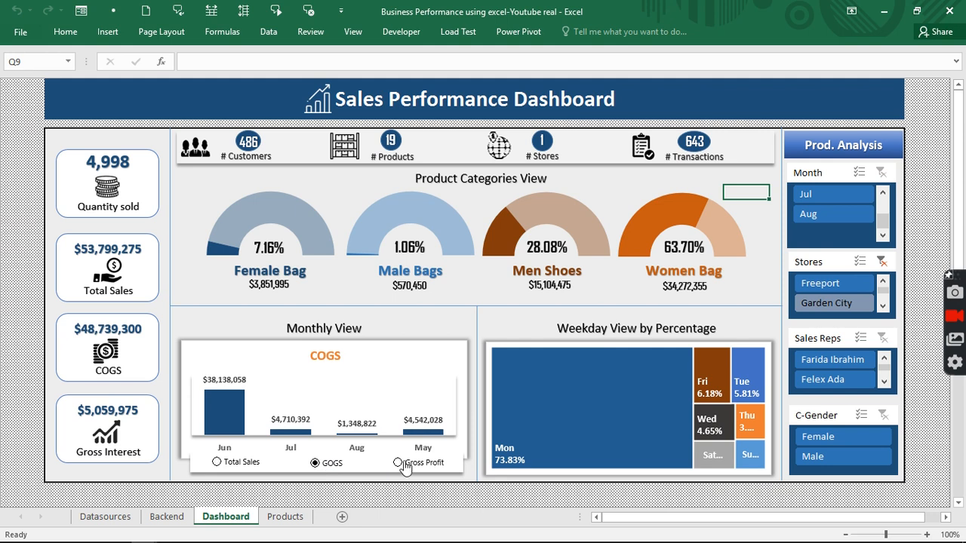
click(405, 463)
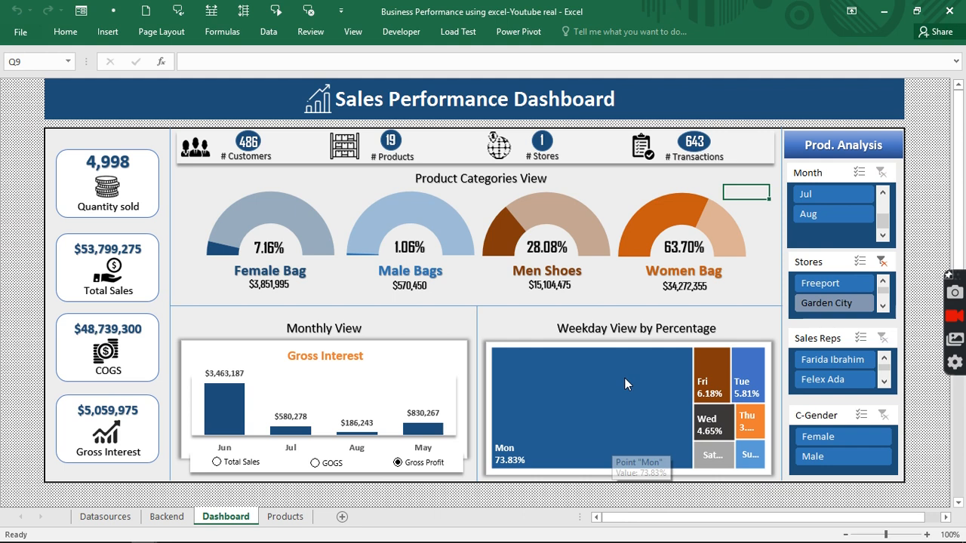
- Filter the dashboard to the Harrison store and go to the Products Analysis sheet
click(836, 302)
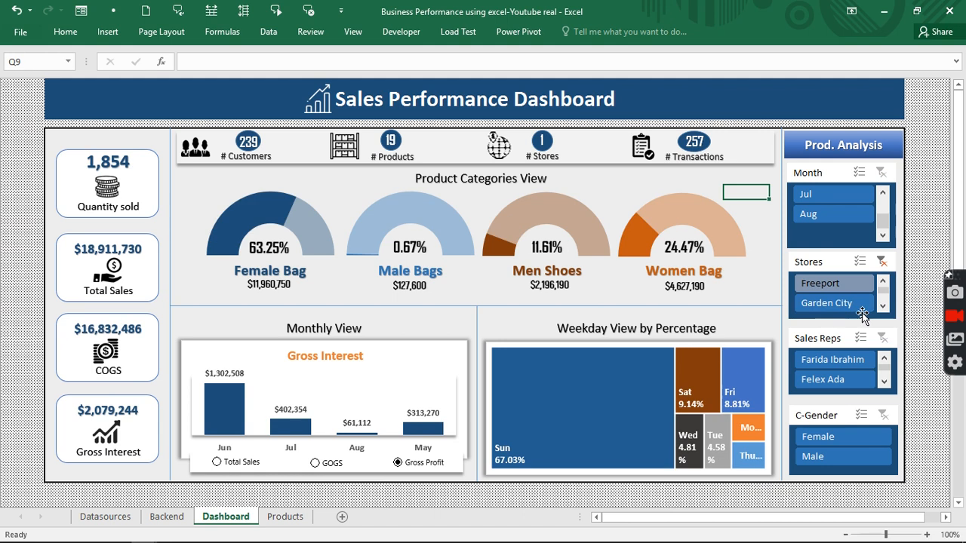
click(882, 307)
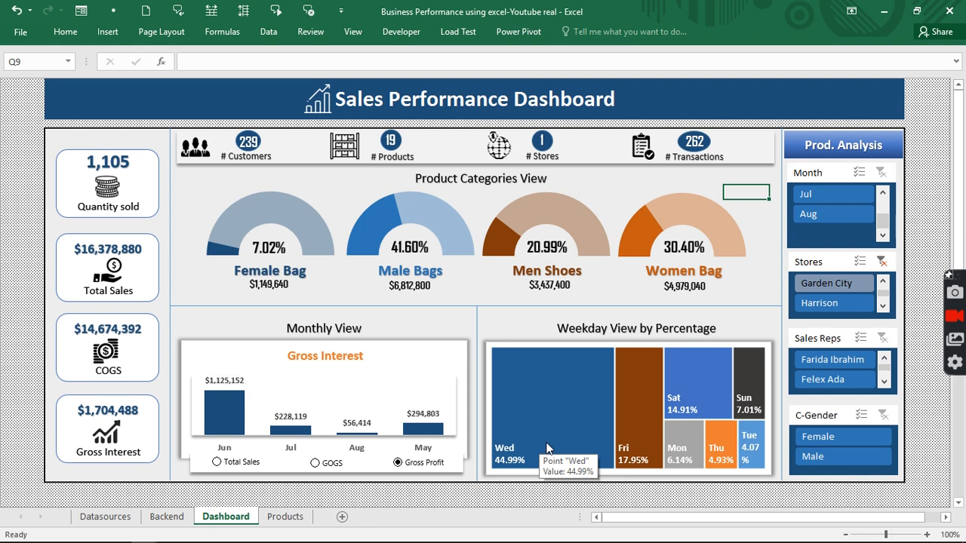
mouse_move(636, 408)
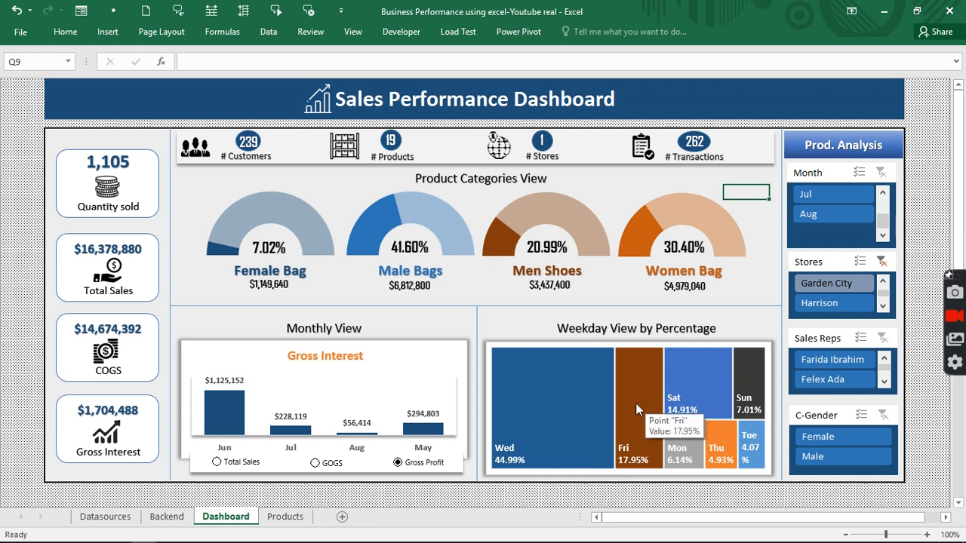
mouse_move(697, 389)
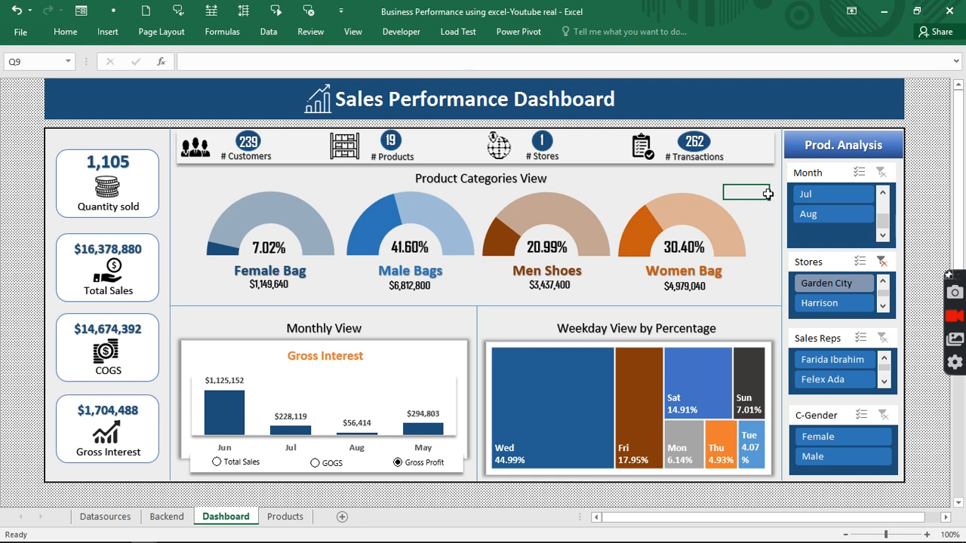
click(827, 154)
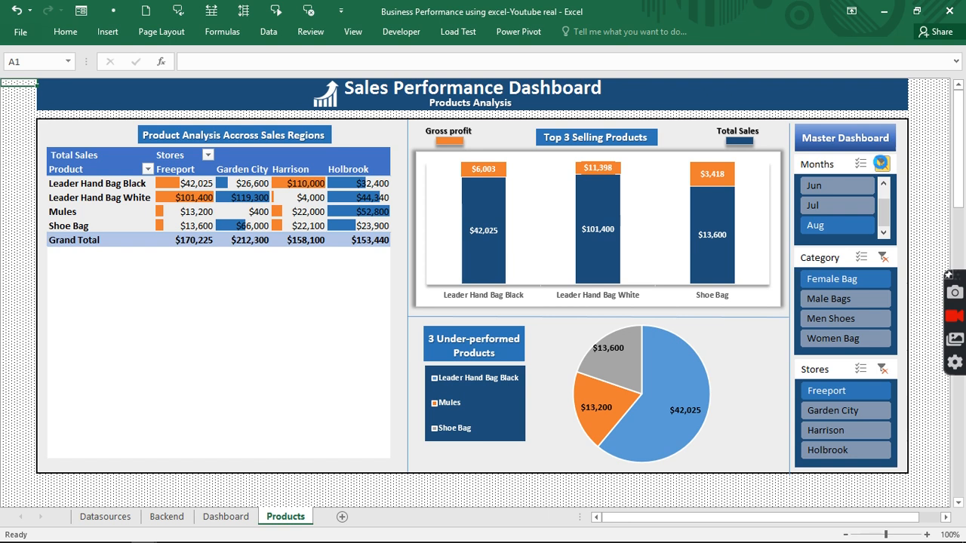
- Clear the Months and Category slicers, then switch windows to the Book1 workbook
click(881, 164)
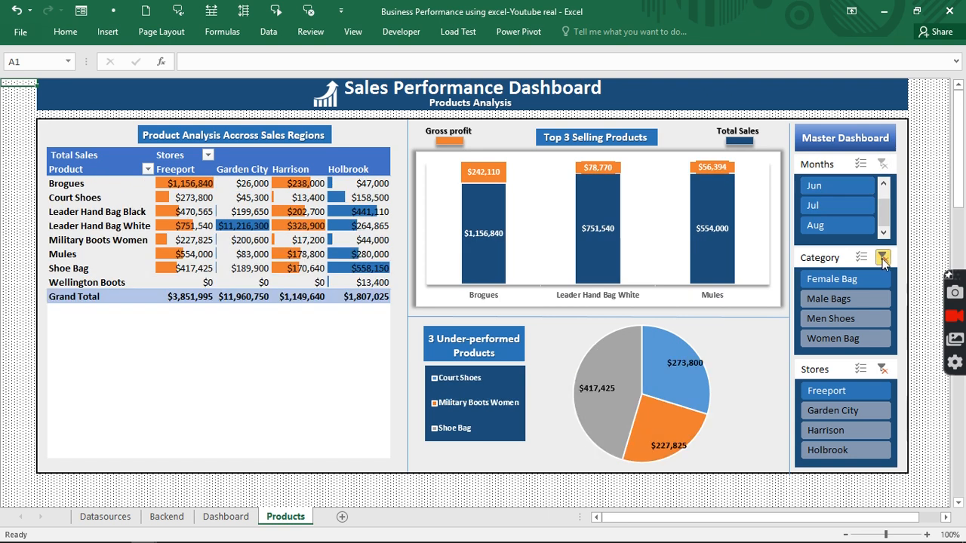
click(882, 257)
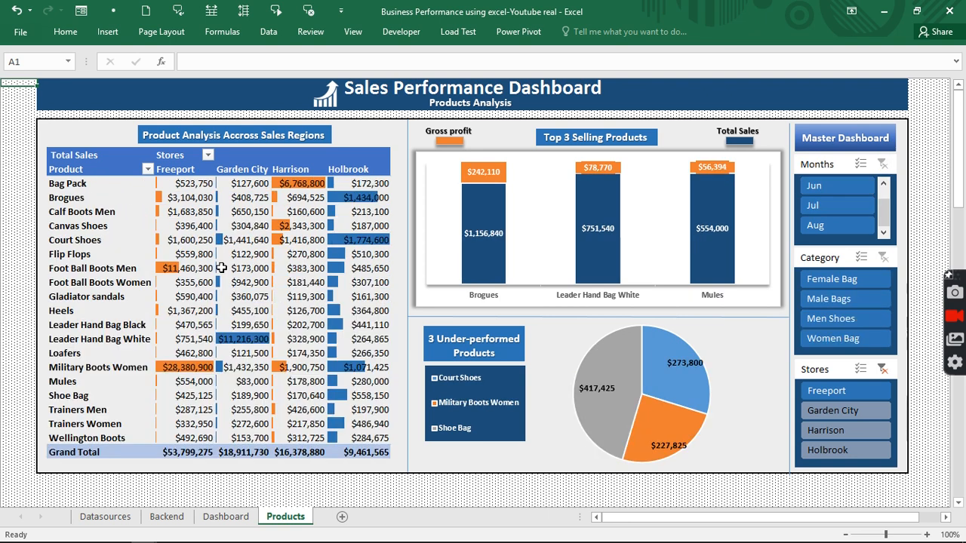
click(352, 32)
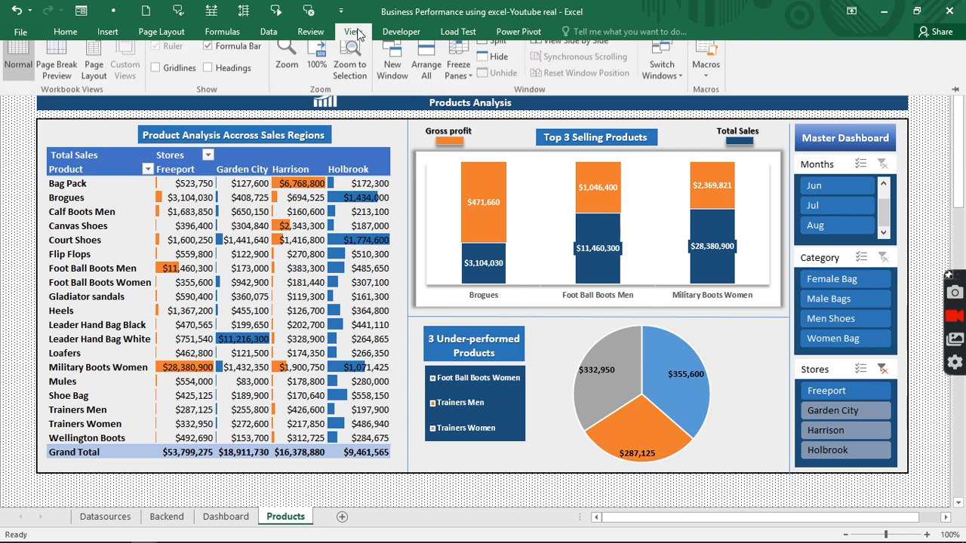
click(654, 82)
click(666, 103)
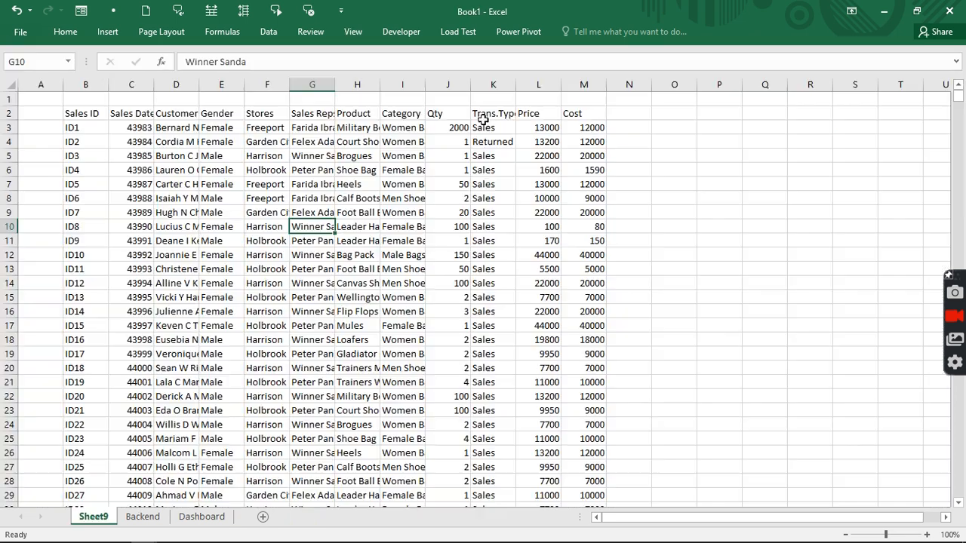
- Autofit Sheet9 columns B through M to their contents and narrow column A
click(162, 212)
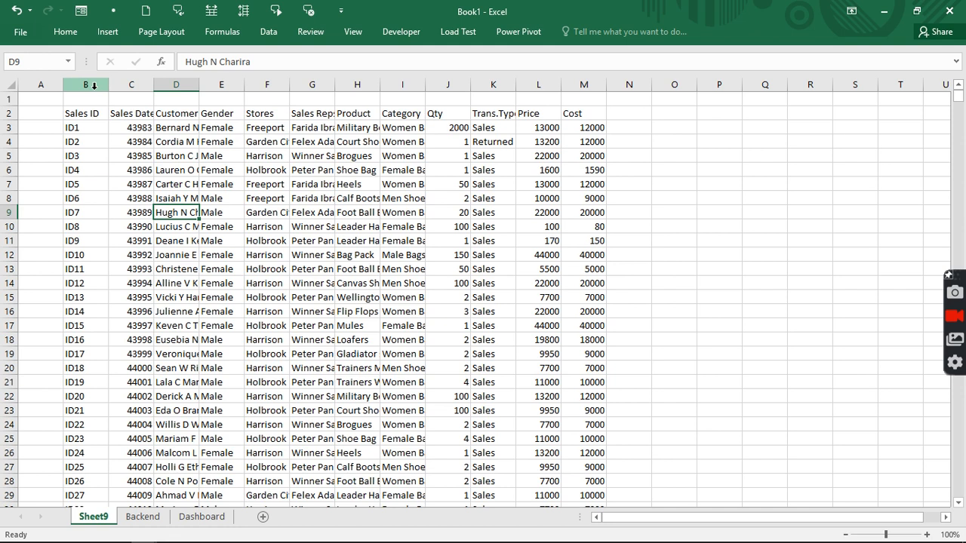
drag(93, 86, 583, 143)
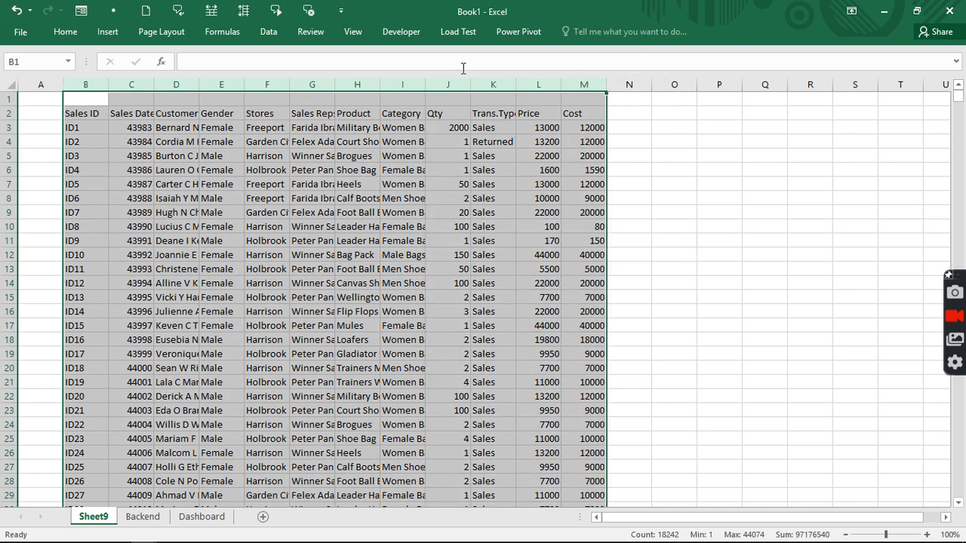
double_click(382, 86)
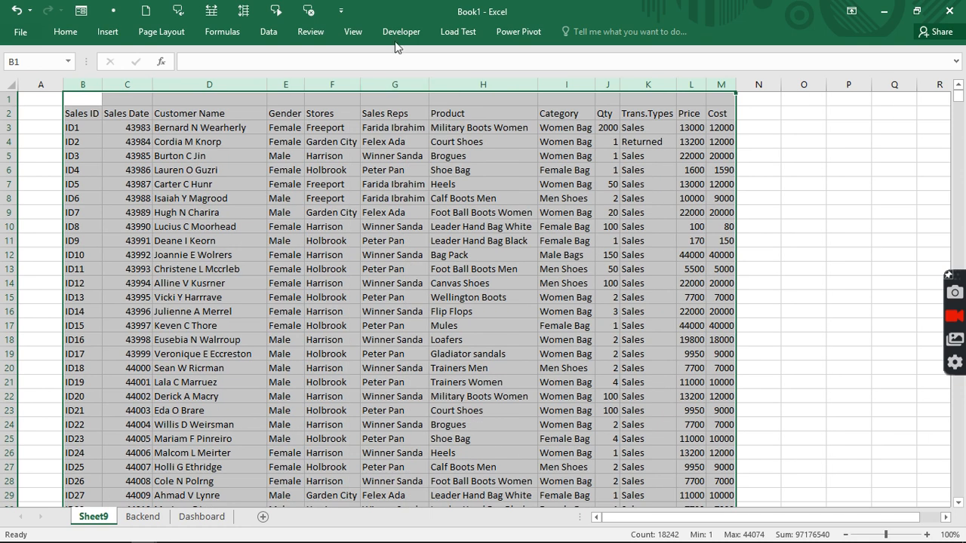
drag(64, 84, 44, 84)
click(146, 130)
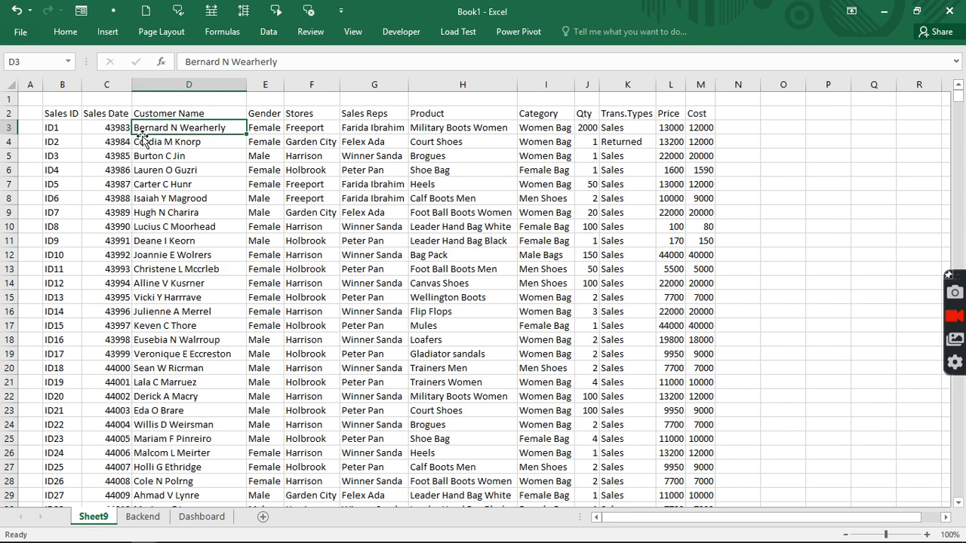
- Convert the sales range B2:M1524 into a table with headers, then check the Sales Date serial numbers
key(ctrl+t)
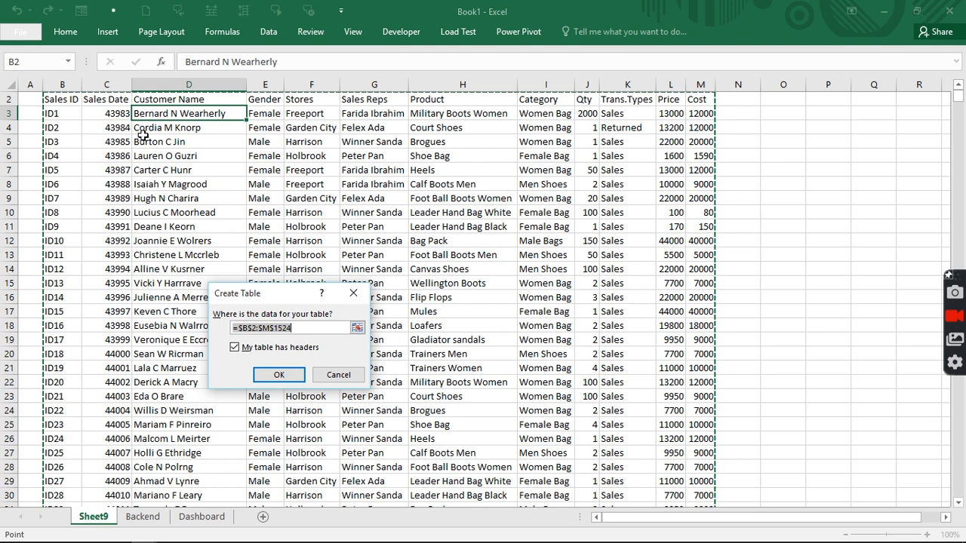
click(277, 375)
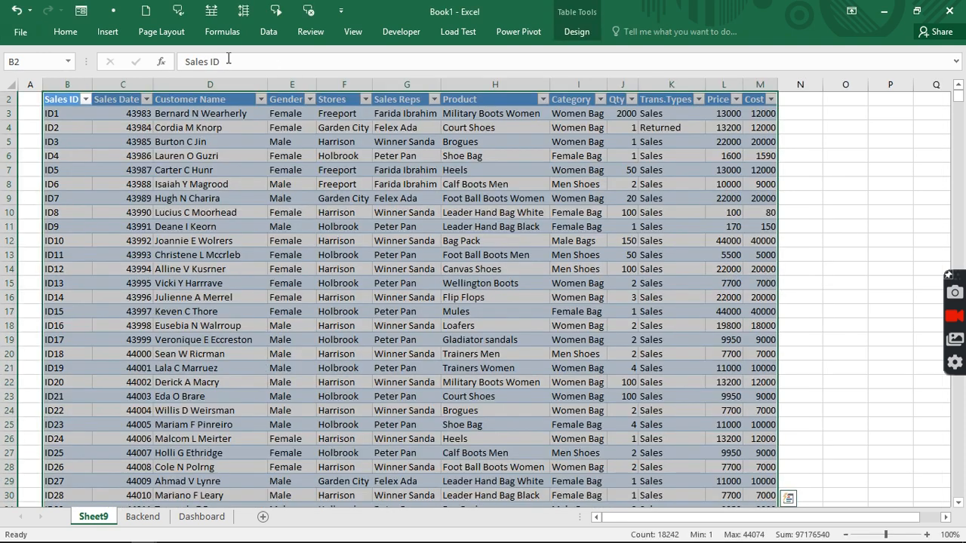
click(481, 184)
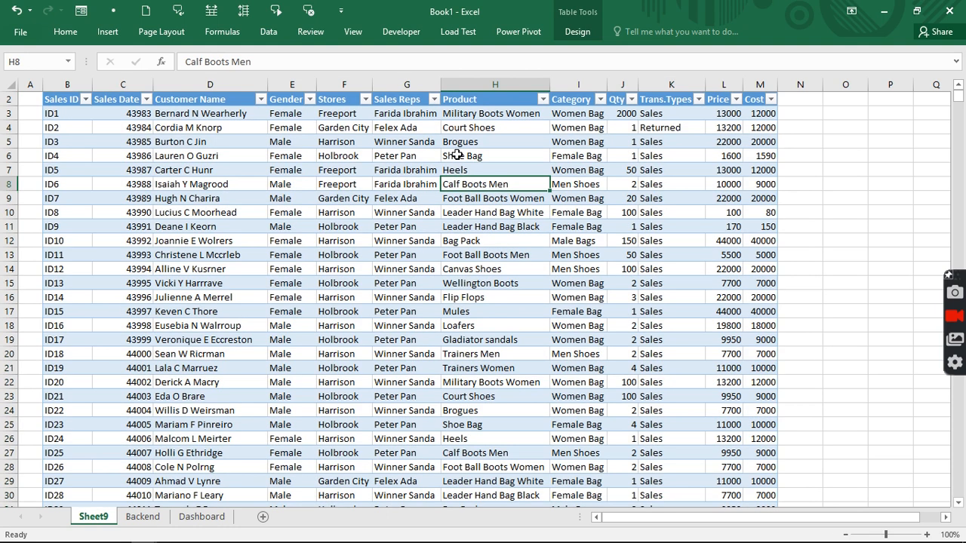
click(139, 129)
click(131, 198)
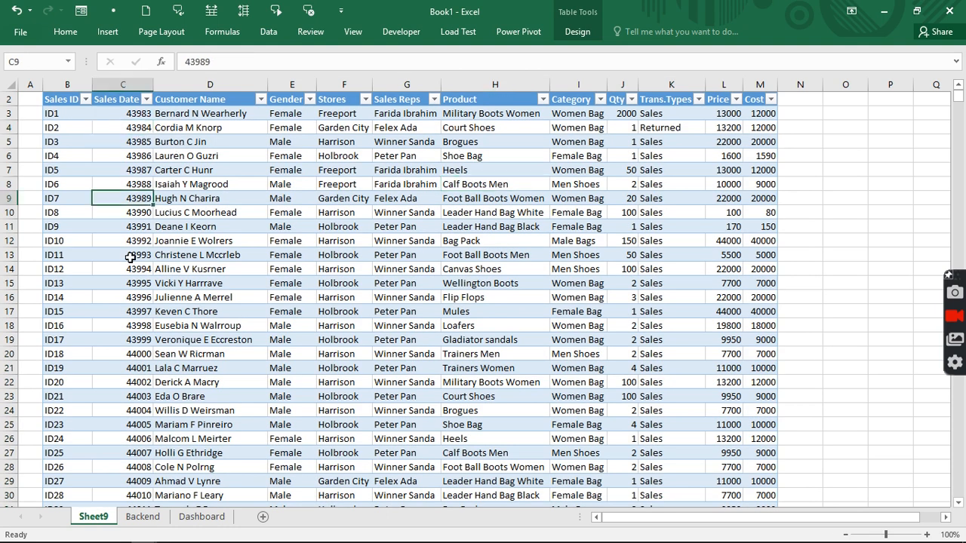
click(123, 307)
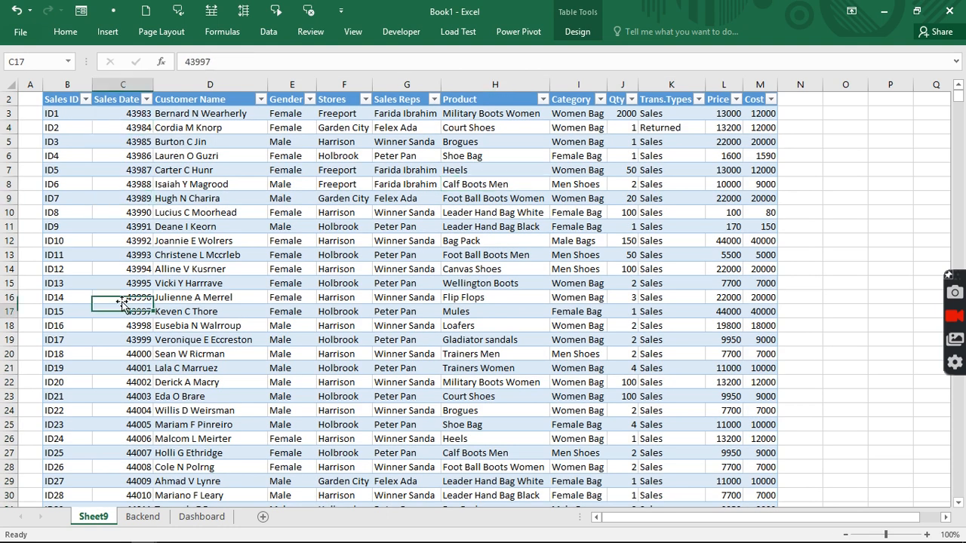
- Format the Sales Date column with the 3/14/2012 date type so it shows 6/1/2020
click(120, 88)
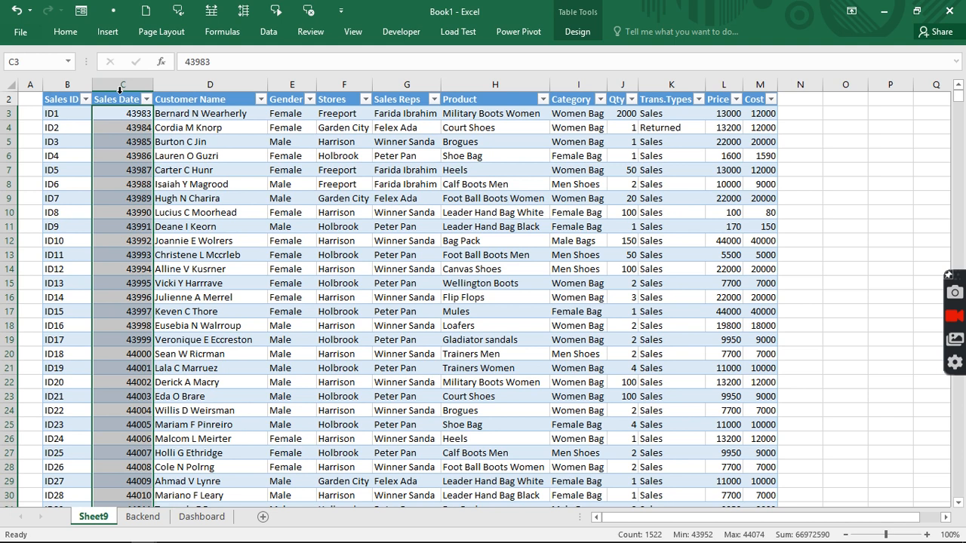
key(ctrl+1)
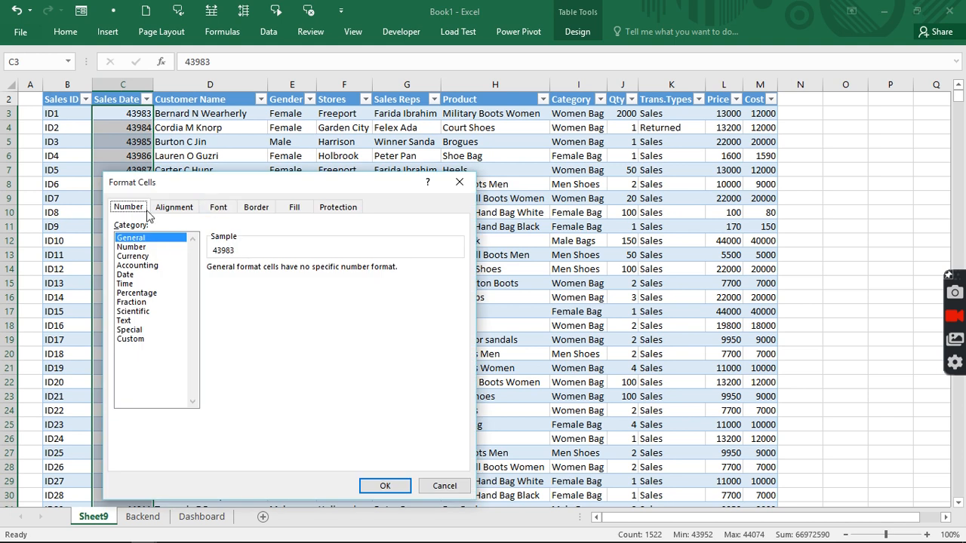
click(129, 274)
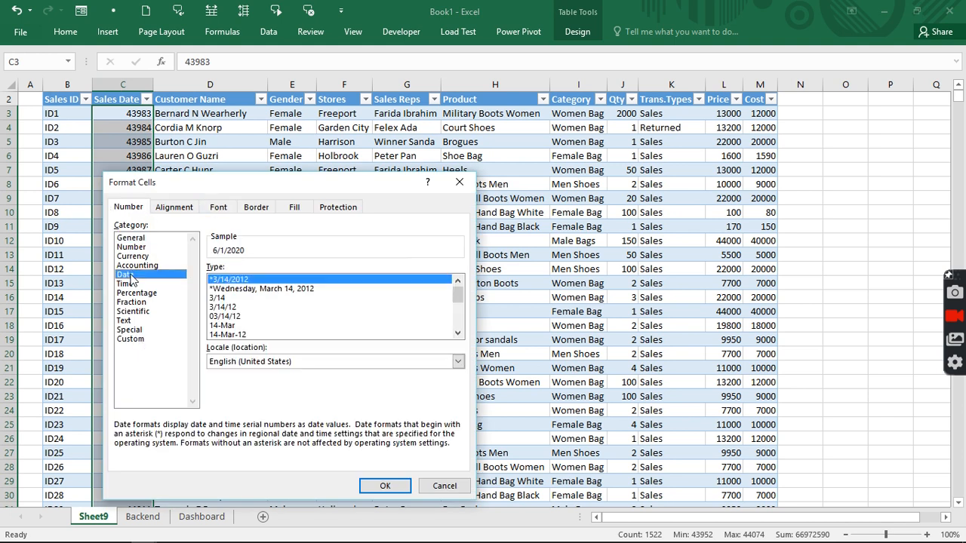
click(375, 486)
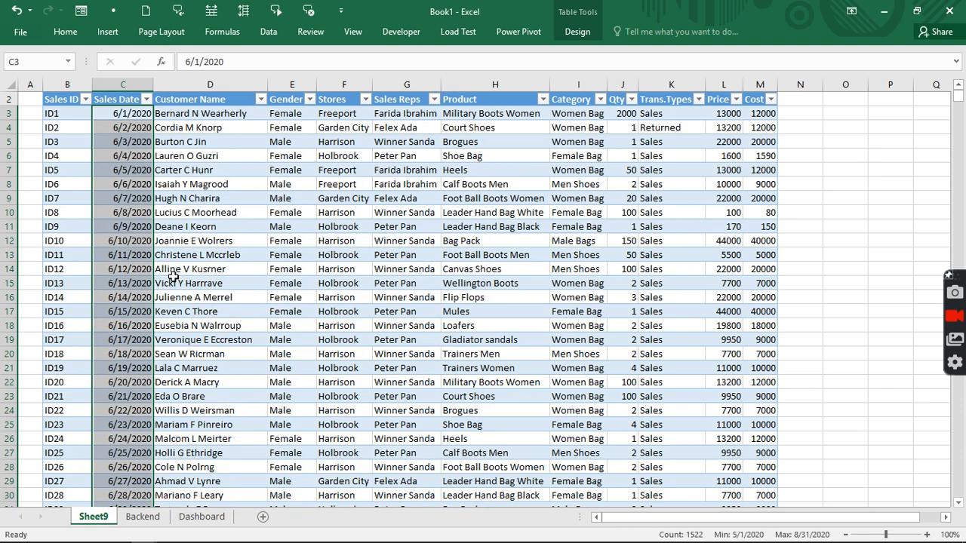
click(147, 99)
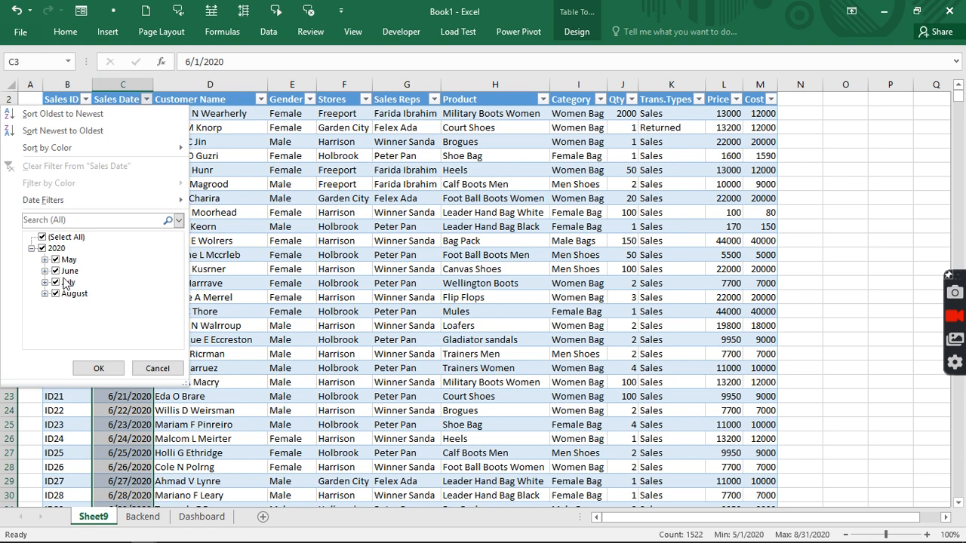
click(157, 368)
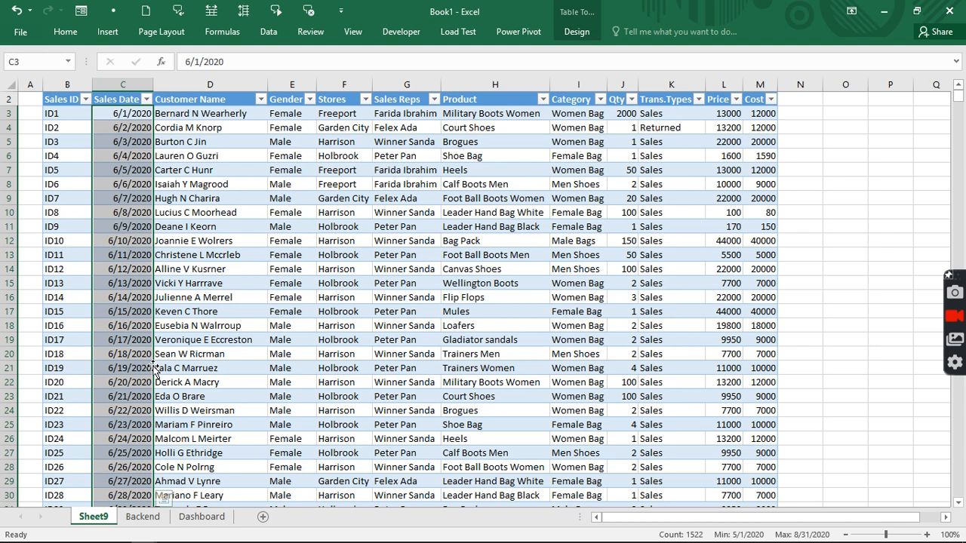
click(729, 130)
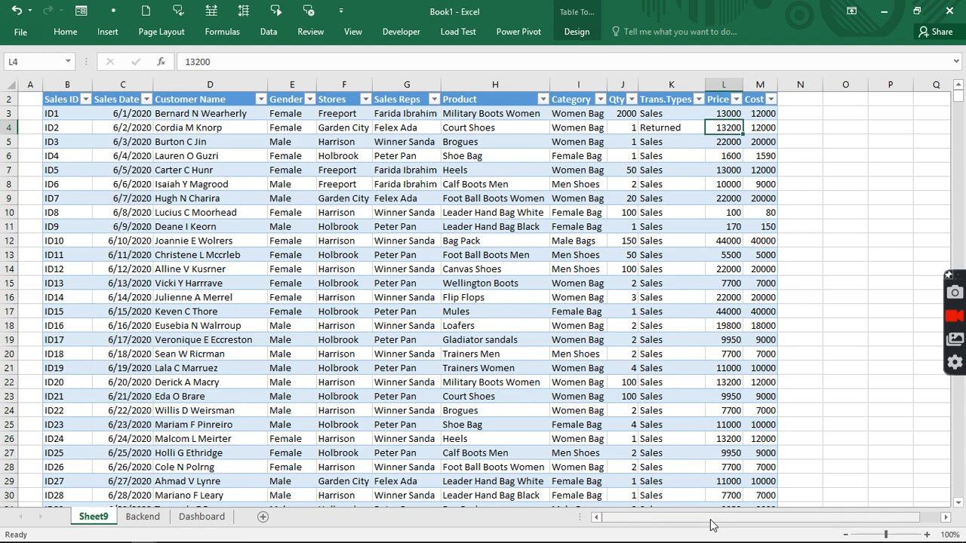
- Add the header 'Total Sales' in cell N2 to extend the table
scroll(713, 525, right, 1)
click(944, 518)
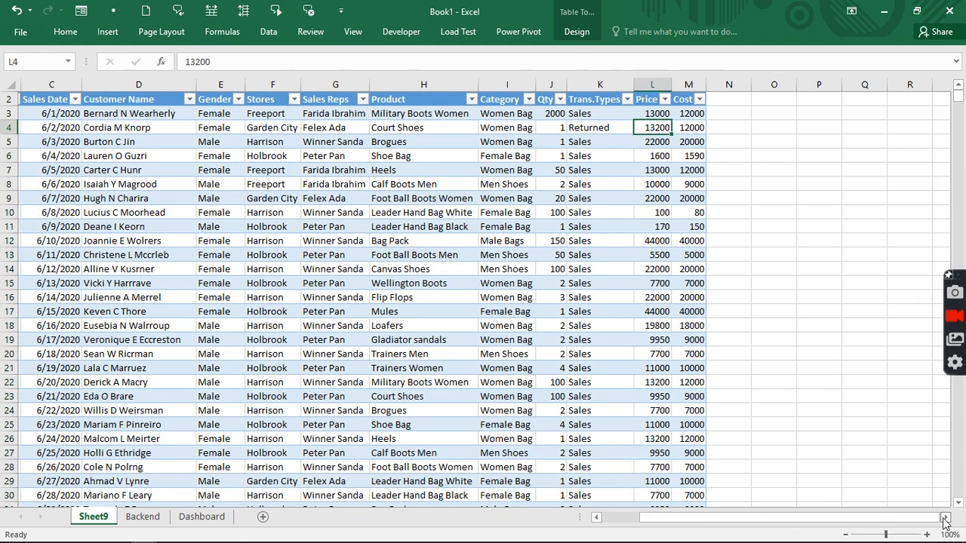
scroll(945, 517, right, 4)
click(437, 99)
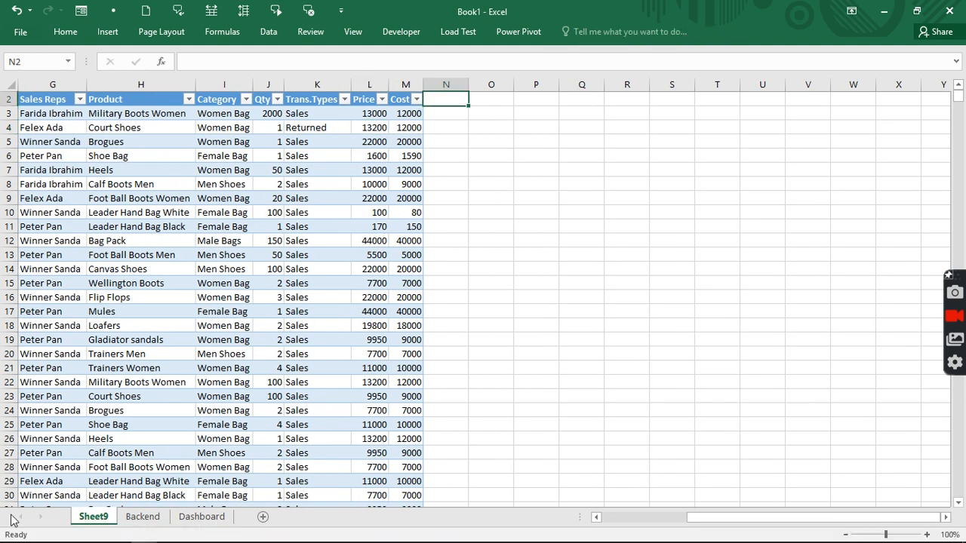
text(Total Sa)
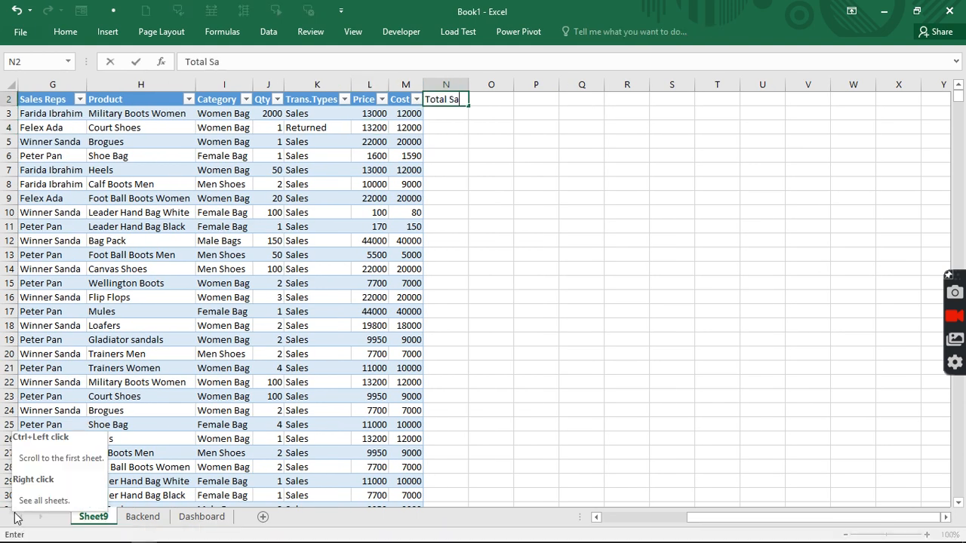
text(les)
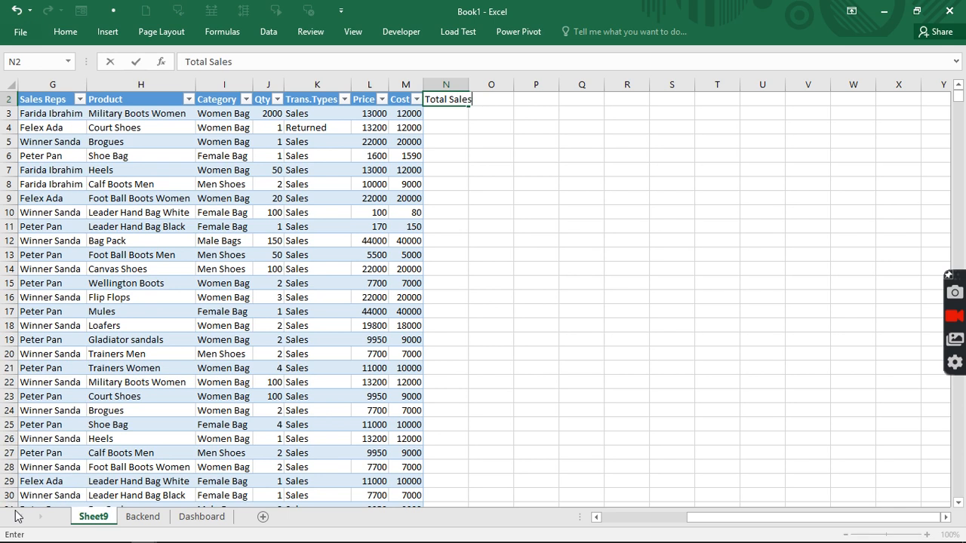
key(Return)
key(Up)
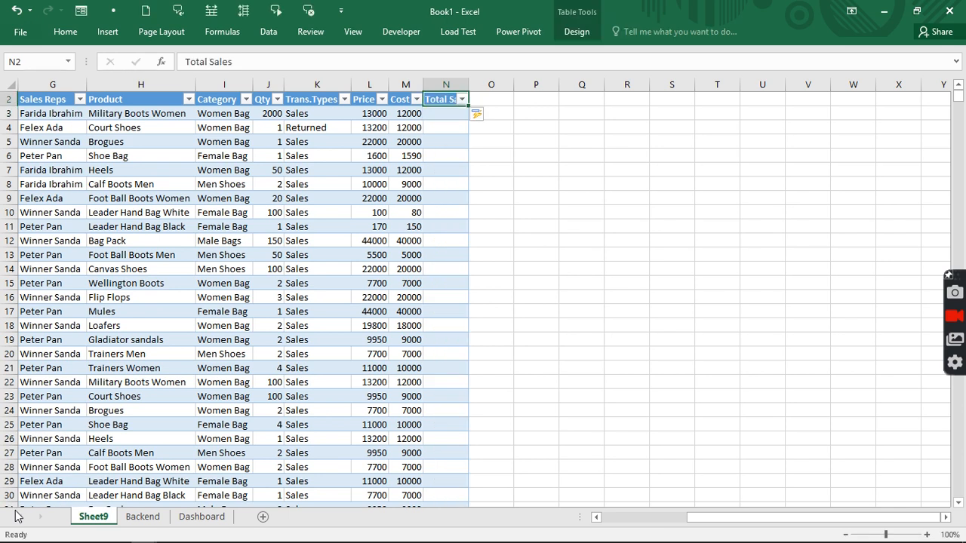
key(Right)
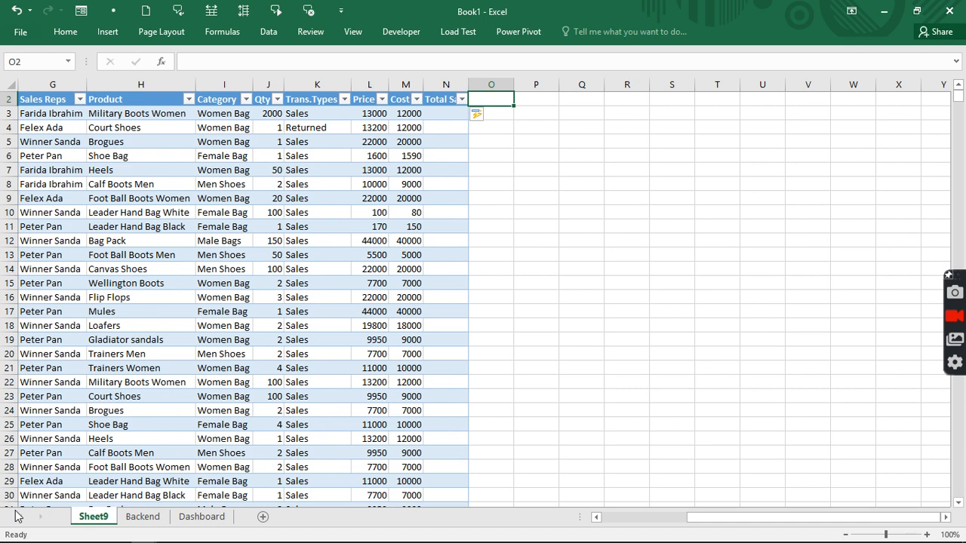
- Add the headers 'COGS' in O2 and 'Gross Profit' in P2
text(G)
key(BackSpace)
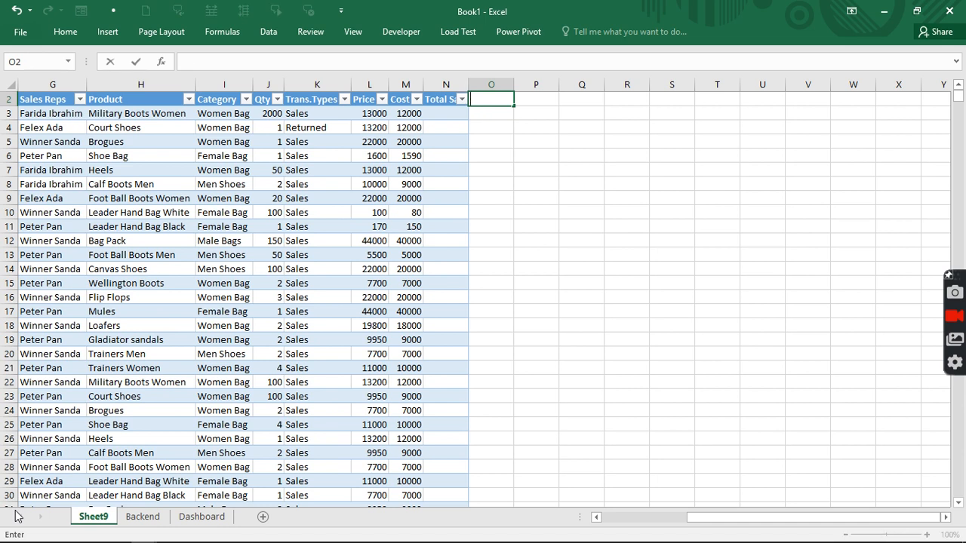
text(COGS)
key(Return)
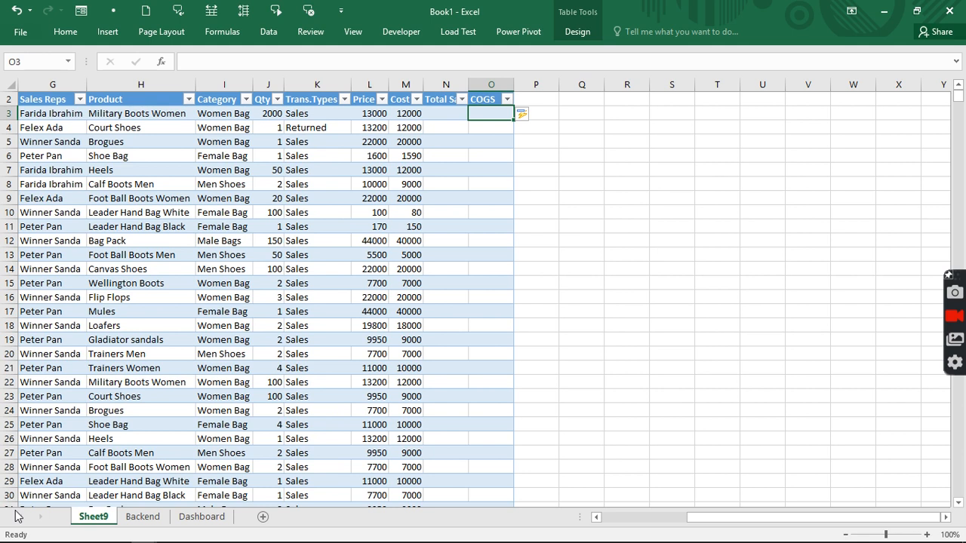
key(Up)
key(Right)
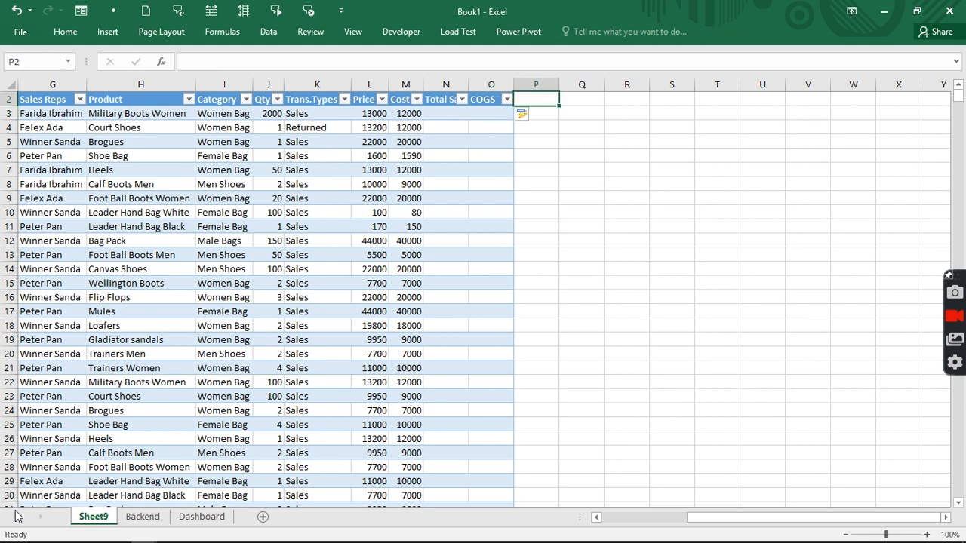
text(Gross)
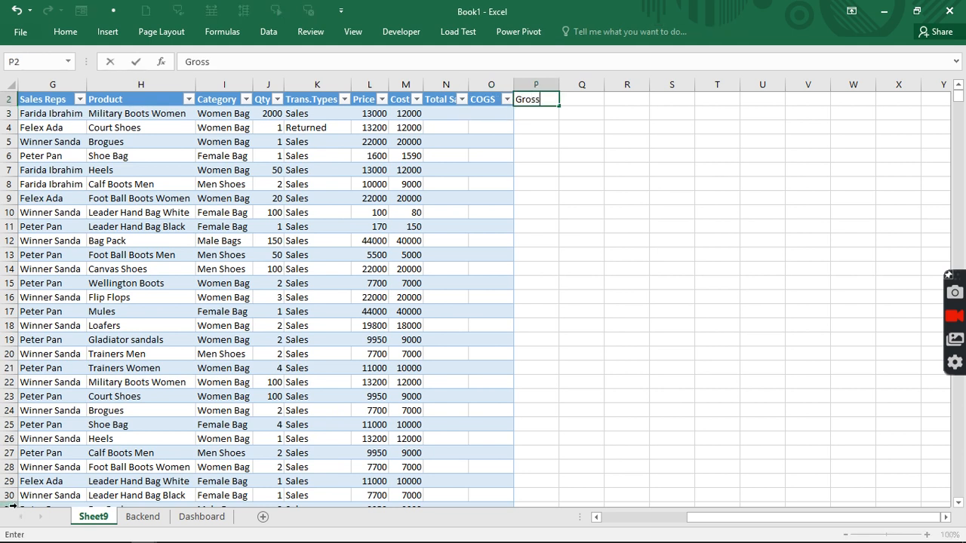
text( Profit)
key(Return)
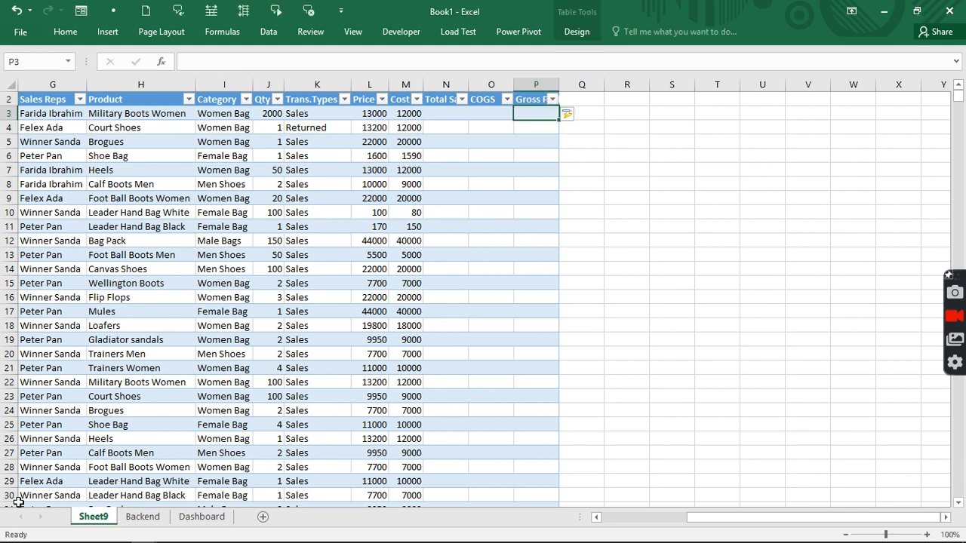
click(434, 109)
text(=)
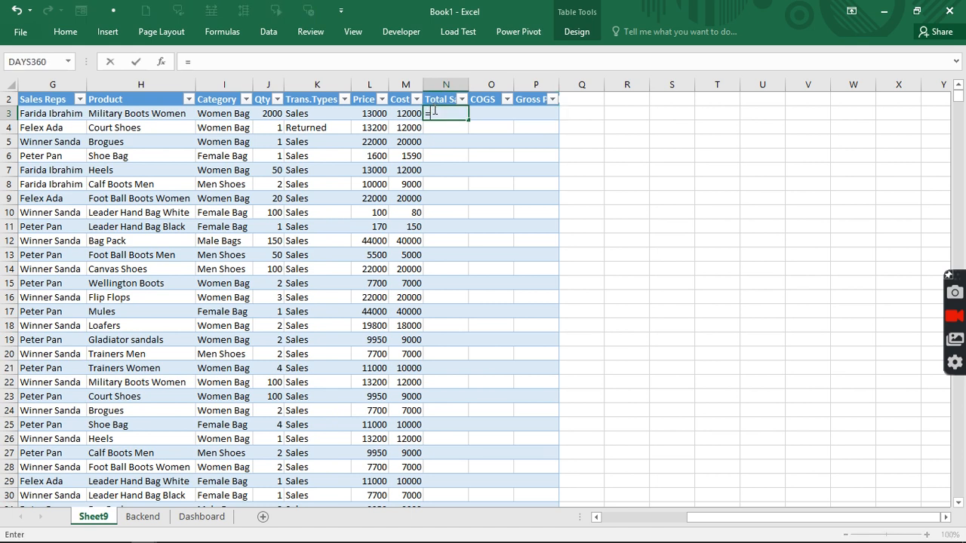
click(268, 114)
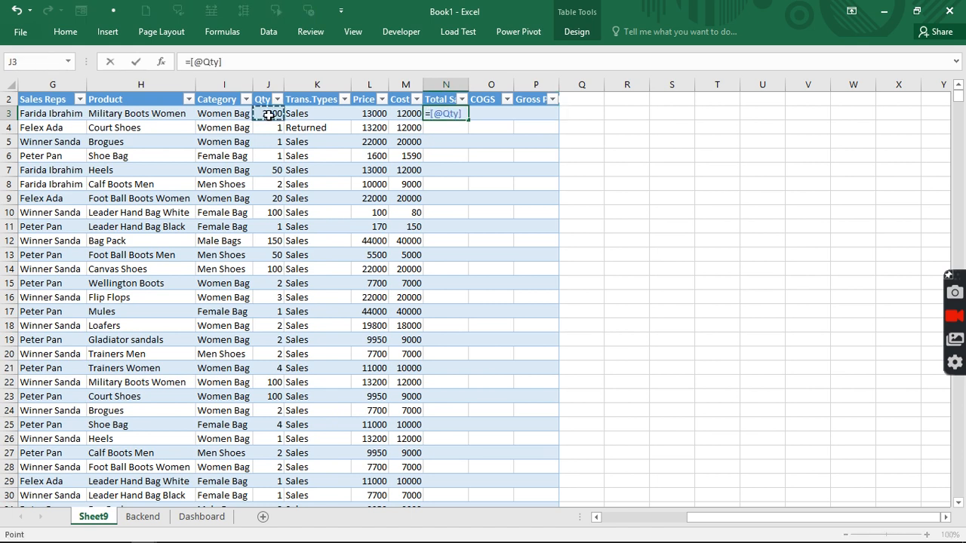
text(*)
click(367, 114)
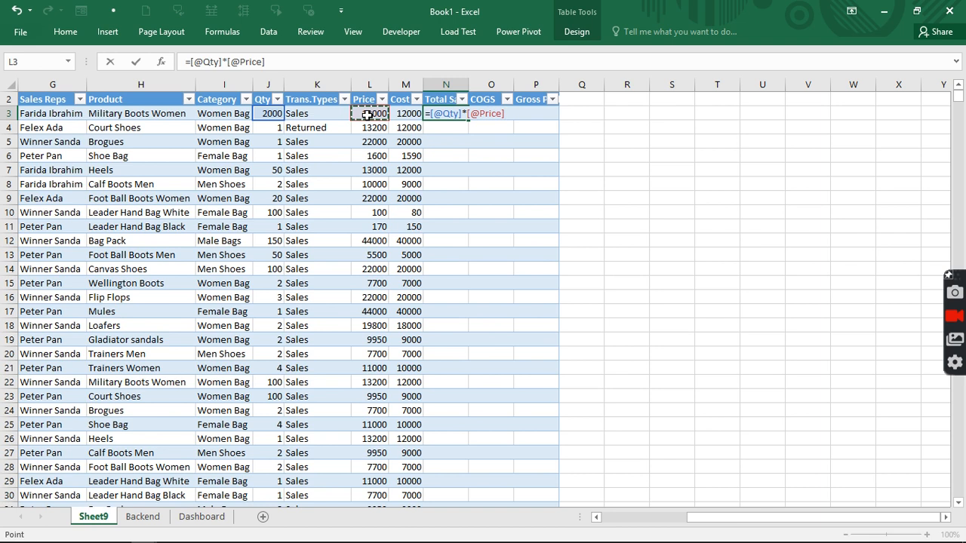
key(Return)
click(481, 114)
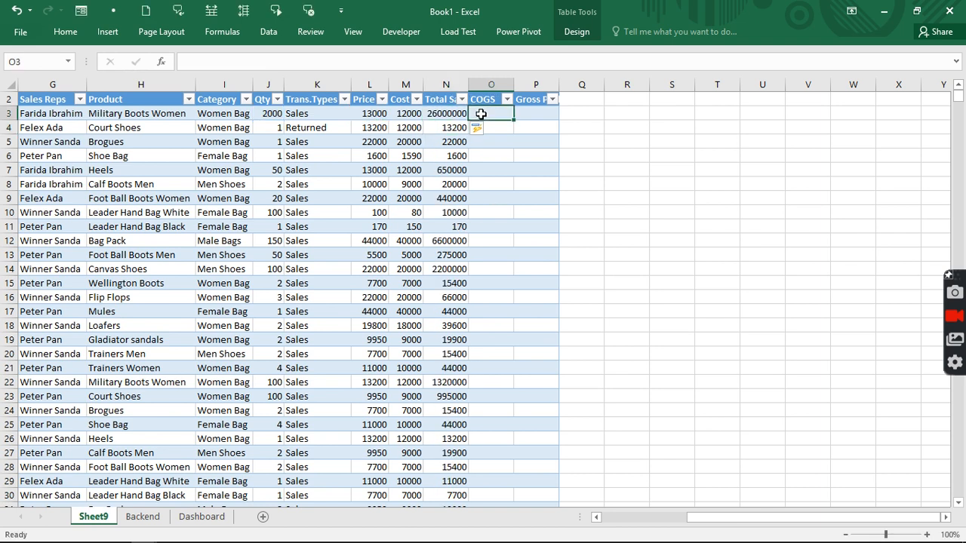
text(=)
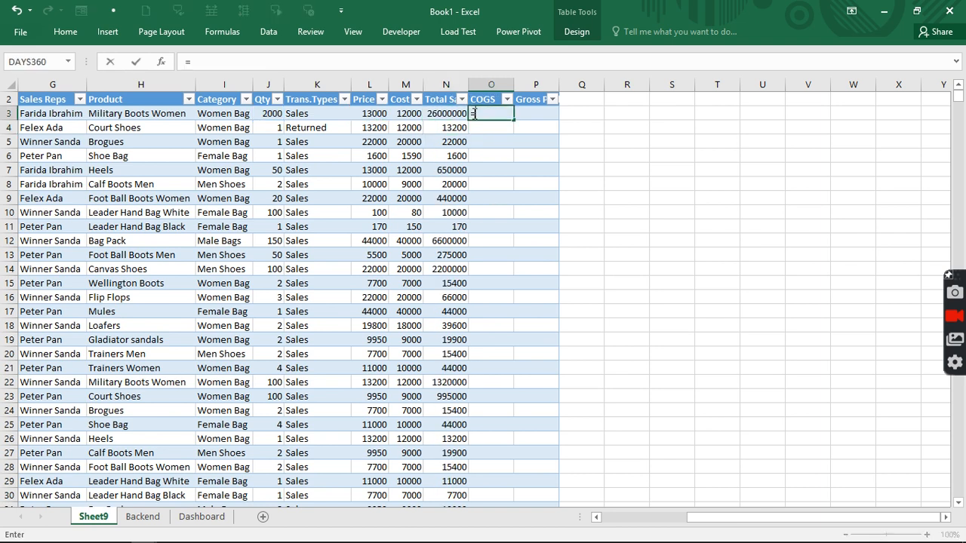
click(271, 114)
text(*)
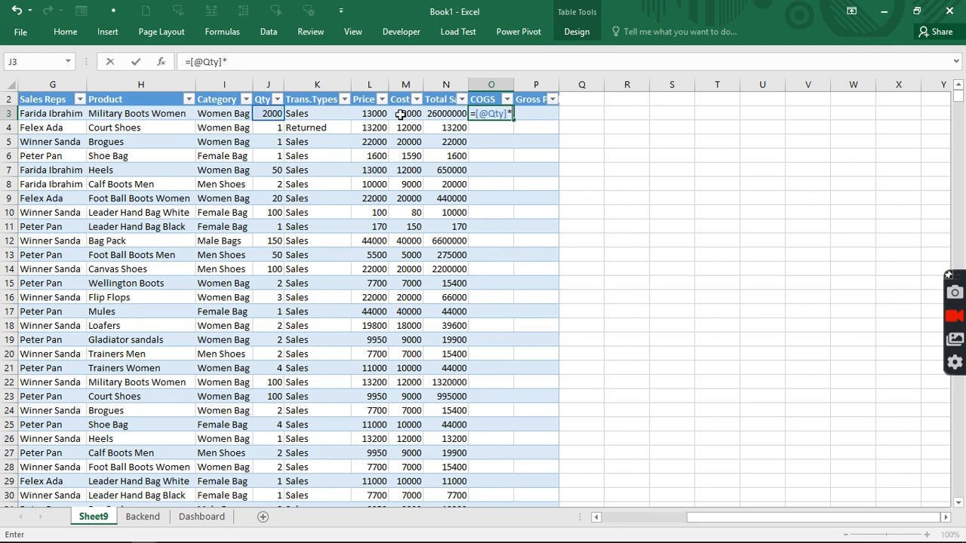
click(407, 111)
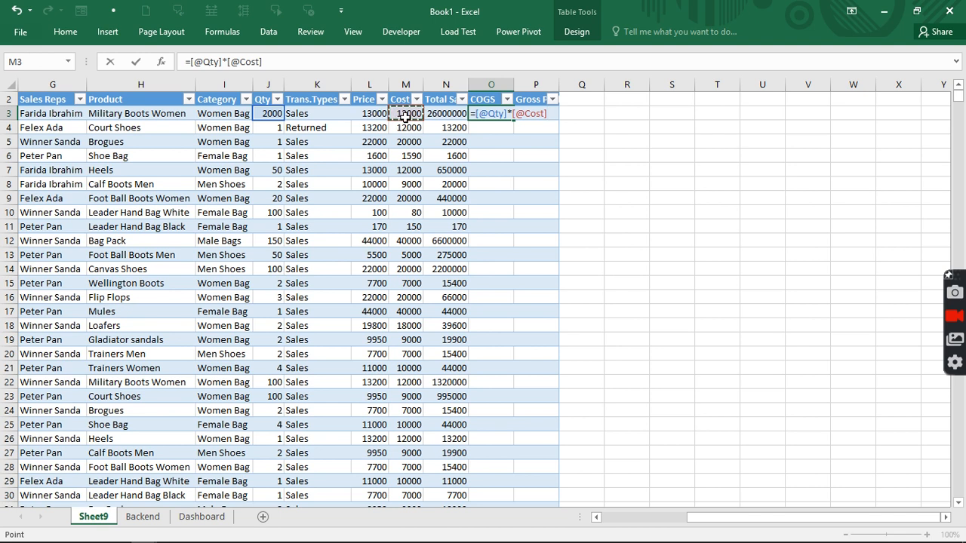
key(Return)
click(528, 113)
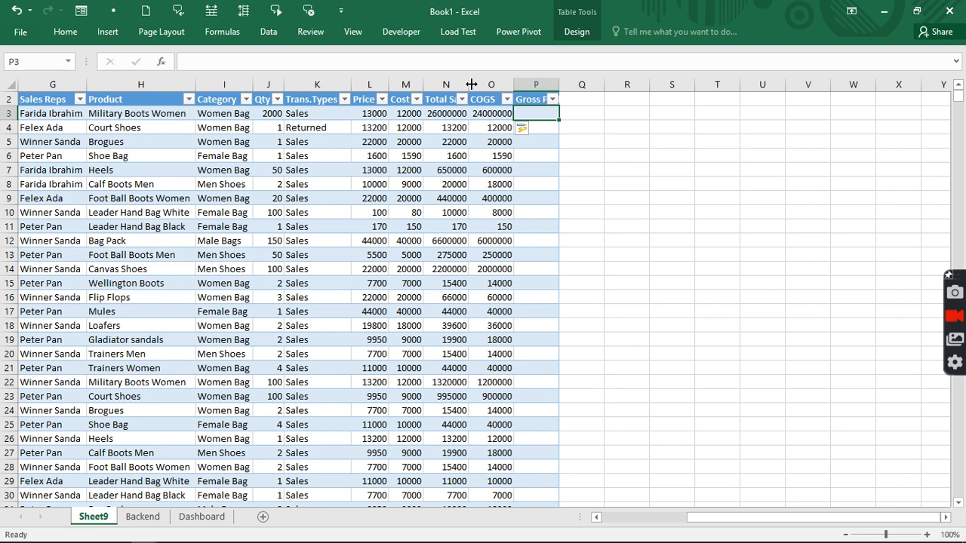
drag(467, 85, 483, 85)
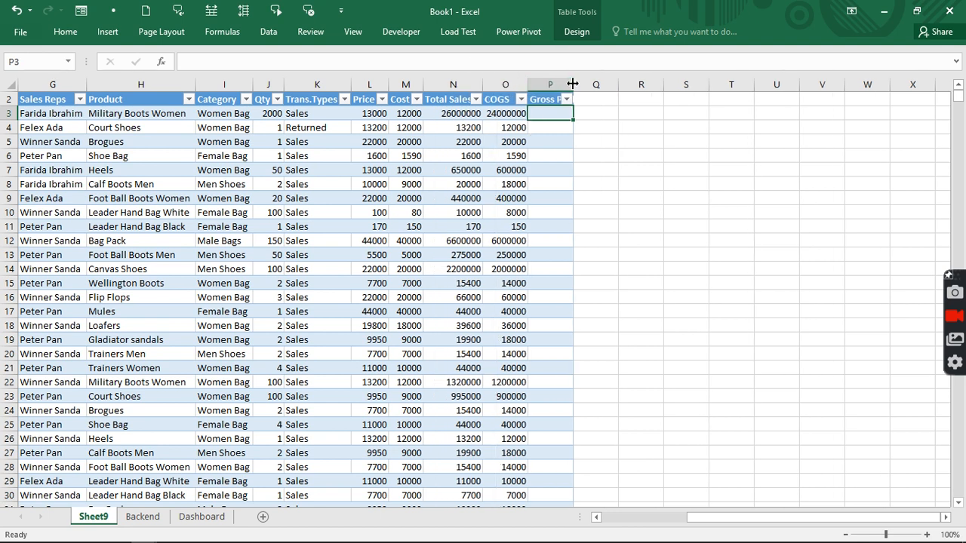
drag(573, 84, 591, 84)
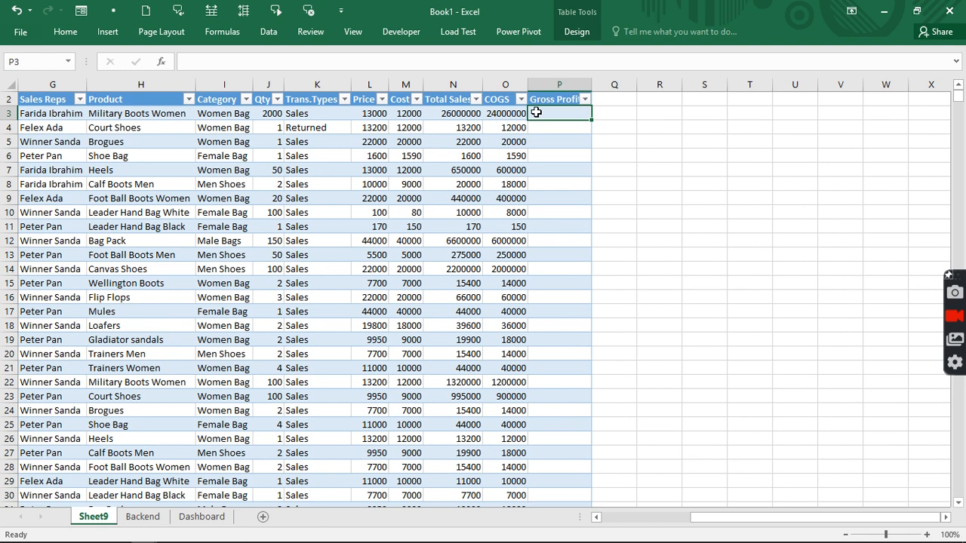
text(=)
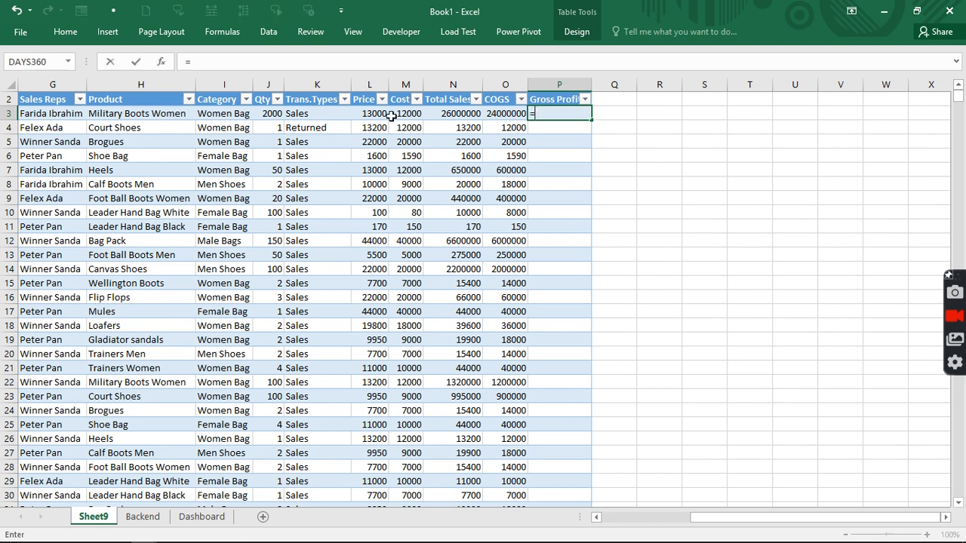
click(451, 114)
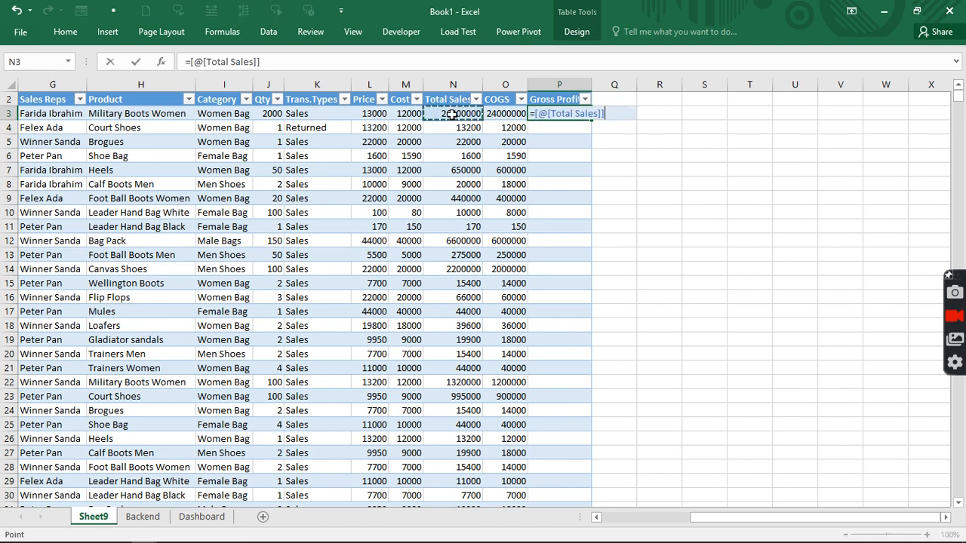
text(-)
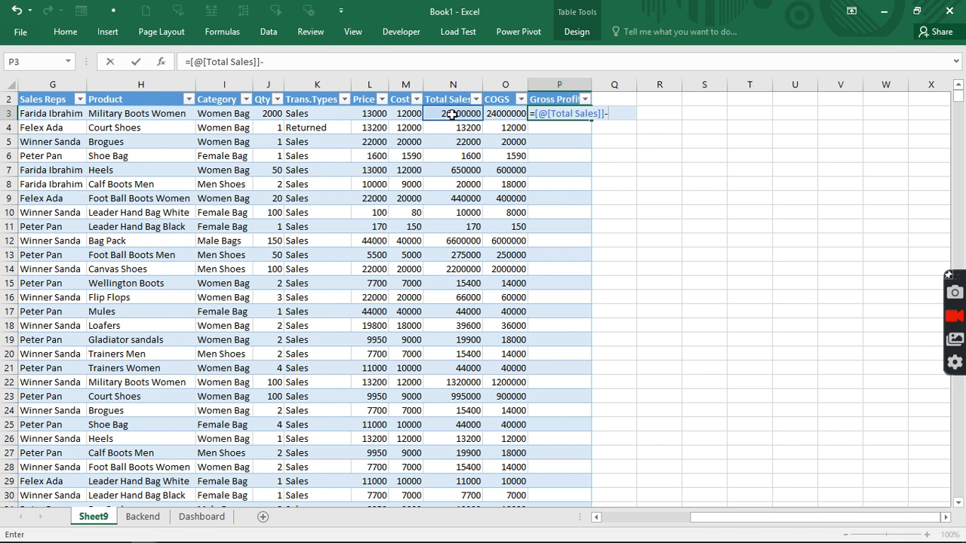
click(504, 114)
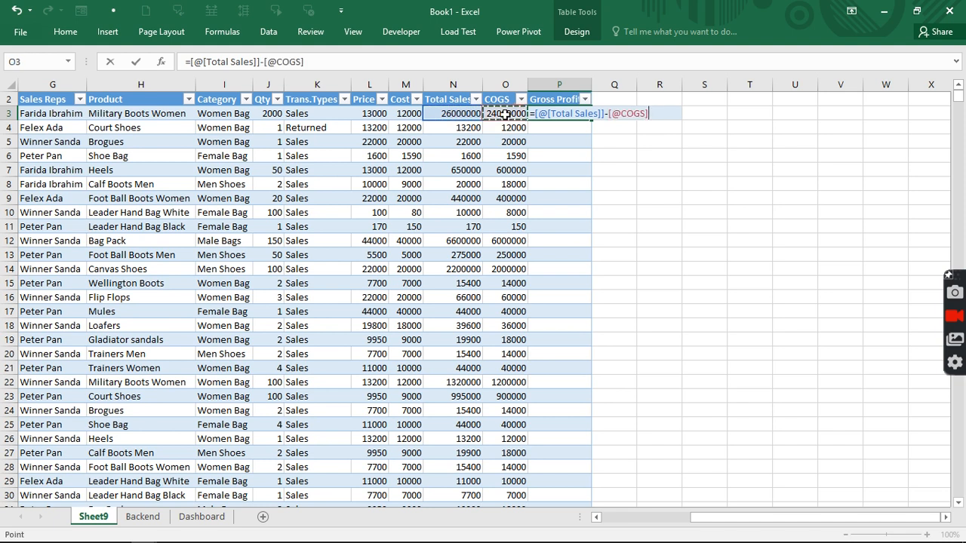
key(Return)
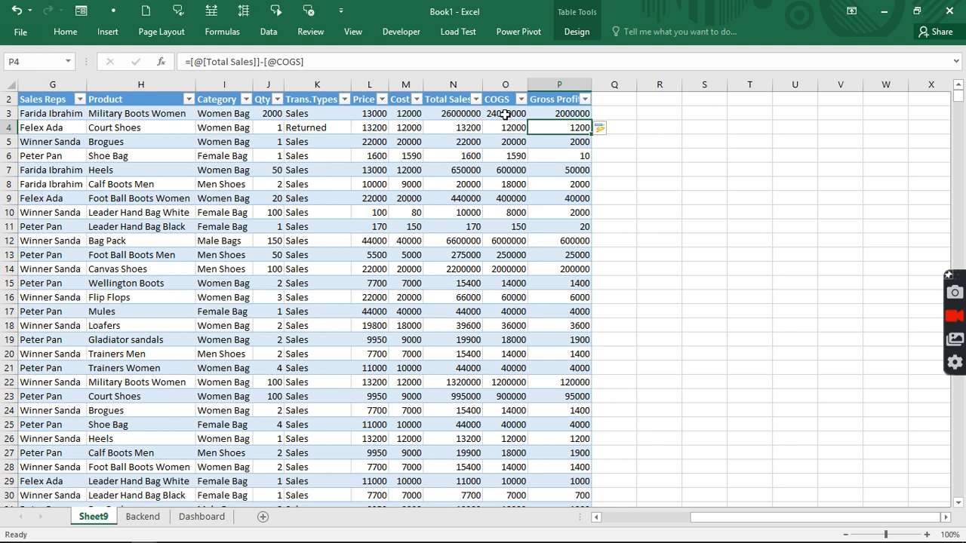
click(597, 101)
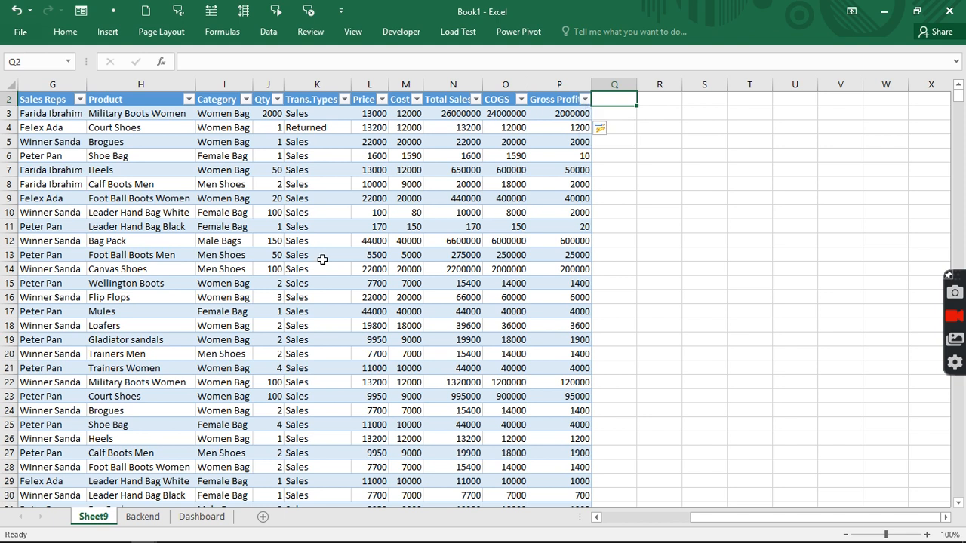
- Add the header 'Week days' in cell Q2
text(Weekda)
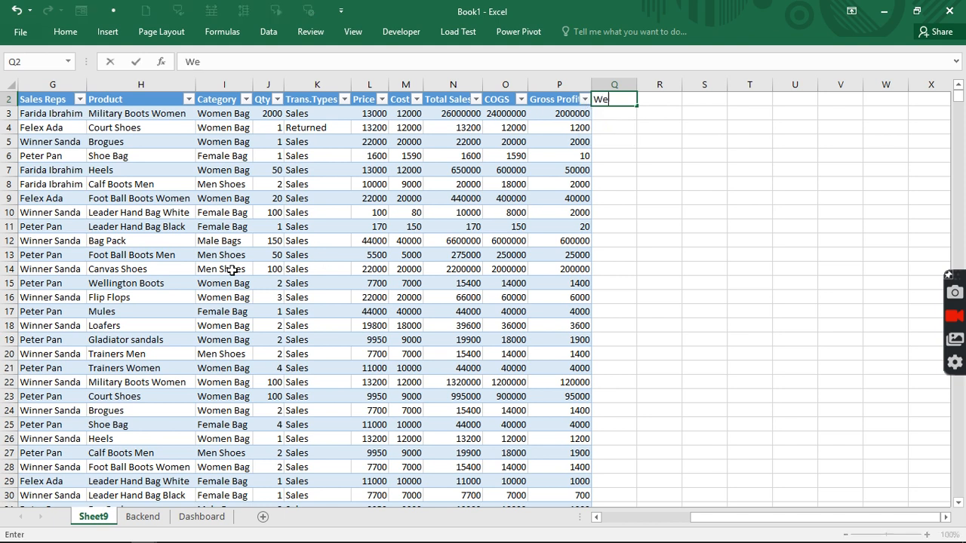
key(BackSpace)
key(BackSpace)
text(days)
key(Return)
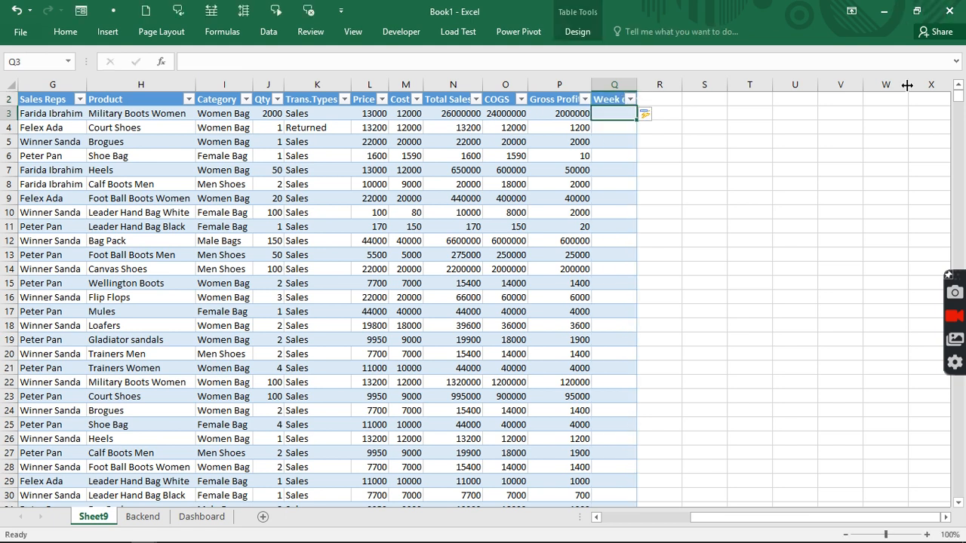
- Fill the Week days column with =WEEKDAY([@[Sales Date]]) for every row
text(=)
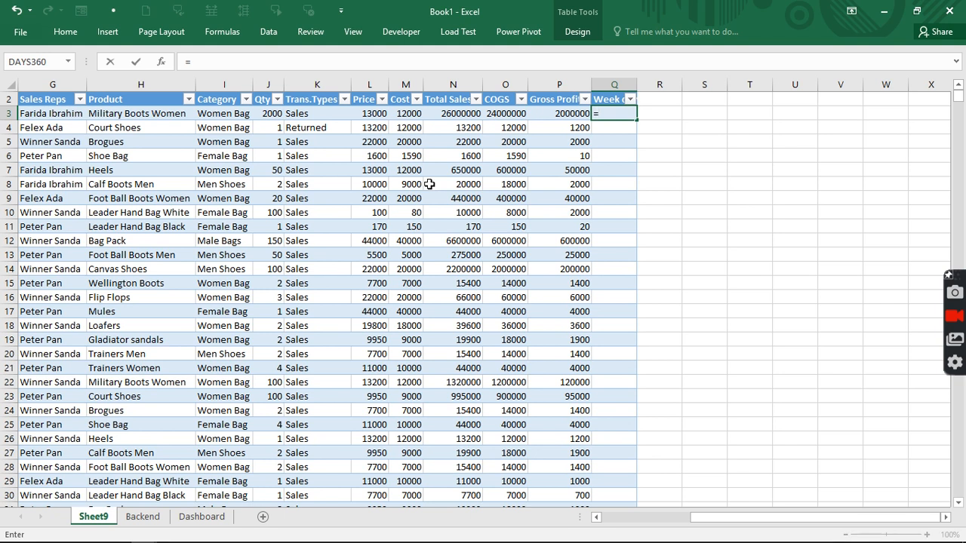
text(wee)
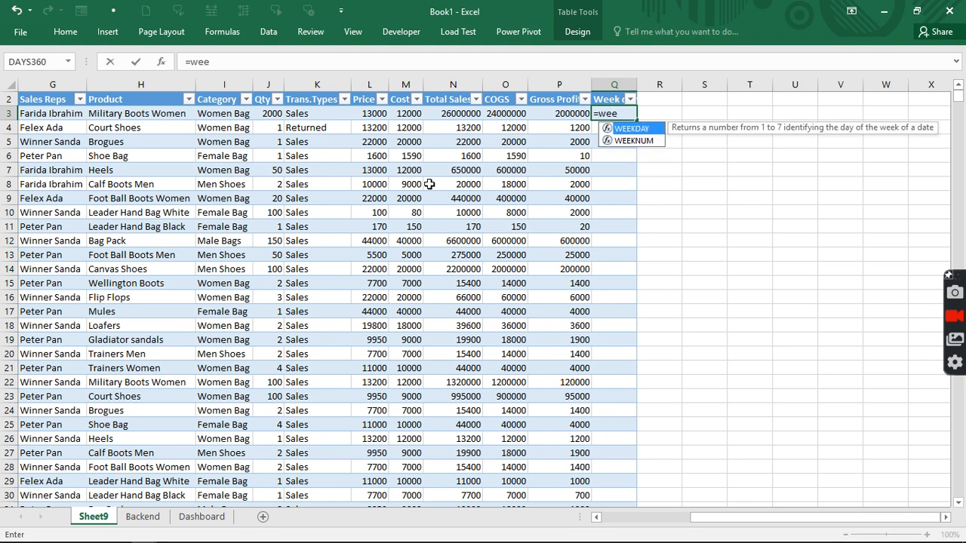
key(Tab)
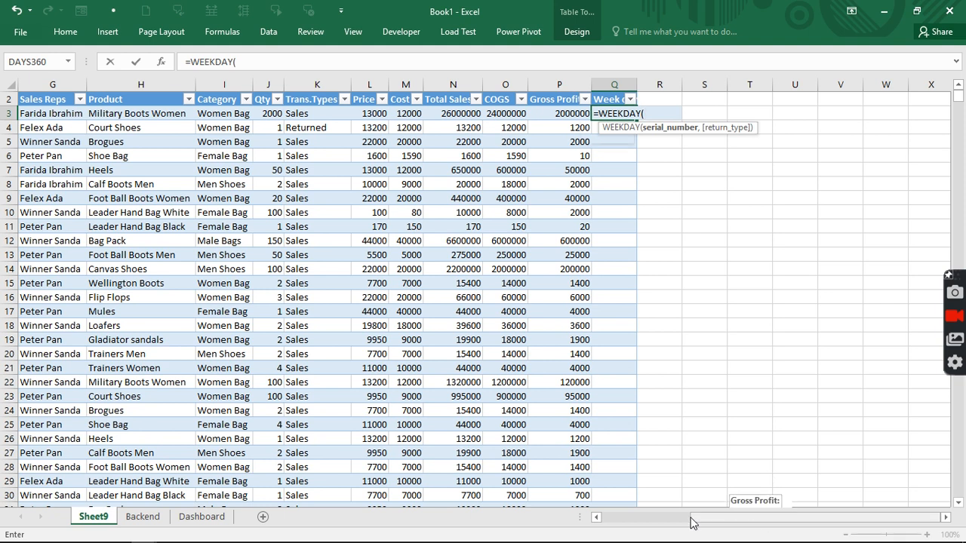
drag(691, 520, 626, 521)
click(130, 115)
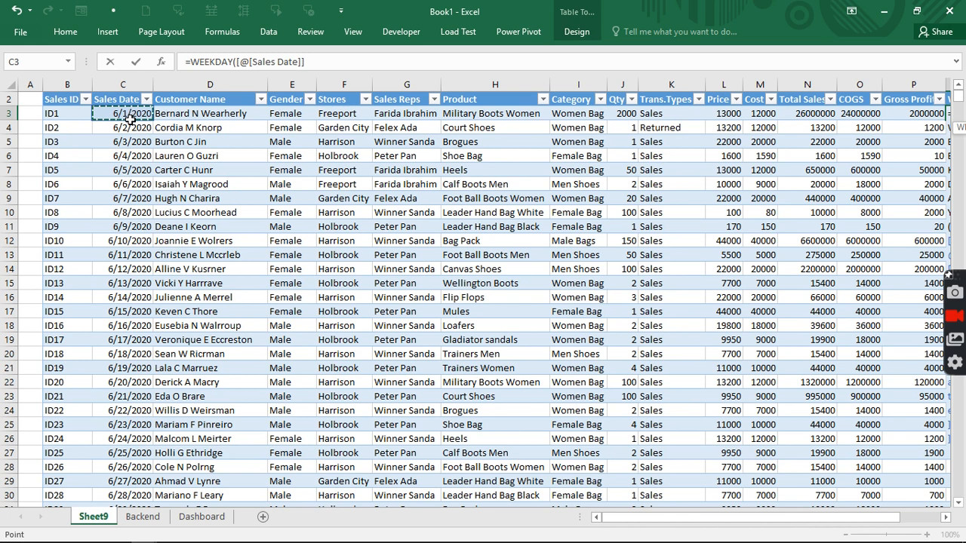
text())
key(Return)
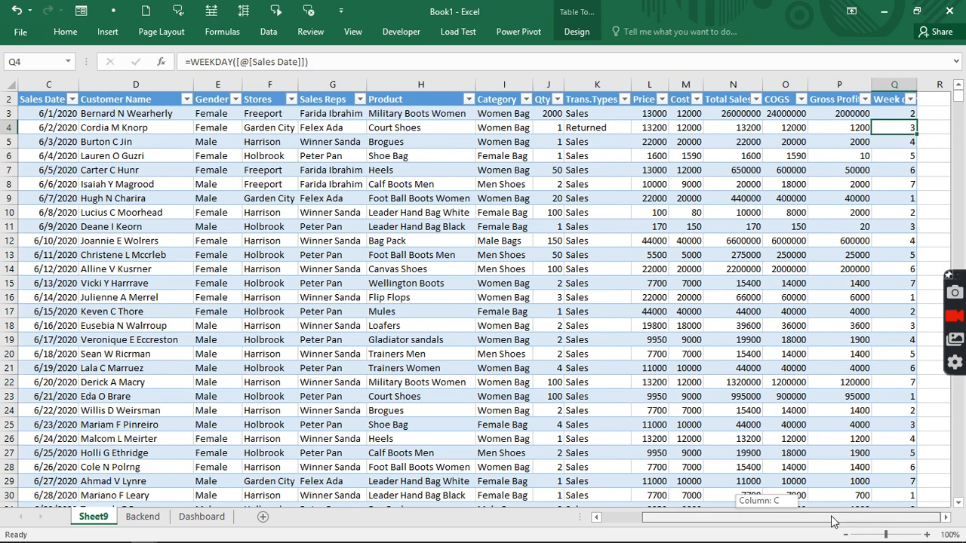
click(945, 517)
click(944, 517)
click(944, 517)
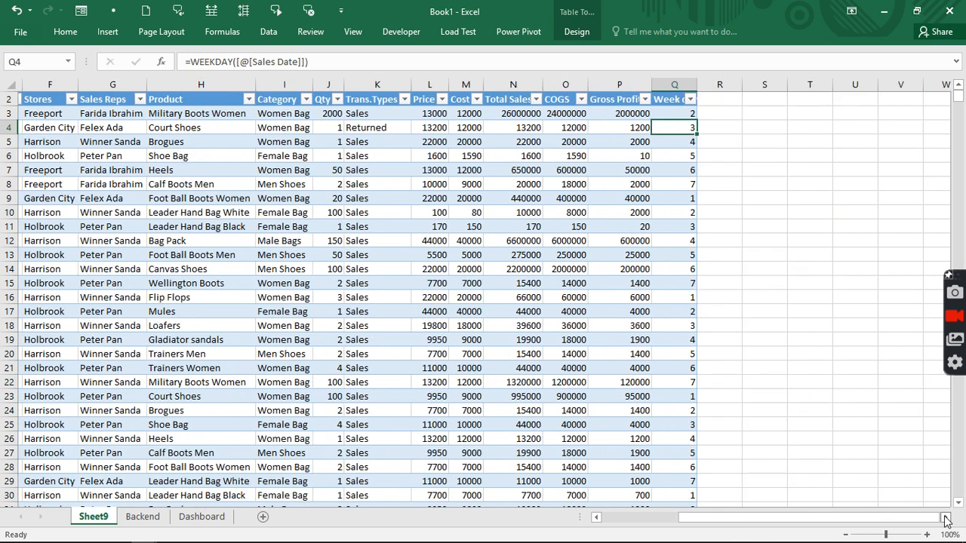
click(663, 90)
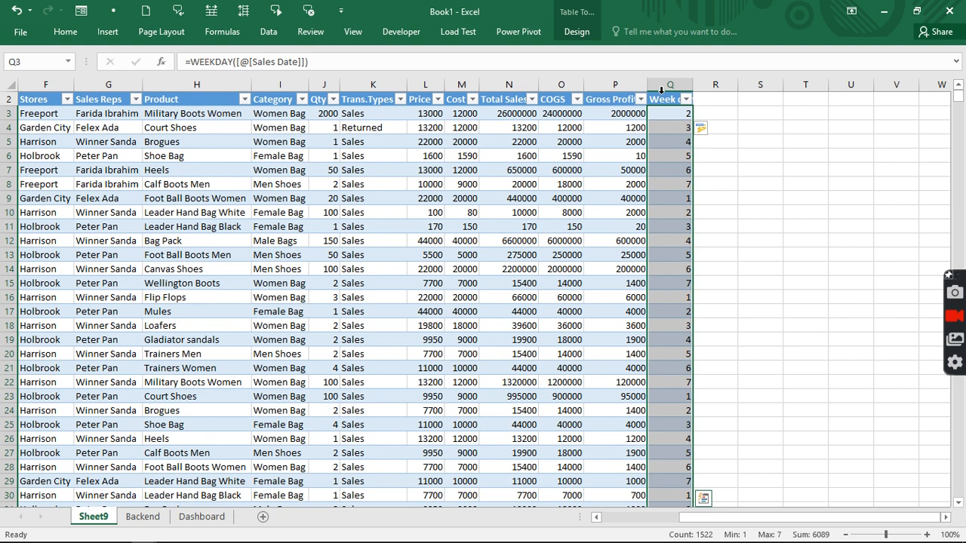
- Apply the custom number format ddd so the Week days column shows Mon, Tue, Wed
key(ctrl+1)
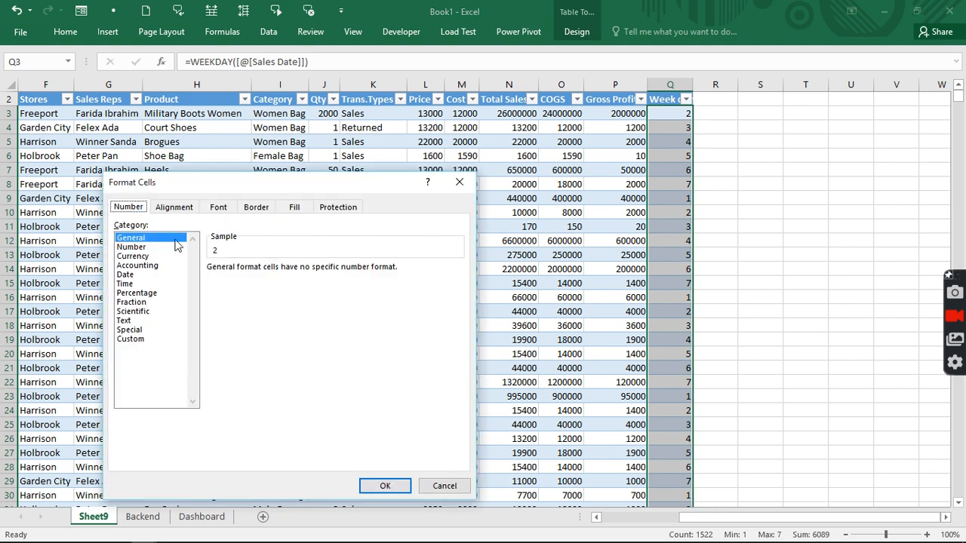
click(132, 341)
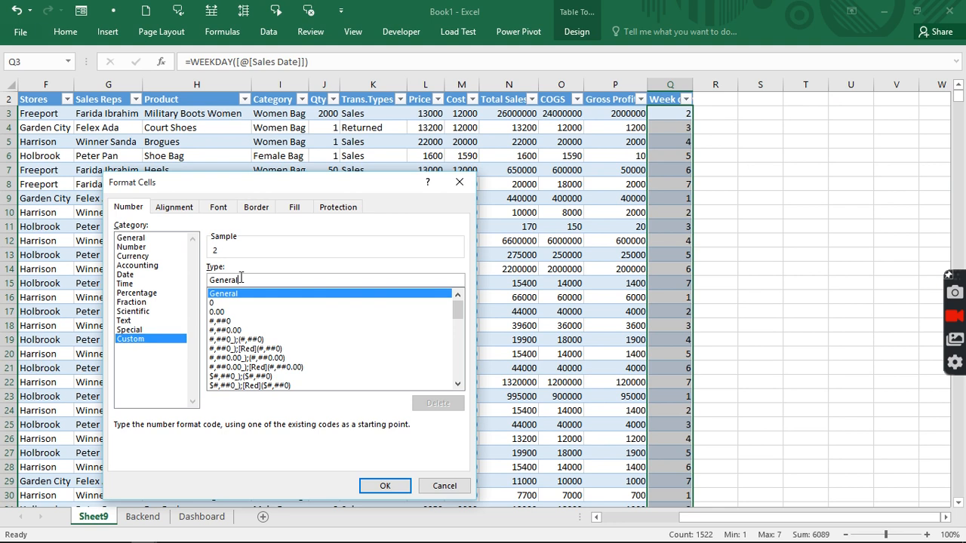
drag(241, 278, 212, 279)
text(ddd)
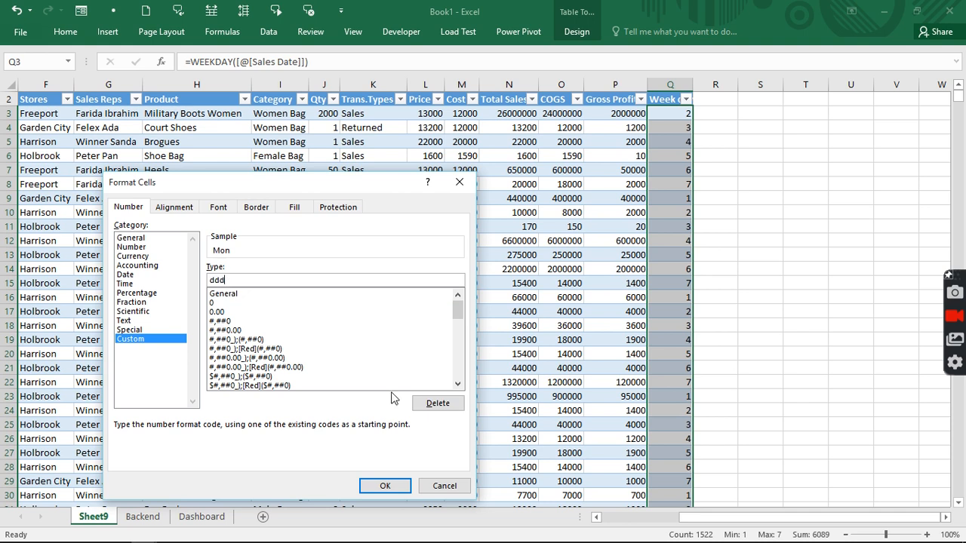
click(386, 487)
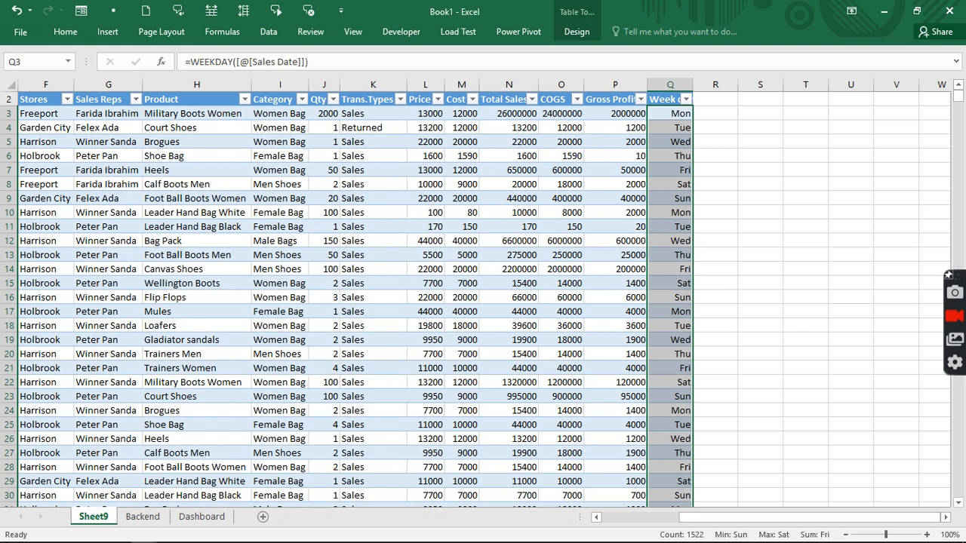
- Check the Gross Profit formula in cell P6
click(607, 157)
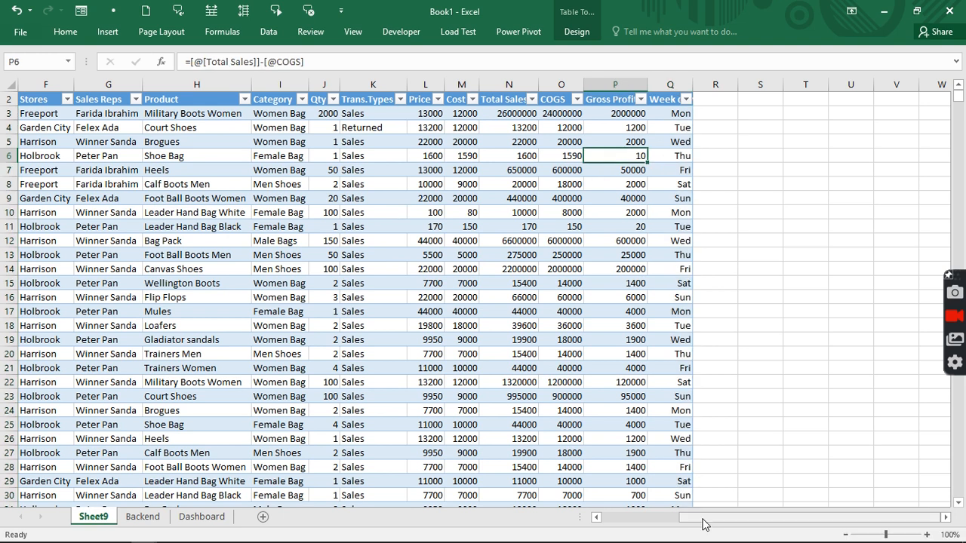
drag(702, 522, 616, 537)
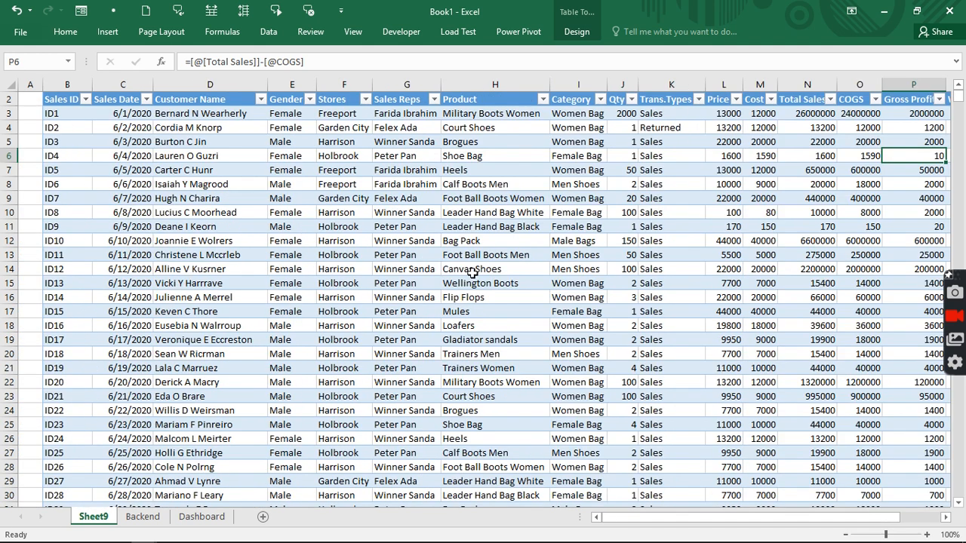
click(456, 267)
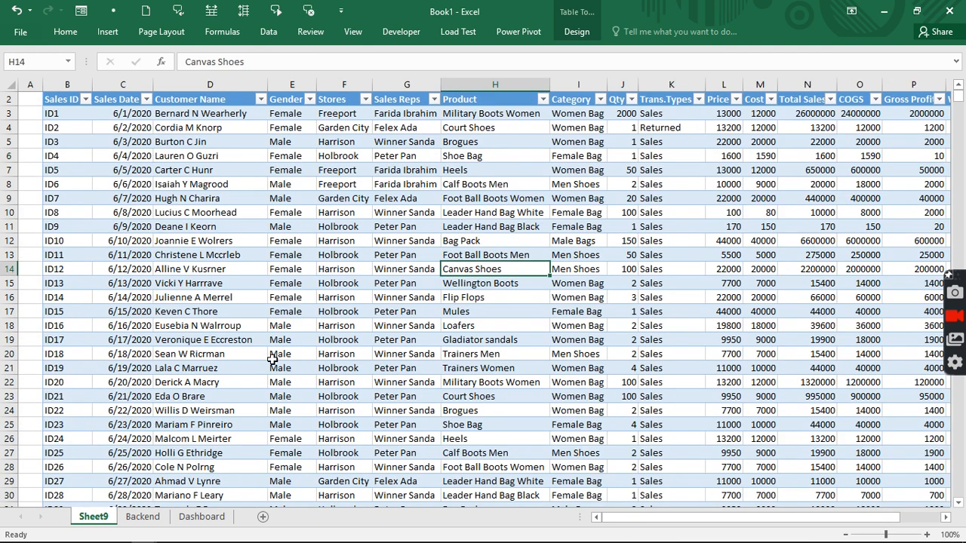
- Look over the D3:M21 area on the Dashboard sheet
click(196, 518)
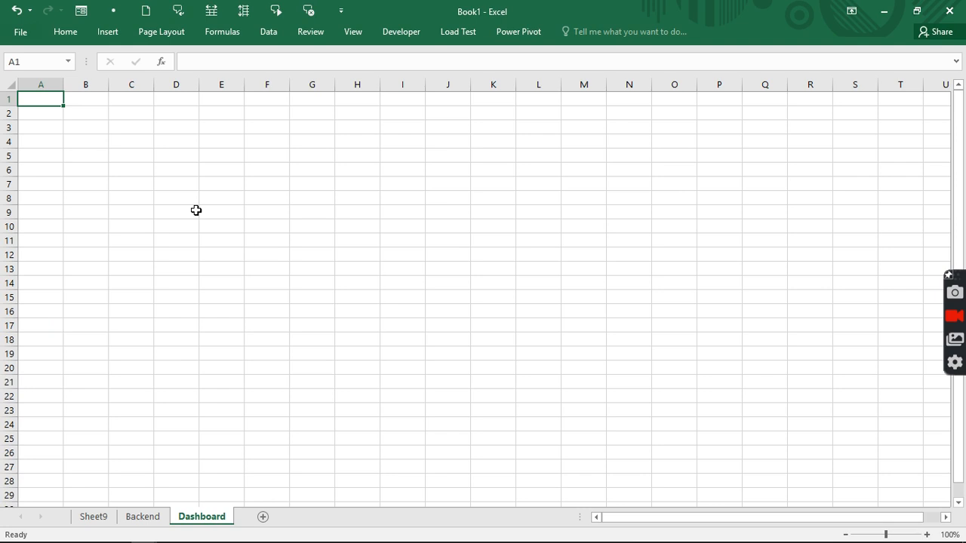
drag(156, 128, 562, 376)
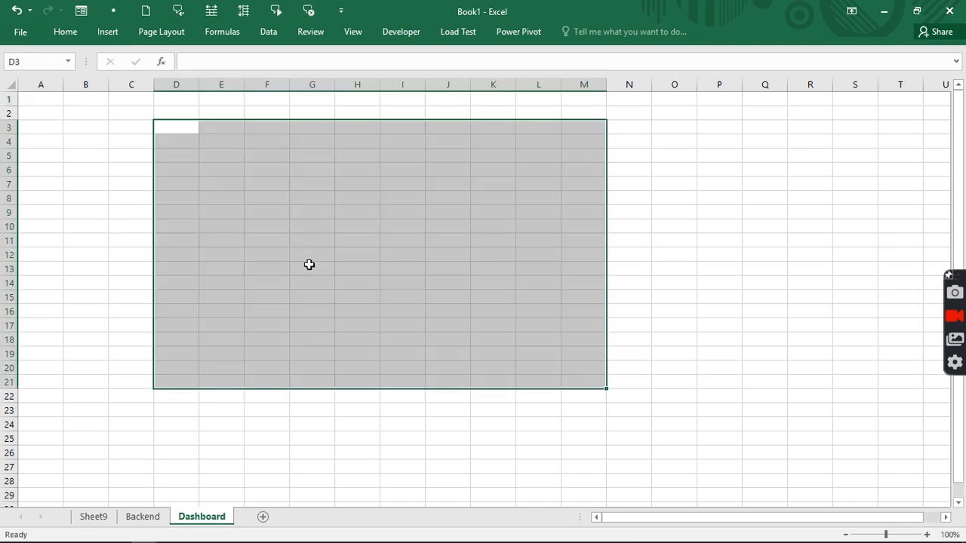
click(310, 256)
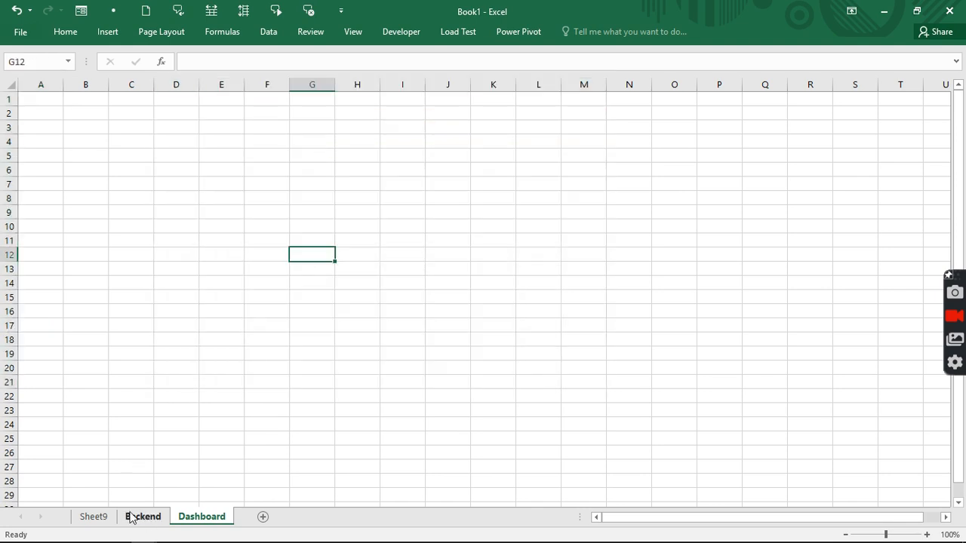
- Switch to the Business Performance workbook and inspect its Sales Performance Dashboard title, leaving it unchanged
click(361, 31)
click(662, 72)
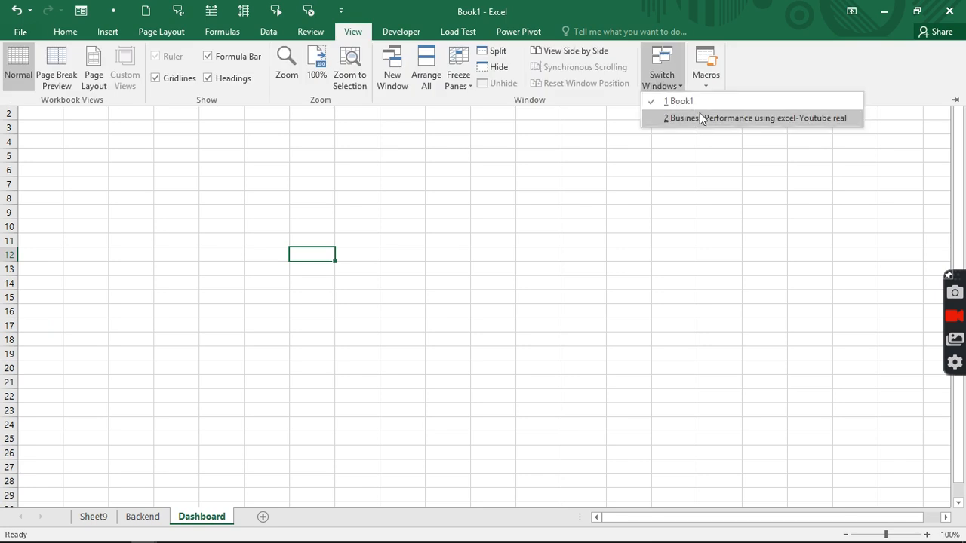
click(699, 117)
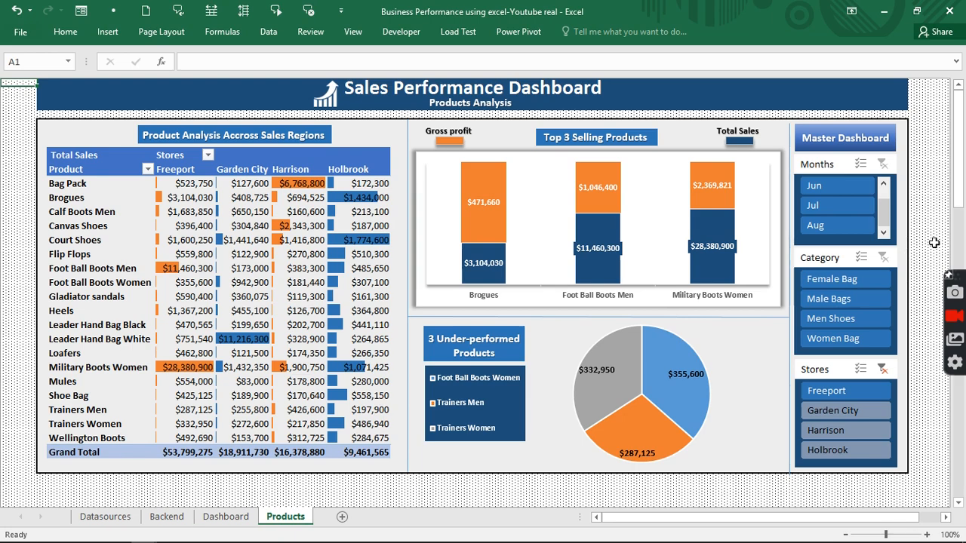
click(195, 84)
click(211, 62)
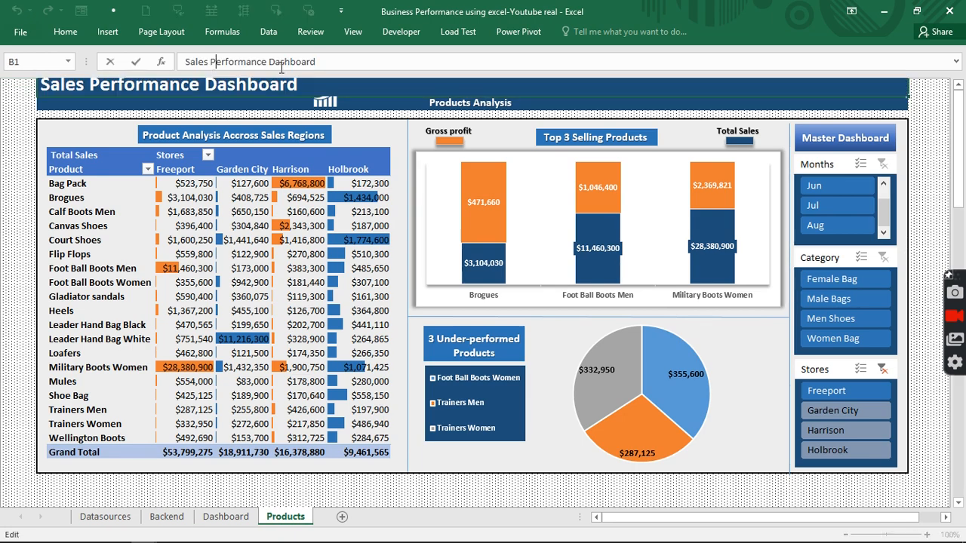
drag(319, 62, 140, 61)
key(ctrl+c)
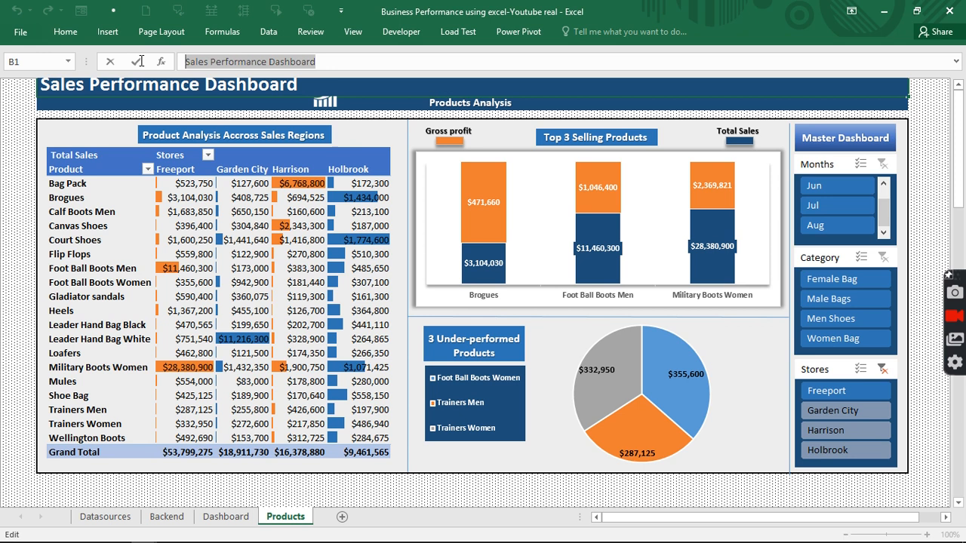
click(24, 121)
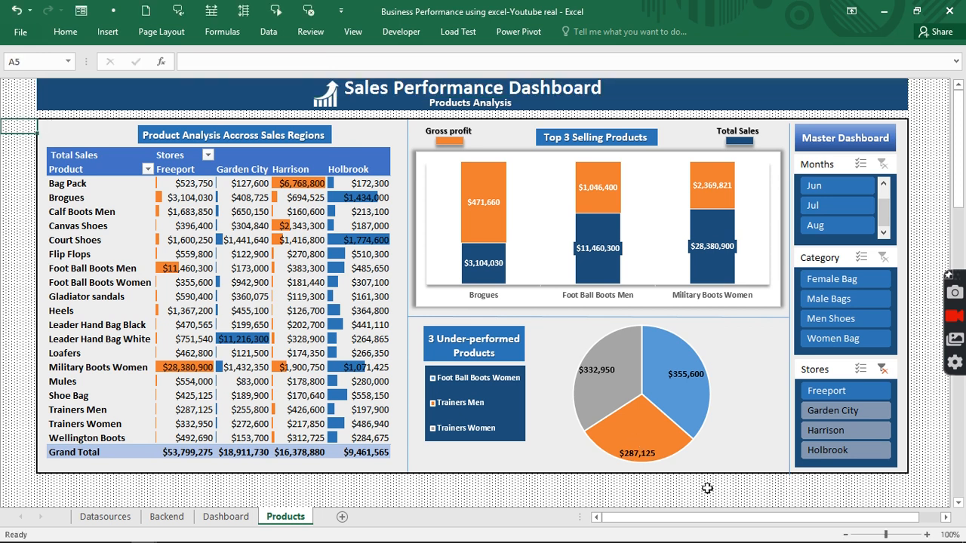
- View that workbook's Dashboard sheet, then switch to the blank Book1 workbook
click(843, 138)
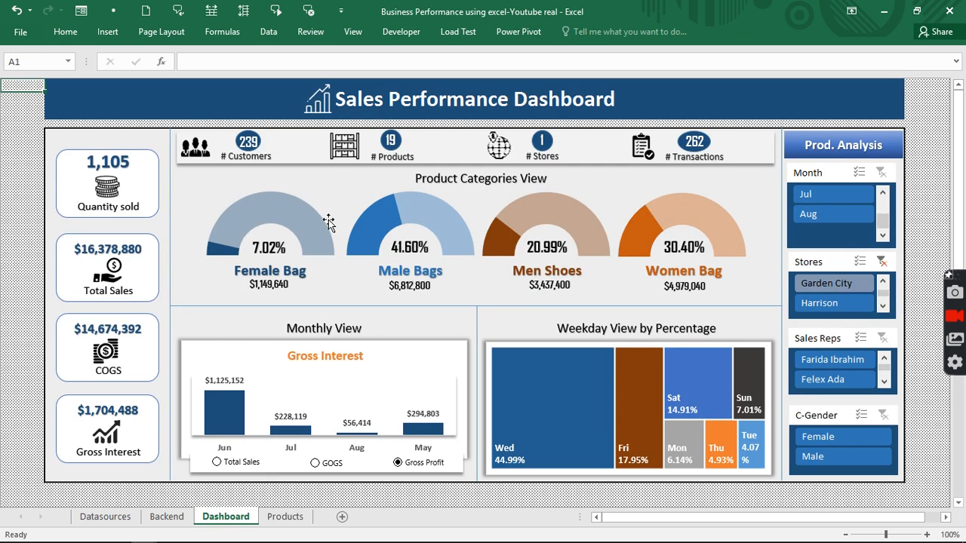
click(353, 32)
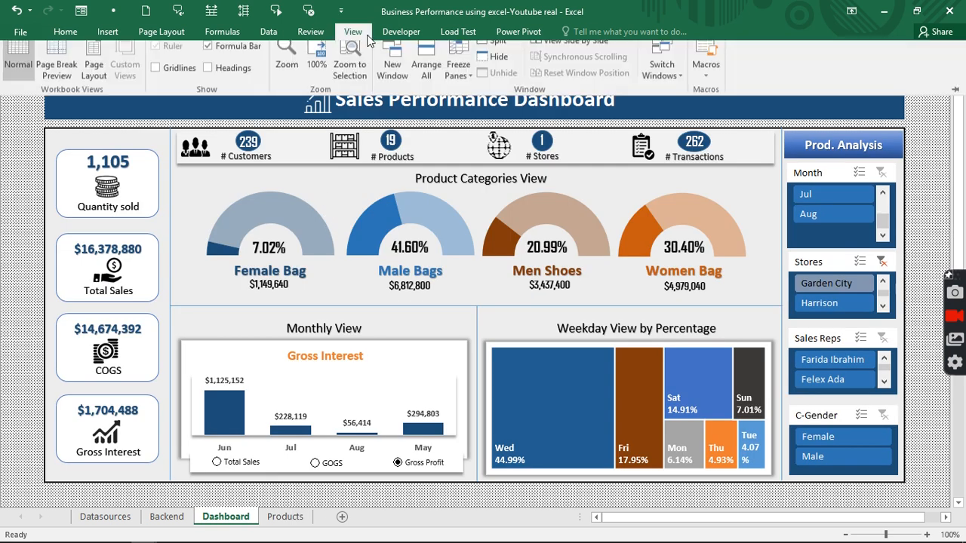
click(663, 80)
click(677, 102)
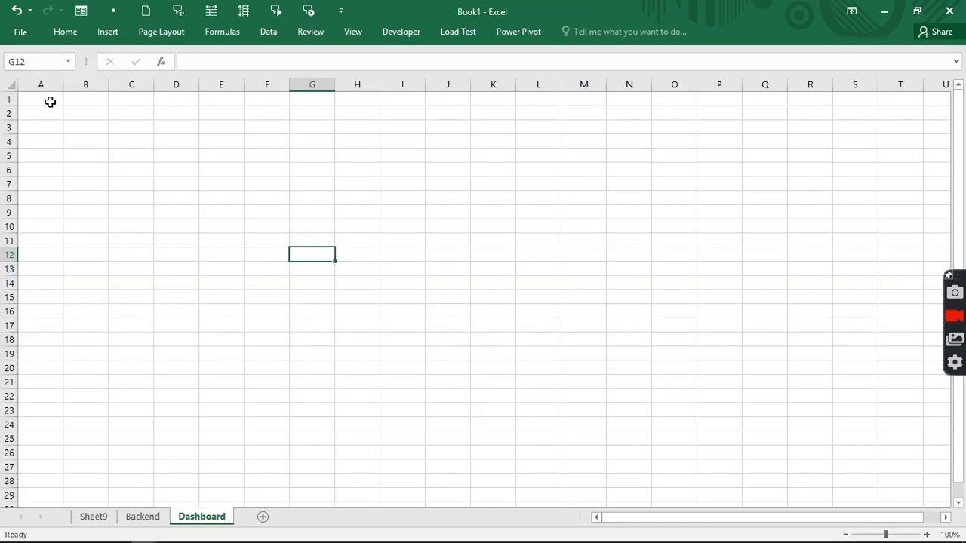
- Select the entire sheet and give all cells a fine dotted Pattern Style fill
drag(95, 99, 883, 97)
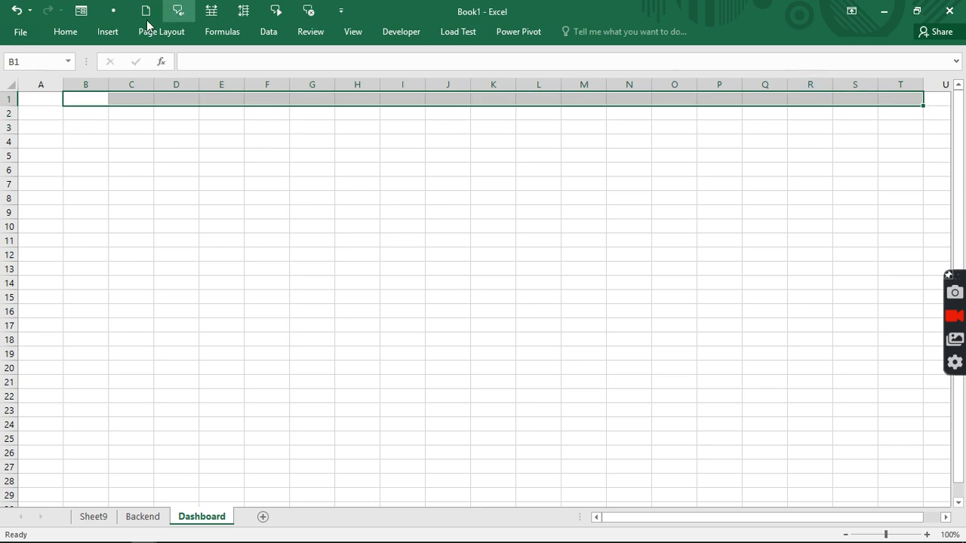
click(64, 32)
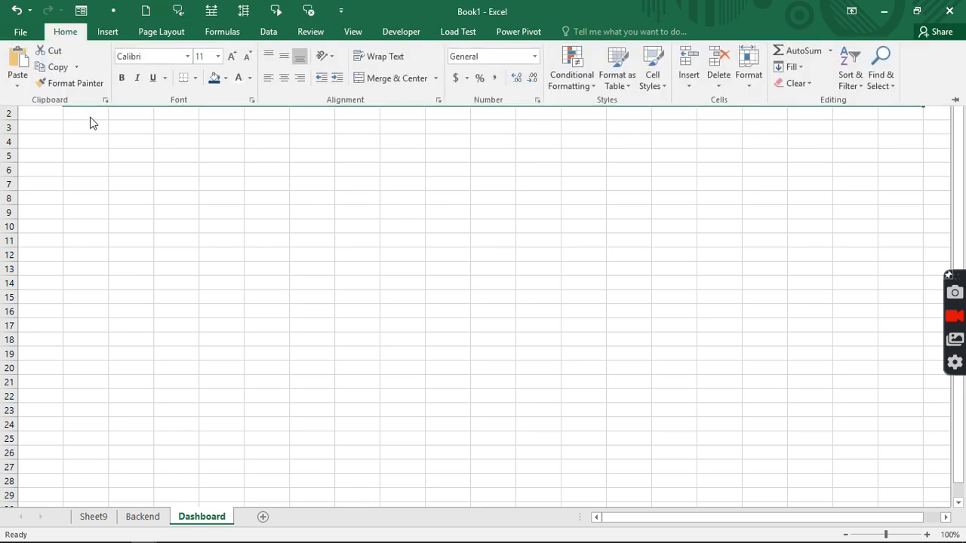
click(75, 119)
click(10, 86)
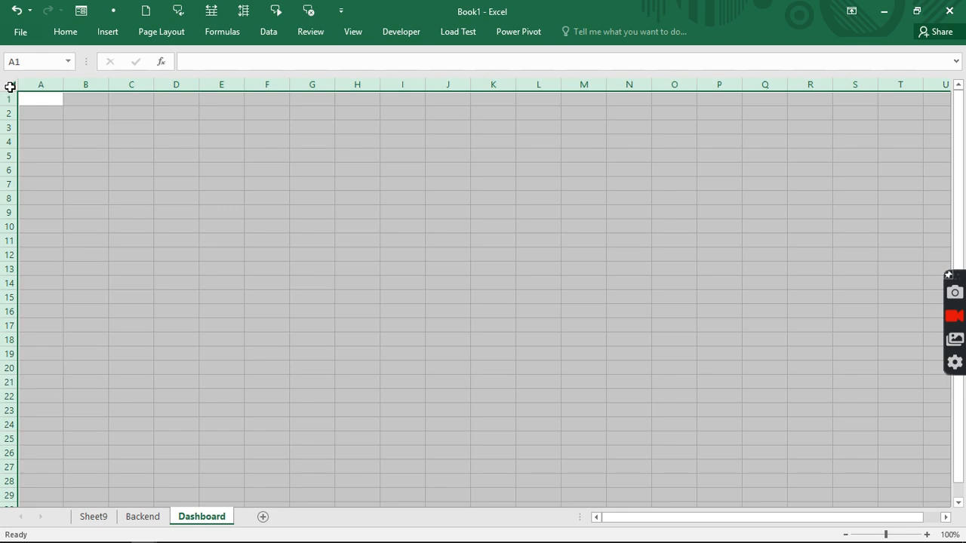
key(ctrl+1)
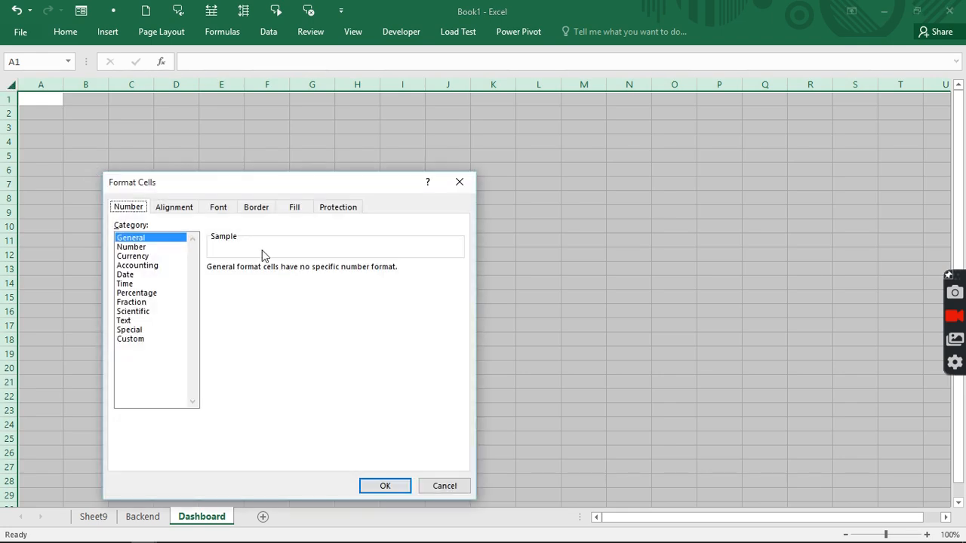
click(303, 209)
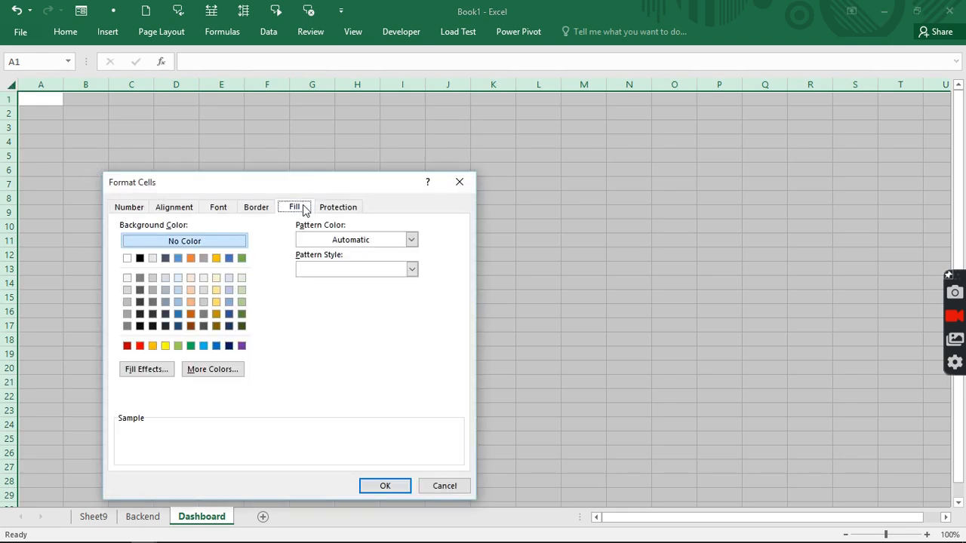
click(412, 270)
click(390, 288)
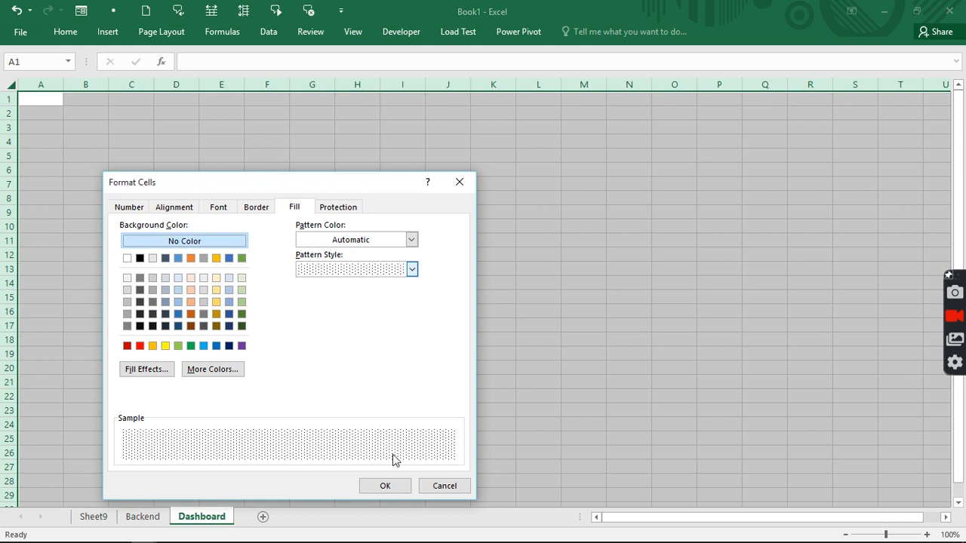
click(395, 486)
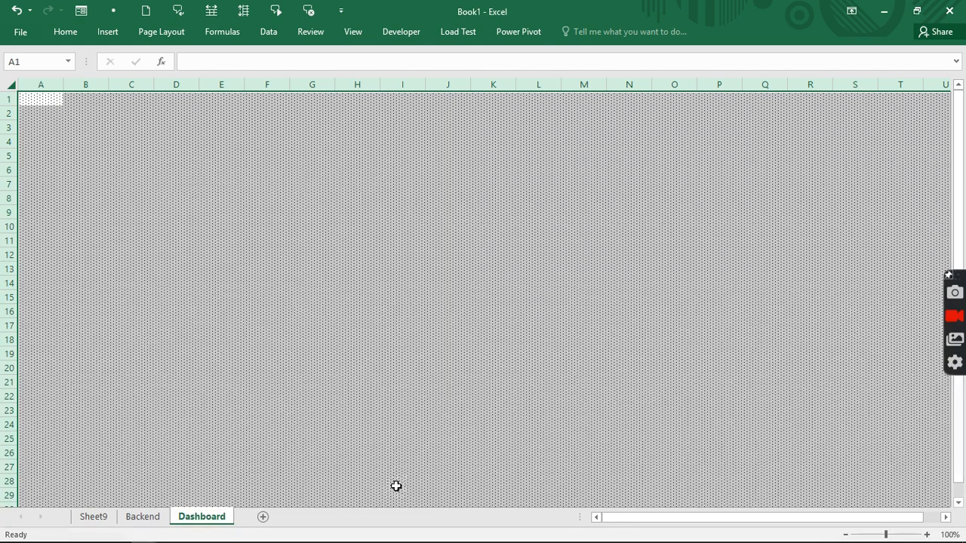
click(345, 32)
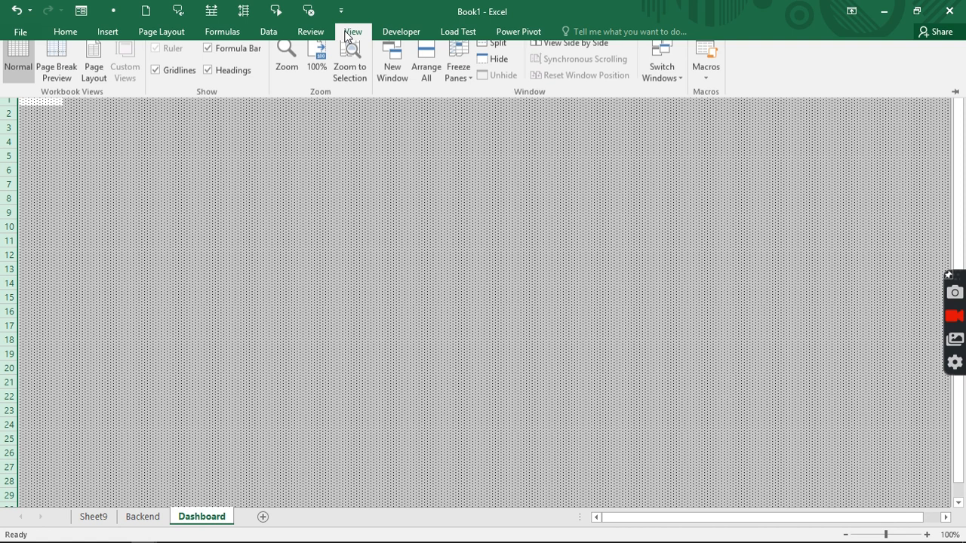
- Reset B1:T1 to the Normal cell style to clear the dotted fill
click(148, 141)
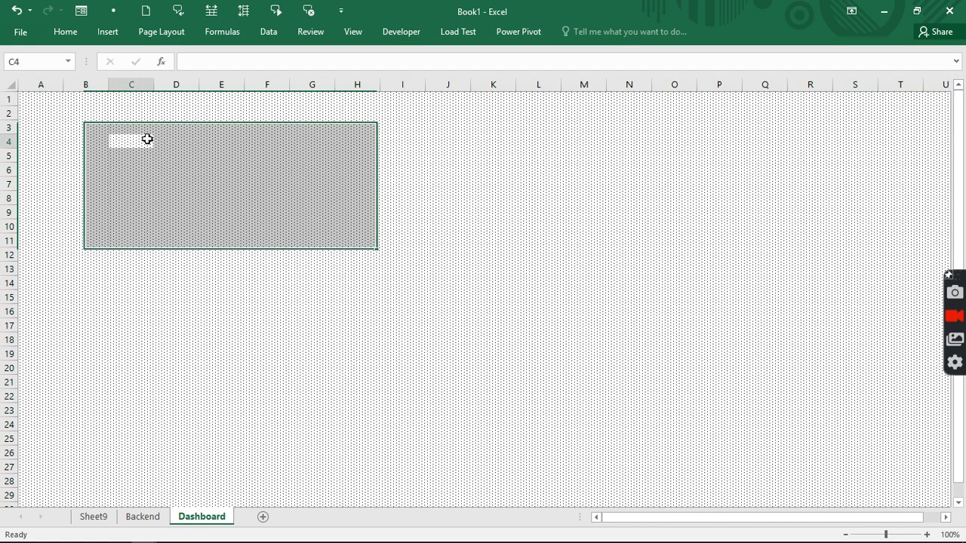
drag(95, 97, 899, 98)
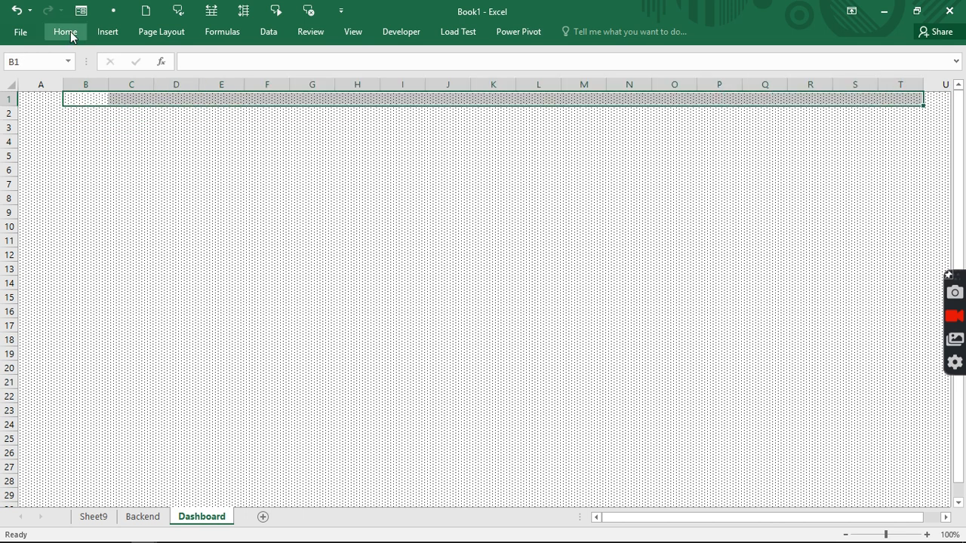
click(647, 83)
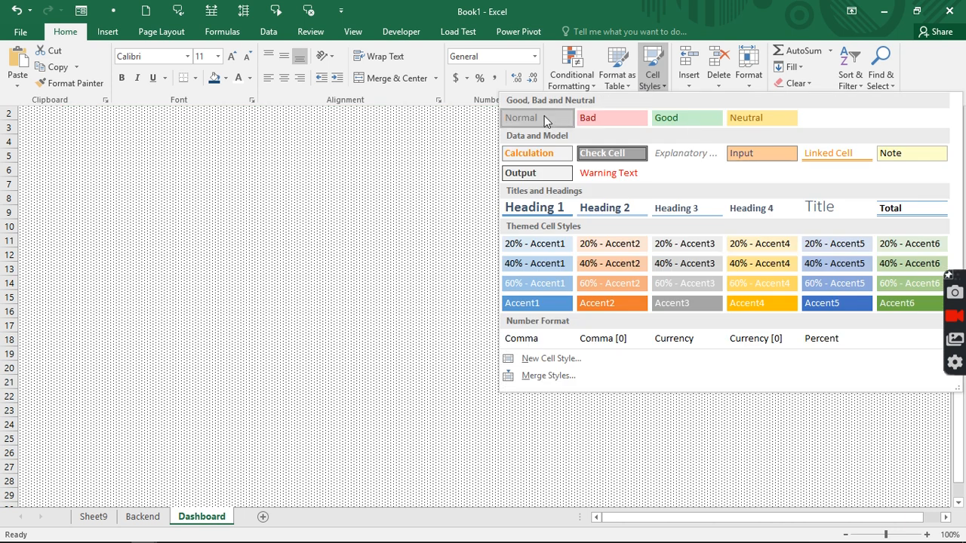
click(544, 115)
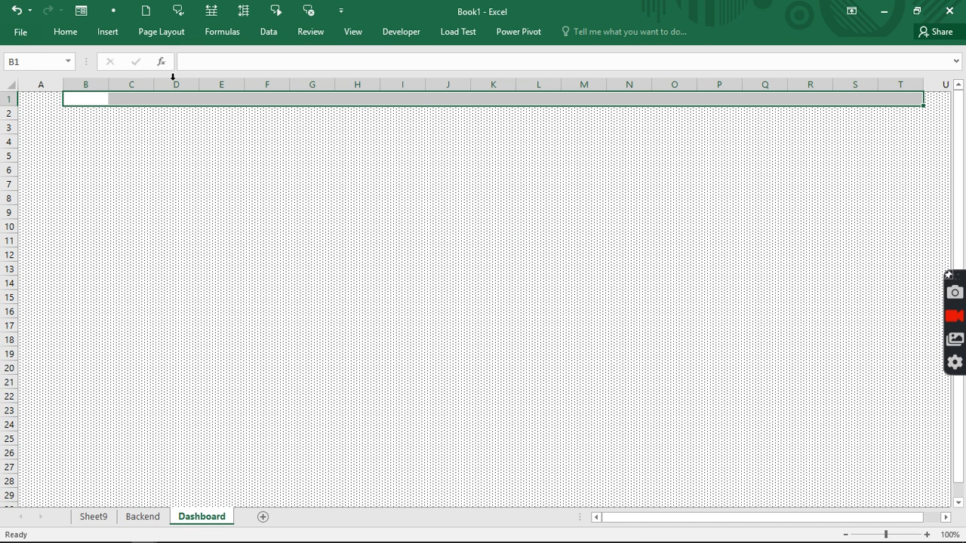
- Paste the title 'Sales Performance Dashboard' into B1
click(239, 62)
key(ctrl+v)
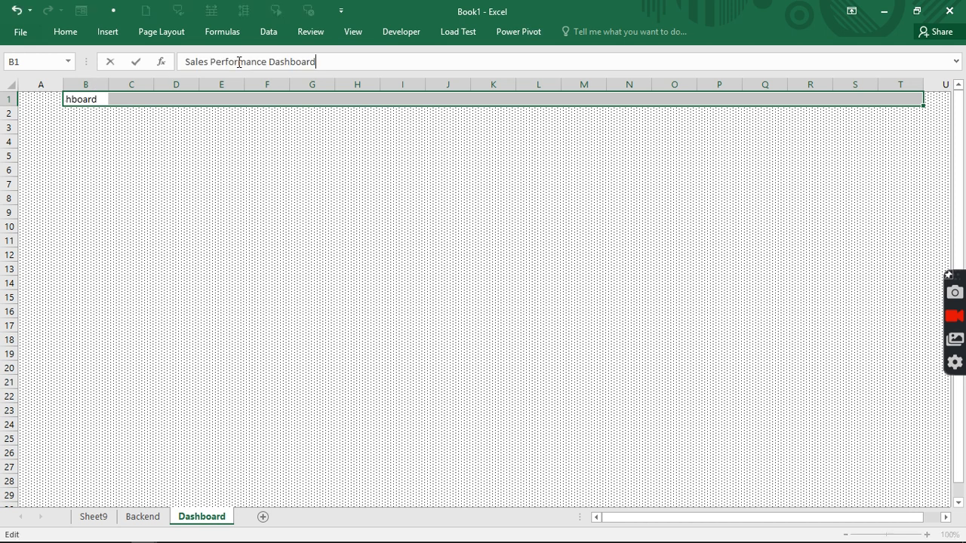
click(236, 164)
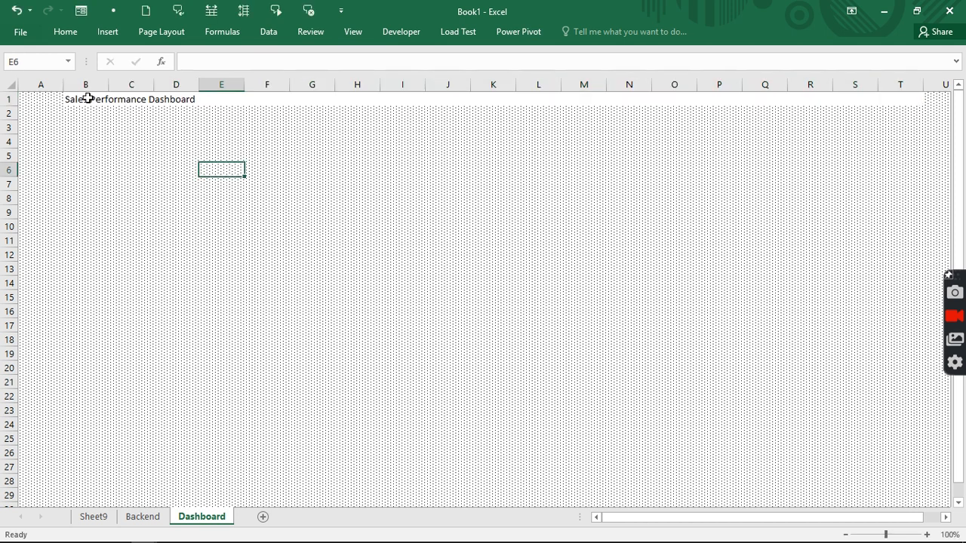
- Centre the title across B1:T1 using Center Across Selection alignment
drag(87, 98, 890, 95)
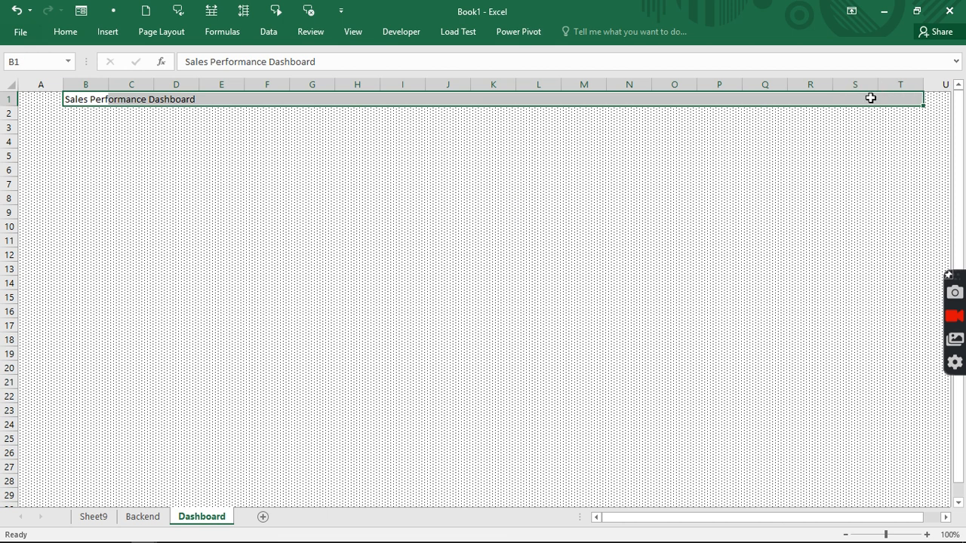
key(ctrl+1)
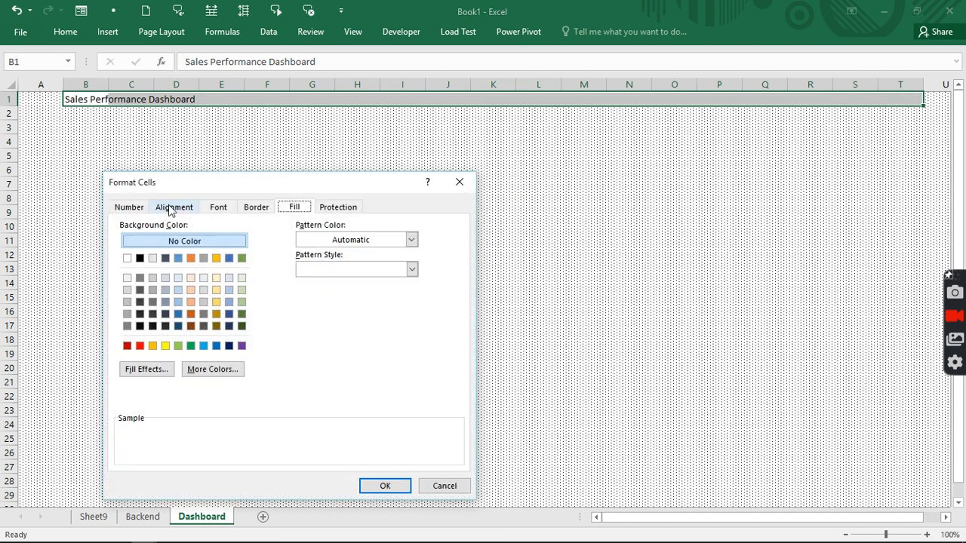
click(170, 209)
click(218, 254)
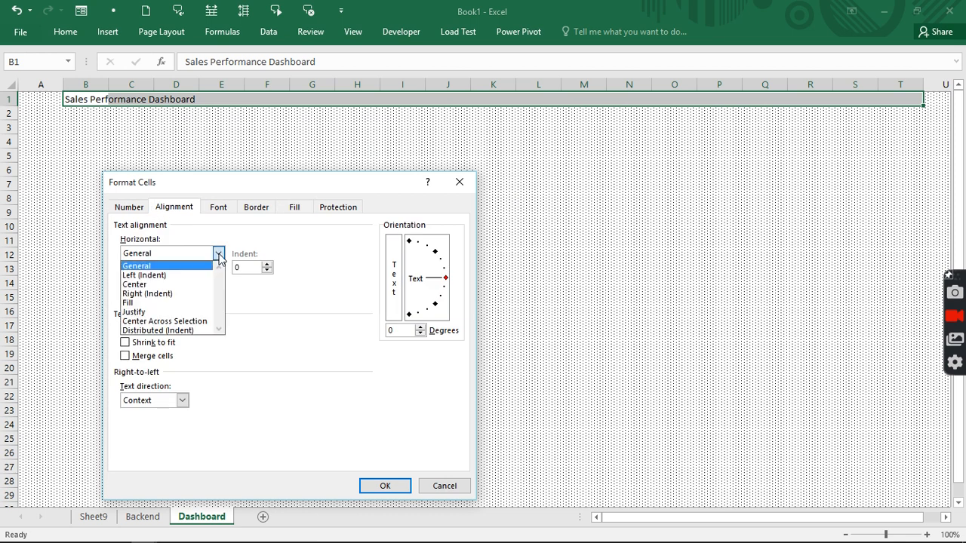
click(159, 320)
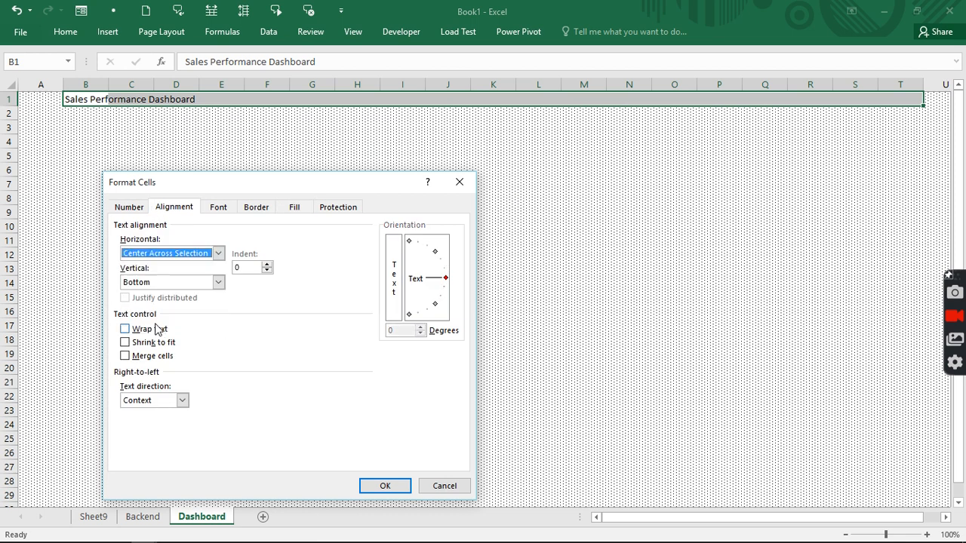
click(383, 486)
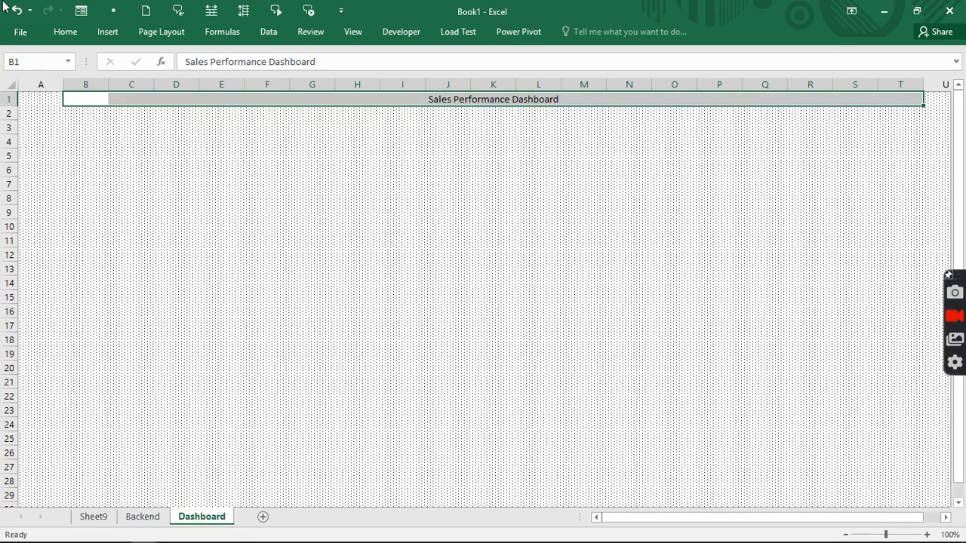
click(66, 33)
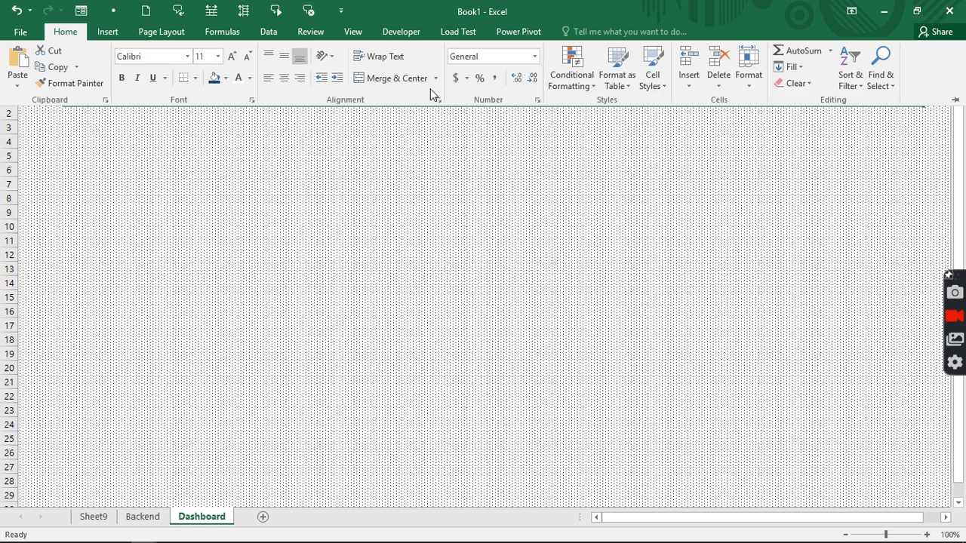
- Make the B1:T1 title 22-point bold
click(387, 78)
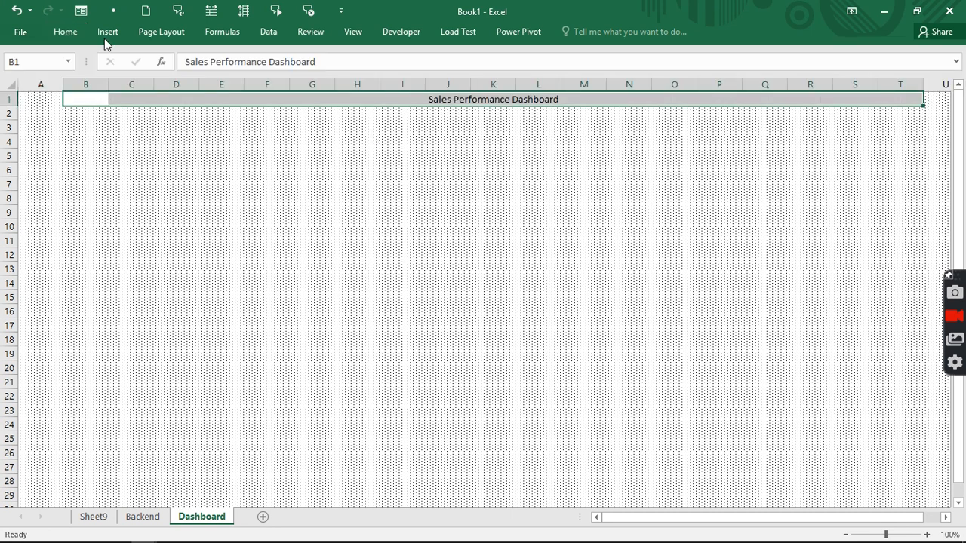
click(61, 33)
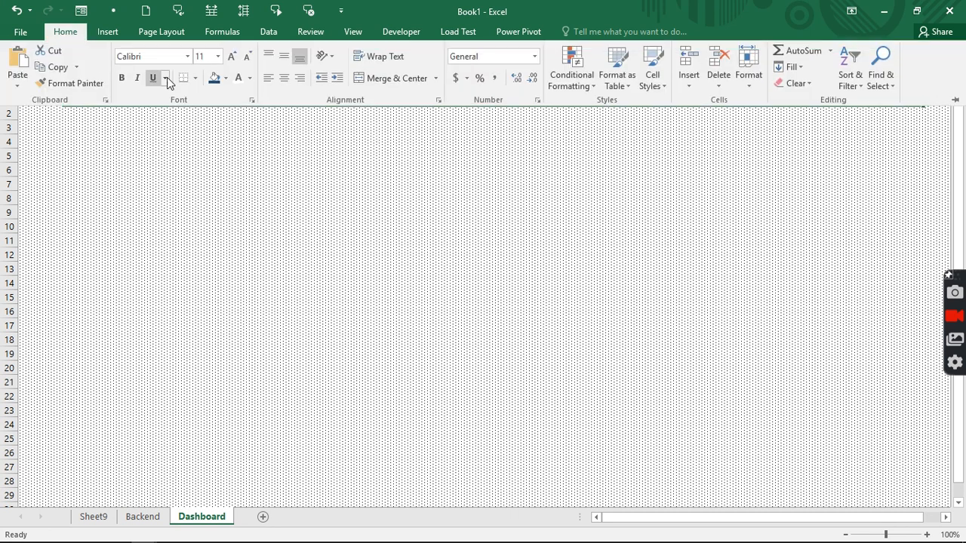
click(218, 56)
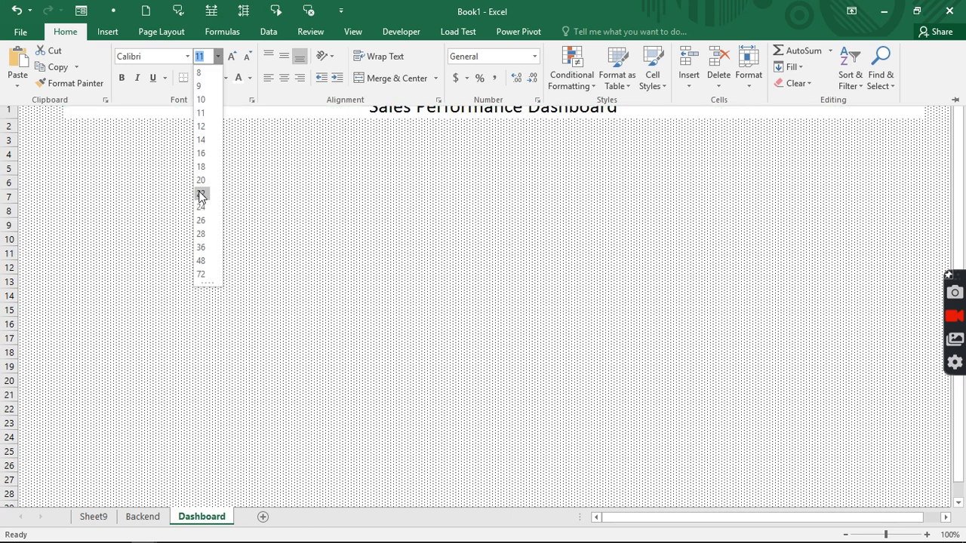
click(200, 195)
click(77, 30)
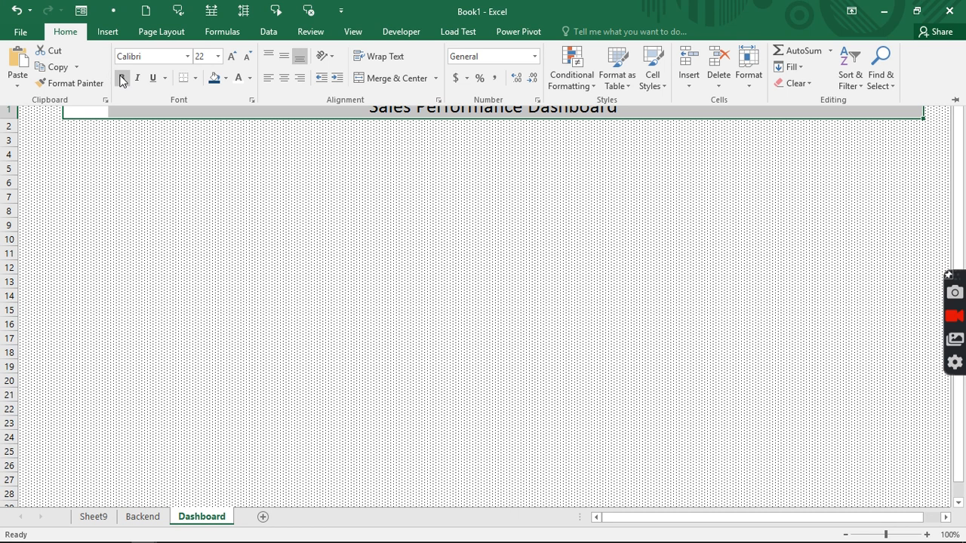
click(121, 78)
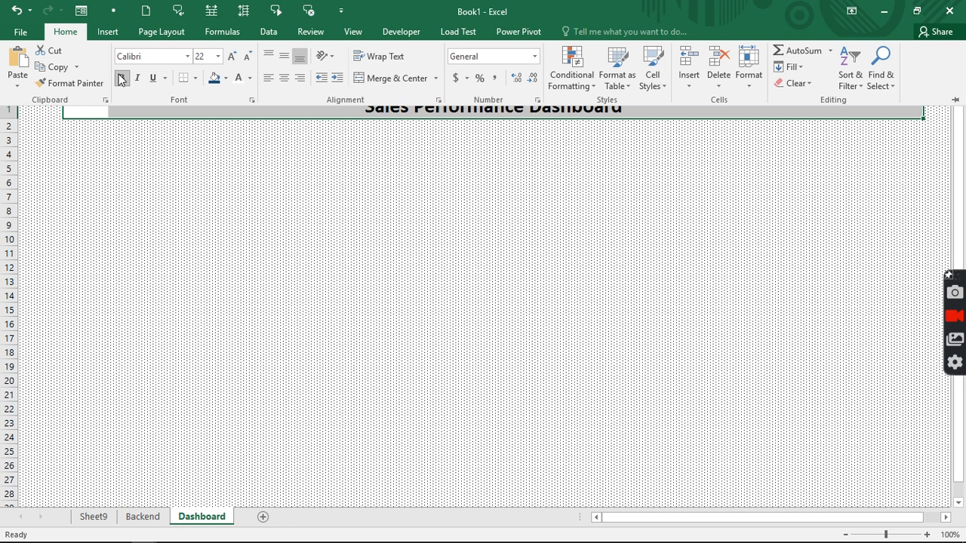
- Fill the title band dark blue and turn the title text white
click(223, 79)
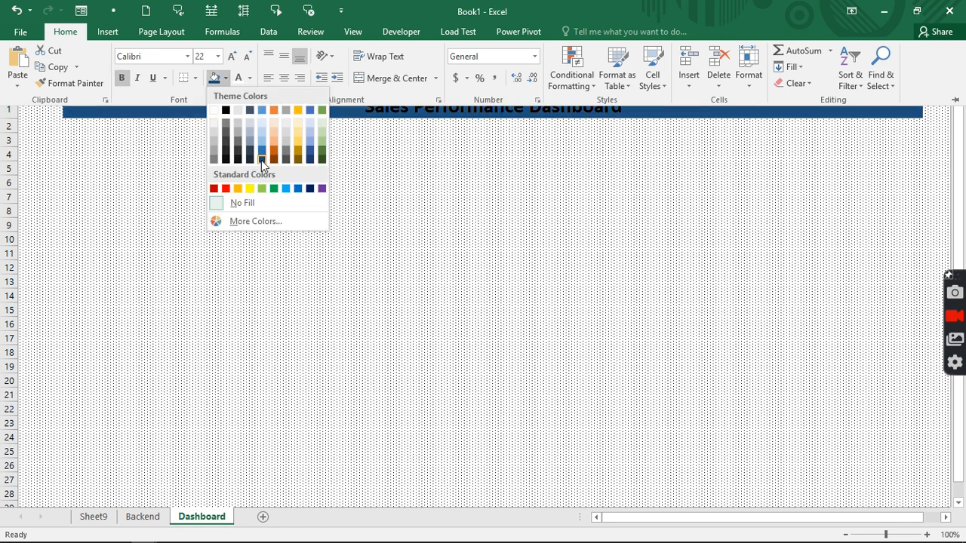
click(261, 160)
click(237, 78)
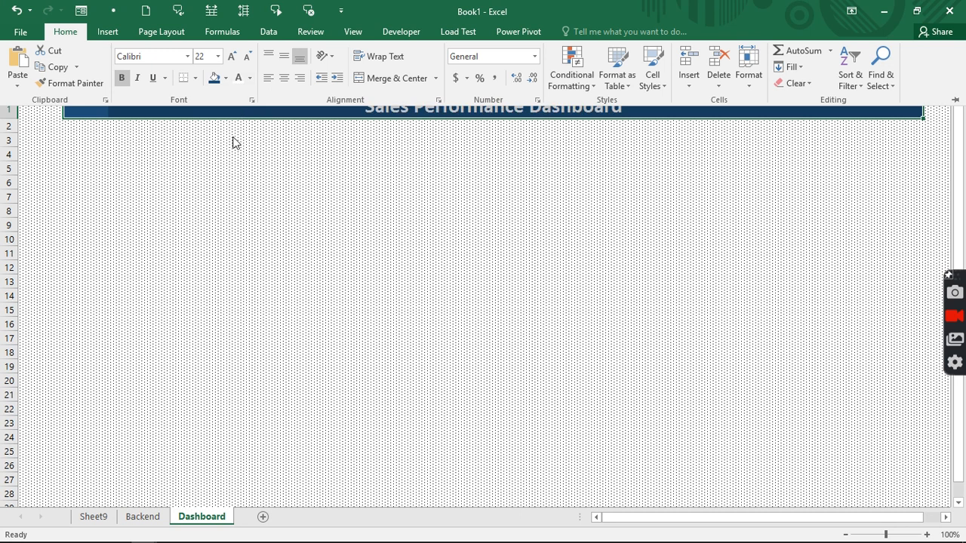
click(249, 78)
click(233, 176)
click(235, 171)
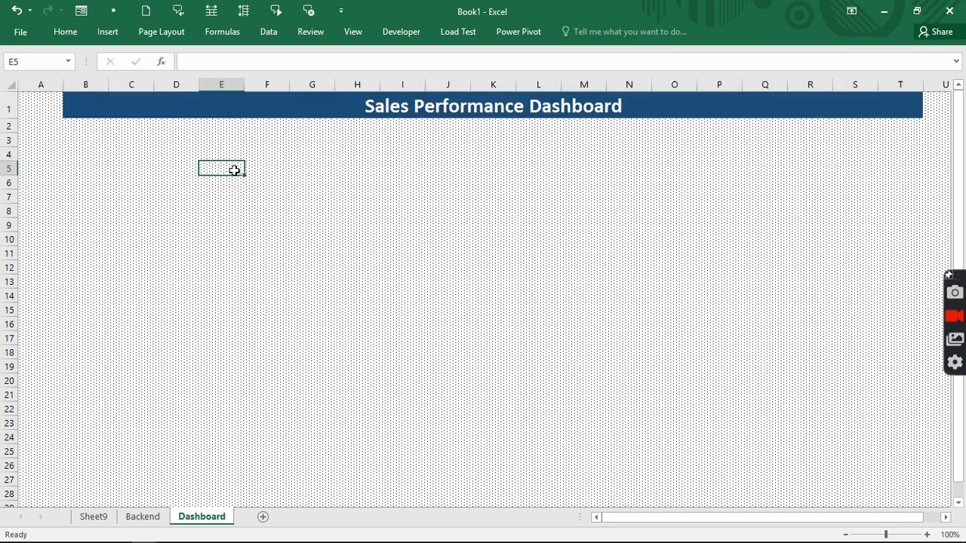
click(66, 129)
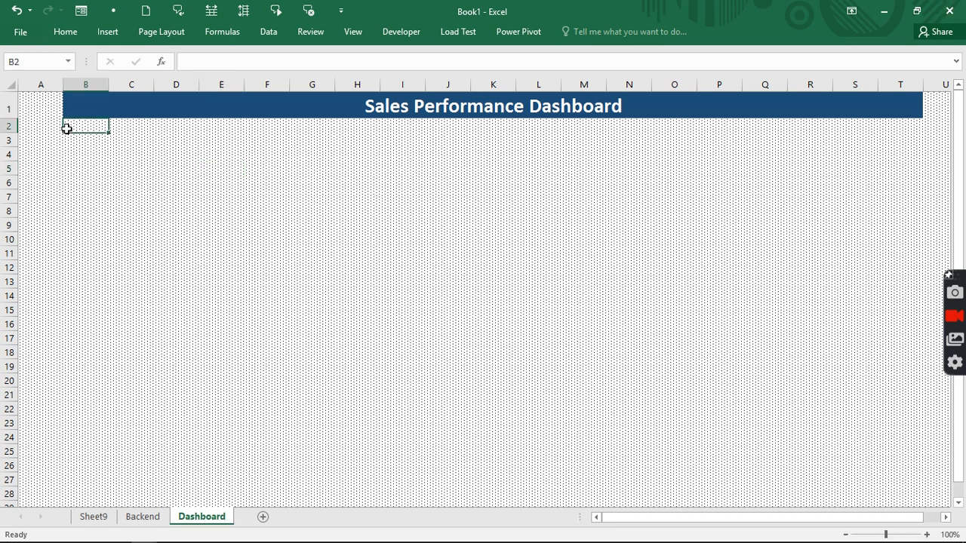
- Select B2:T2 and fill it with a blue band beneath the title
drag(66, 129, 806, 126)
drag(908, 122, 911, 122)
click(66, 33)
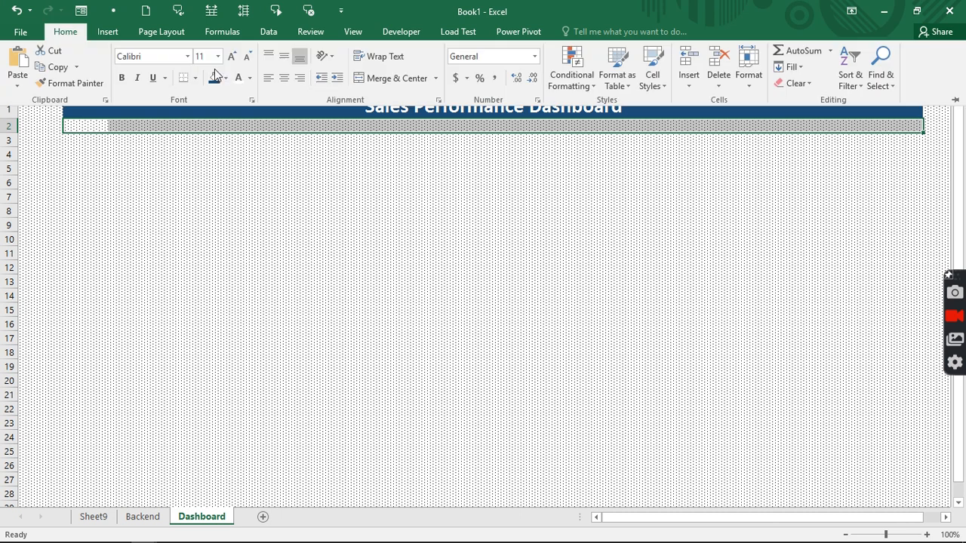
click(224, 79)
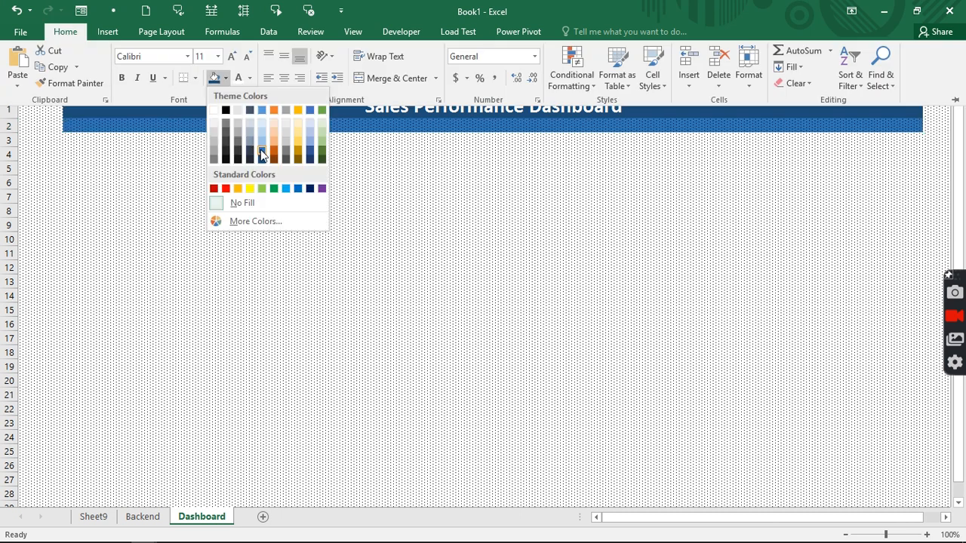
click(260, 150)
drag(83, 142, 909, 486)
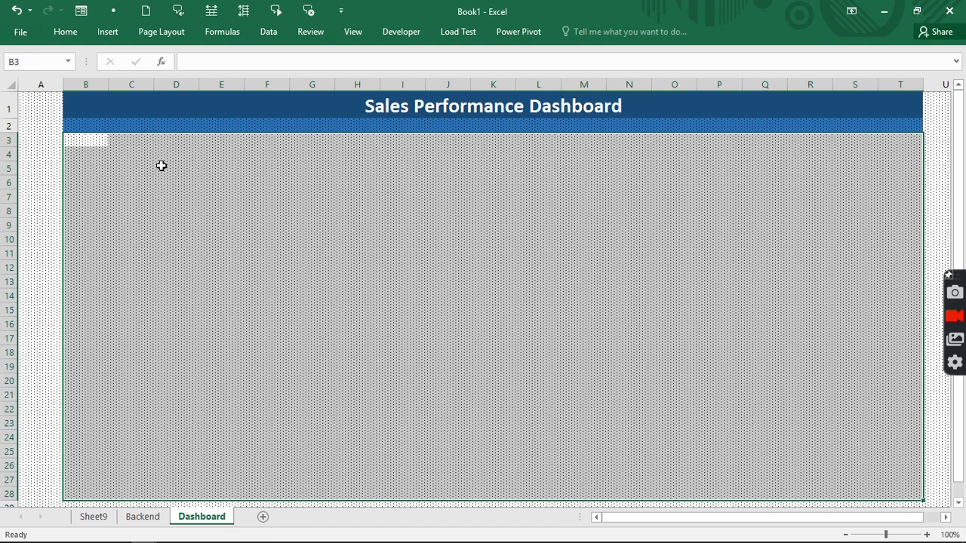
- Apply the 20% - Accent3 cell style to B3:T28
click(64, 35)
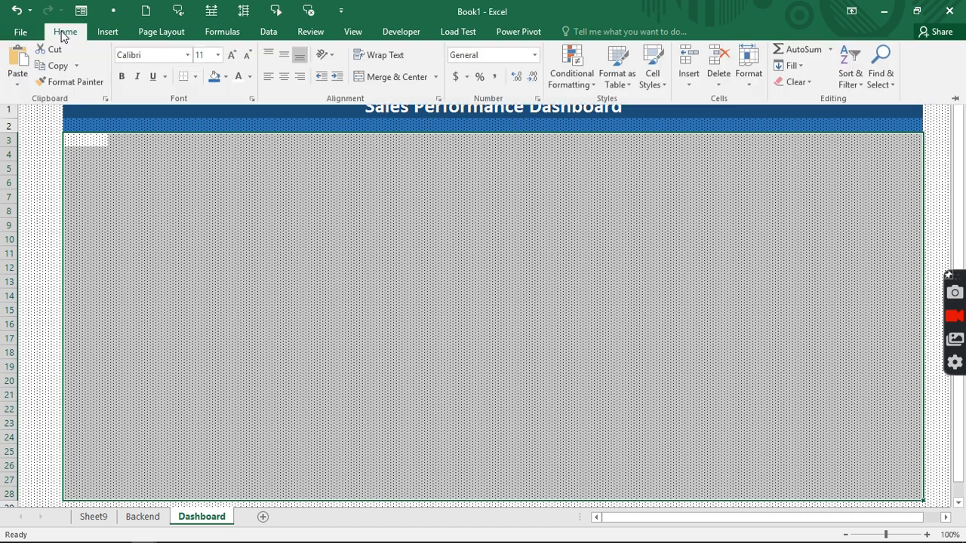
click(579, 86)
click(645, 87)
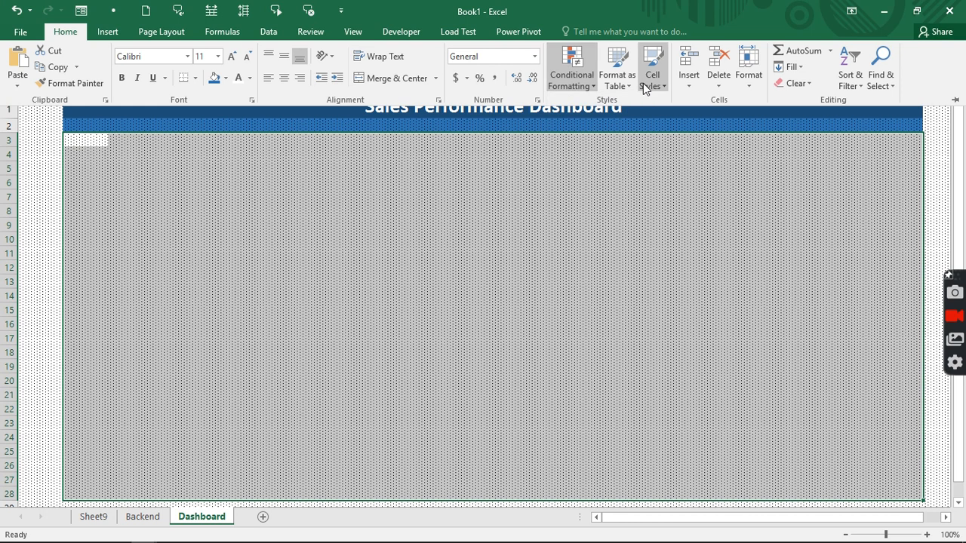
click(645, 87)
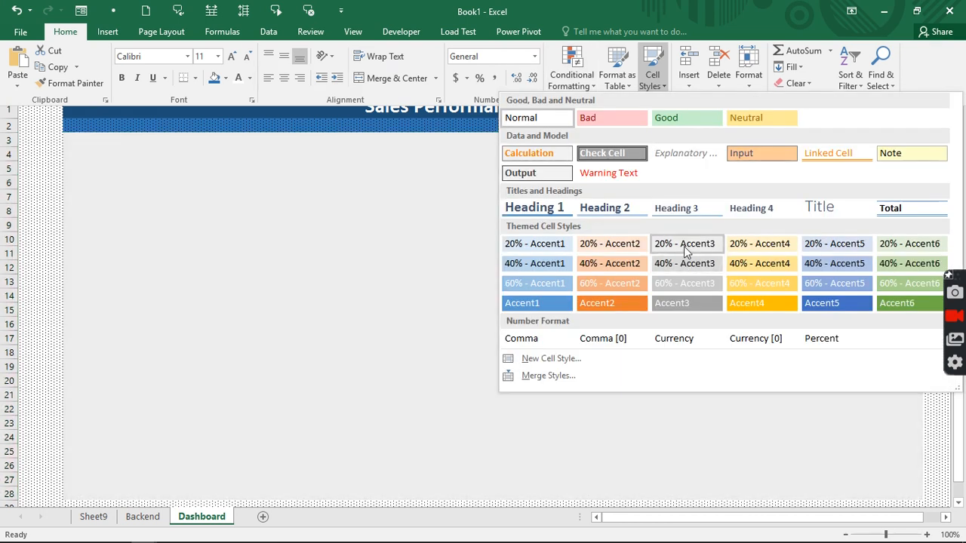
click(684, 246)
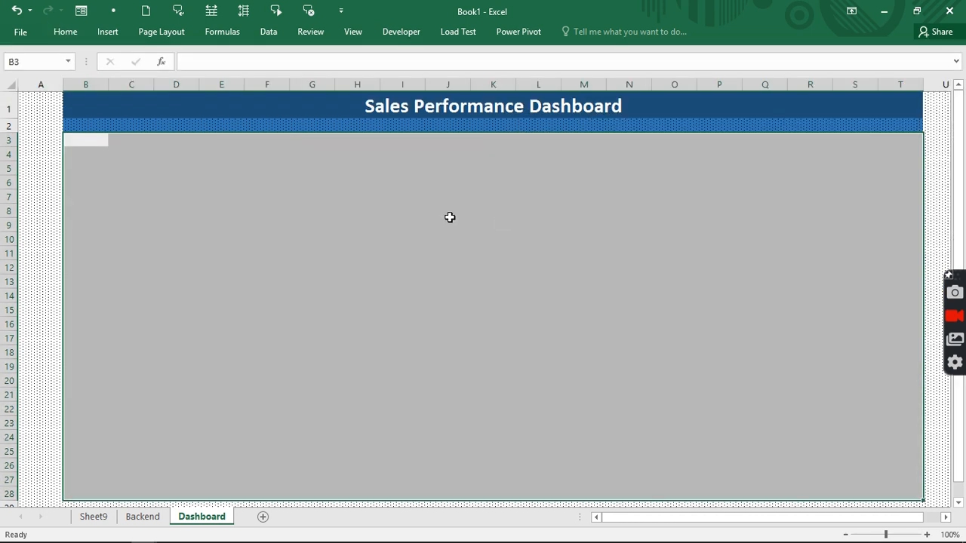
- Add an outline border around the B3:T28 dashboard area
key(ctrl+1)
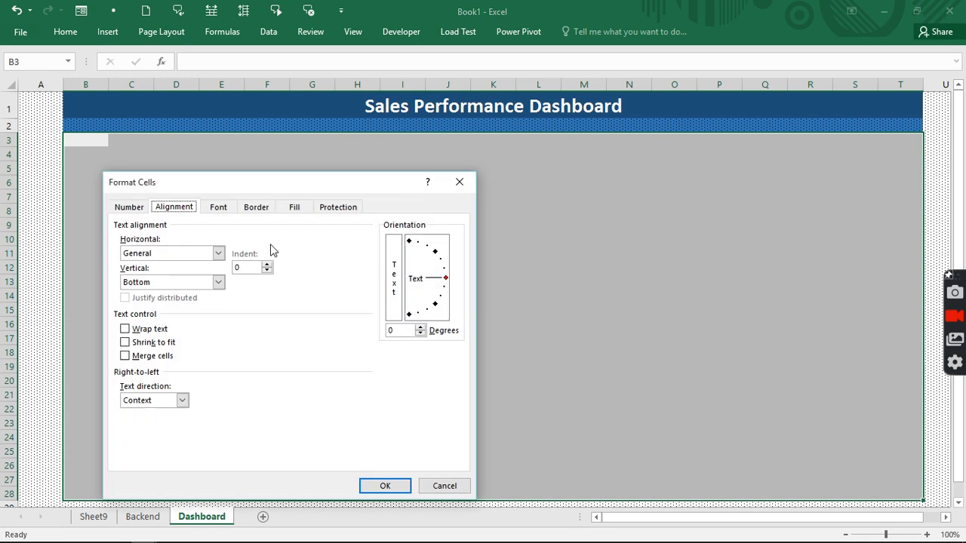
click(255, 206)
click(299, 249)
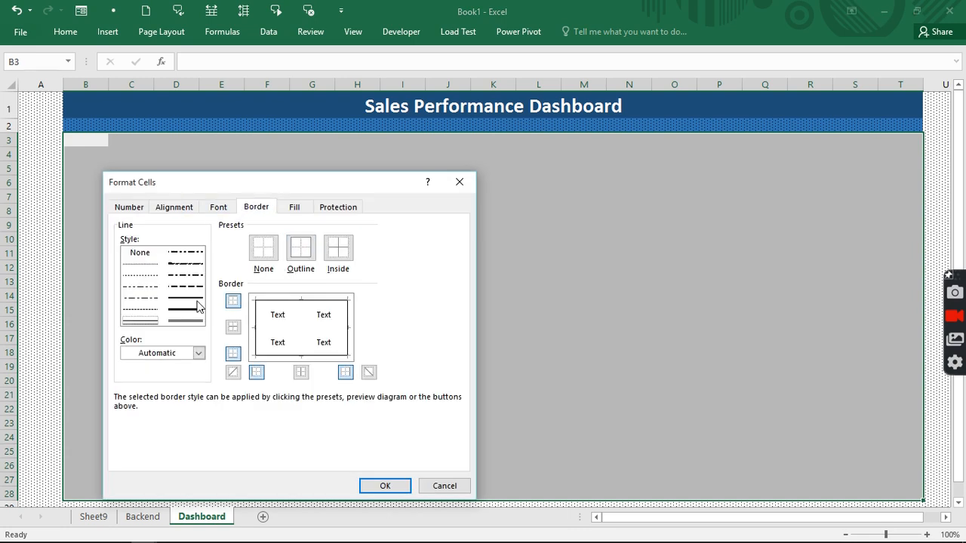
click(383, 485)
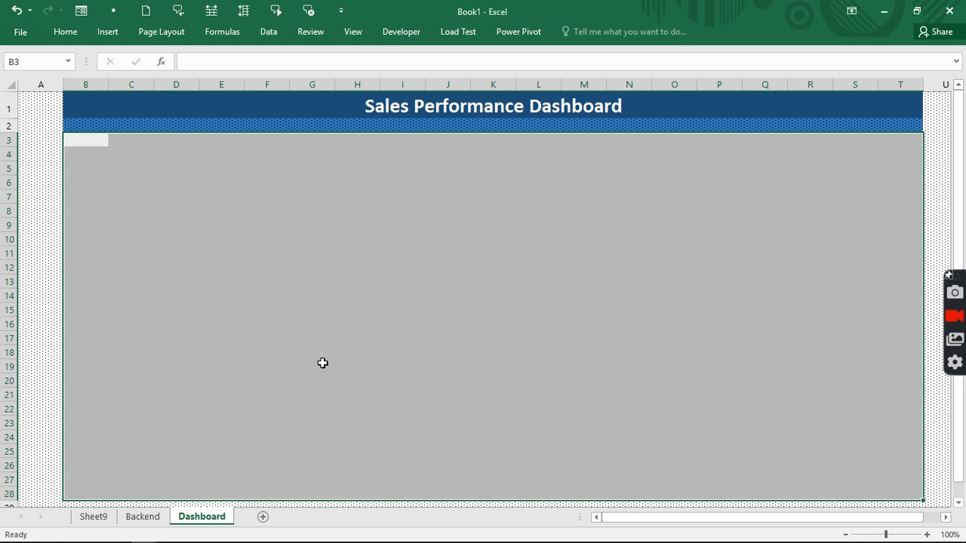
click(315, 349)
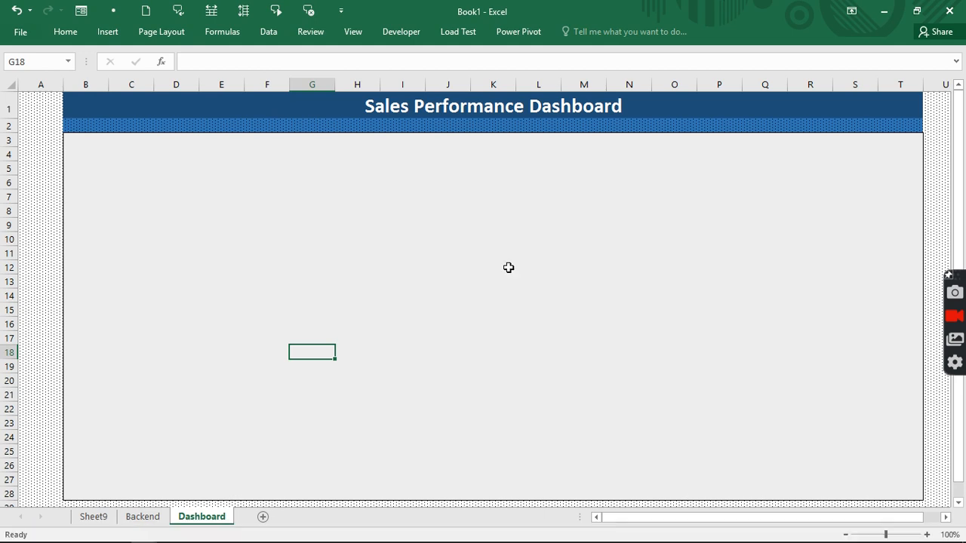
click(355, 32)
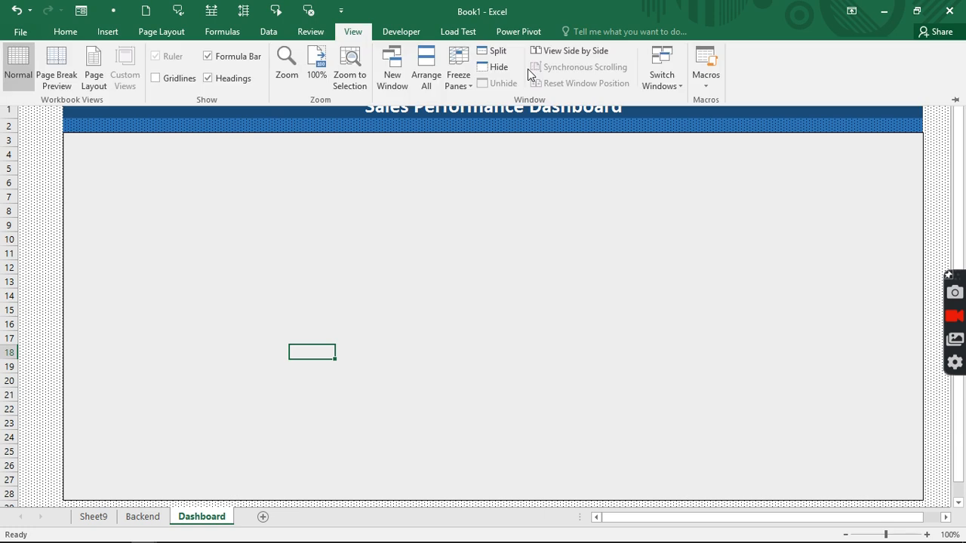
click(676, 88)
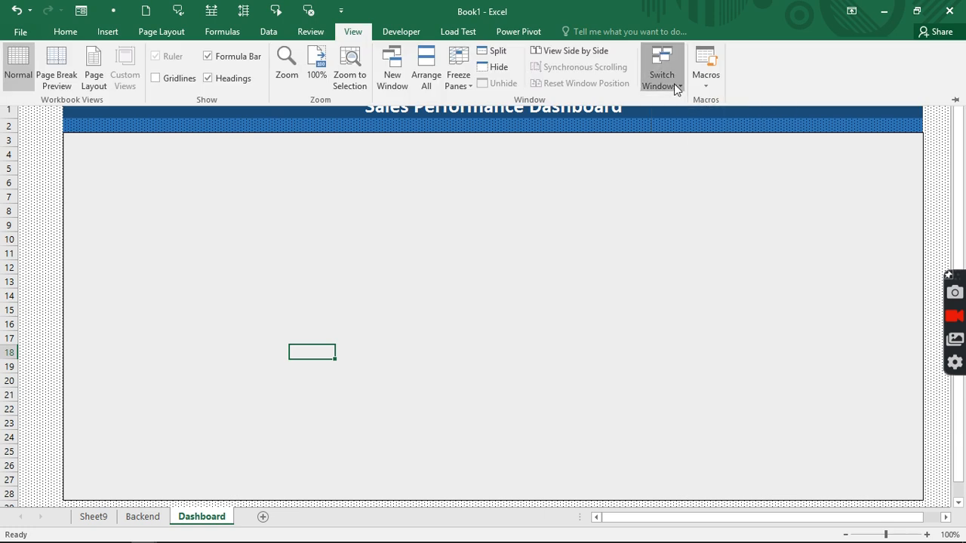
click(676, 89)
click(671, 118)
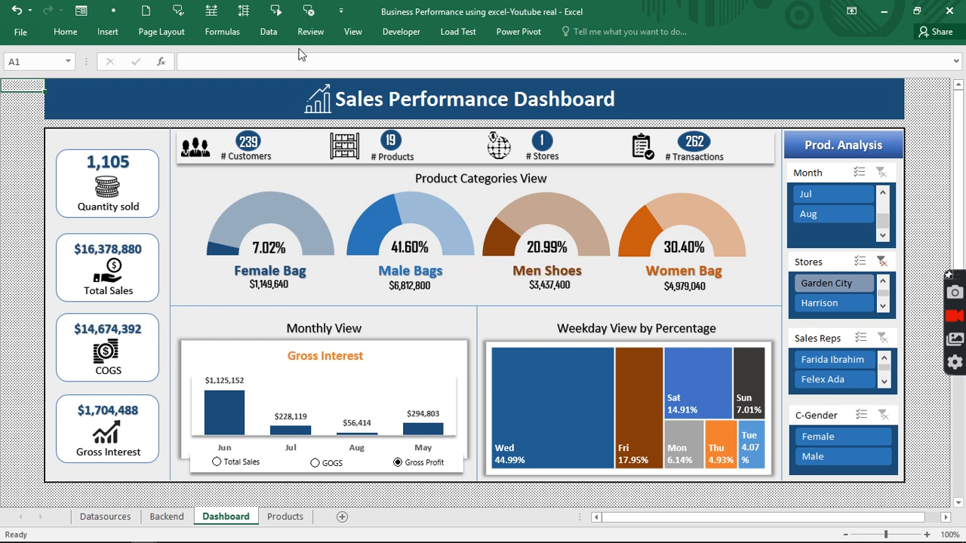
click(353, 32)
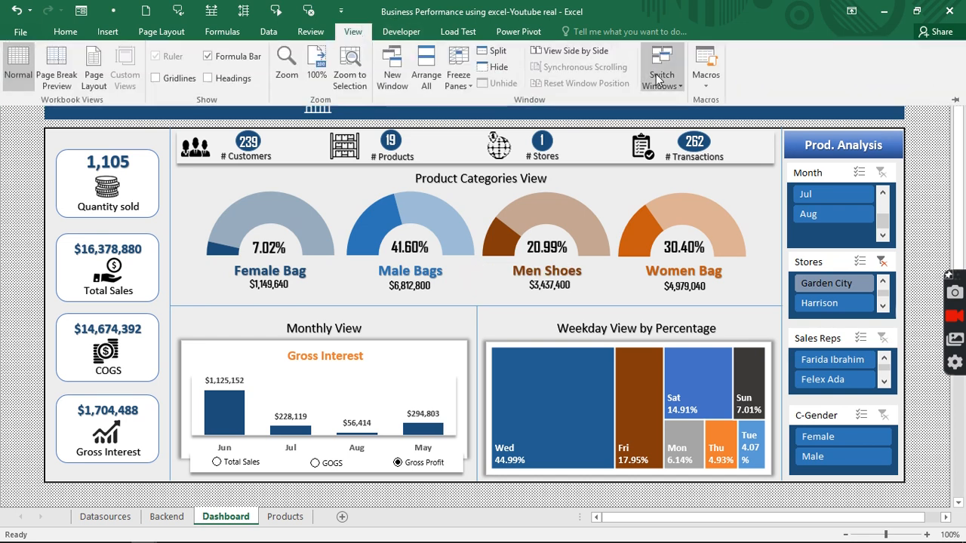
click(658, 78)
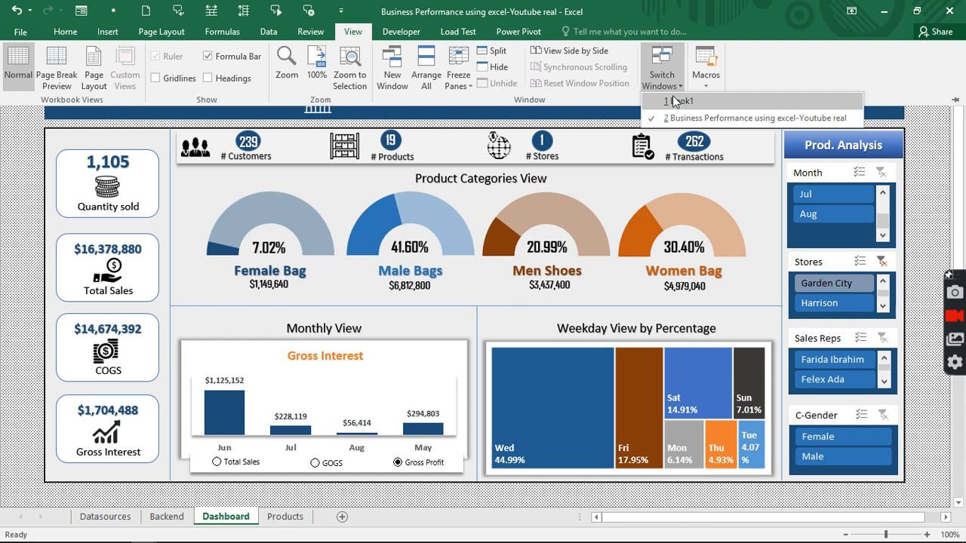
click(674, 101)
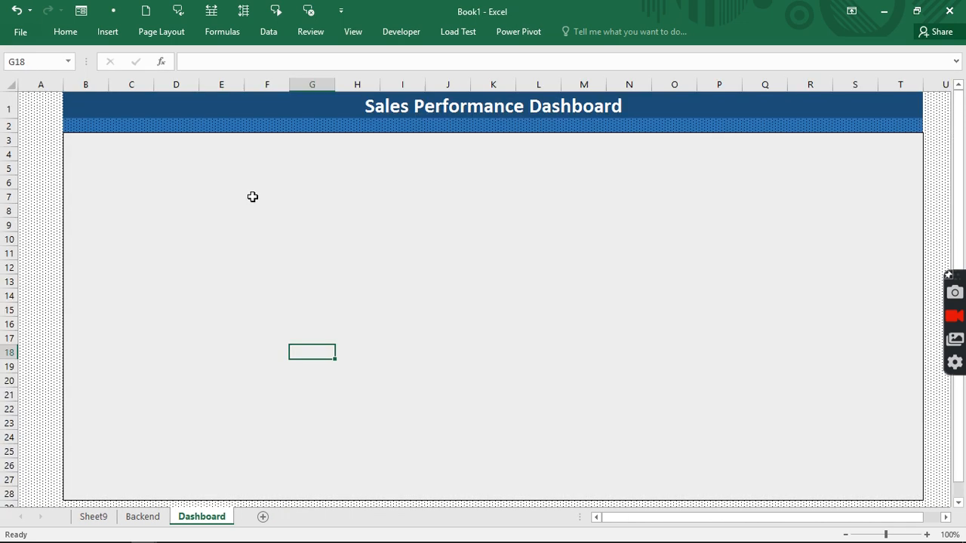
- Rename the Sheet9 tab to DataSource
click(94, 517)
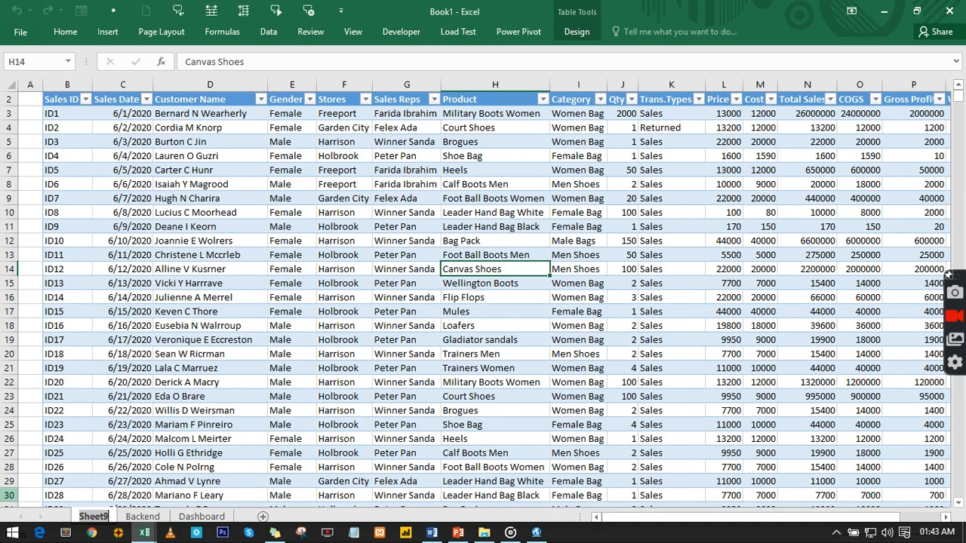
text(Data)
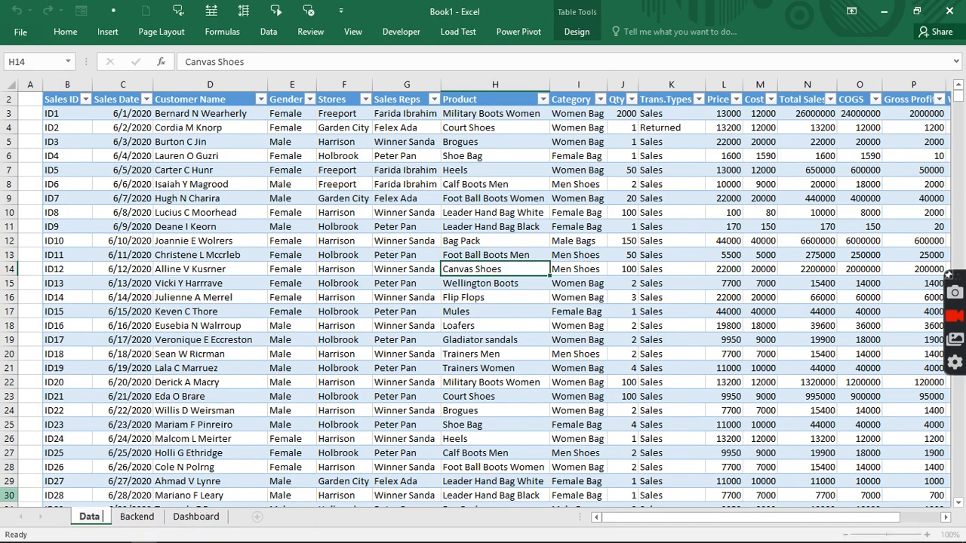
text(Sour)
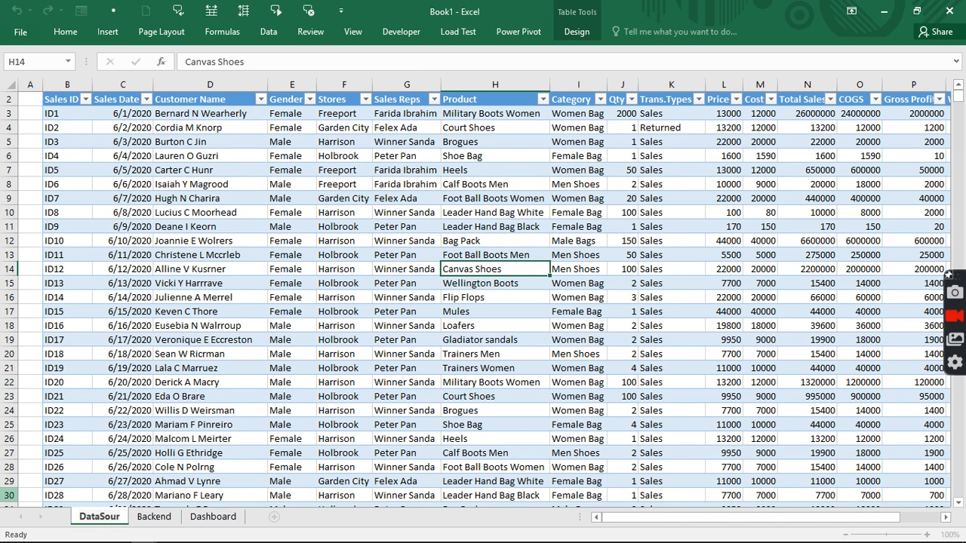
text(s)
key(BackSpace)
text(ce)
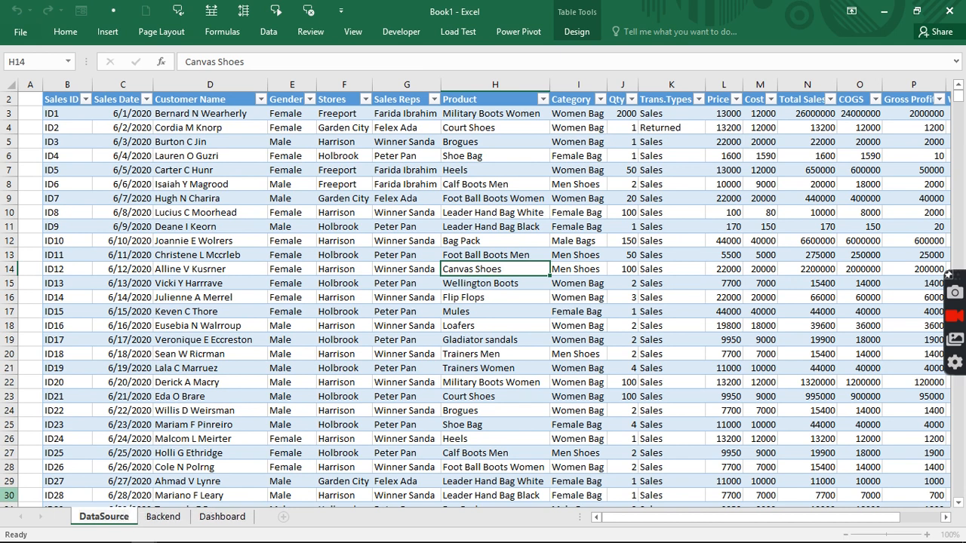
key(Return)
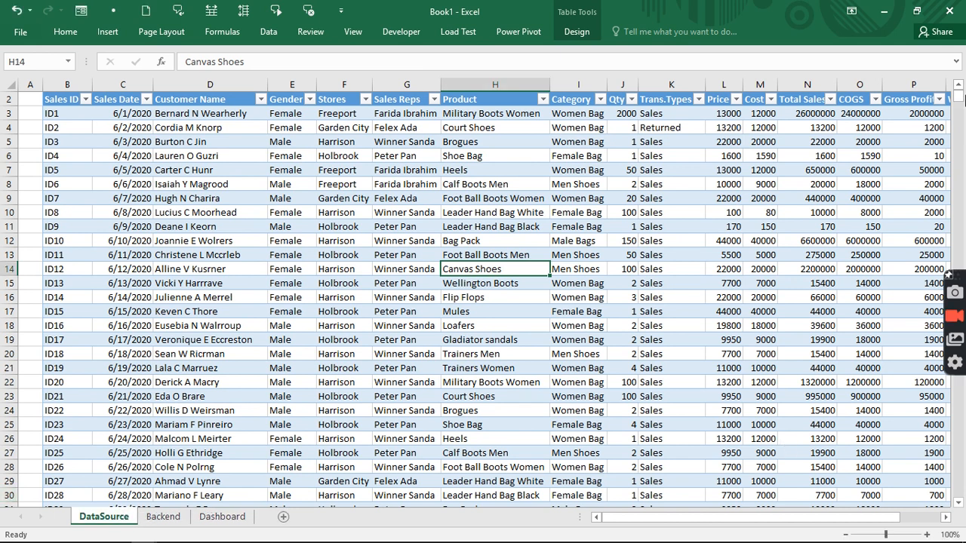
- Insert a PivotTable of the sales data on the existing Backend sheet at cell B3
click(117, 25)
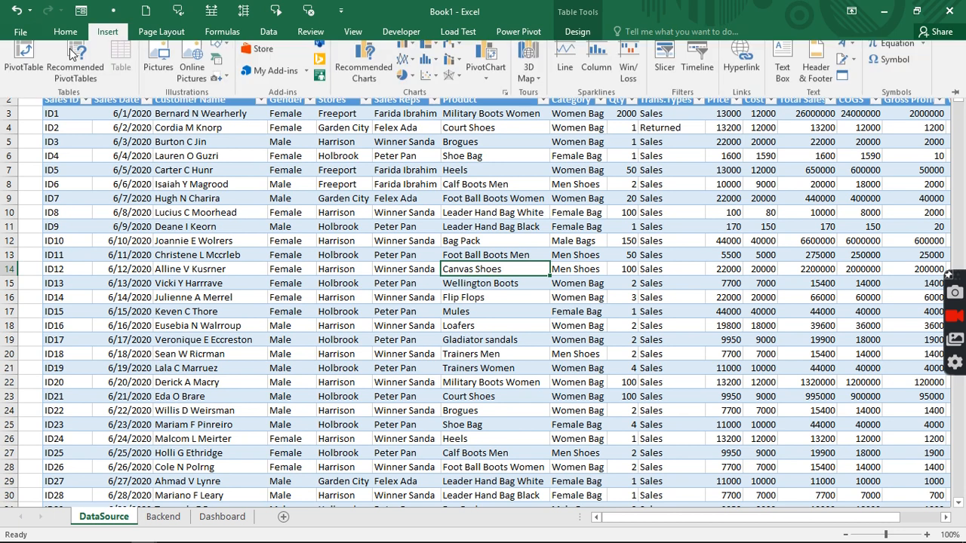
click(27, 65)
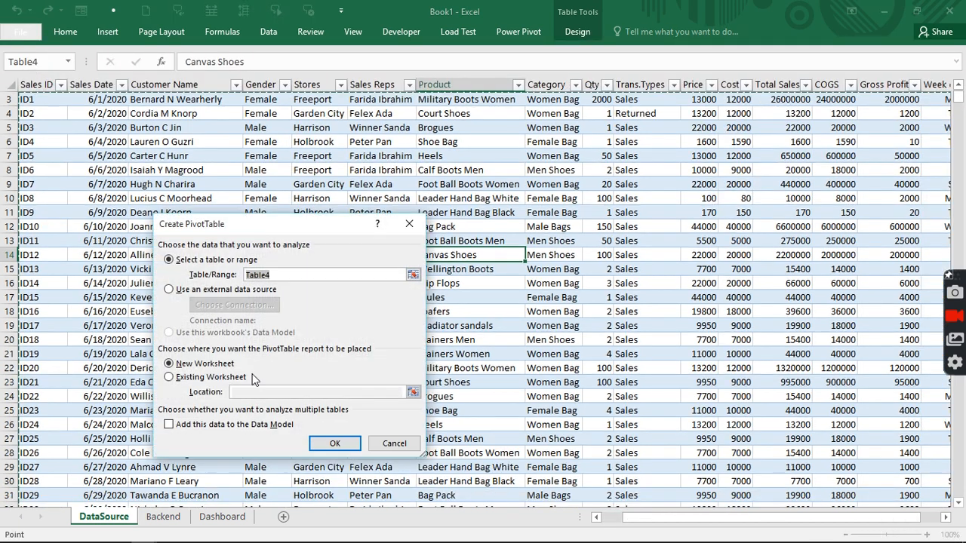
click(180, 381)
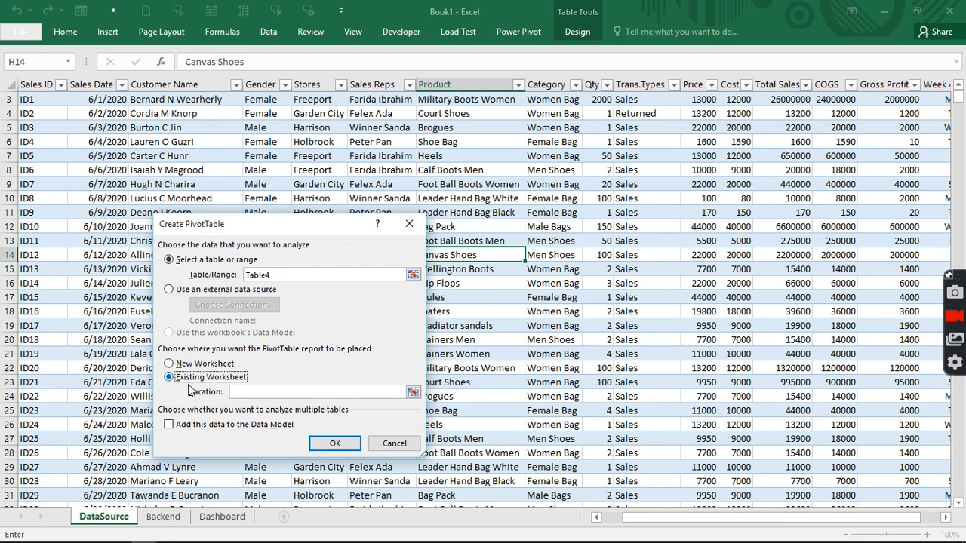
click(176, 518)
click(82, 126)
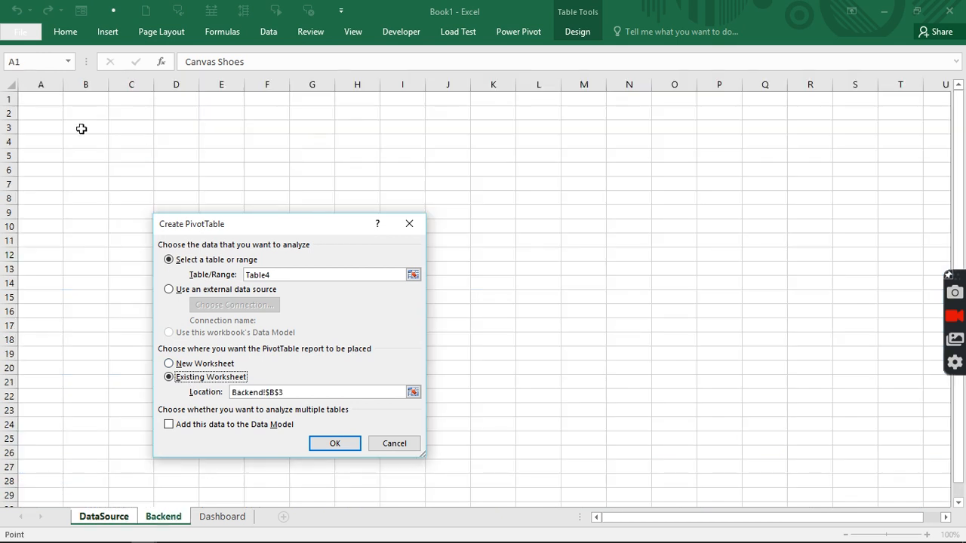
click(314, 444)
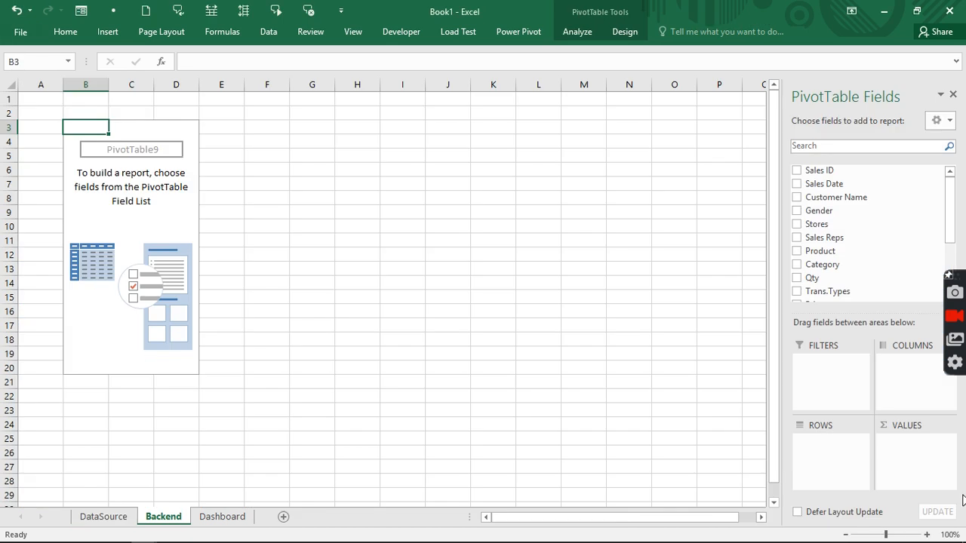
- Add Category as rows and Total Sales twice as summed values in the pivot
drag(840, 270, 832, 448)
scroll(869, 256, down, 3)
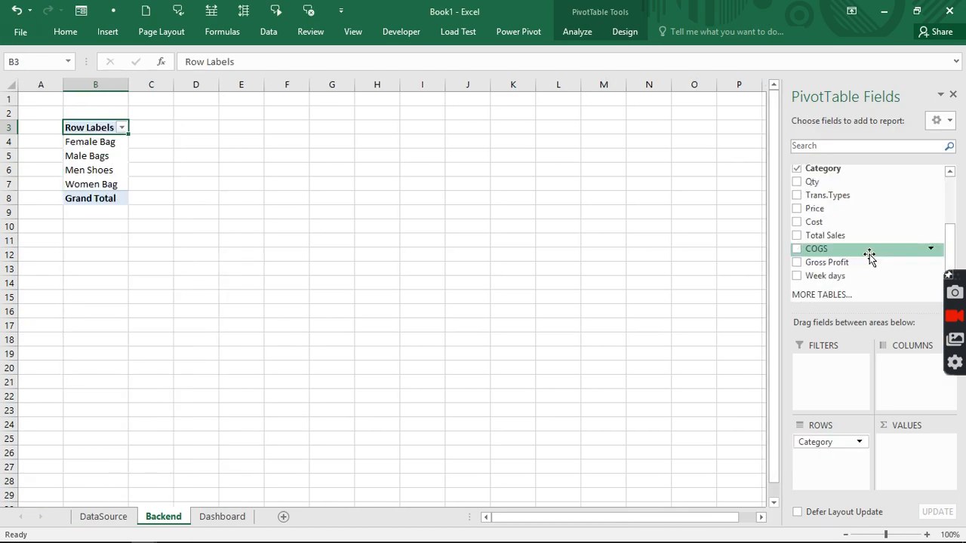
drag(830, 236, 899, 460)
drag(834, 237, 905, 467)
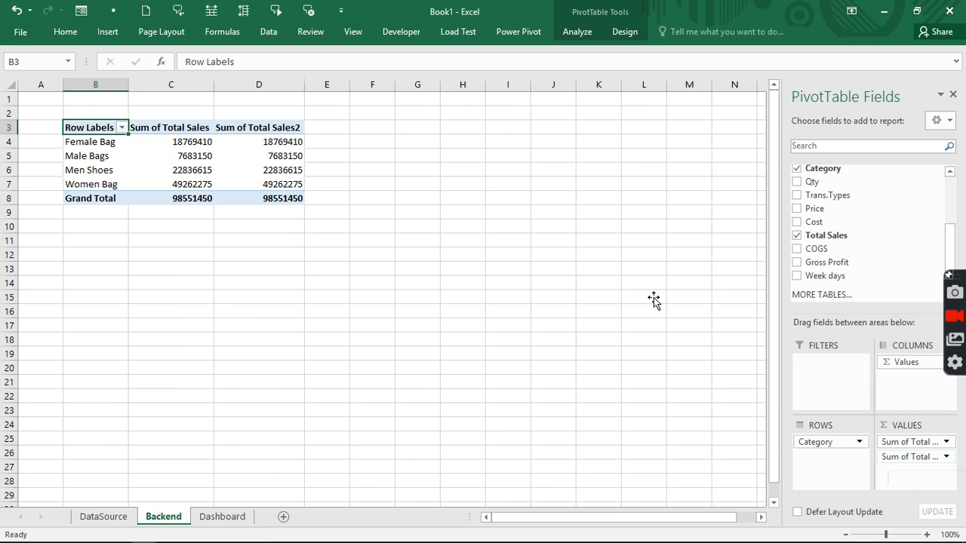
- Turn off grand totals and show the pivot in Tabular Form
click(294, 143)
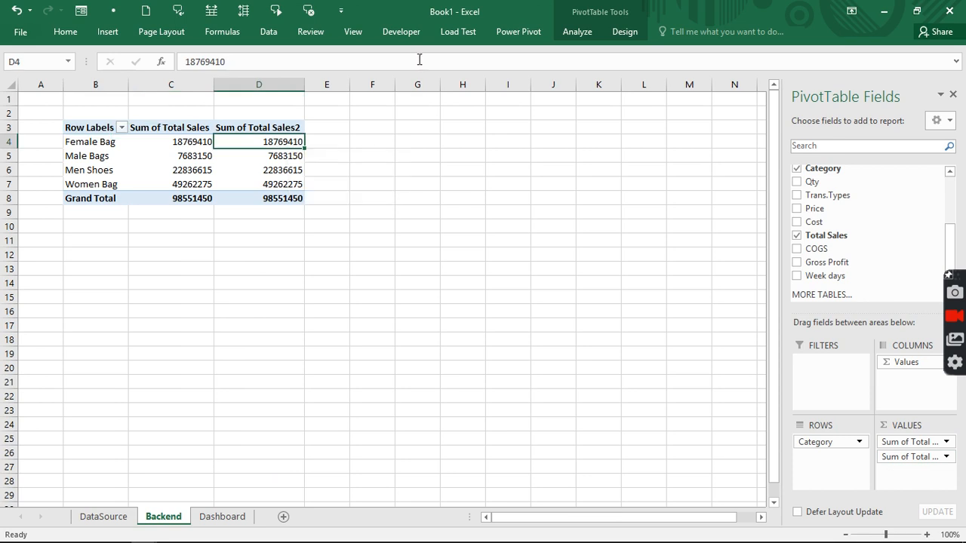
click(624, 32)
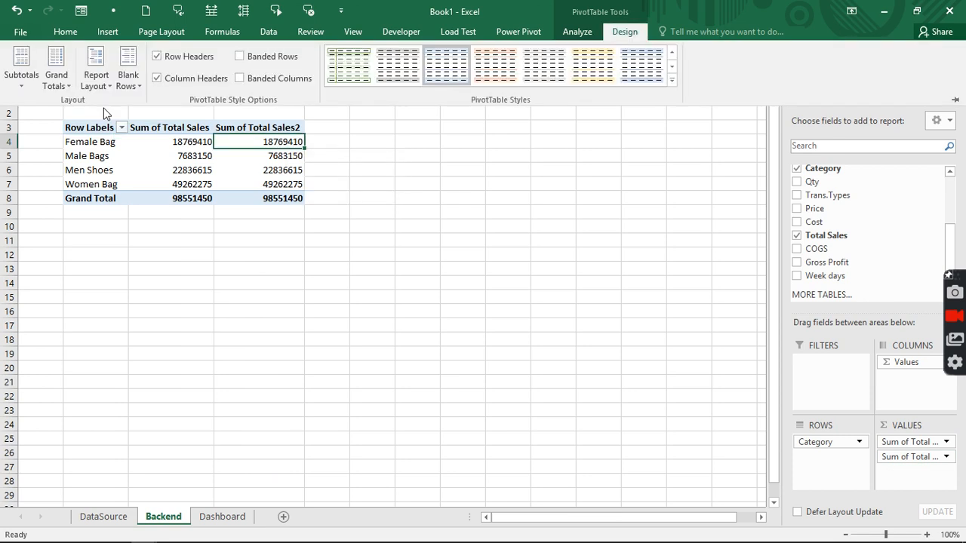
click(43, 80)
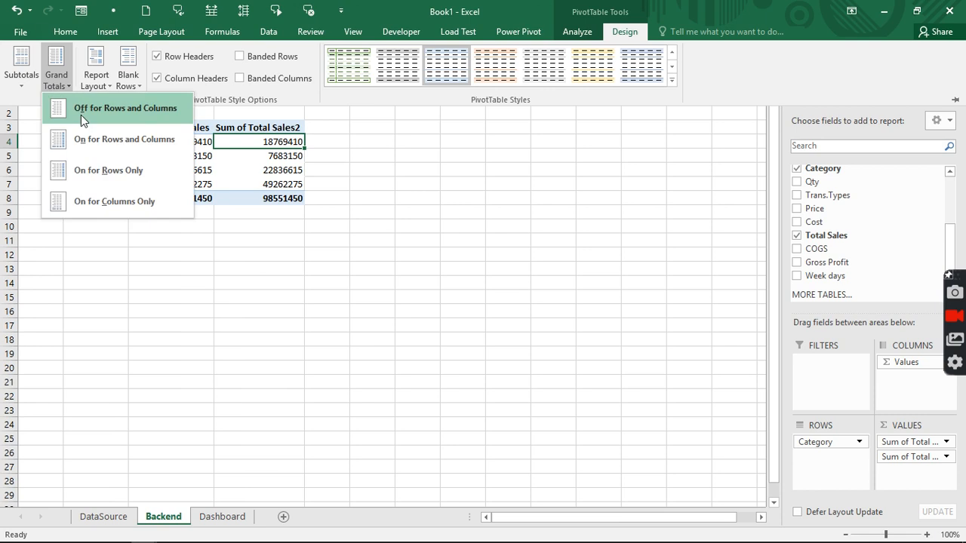
click(81, 113)
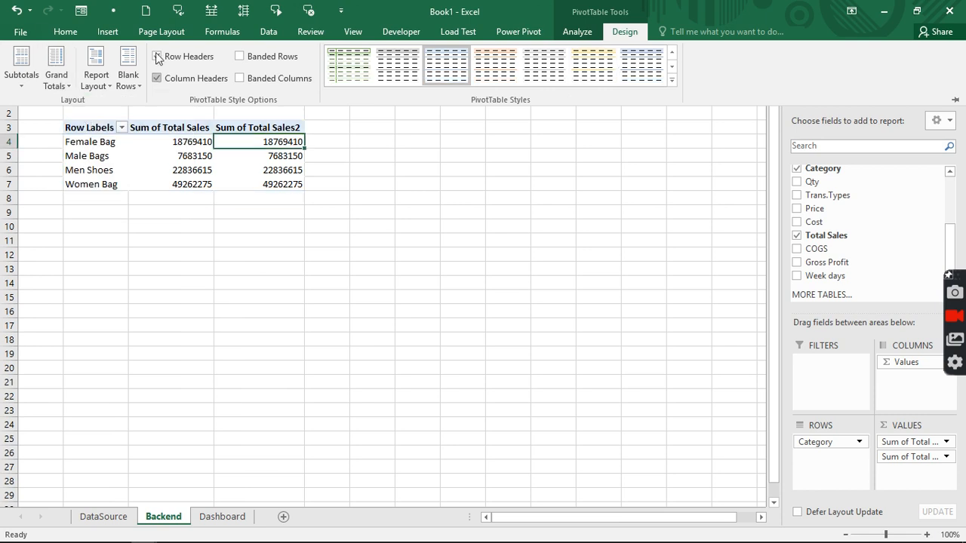
click(91, 84)
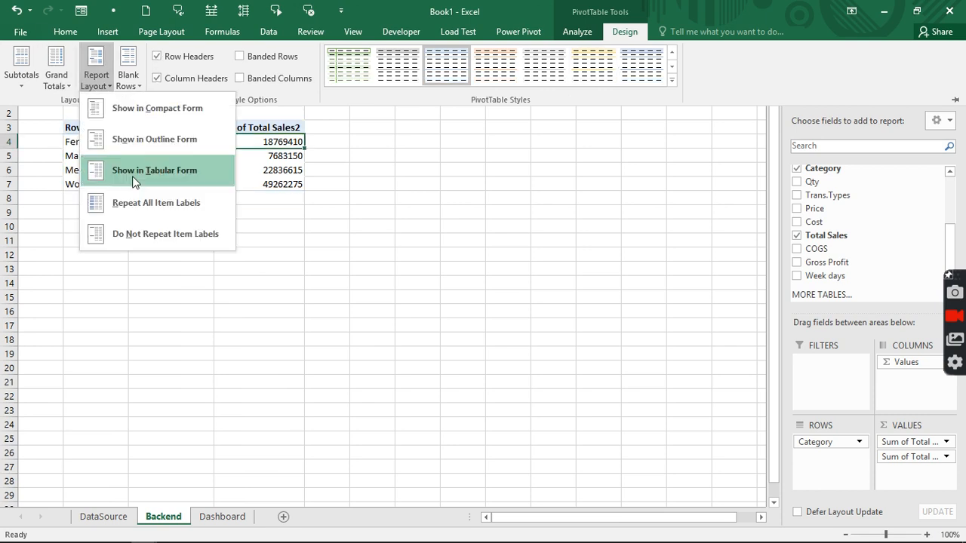
click(134, 182)
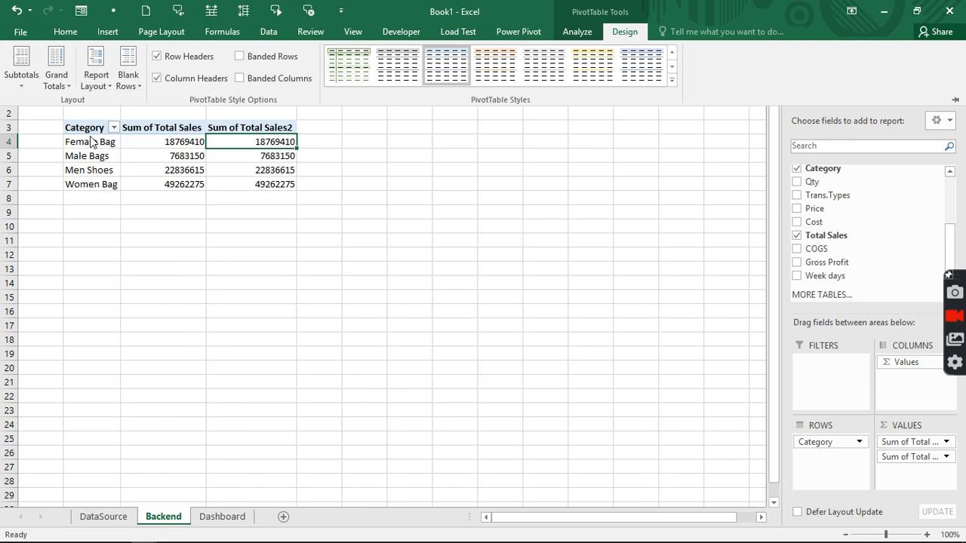
click(256, 149)
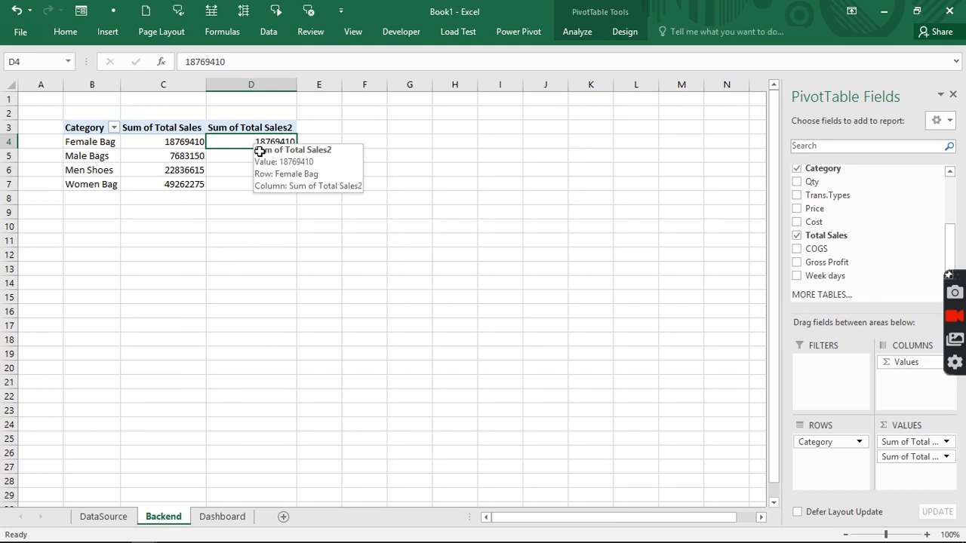
drag(259, 151, 255, 189)
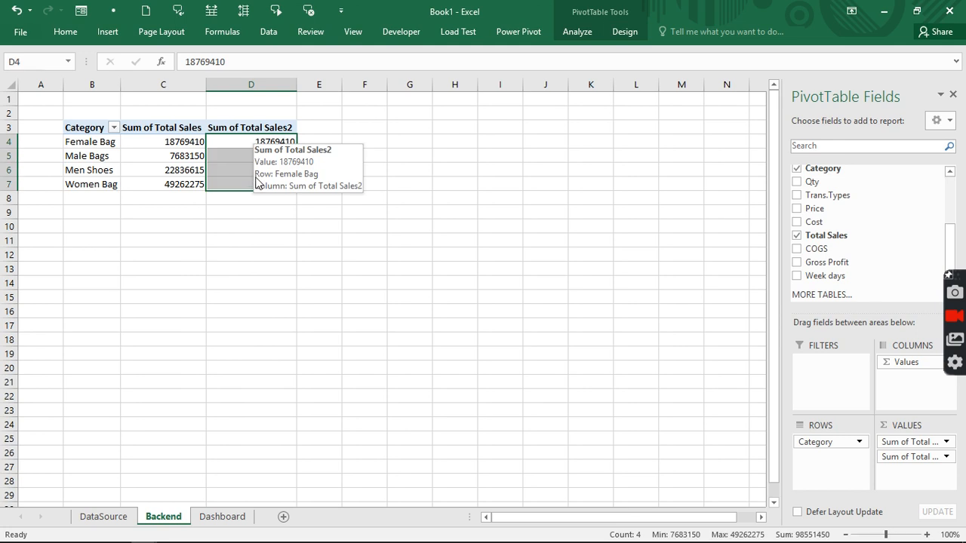
- Show Sum of Total Sales2 (D4:D7) as % of Column Total
right_click(235, 148)
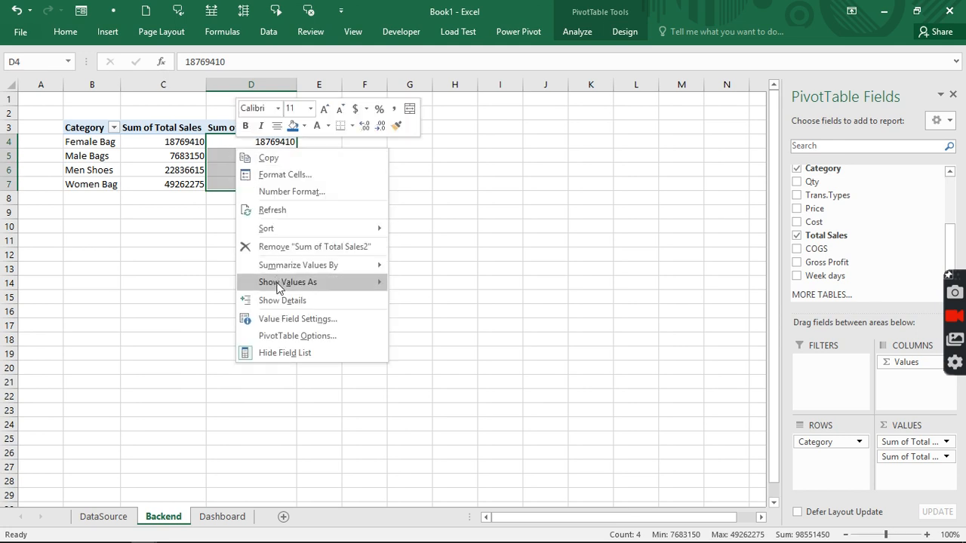
mouse_move(306, 289)
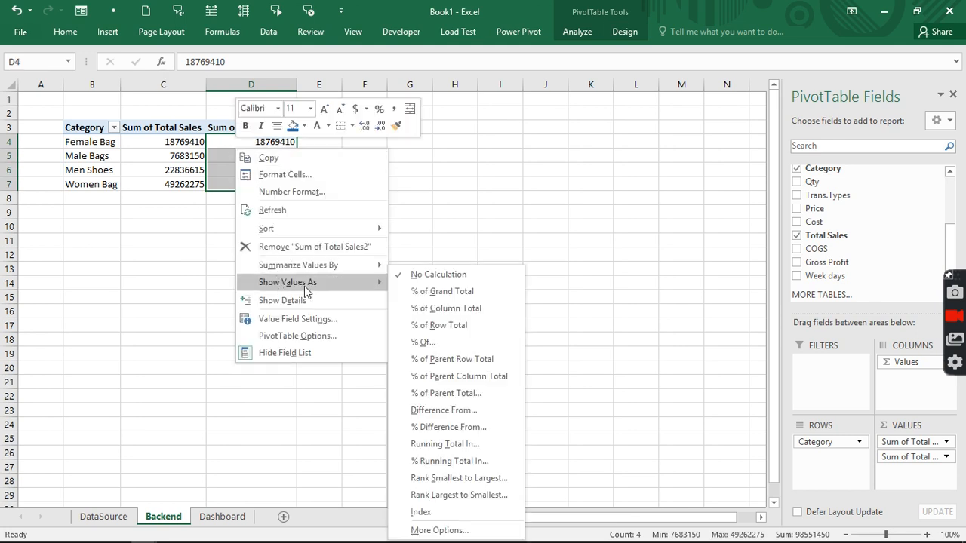
click(433, 308)
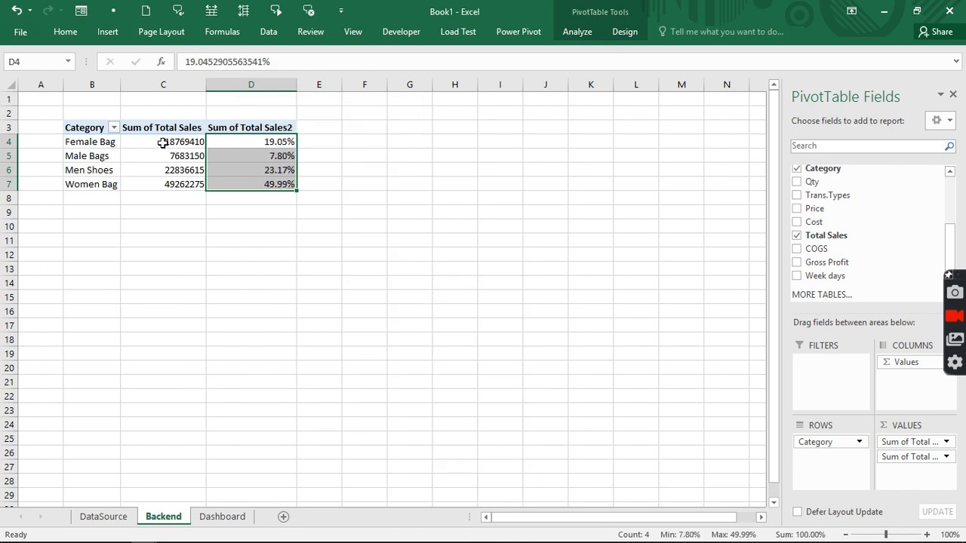
- Format Sum of Total Sales (C4:C7) as Currency with no decimal places
drag(164, 141, 171, 179)
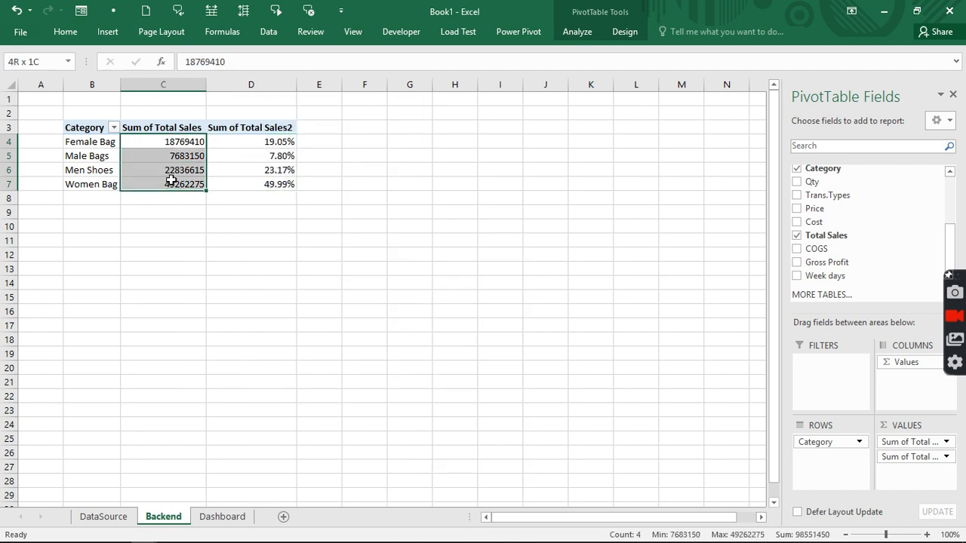
click(67, 34)
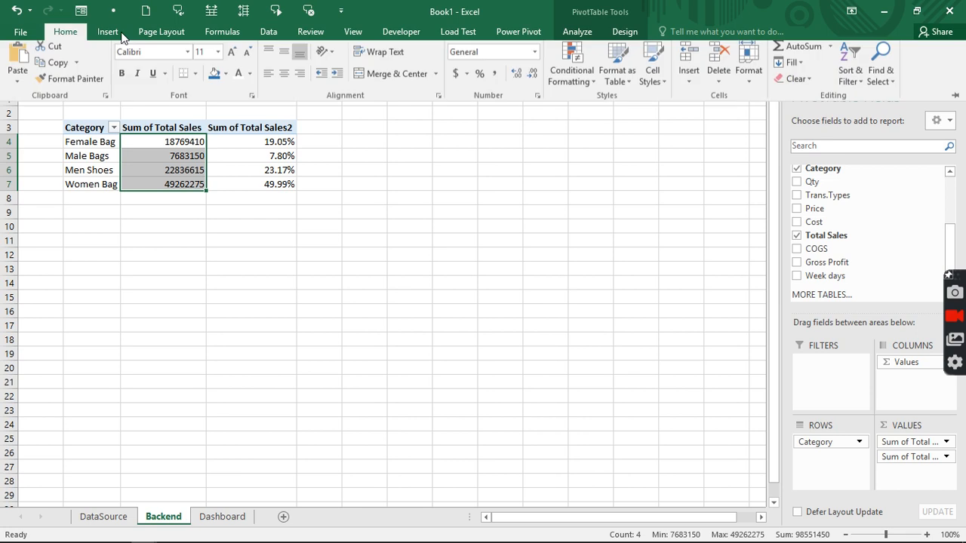
click(534, 56)
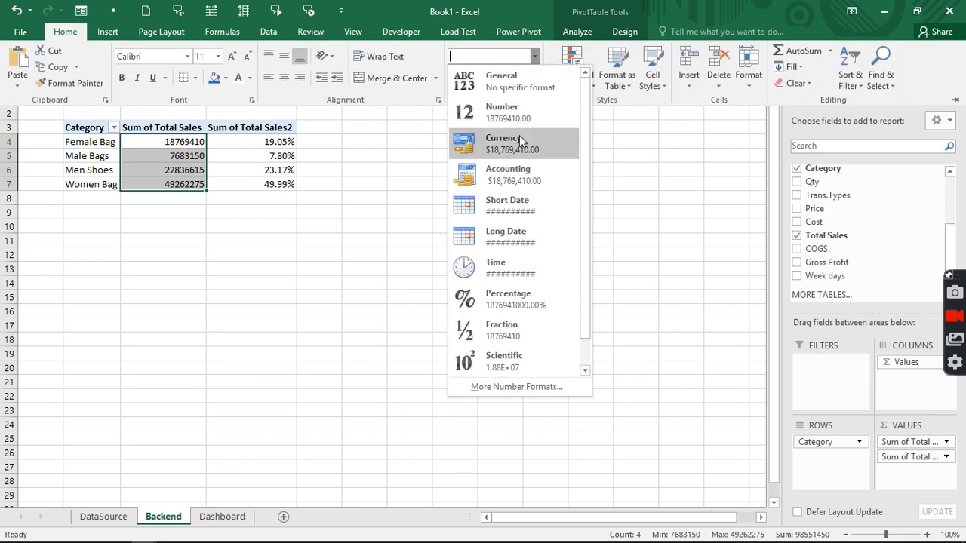
click(518, 144)
click(533, 80)
click(534, 81)
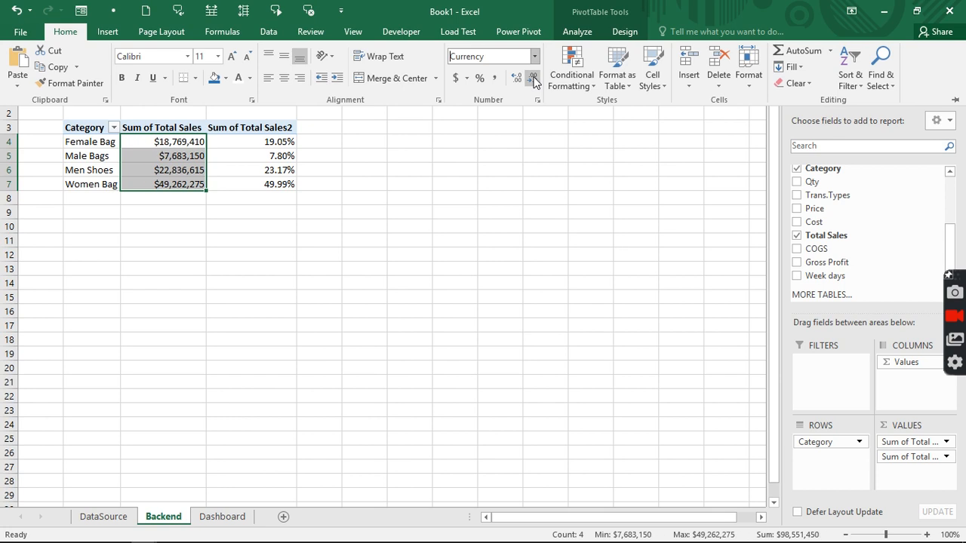
click(356, 153)
click(354, 142)
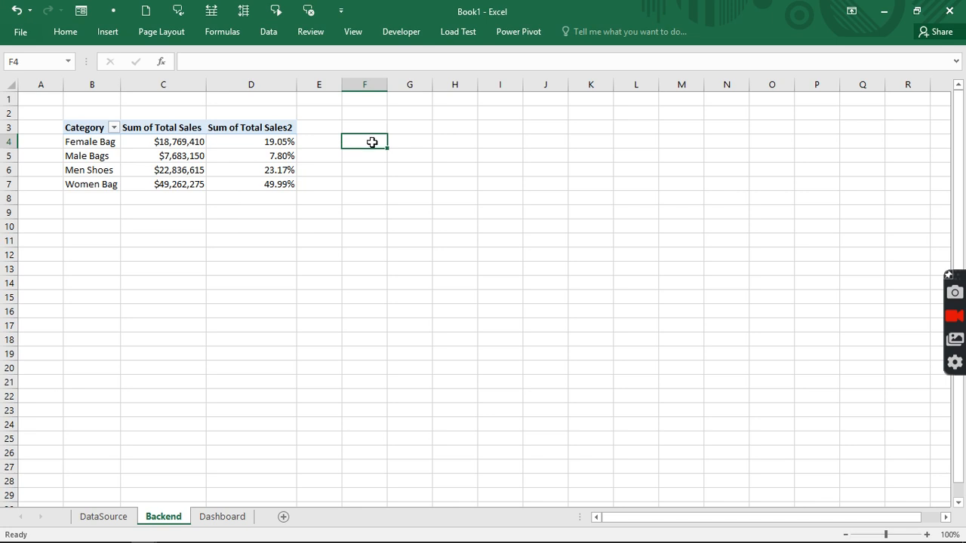
- Link F4:F7 to the category names starting at B4 and widen column F
text(=)
click(114, 143)
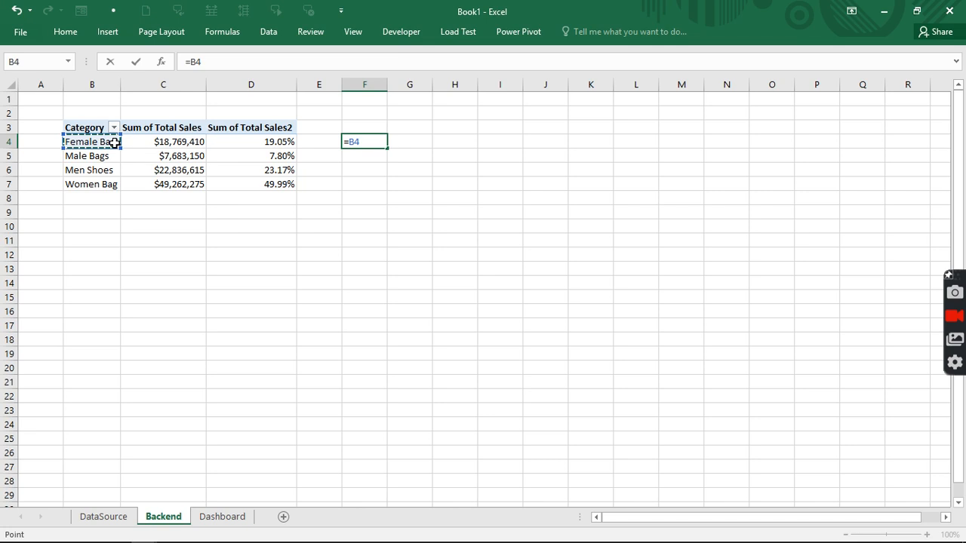
key(Return)
click(369, 142)
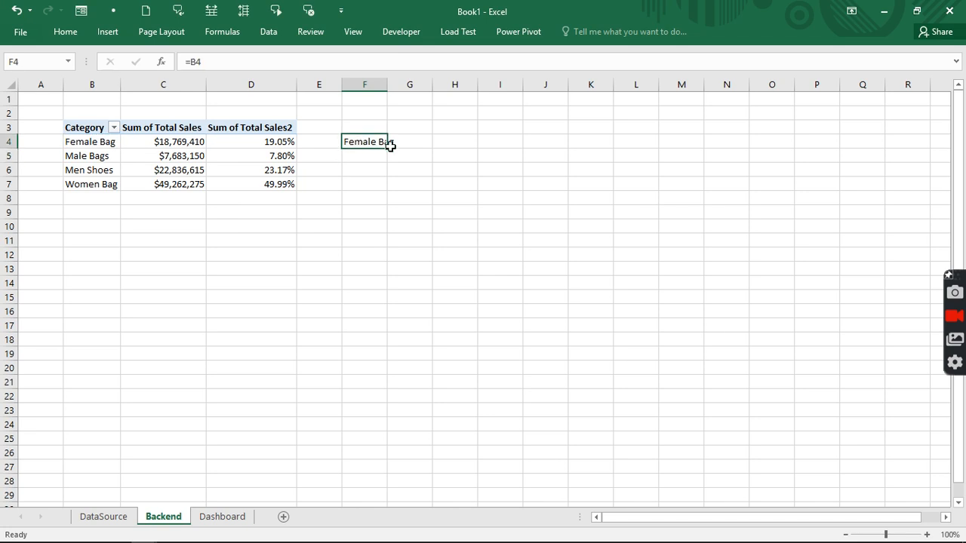
drag(390, 148, 382, 189)
drag(387, 85, 412, 85)
- Link G4:G7 to the category percentages starting at D4
click(430, 145)
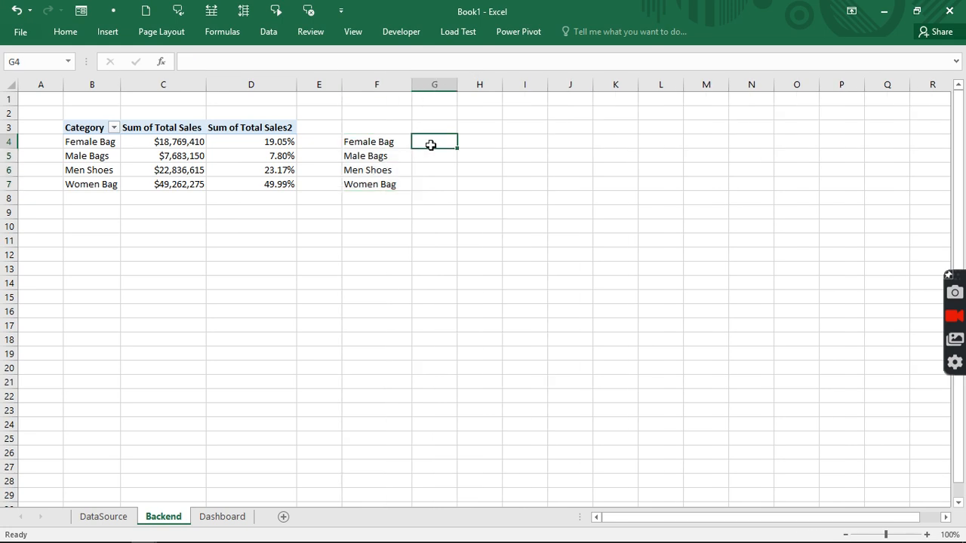
text(=)
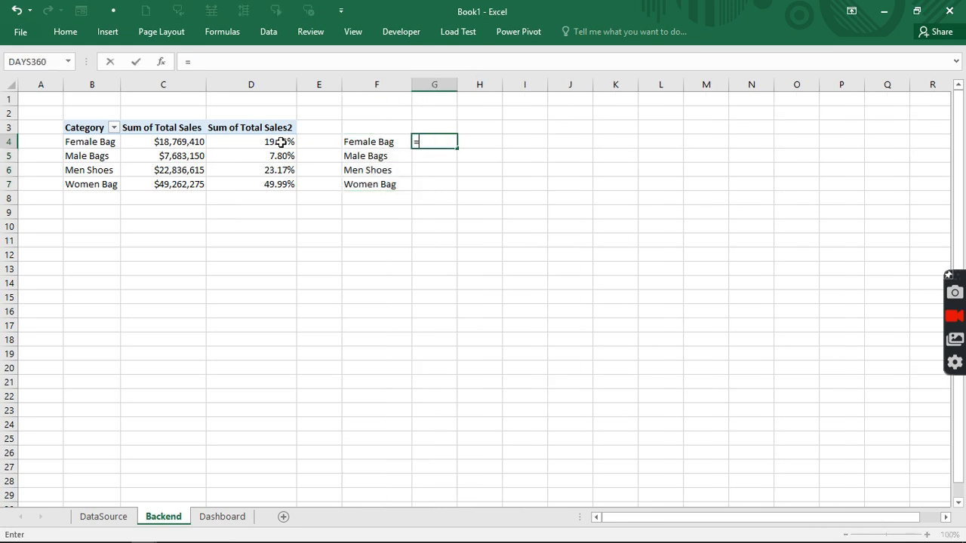
click(281, 142)
key(Return)
click(431, 141)
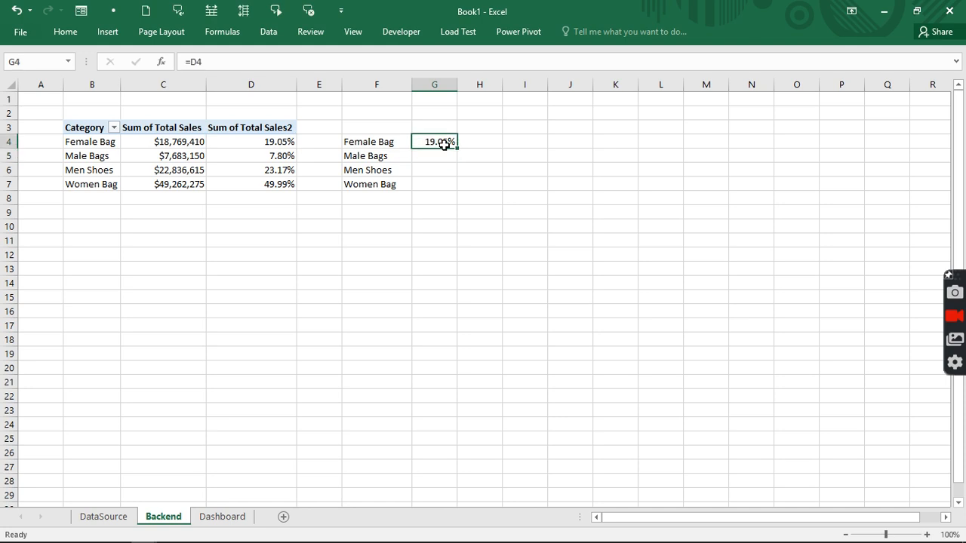
drag(455, 149, 454, 184)
- Fill H4:H7 with the remainder formula =1-G4
click(463, 141)
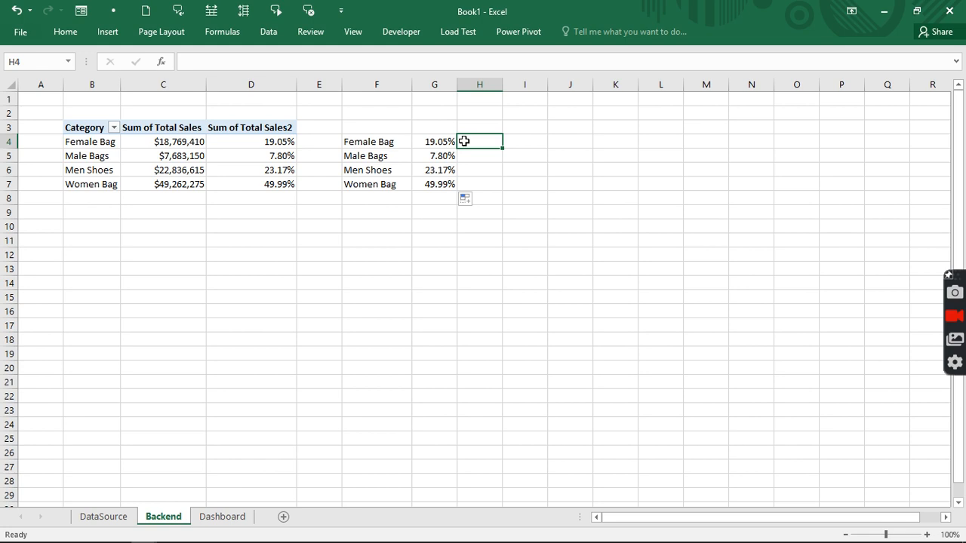
double_click(464, 142)
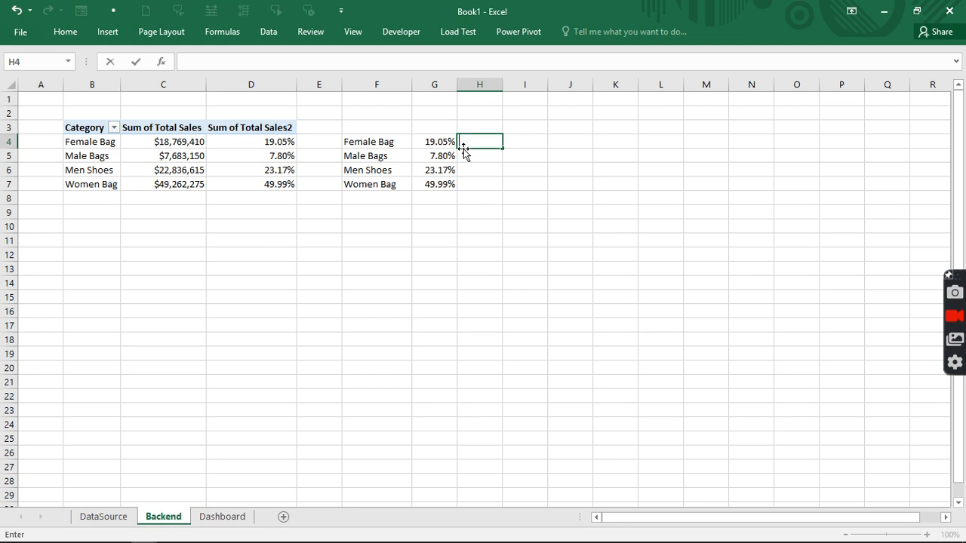
text(=1)
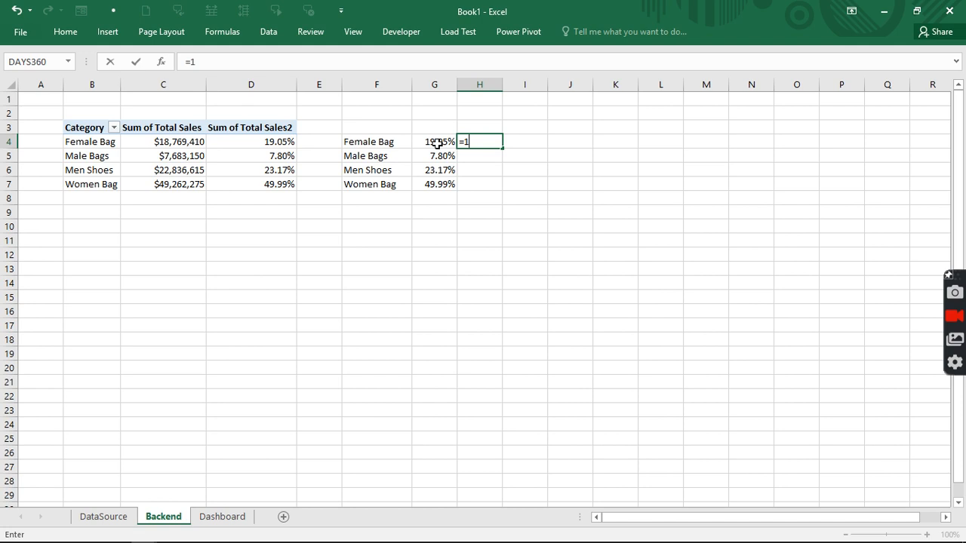
click(438, 144)
click(475, 146)
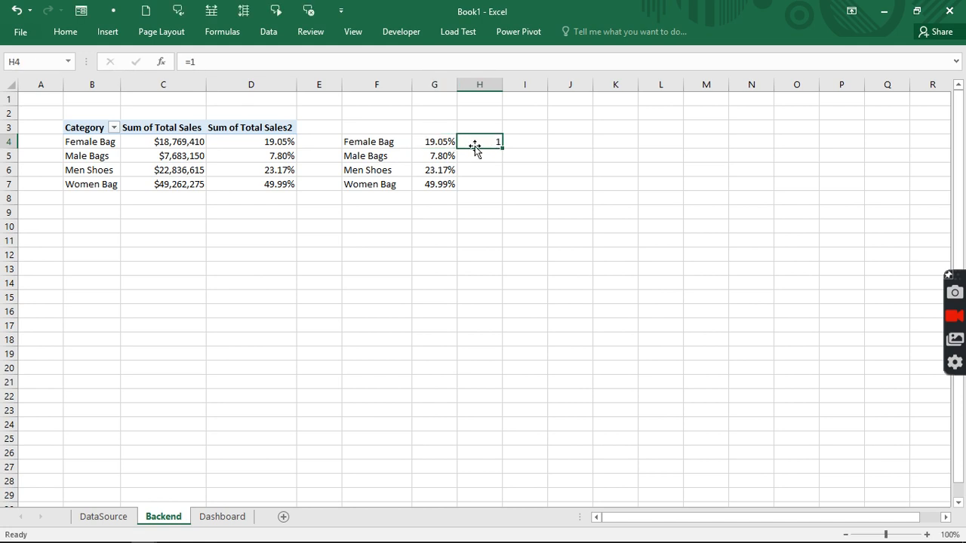
click(248, 63)
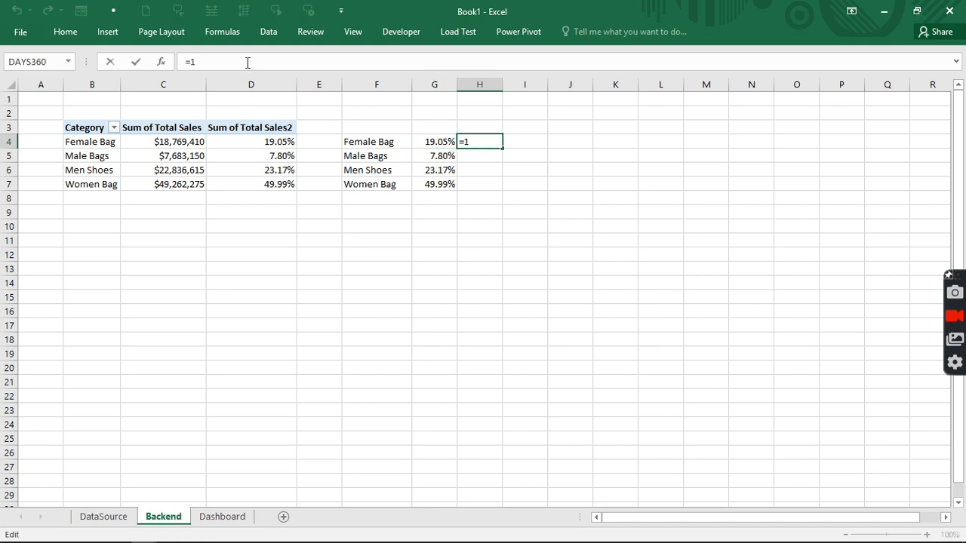
text(-)
click(423, 143)
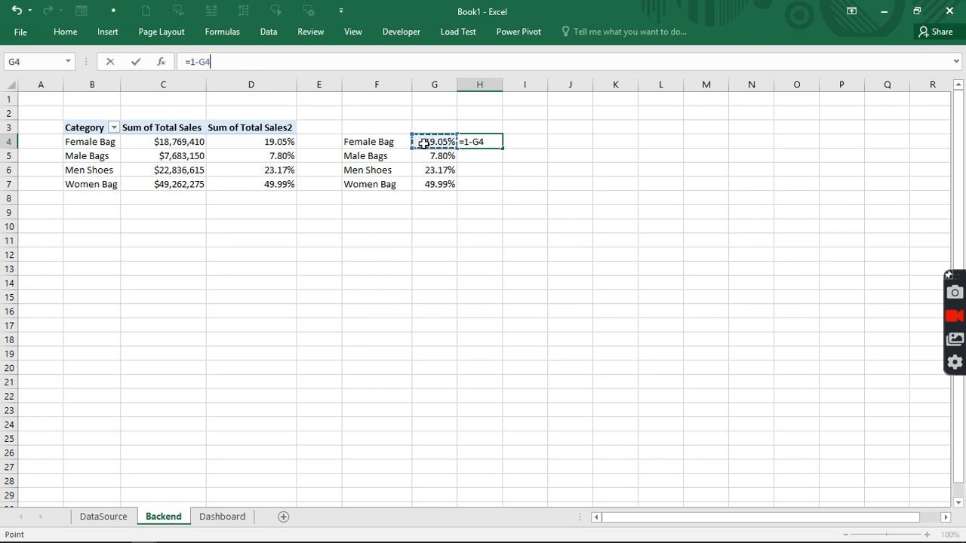
key(Return)
click(487, 144)
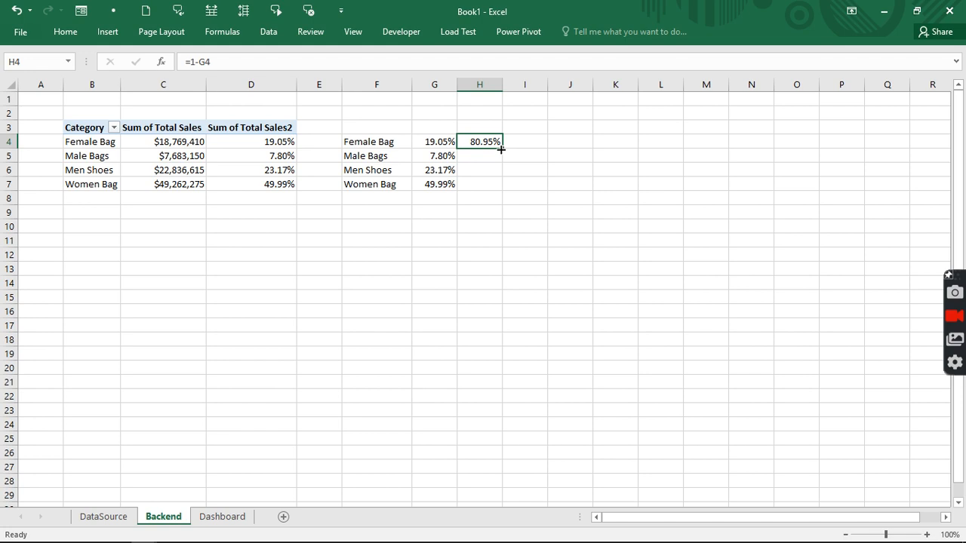
drag(500, 149, 490, 193)
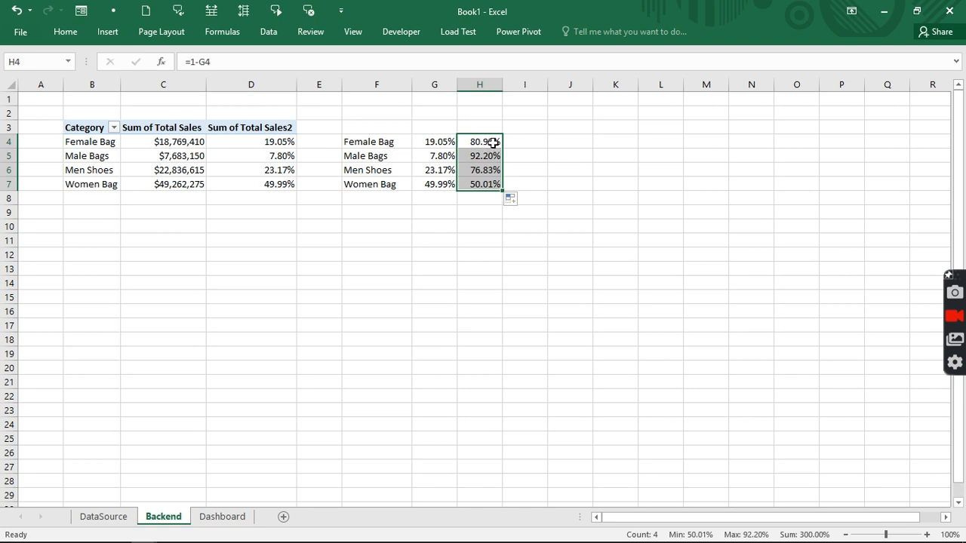
- Enter 100% in I4 and copy it down to I7
click(430, 142)
click(535, 143)
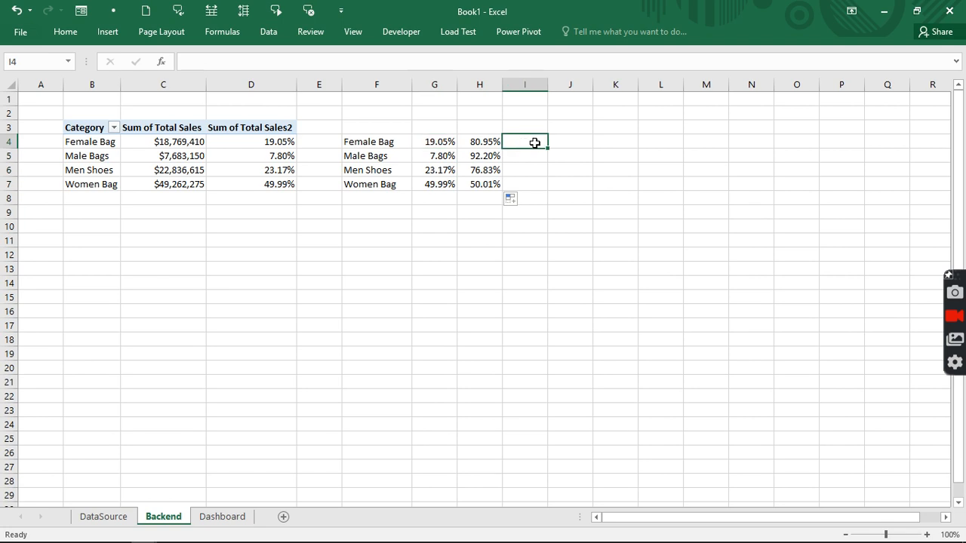
text(100)
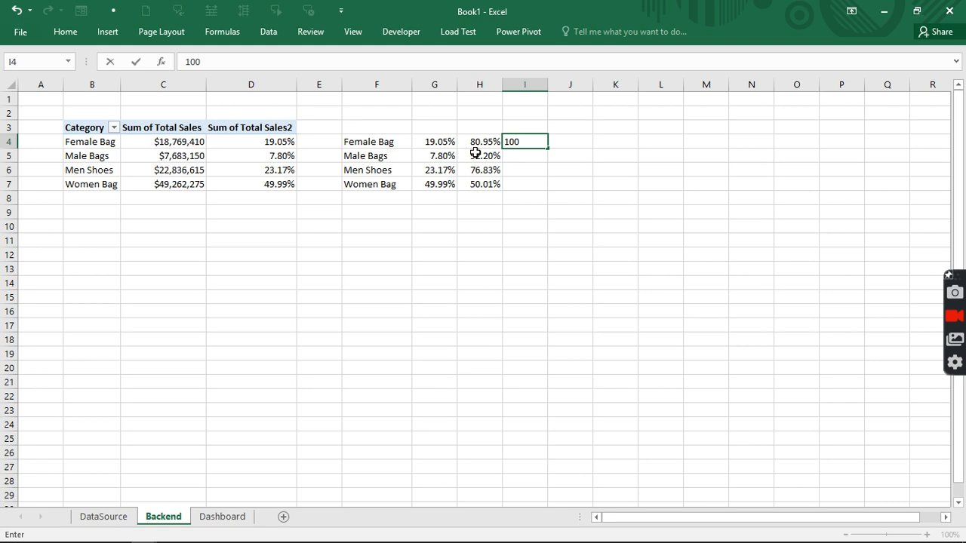
text(%)
click(528, 148)
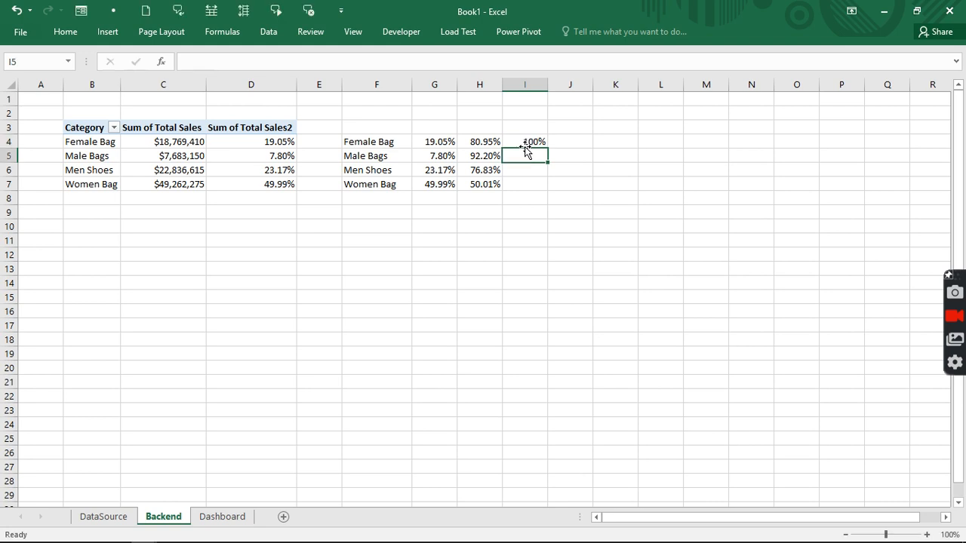
drag(546, 149, 541, 194)
click(528, 212)
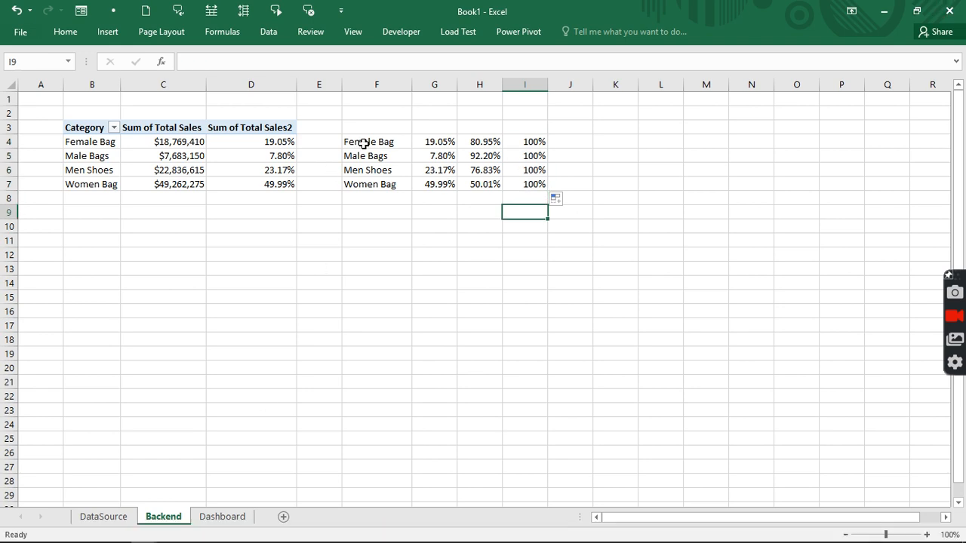
- Apply bold to the category names in F4:F7
drag(365, 143, 372, 179)
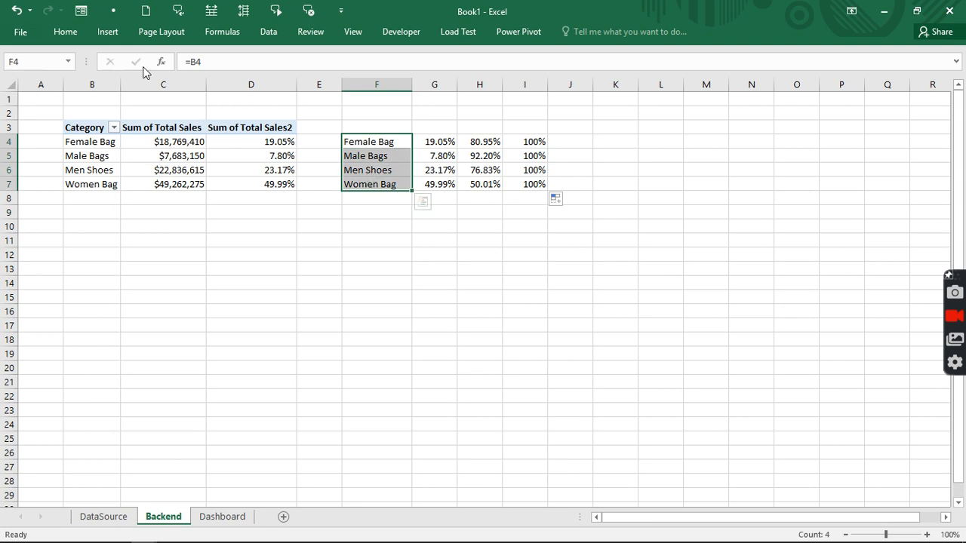
click(66, 32)
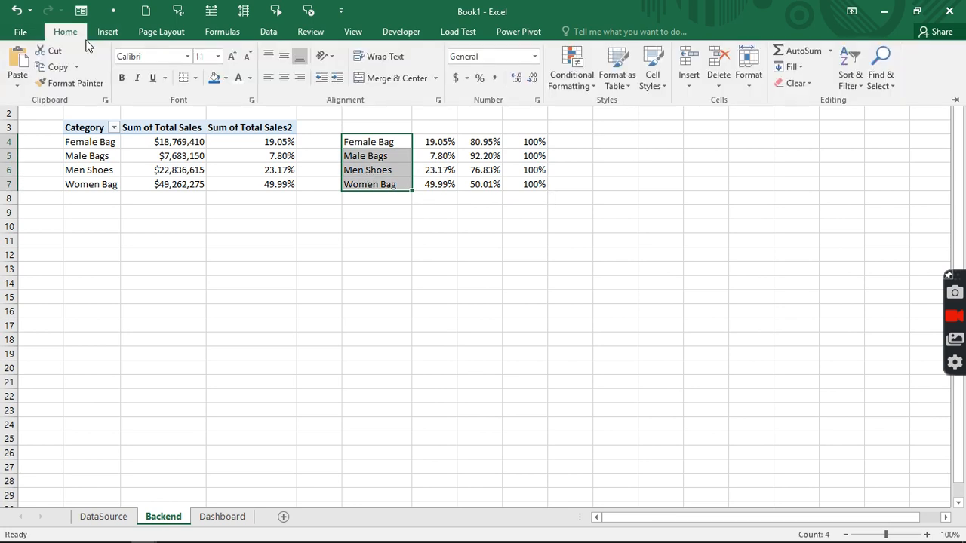
click(120, 78)
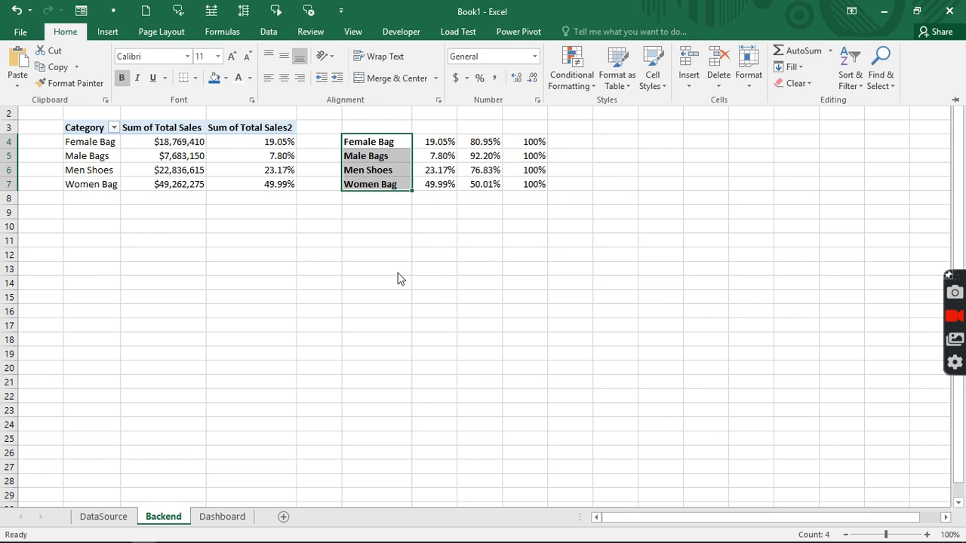
click(374, 228)
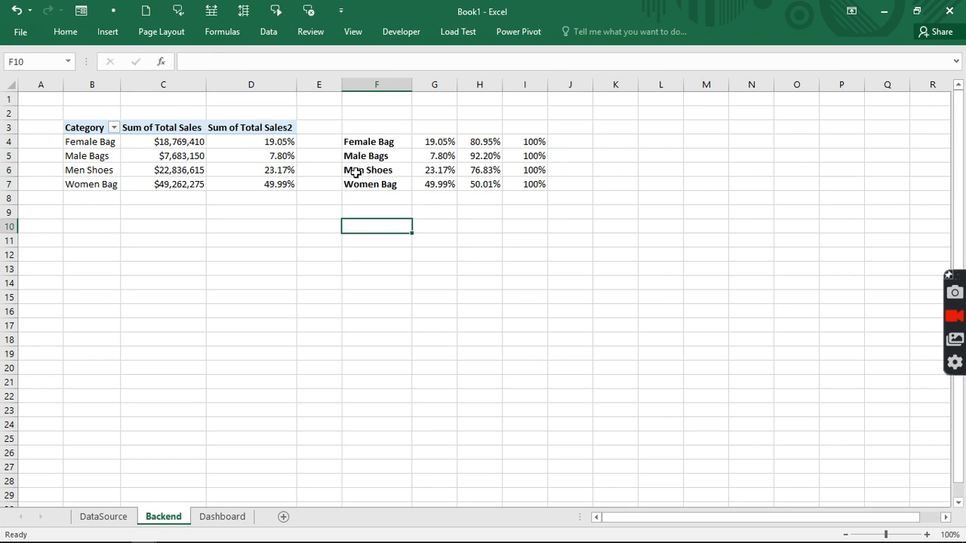
drag(378, 128, 520, 128)
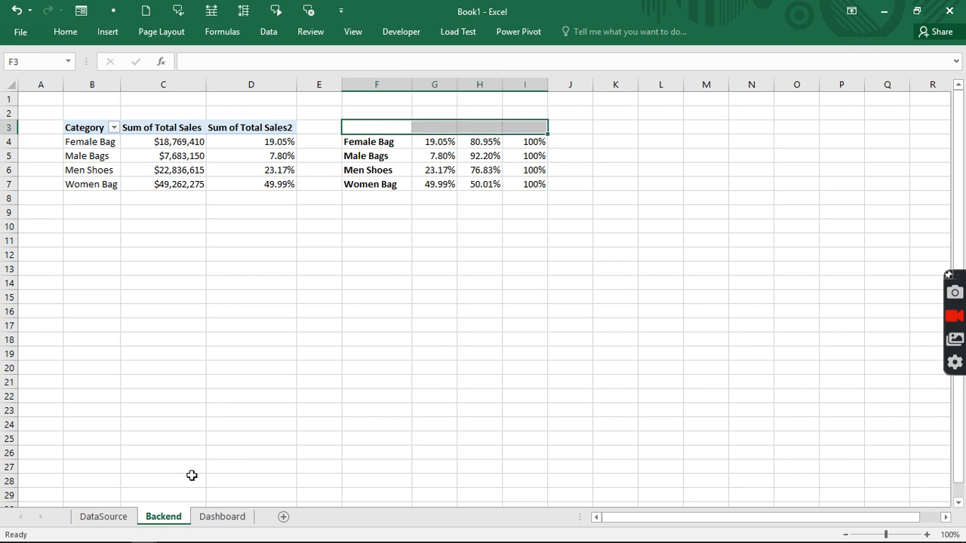
- Insert a blank doughnut chart on the Dashboard sheet
click(228, 519)
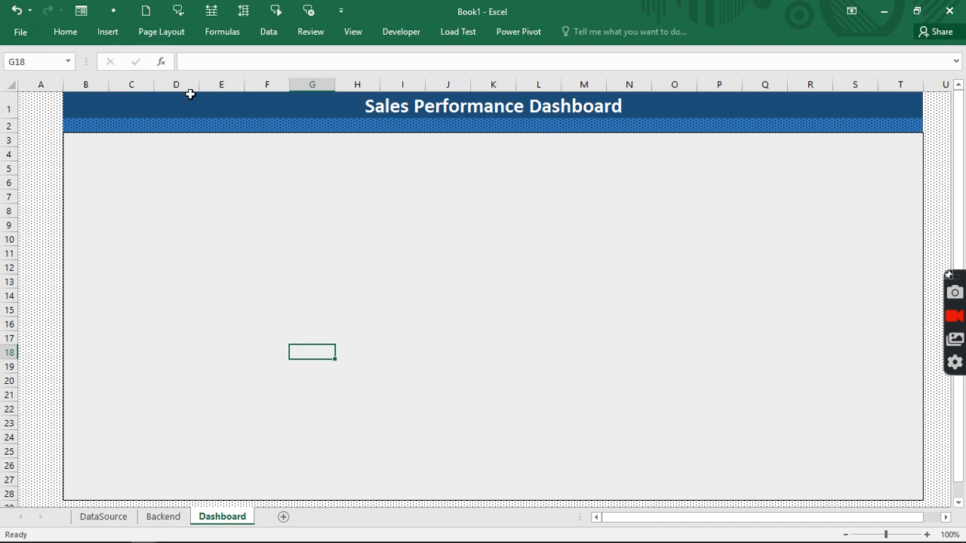
click(108, 31)
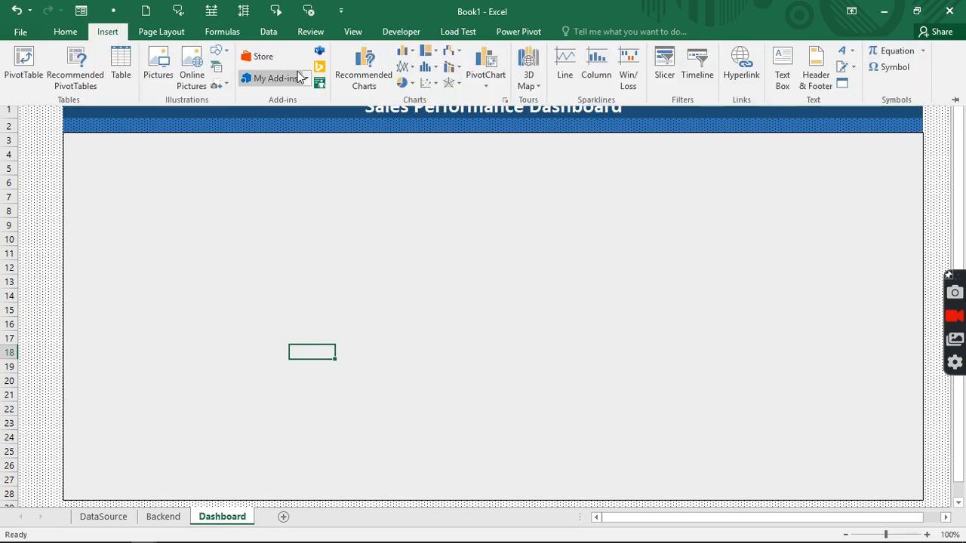
click(402, 84)
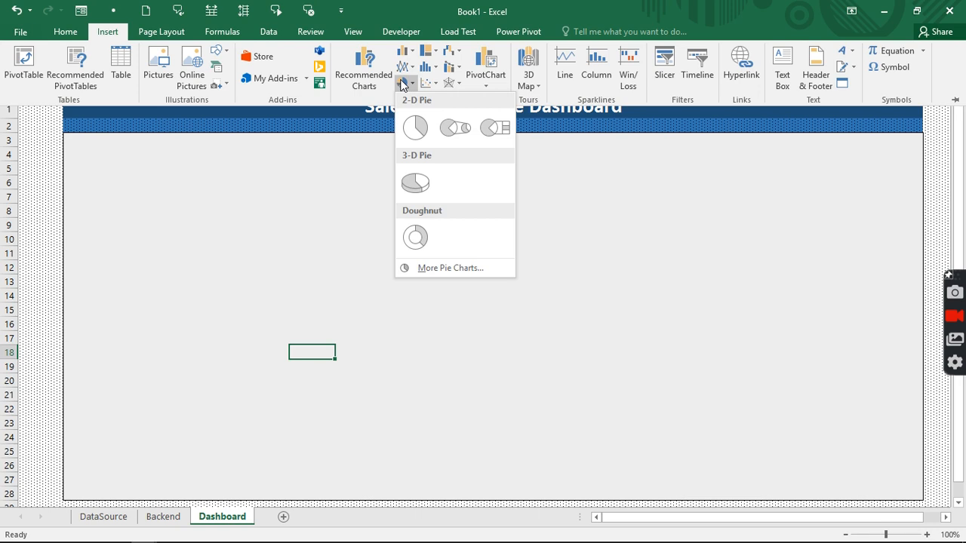
click(416, 246)
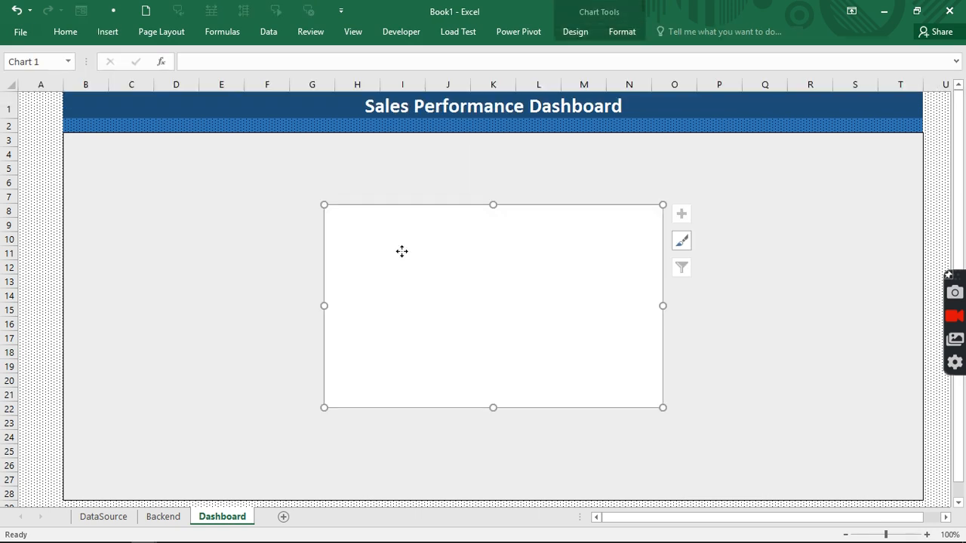
- Set the chart's data source to the Female Bag row Backend!F4:I4
right_click(402, 252)
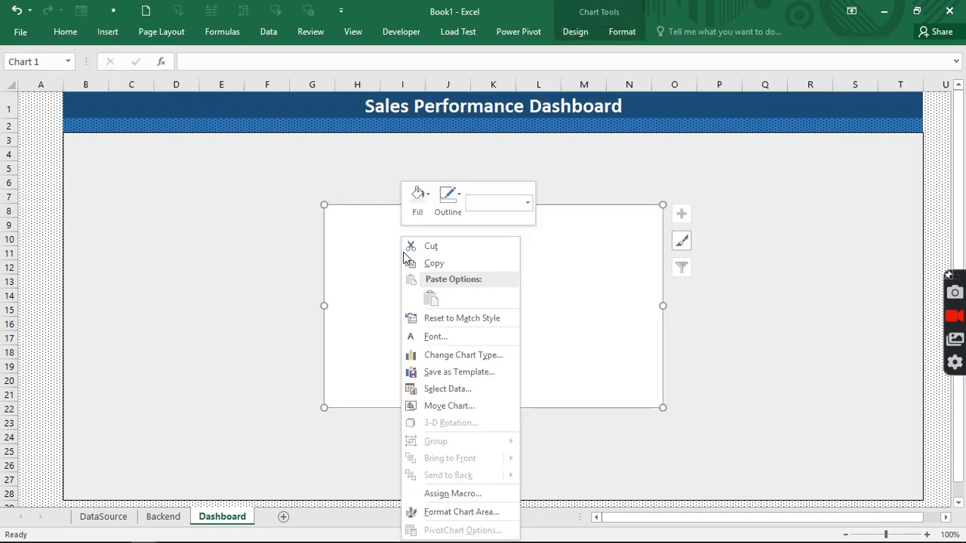
click(439, 389)
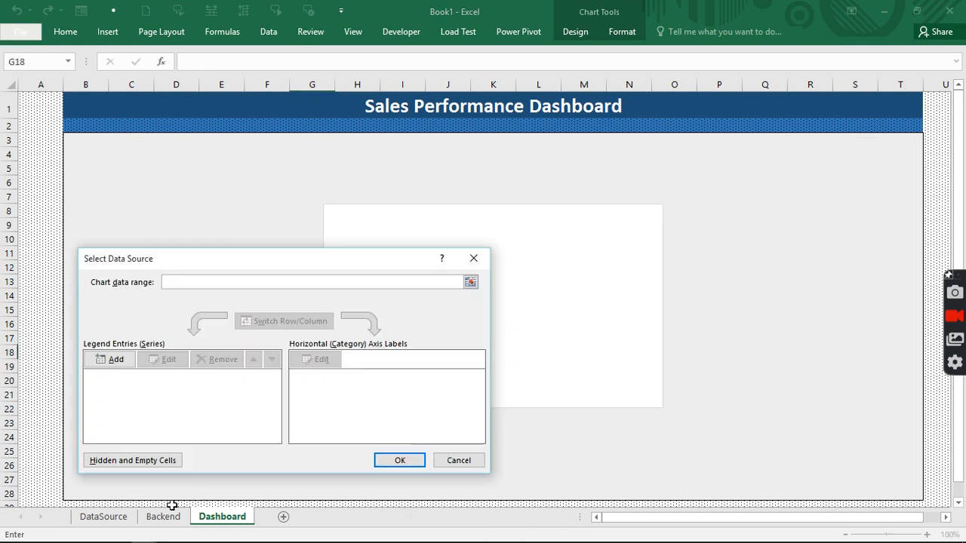
click(165, 516)
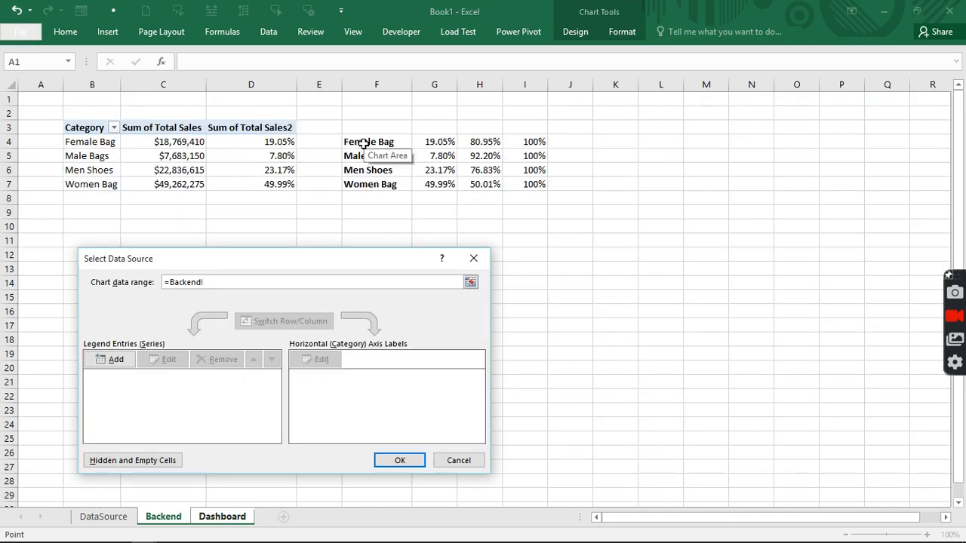
drag(364, 143, 534, 143)
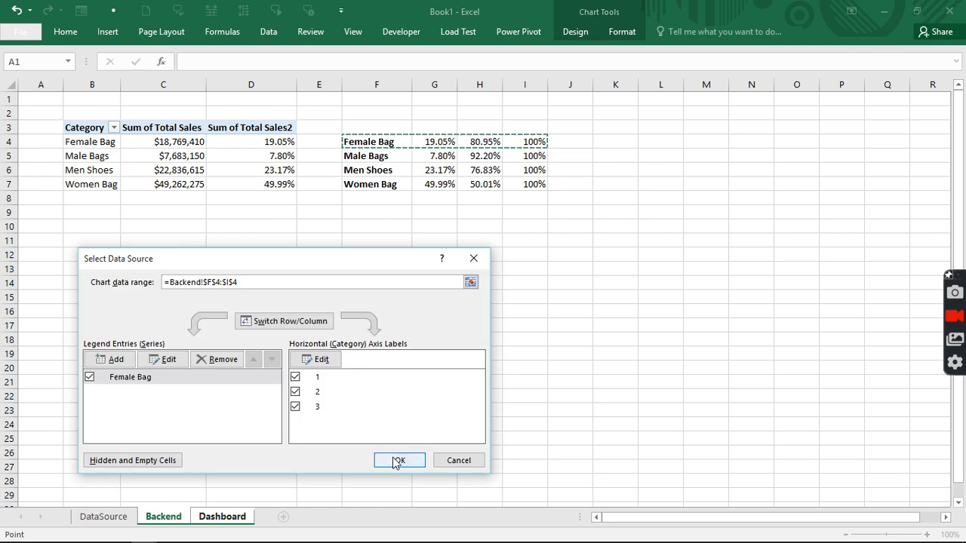
click(395, 461)
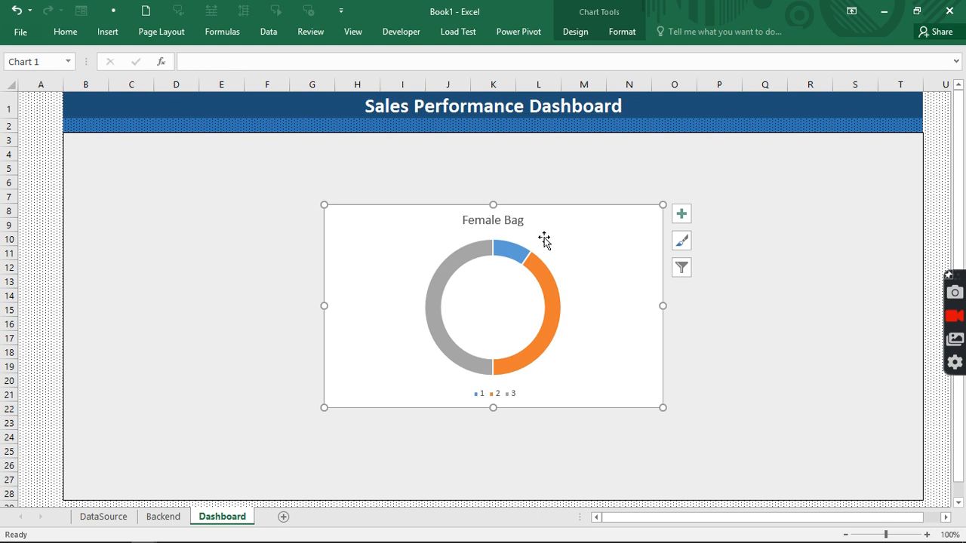
- Delete the chart title and the legend
click(521, 224)
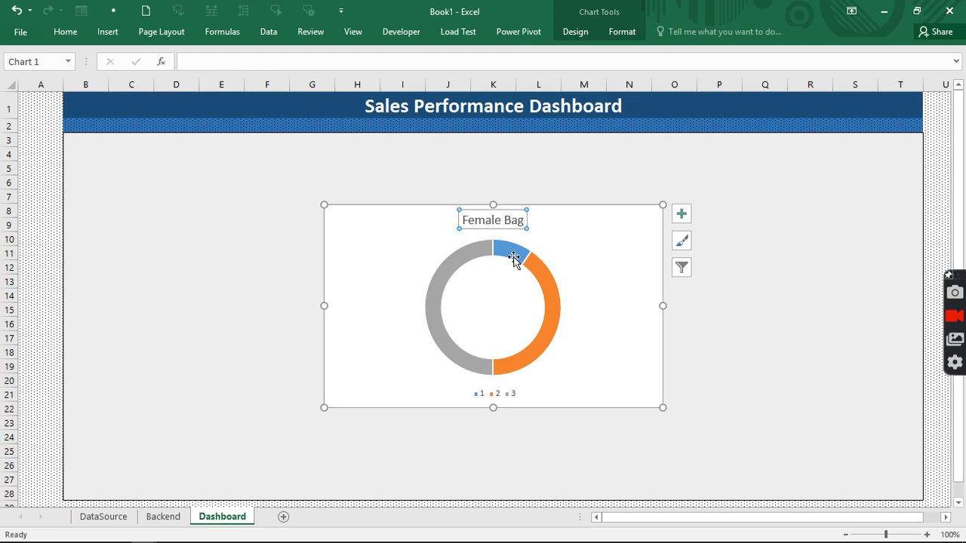
key(Delete)
click(512, 398)
key(Delete)
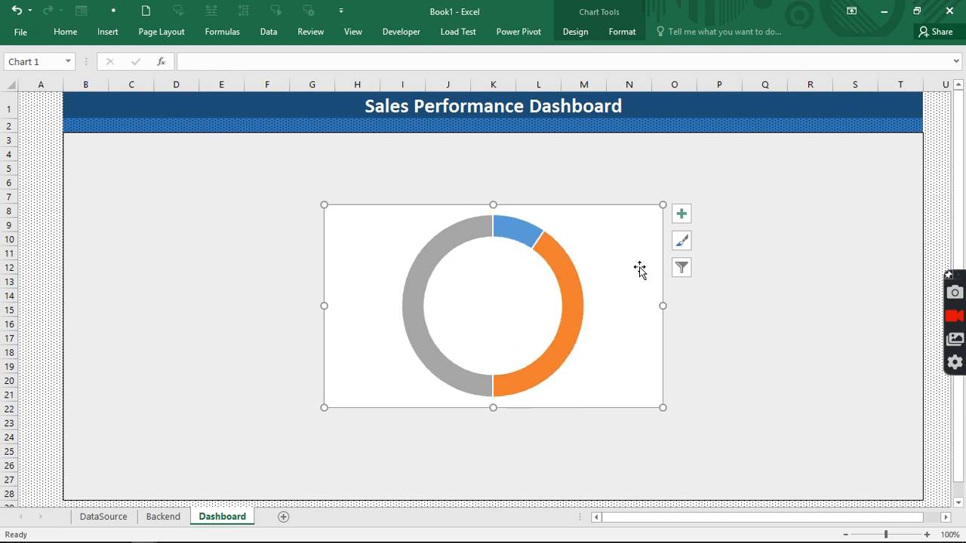
- Give the chart area no outline and no fill
click(617, 35)
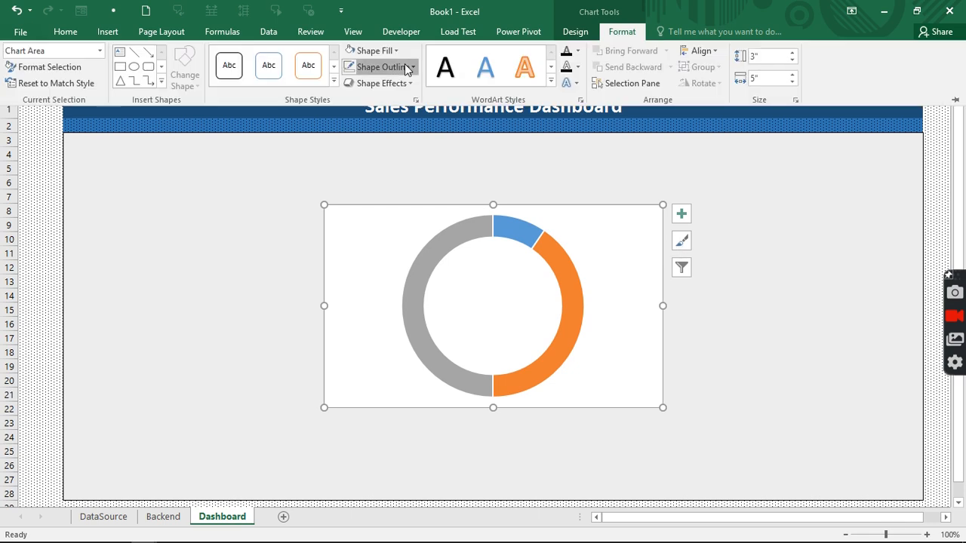
click(406, 68)
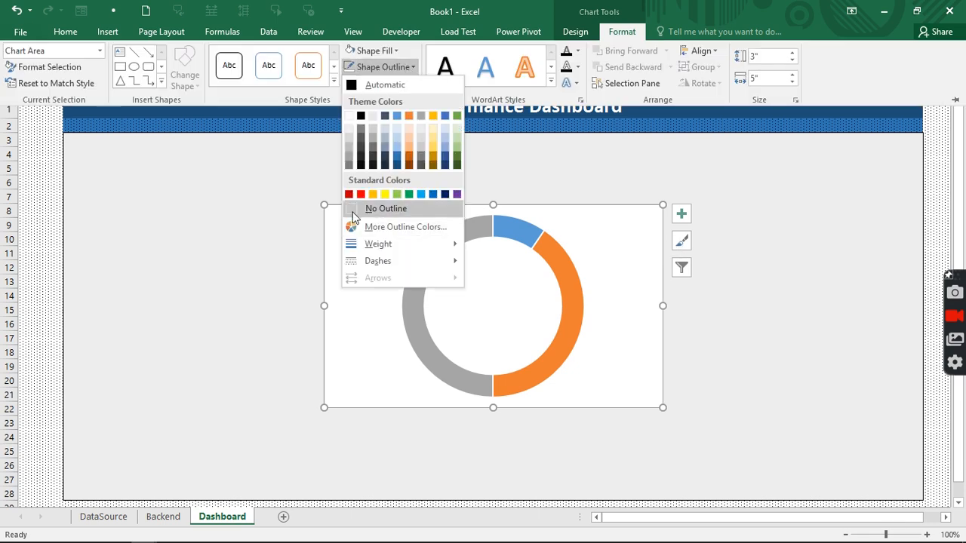
click(351, 209)
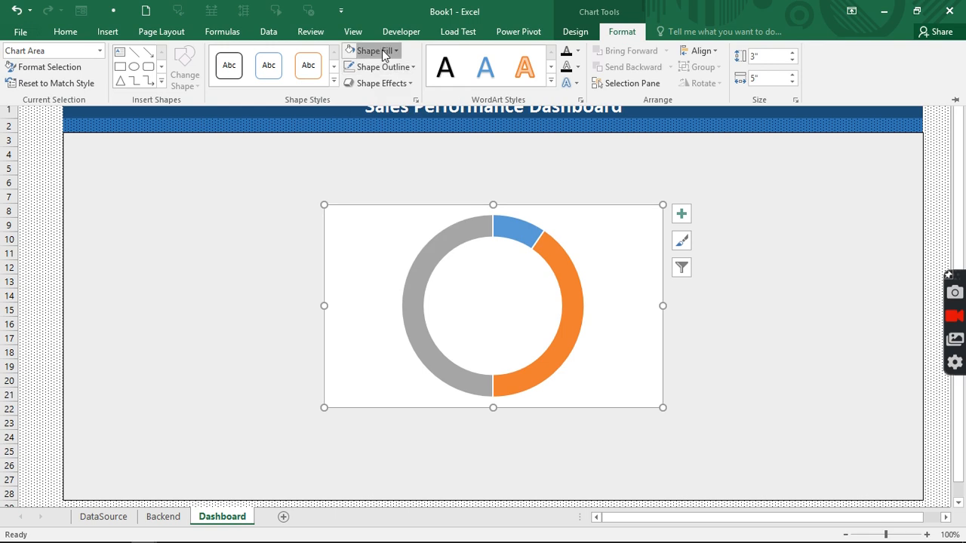
click(383, 52)
click(358, 194)
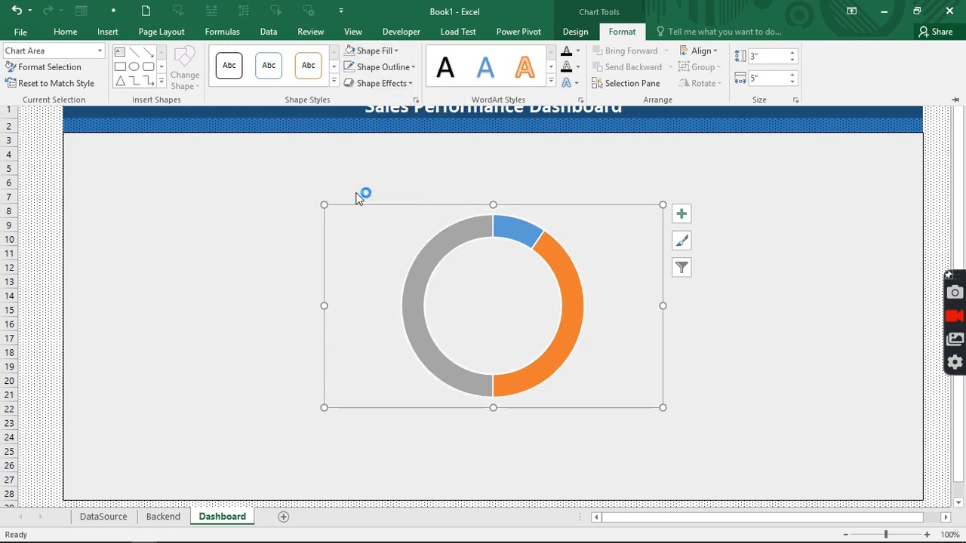
click(453, 242)
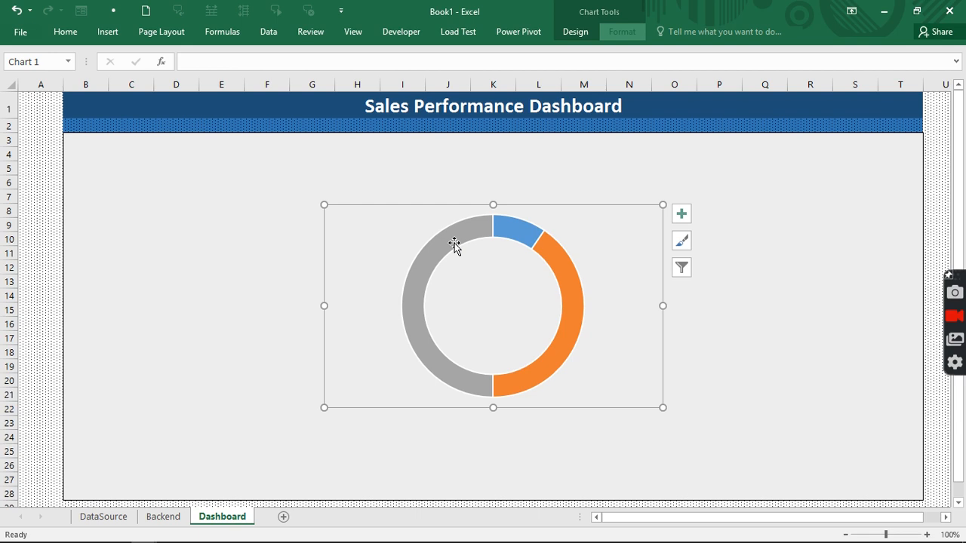
click(454, 242)
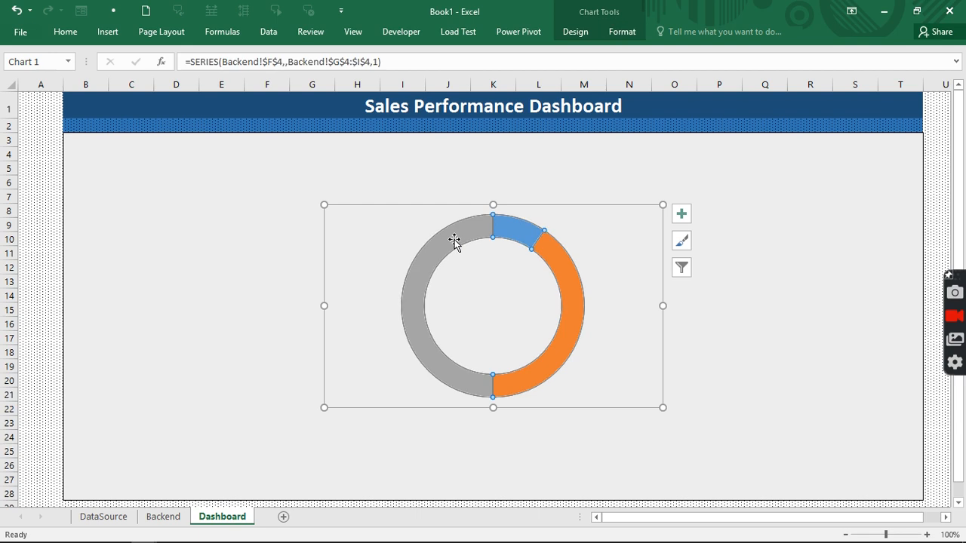
- Set the doughnut series' angle of first slice to 270°
right_click(453, 240)
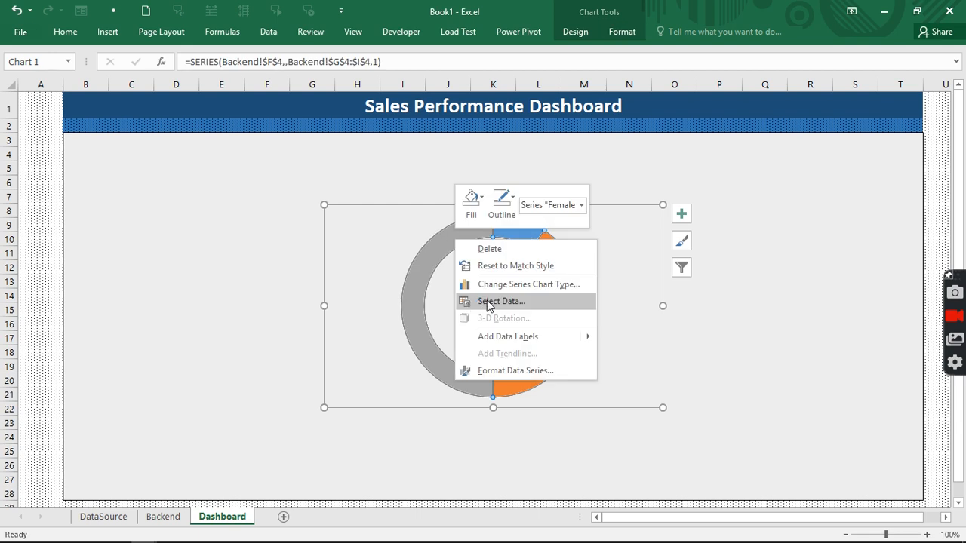
click(505, 370)
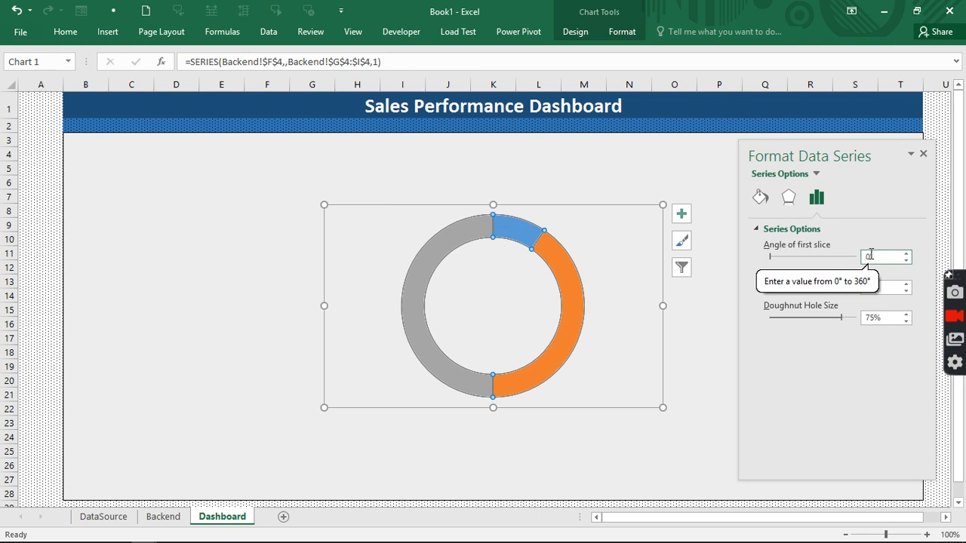
text(2)
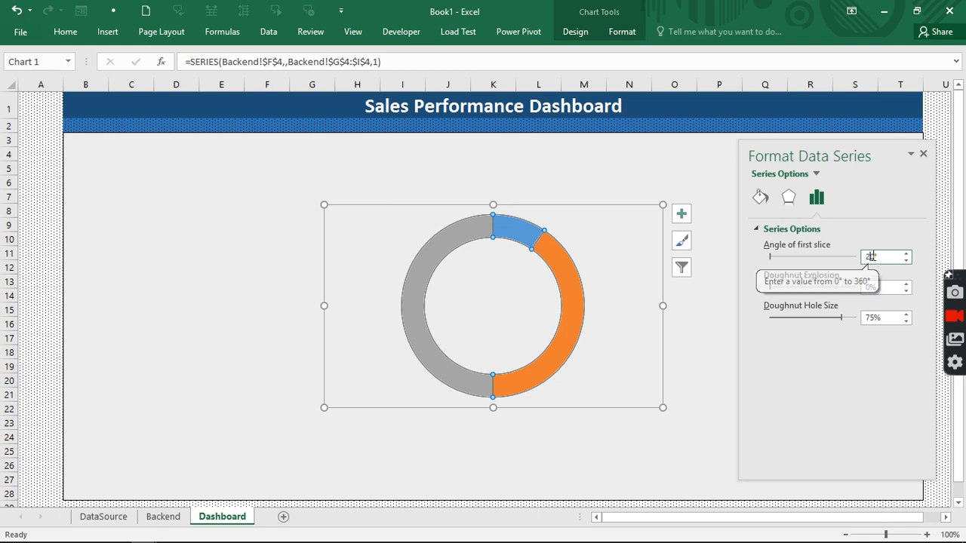
text(70)
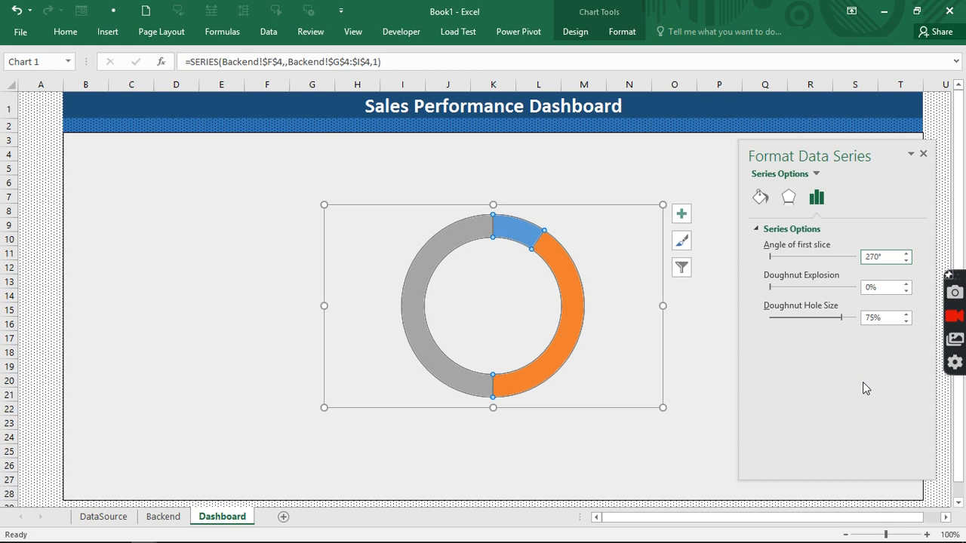
key(Return)
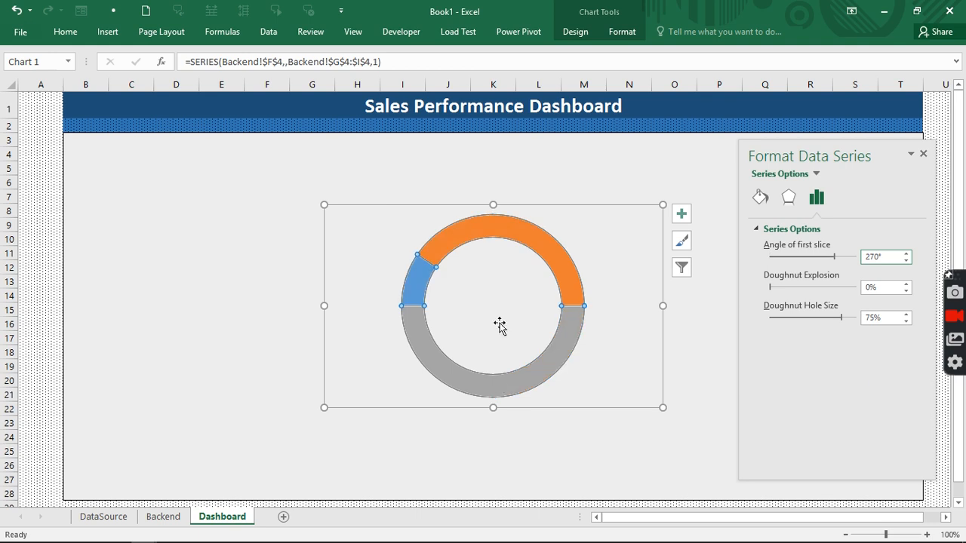
click(504, 382)
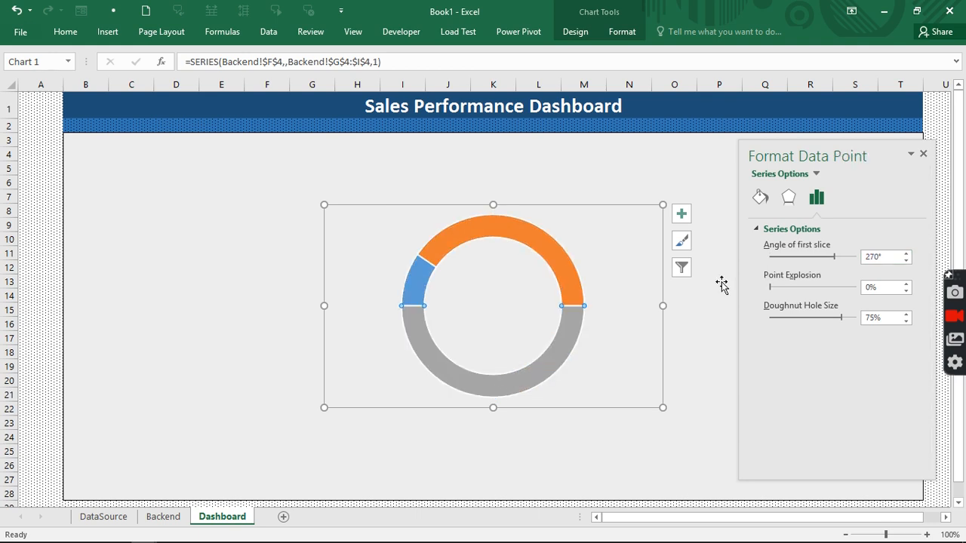
- Give the grey slice no fill and colour the small slice dark blue
click(760, 199)
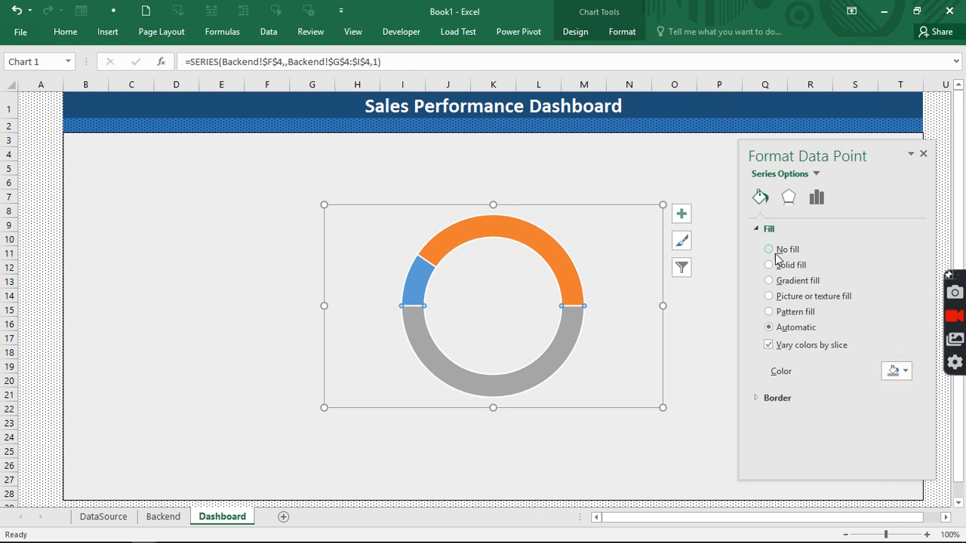
click(770, 249)
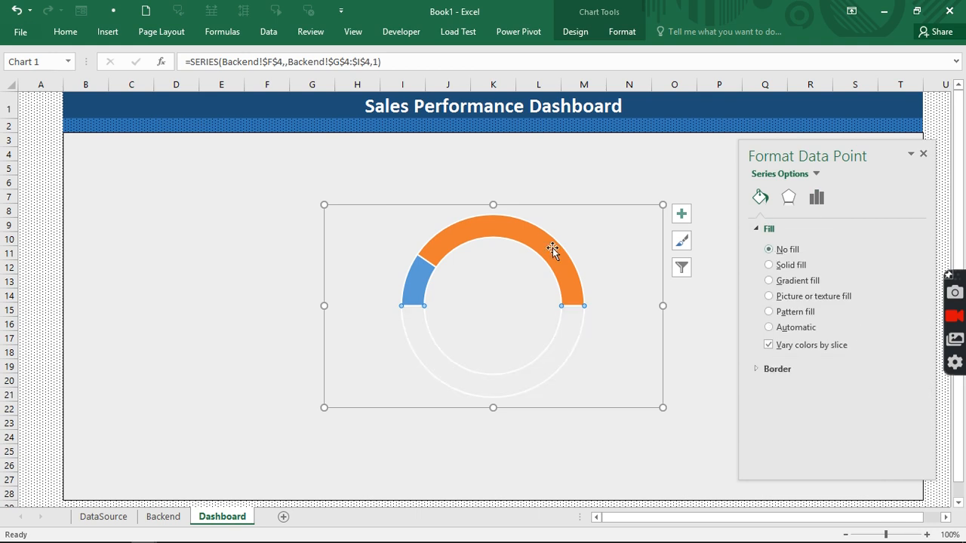
click(414, 279)
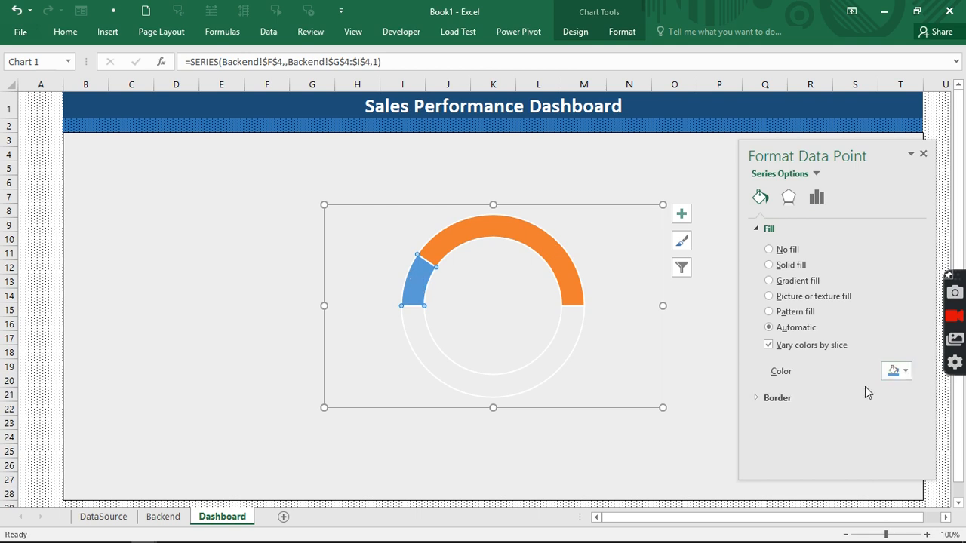
click(903, 372)
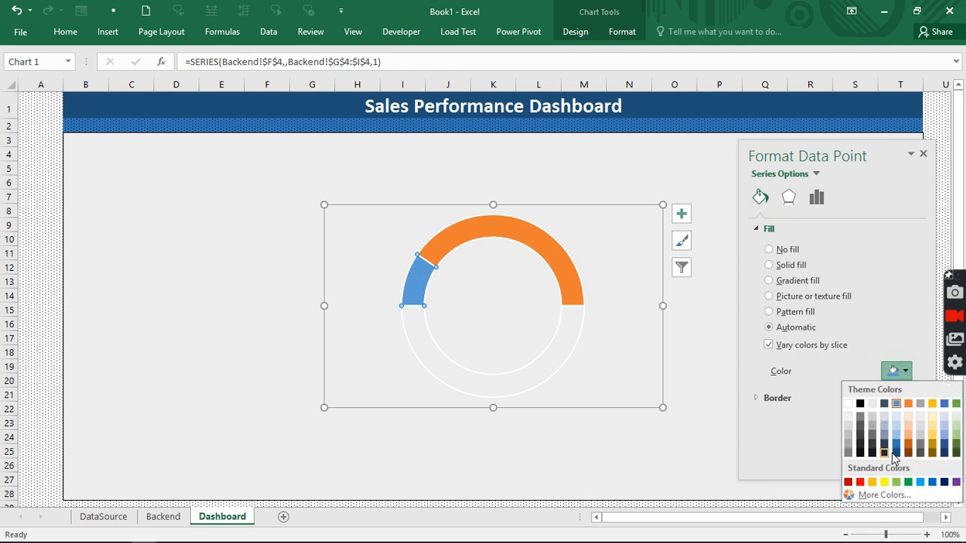
click(895, 454)
- Colour the large slice dark blue with 50% transparency
click(528, 233)
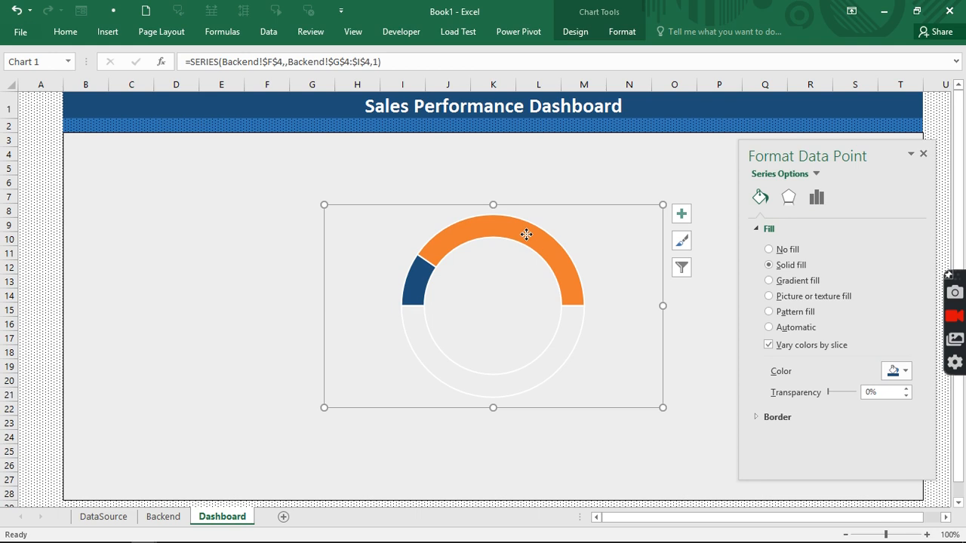
click(908, 375)
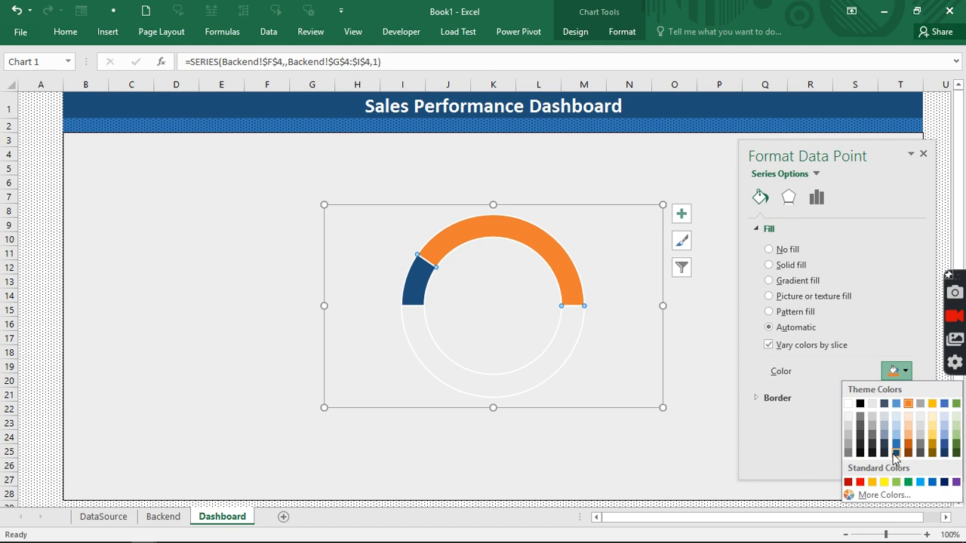
click(893, 455)
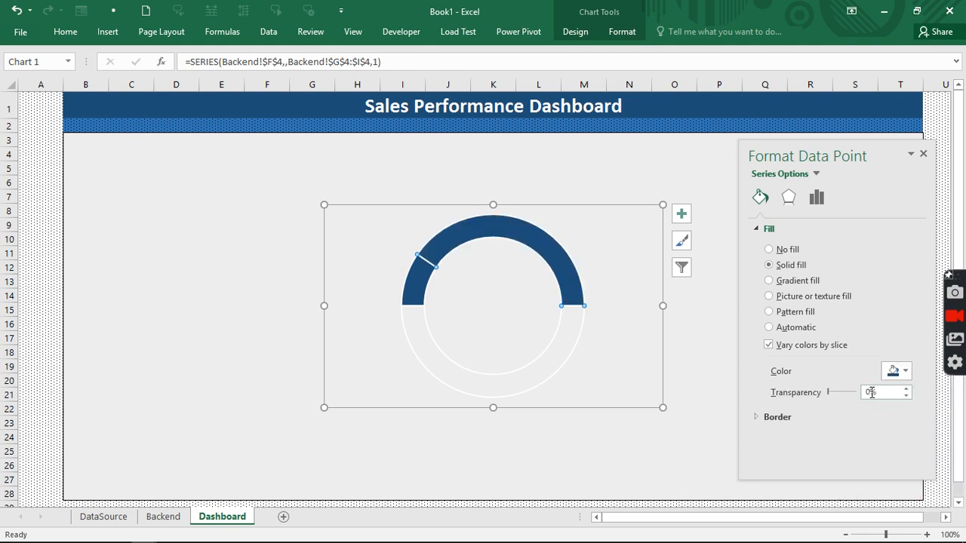
click(866, 393)
text(5)
key(Return)
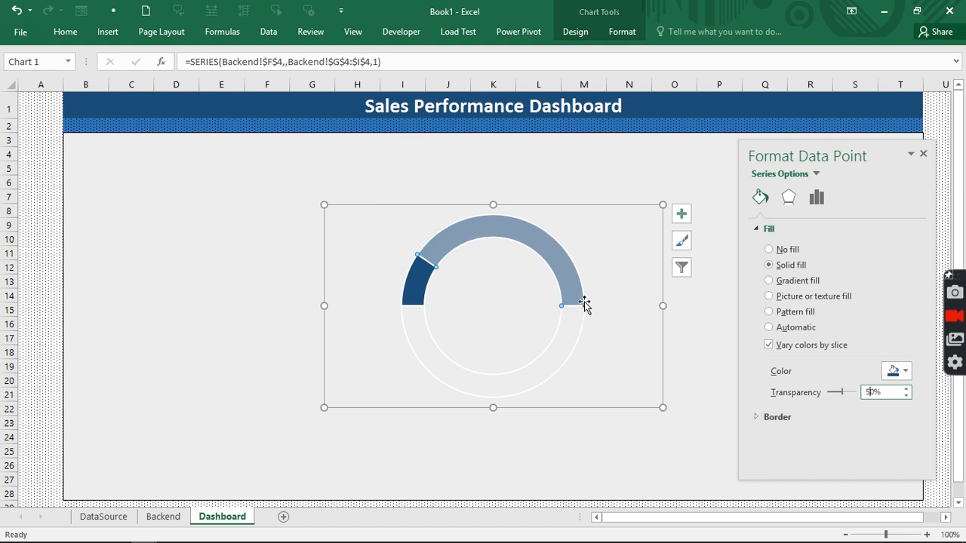
click(629, 437)
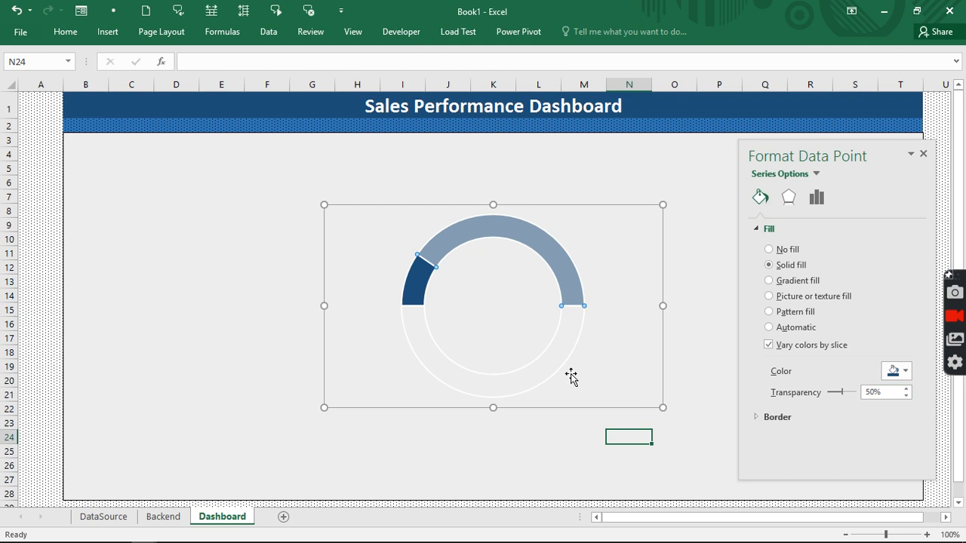
- Change the Female Bag doughnut's hole size to 55% in Series Options
click(549, 254)
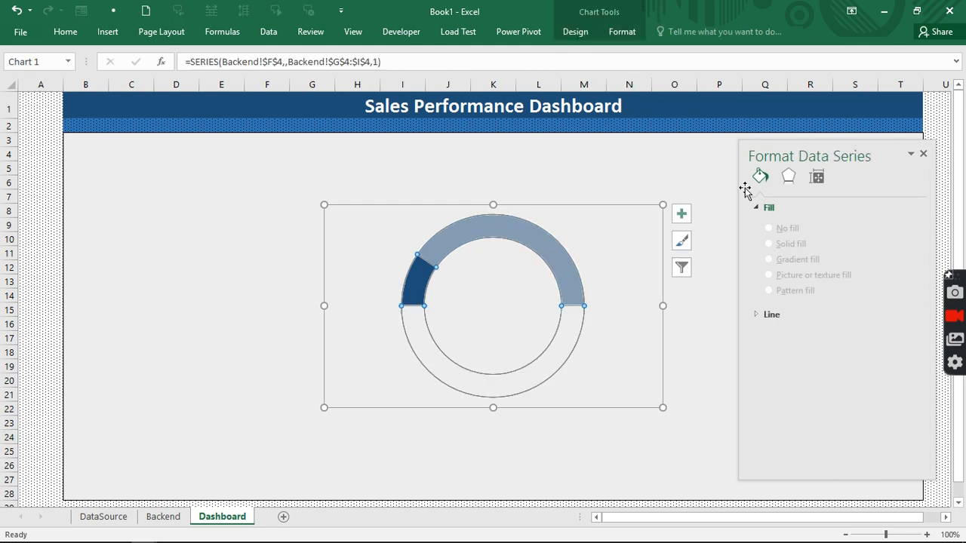
click(816, 180)
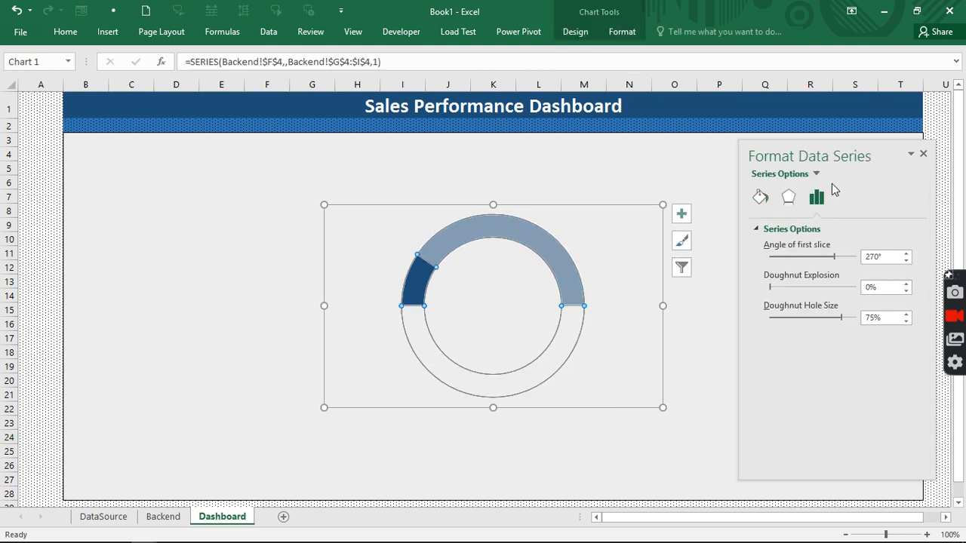
click(869, 317)
key(BackSpace)
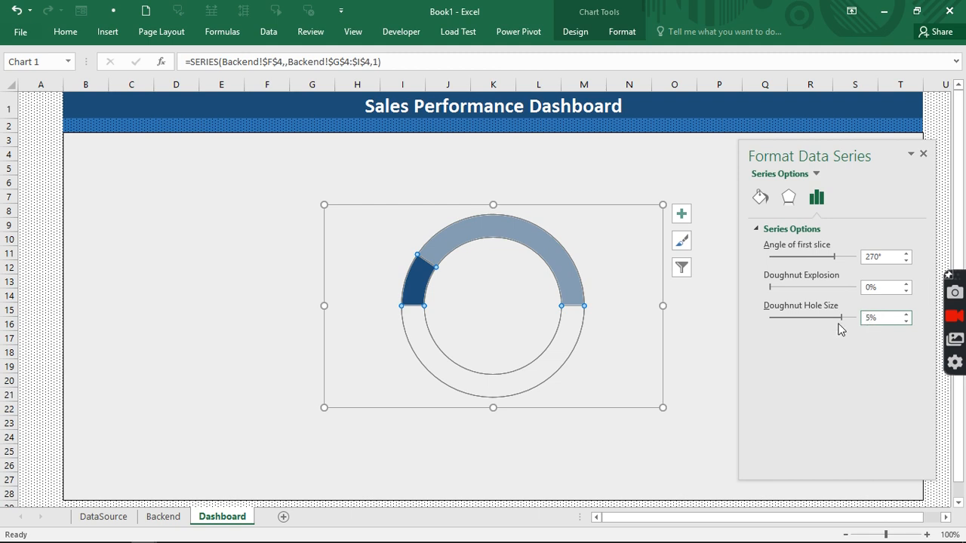
text(5)
click(689, 404)
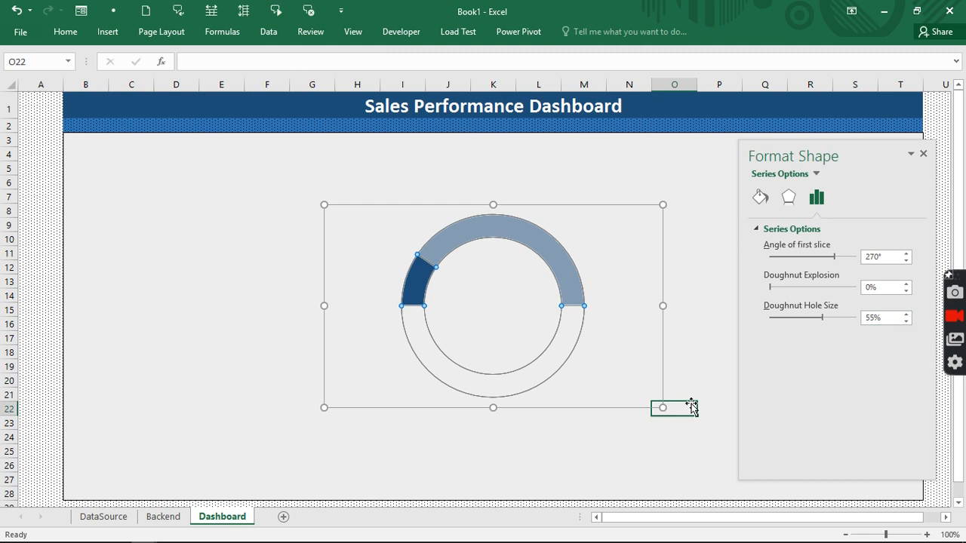
click(548, 273)
click(549, 272)
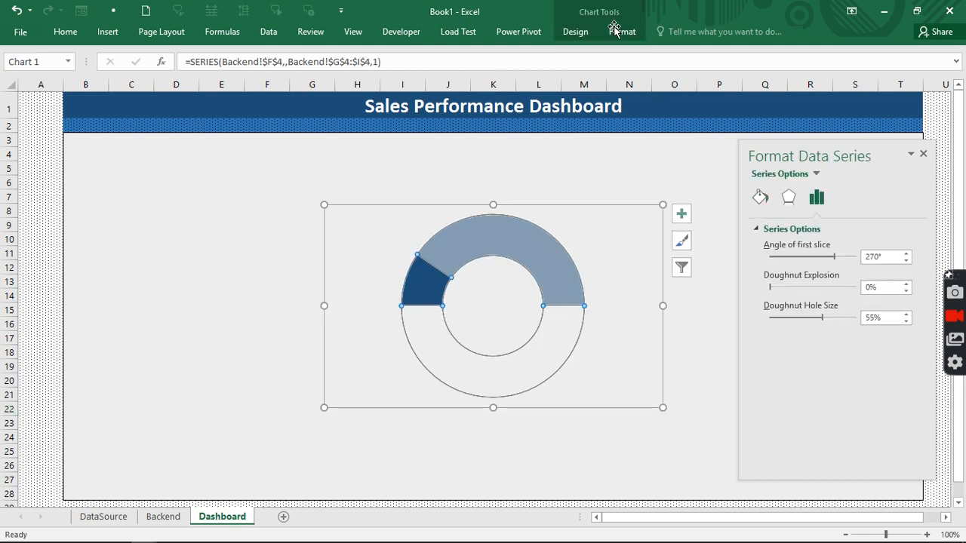
click(619, 31)
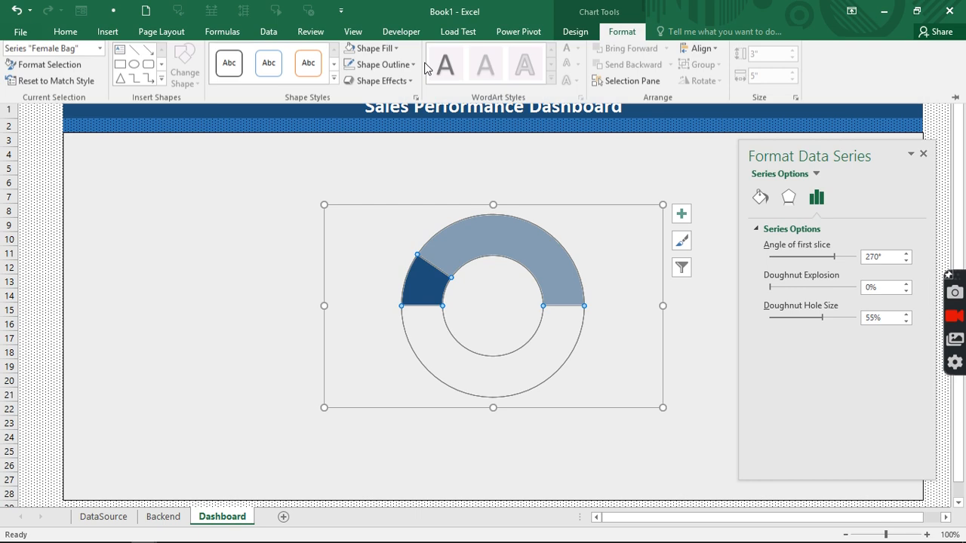
click(402, 71)
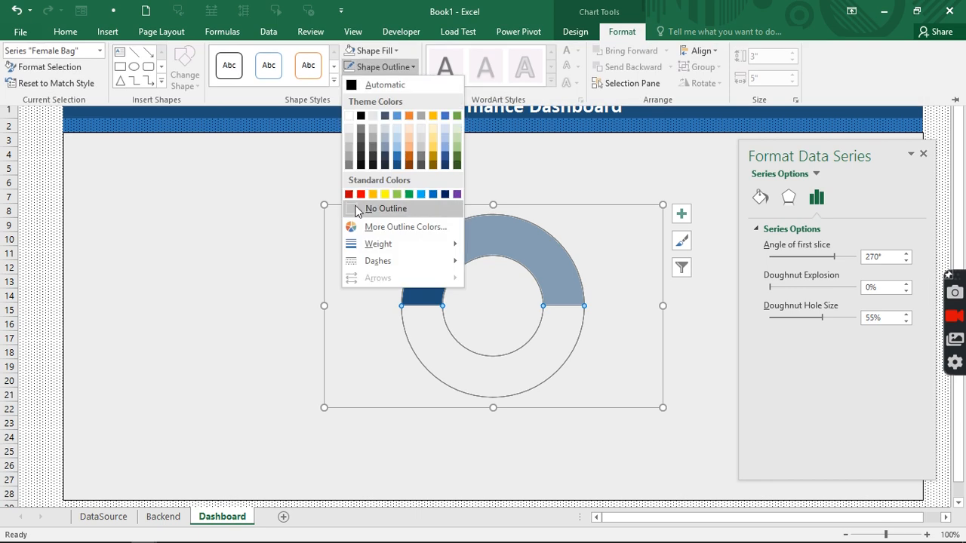
- Set the doughnut series outline to No Outline
click(358, 211)
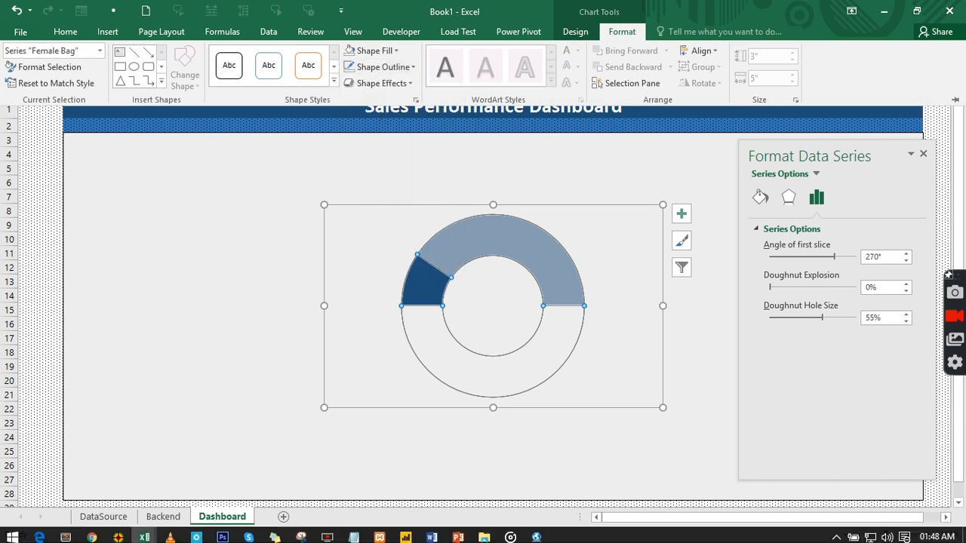
click(309, 150)
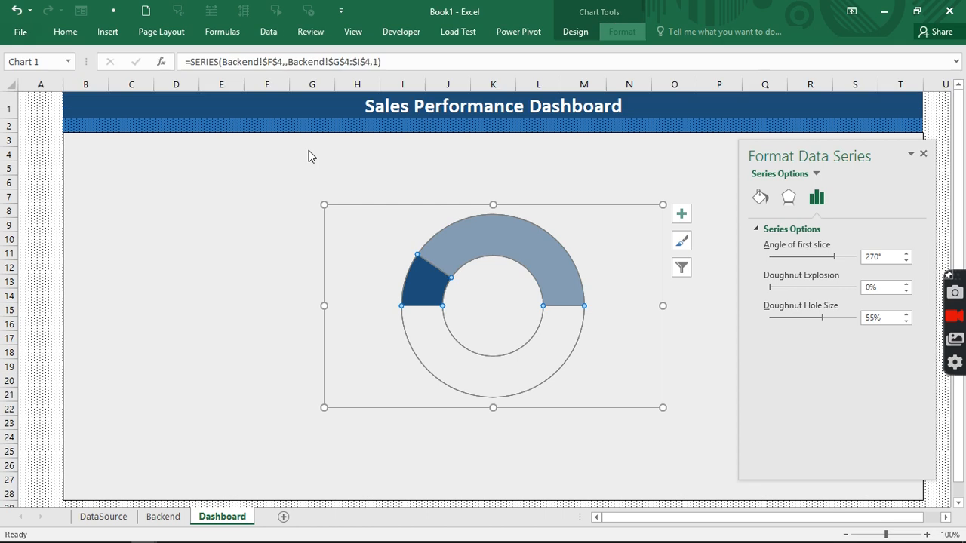
click(309, 151)
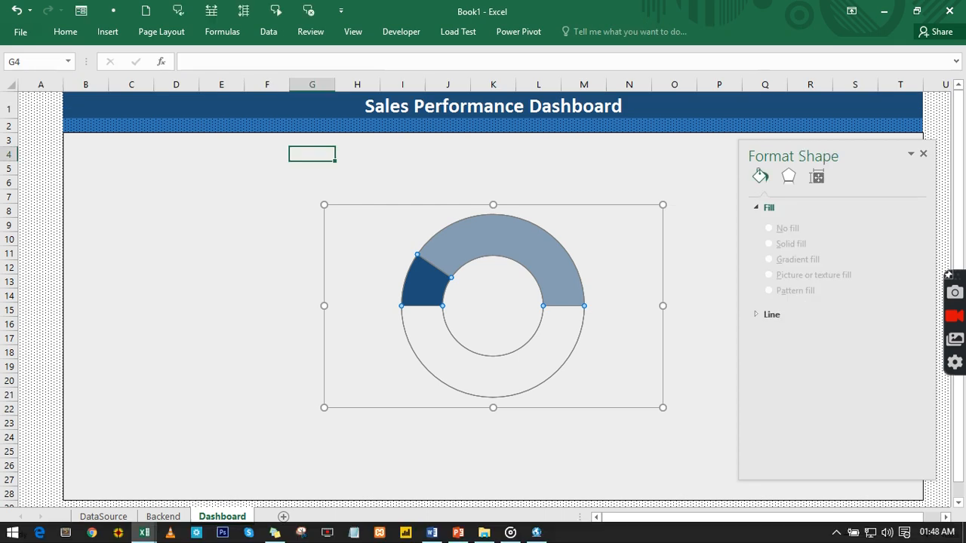
click(450, 235)
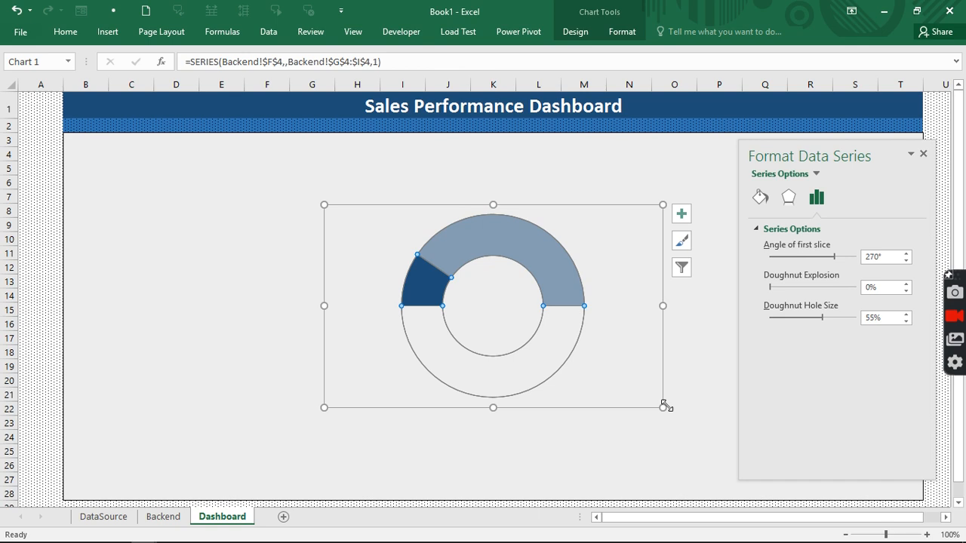
- Resize the gauge, drag it left, and duplicate it three times with Ctrl+D
drag(663, 407, 617, 358)
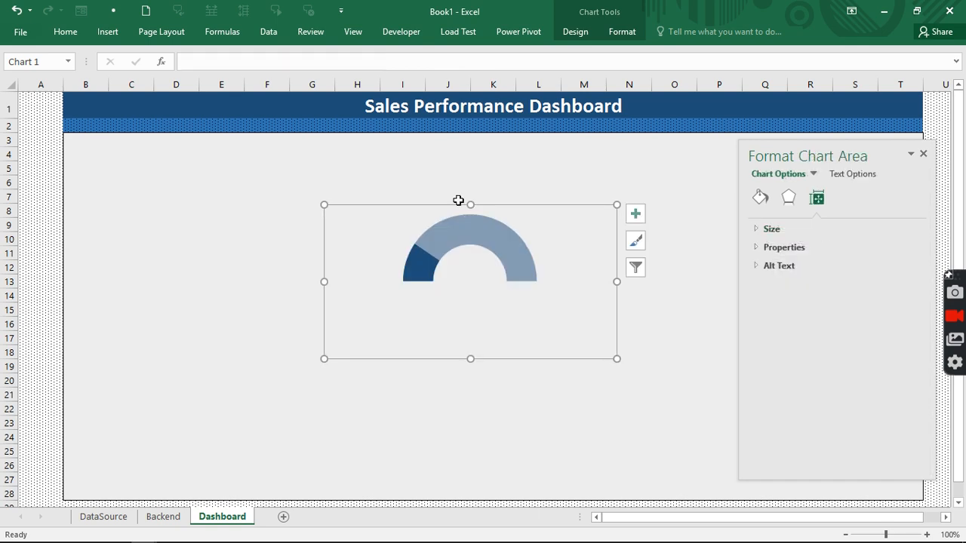
drag(453, 206, 294, 187)
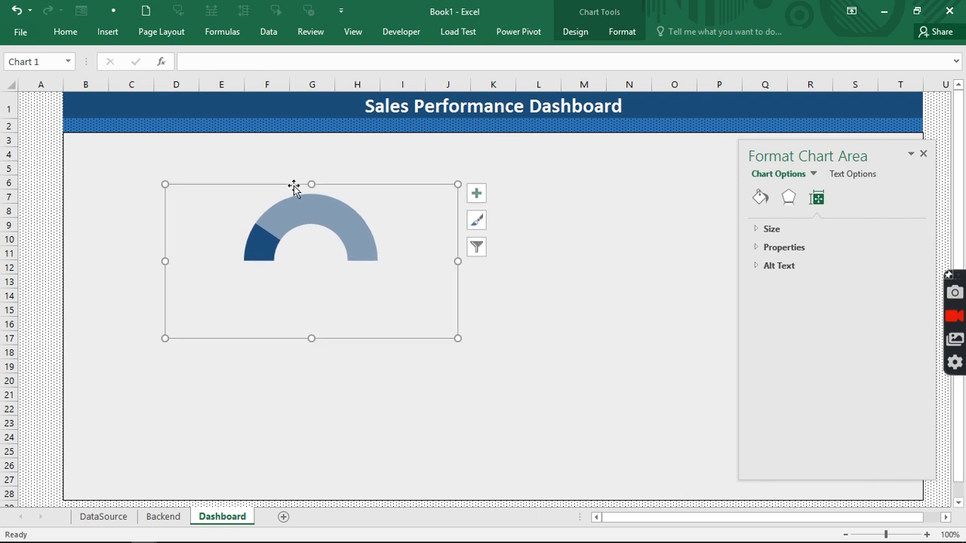
click(336, 190)
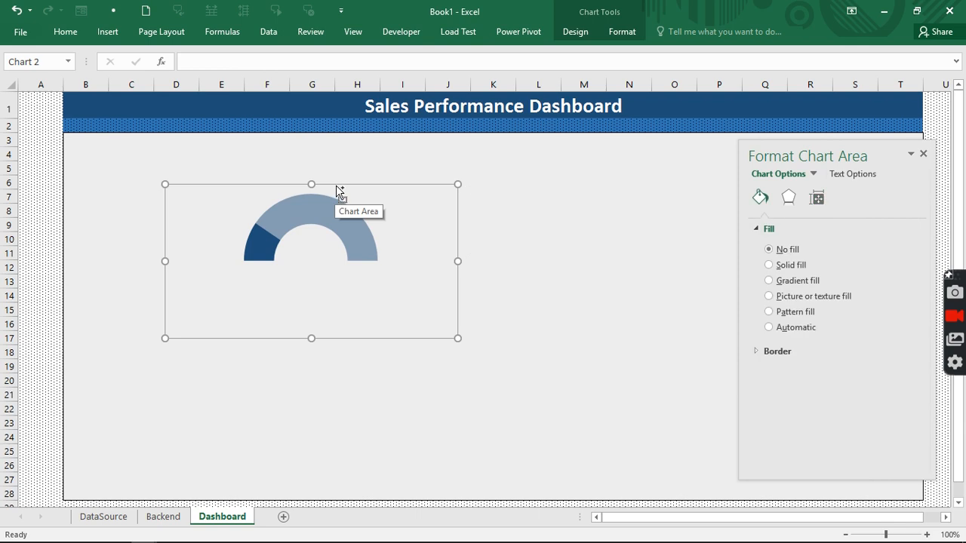
key(ctrl+d)
drag(344, 201, 479, 188)
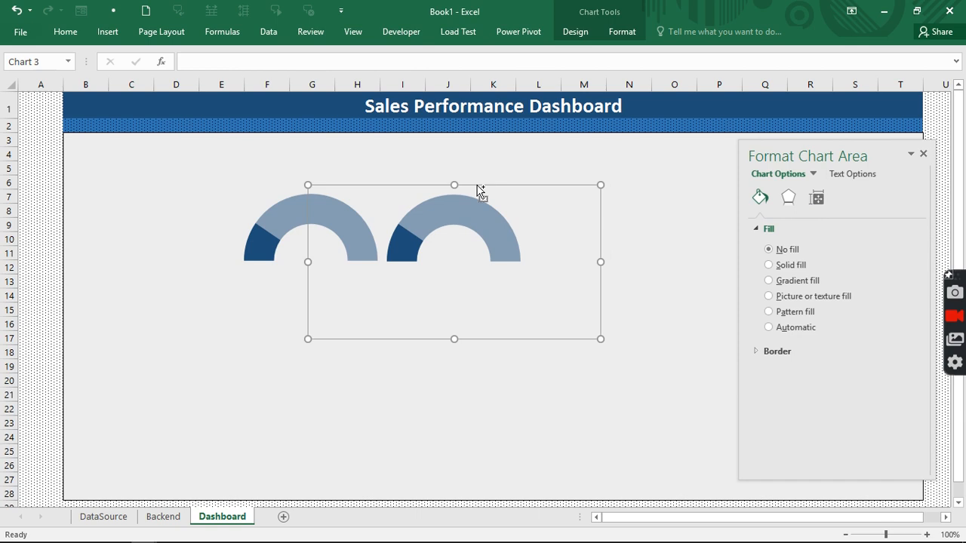
key(ctrl+d)
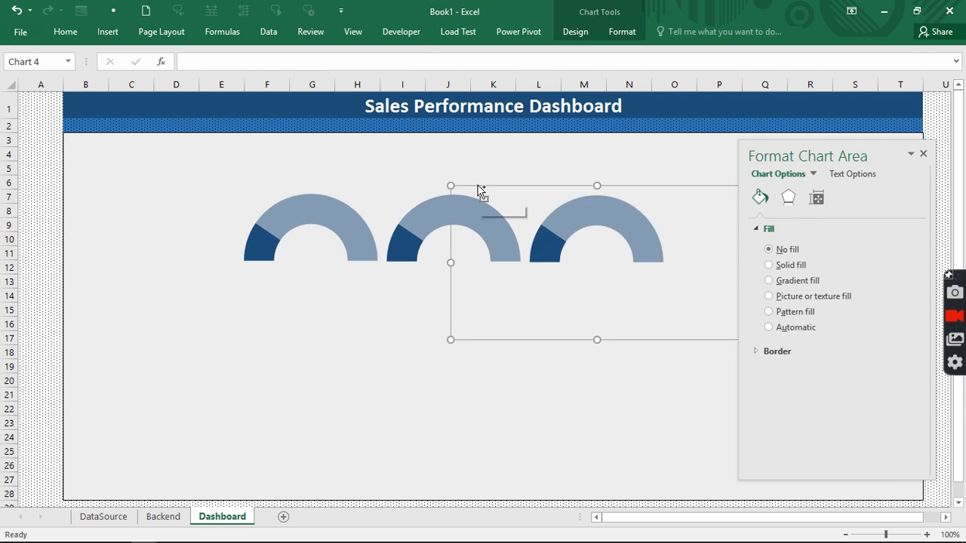
key(ctrl+d)
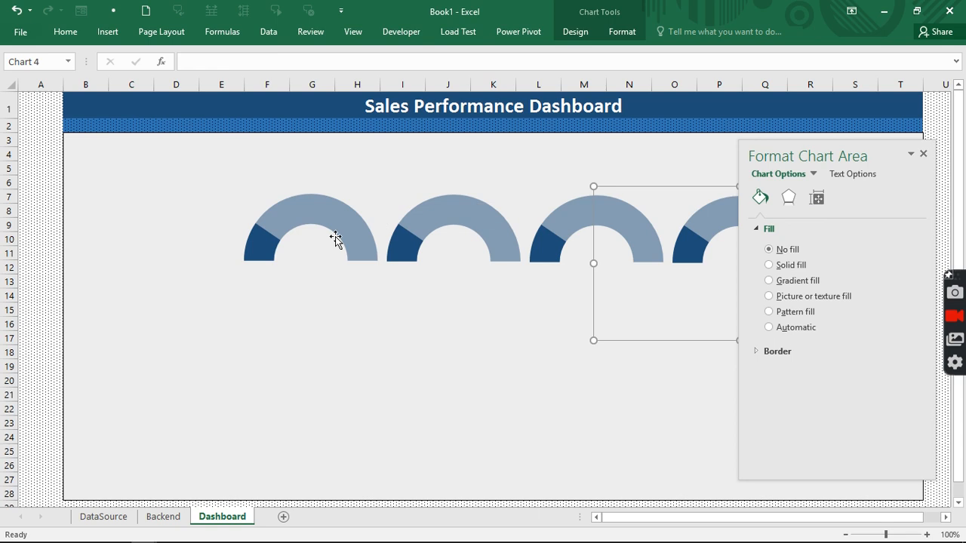
click(418, 223)
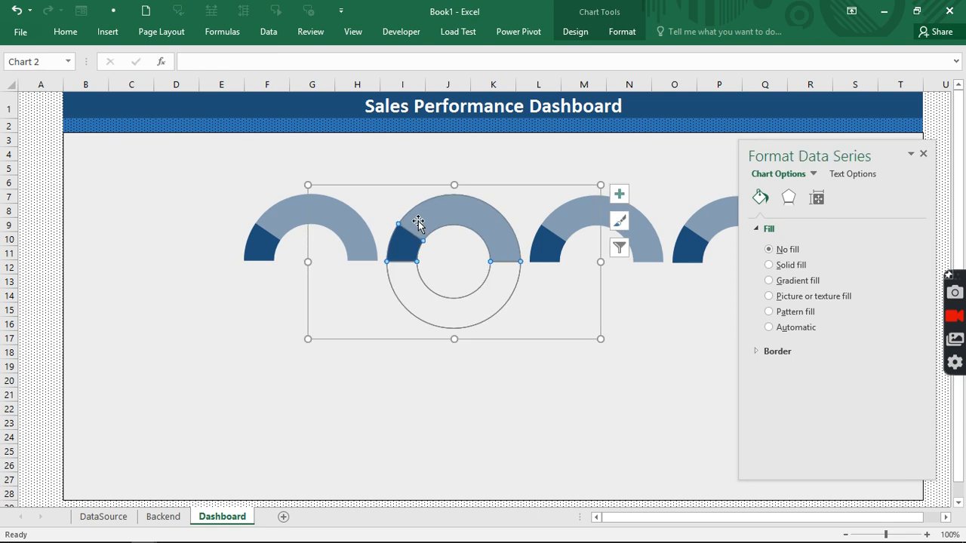
- Point the second gauge's data to the Male Bags row Backend!$F$5:$I$5
right_click(418, 224)
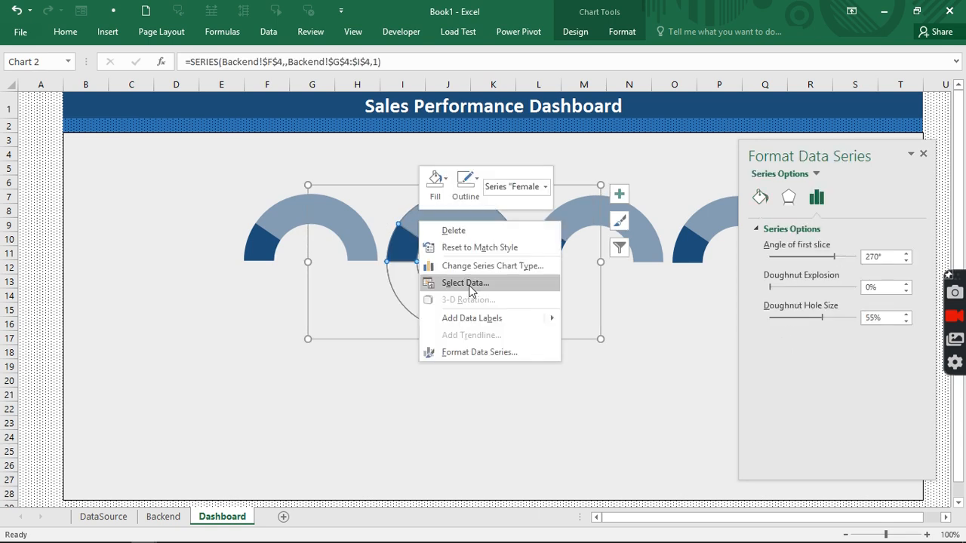
click(469, 285)
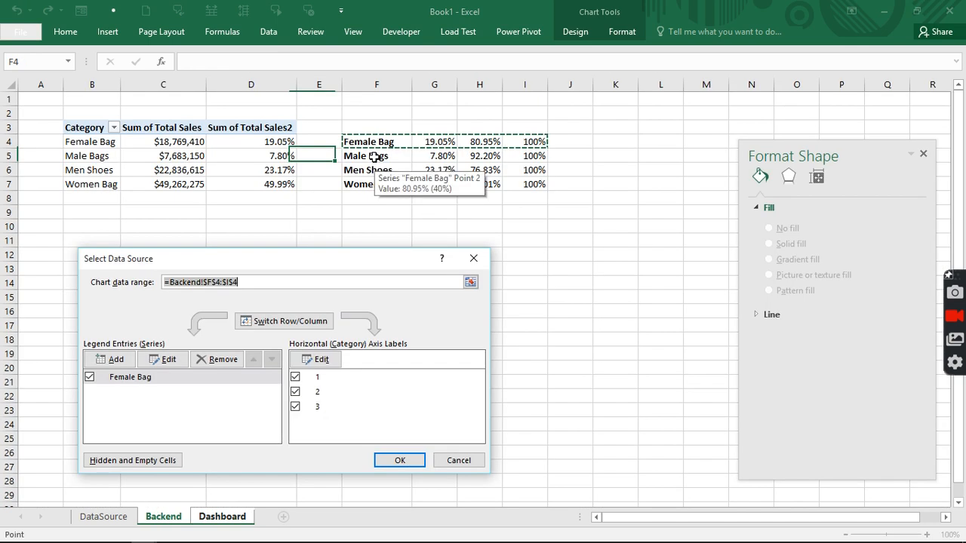
drag(378, 156, 513, 203)
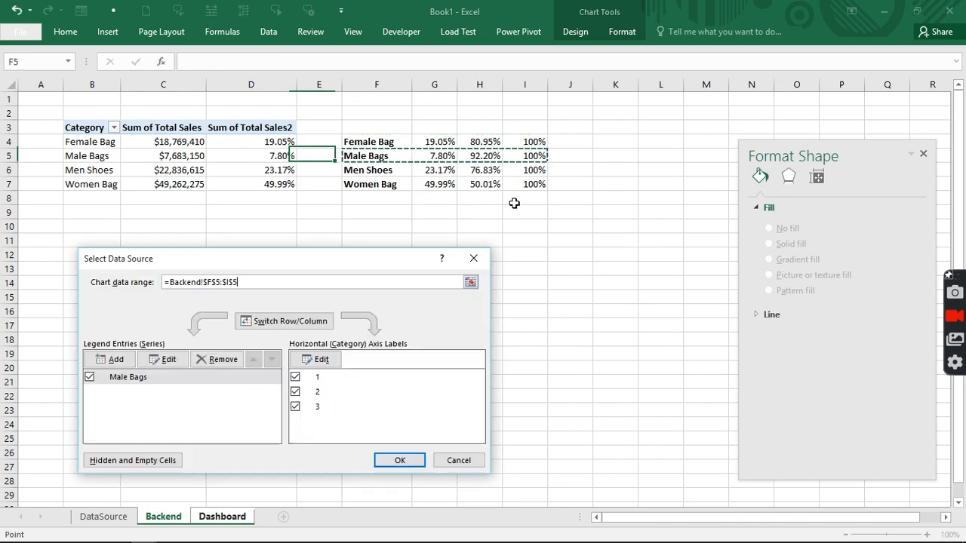
click(418, 462)
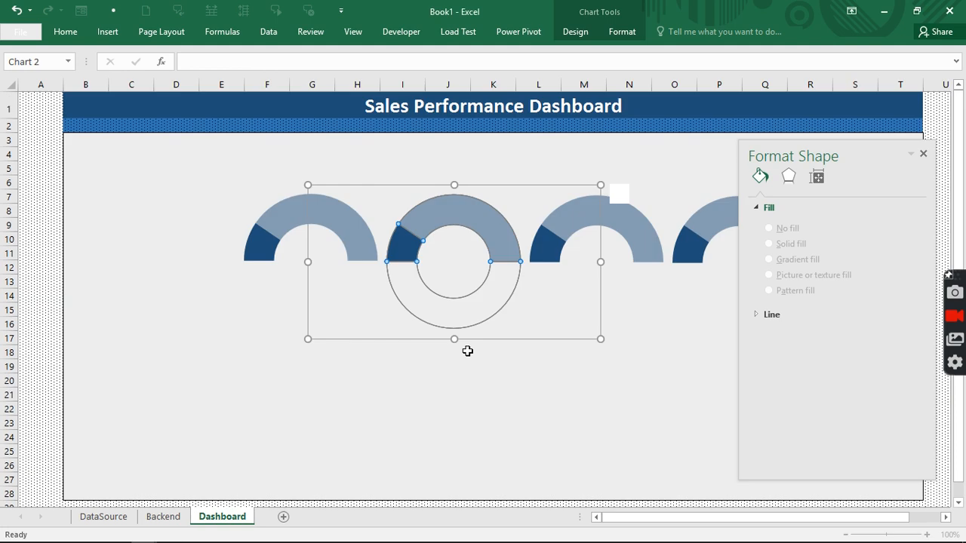
- Remove the fill from the second gauge's grey lower slice
click(495, 305)
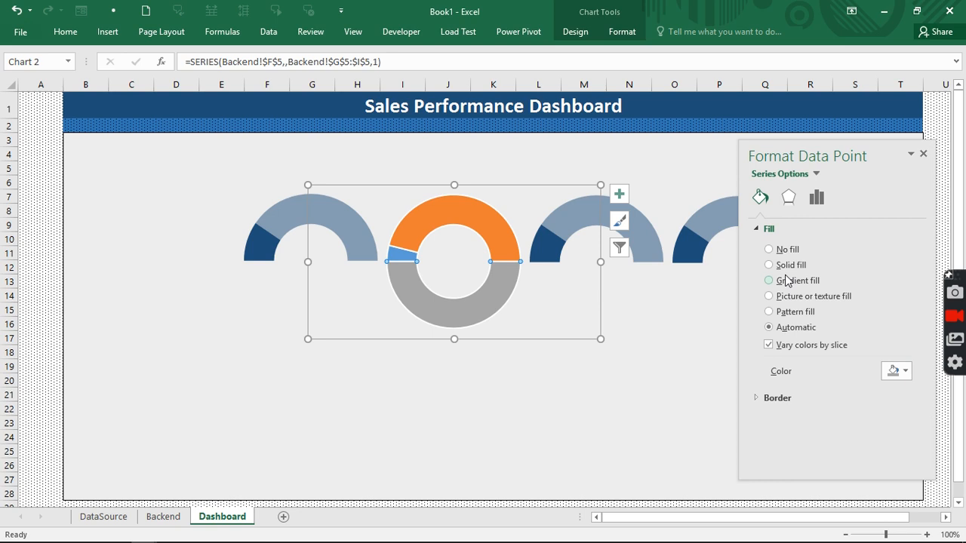
click(770, 250)
click(401, 254)
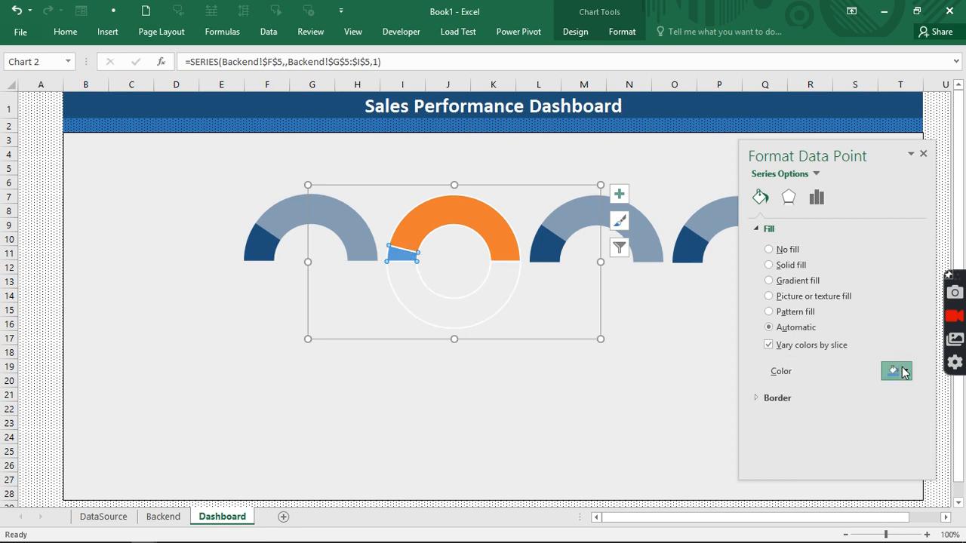
click(903, 372)
key(Escape)
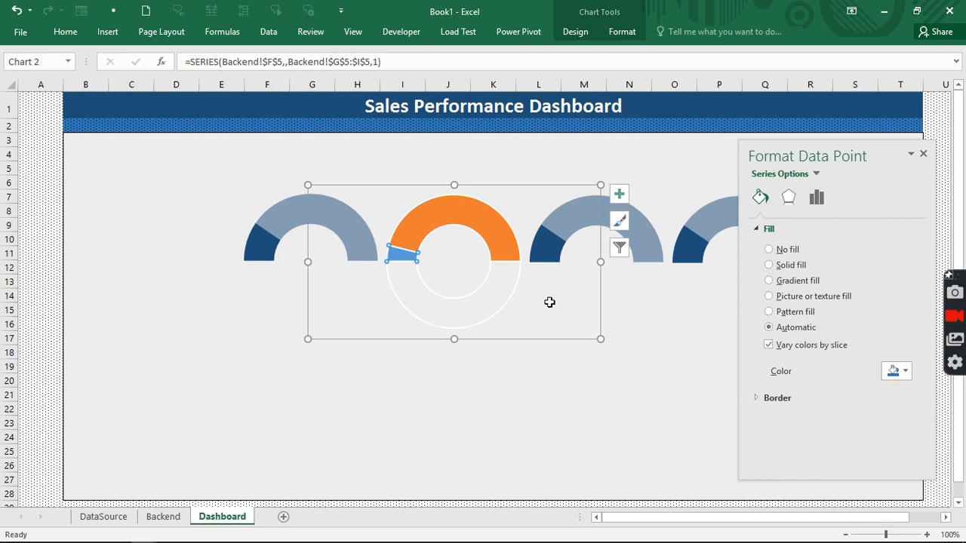
- Make the second gauge's orange arc blue with 50% transparency
click(468, 218)
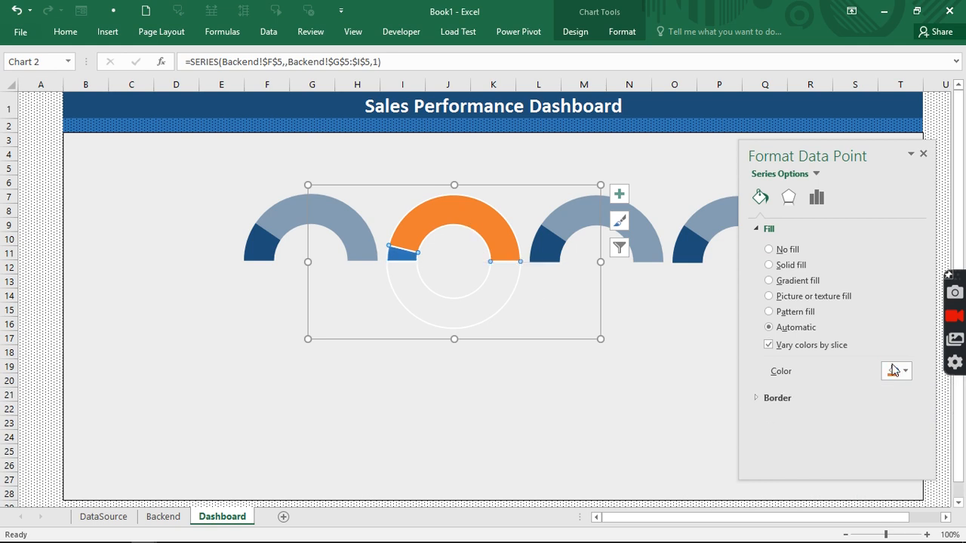
click(896, 371)
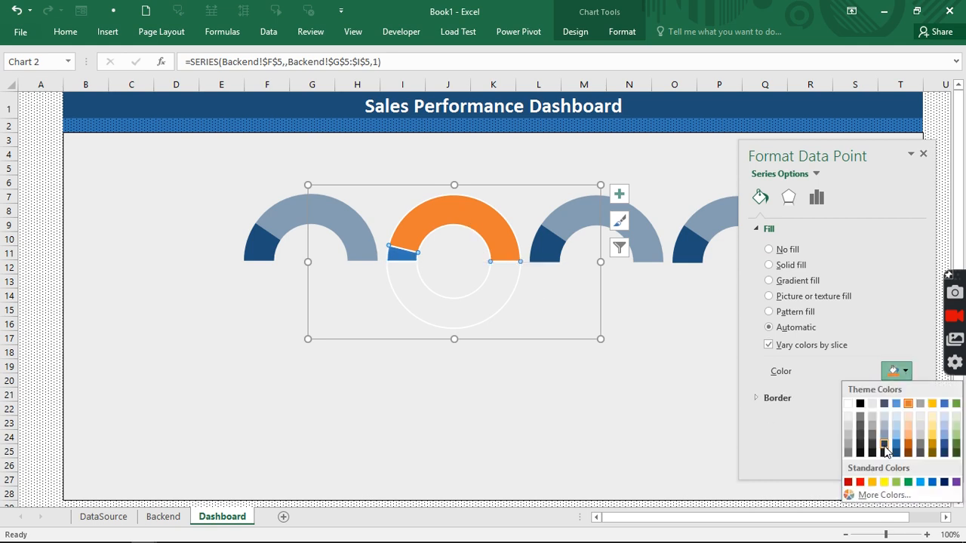
click(891, 449)
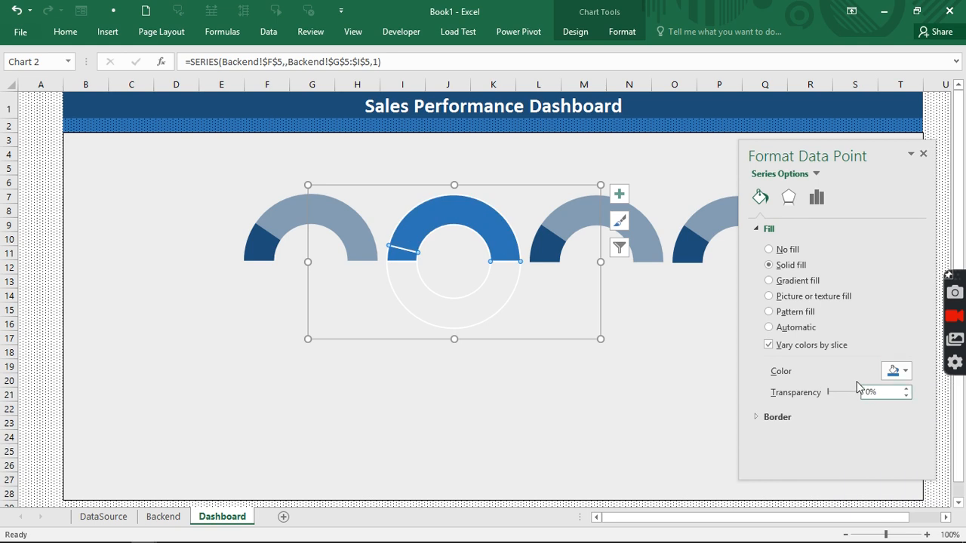
key(Return)
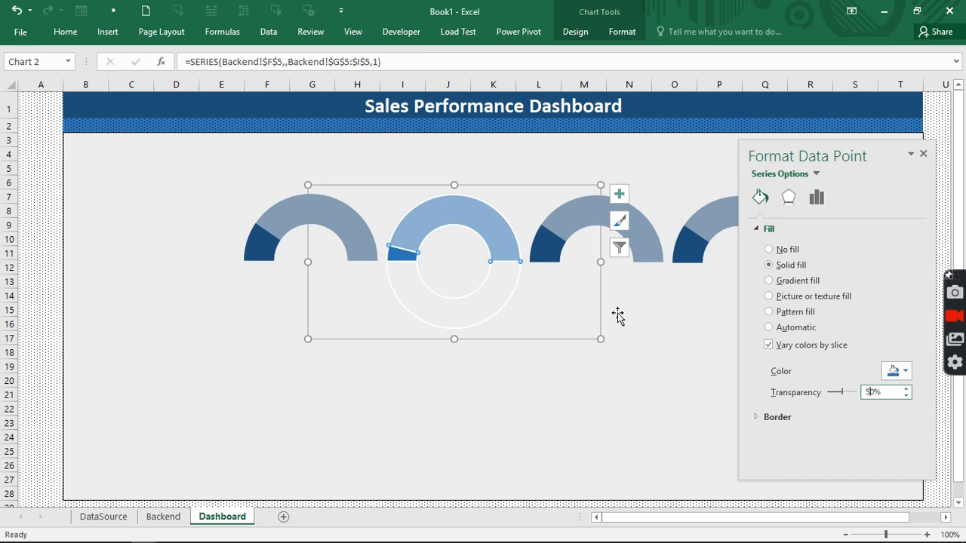
click(505, 365)
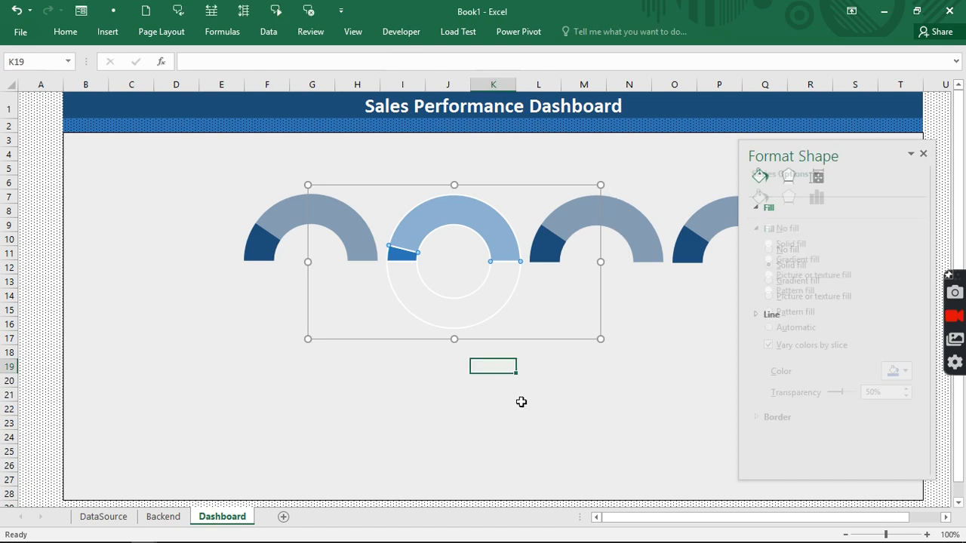
click(521, 404)
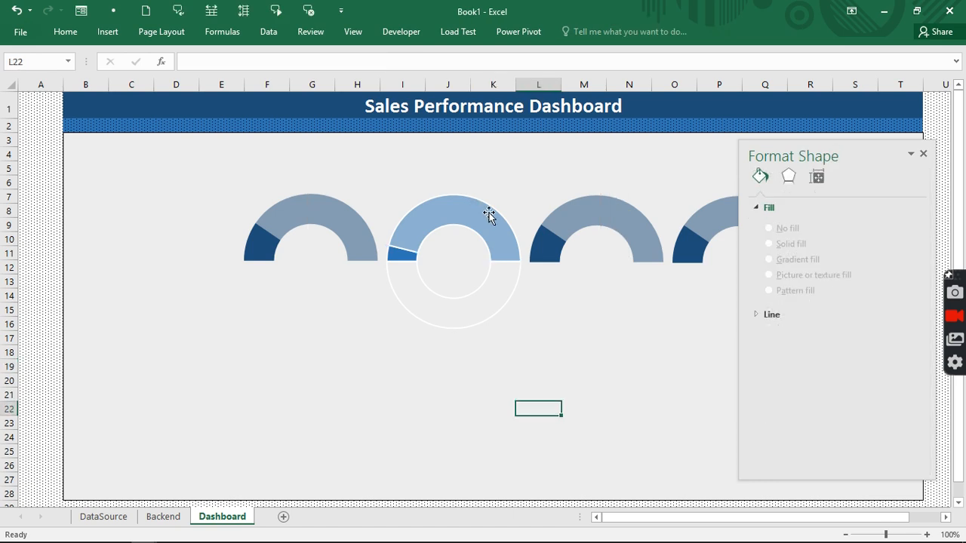
- Set the second gauge's doughnut series outline to No Outline
click(457, 211)
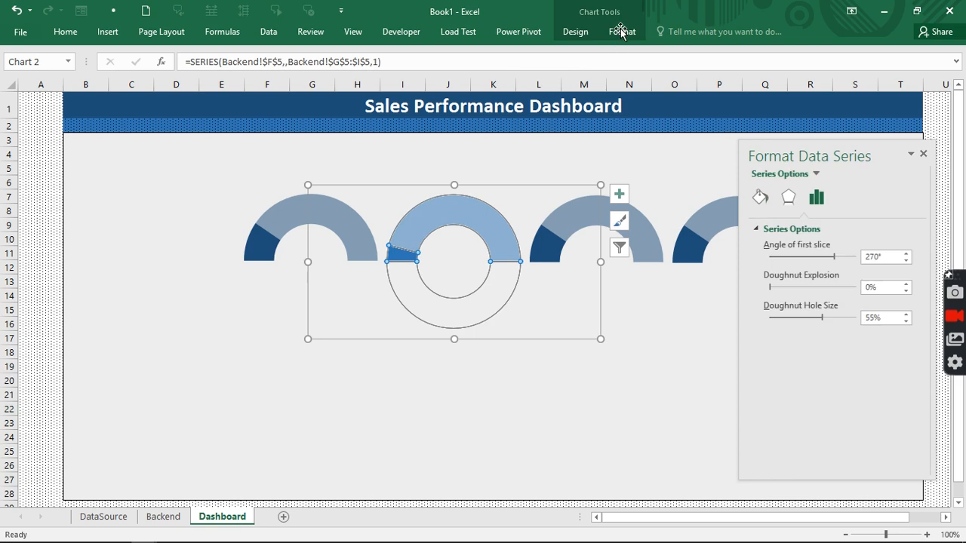
click(621, 32)
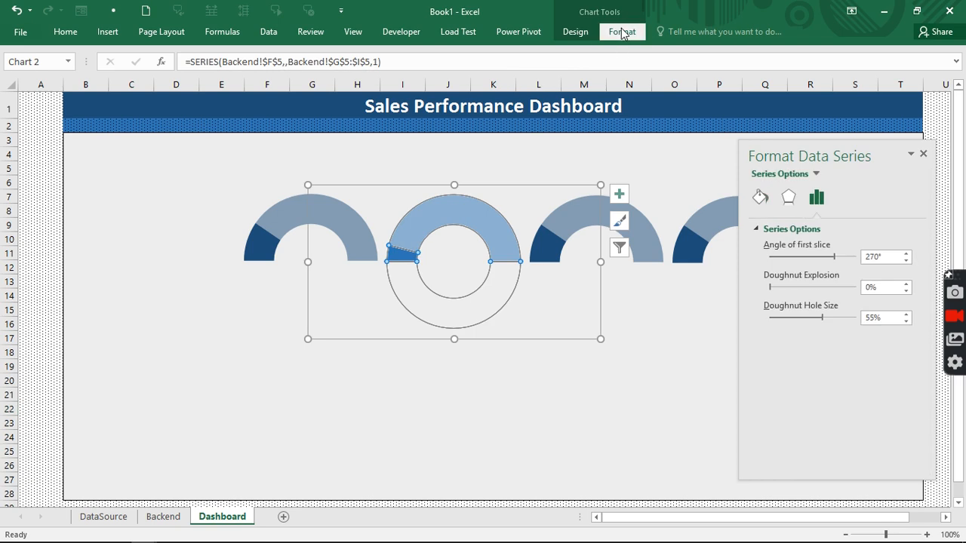
click(620, 32)
click(382, 66)
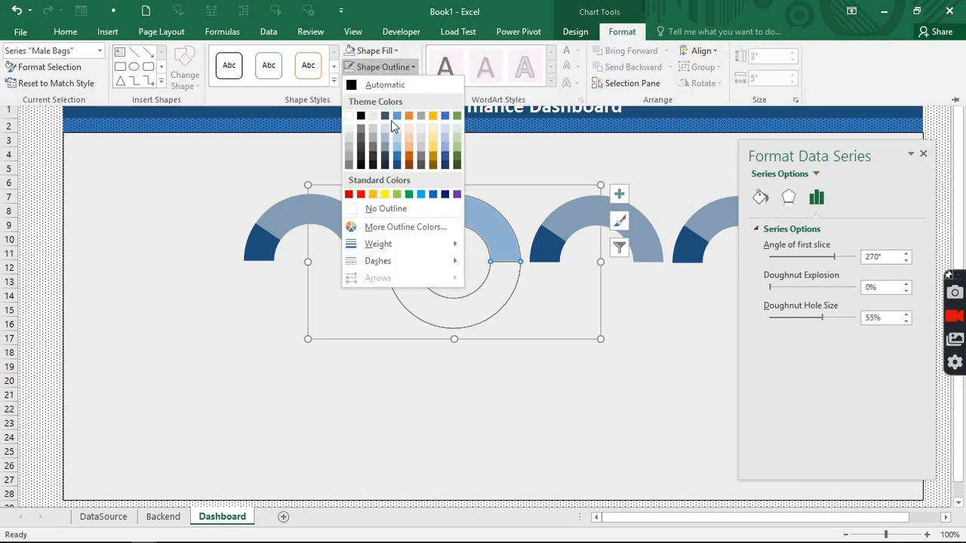
click(356, 216)
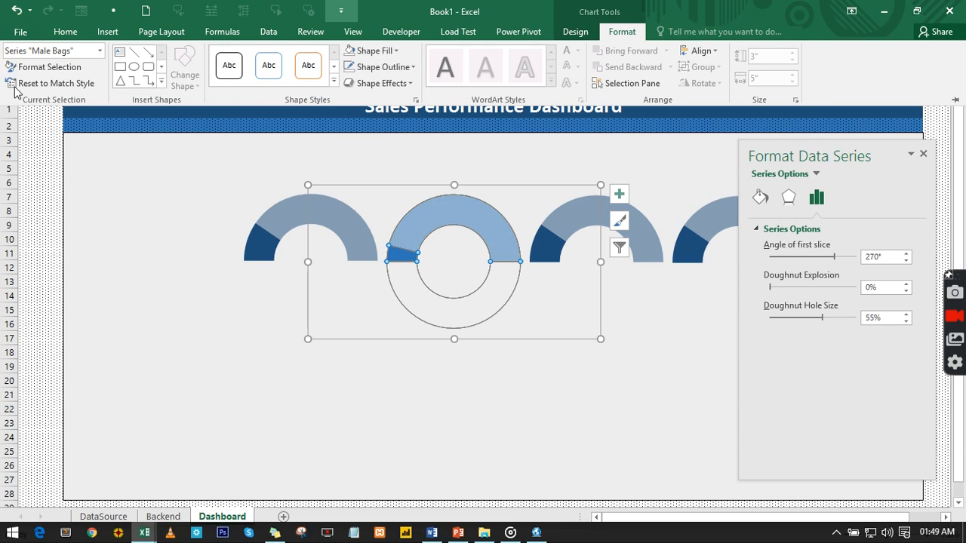
- Deselect the second gauge and select the third gauge chart
click(449, 384)
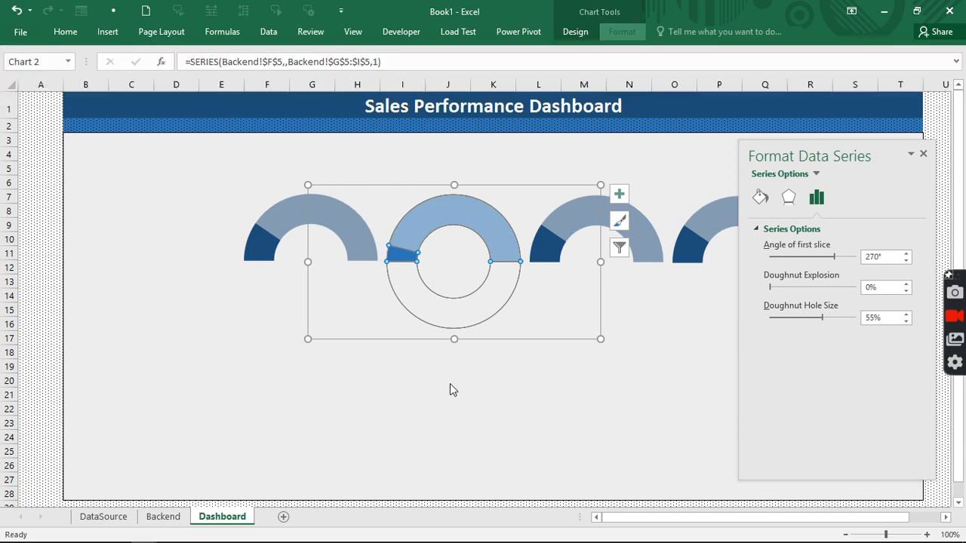
click(449, 383)
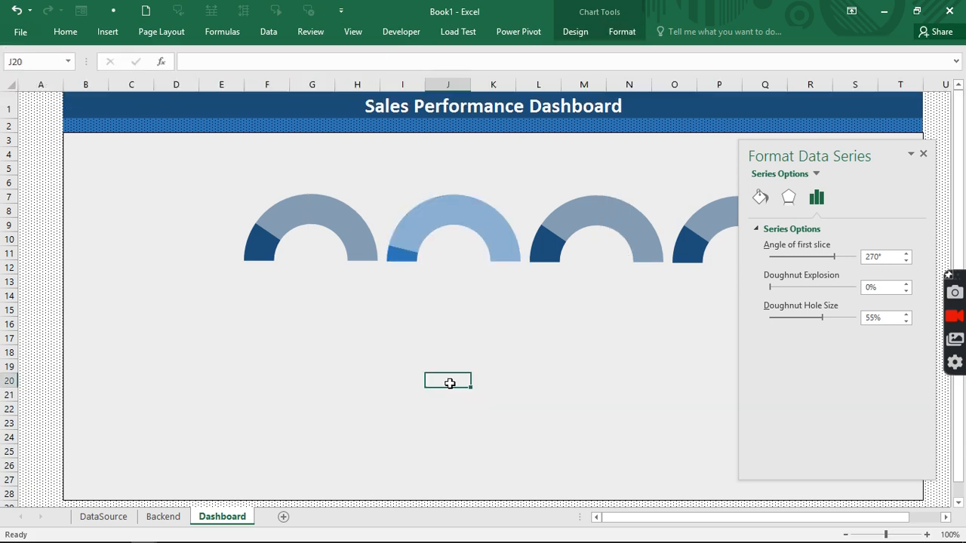
click(596, 215)
- Point the third gauge's chart data range at the Men Shoes row, Backend!$F$6:$I$6
right_click(596, 217)
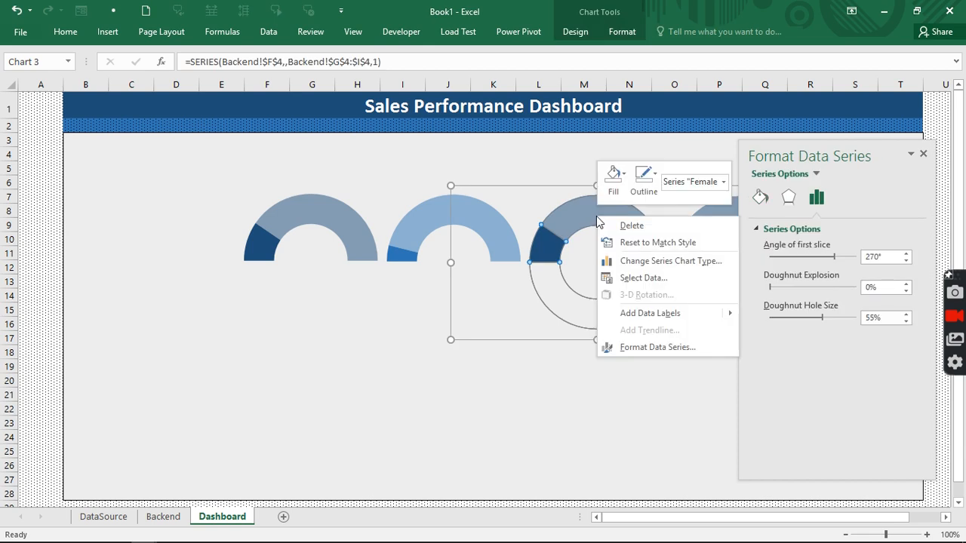
click(626, 279)
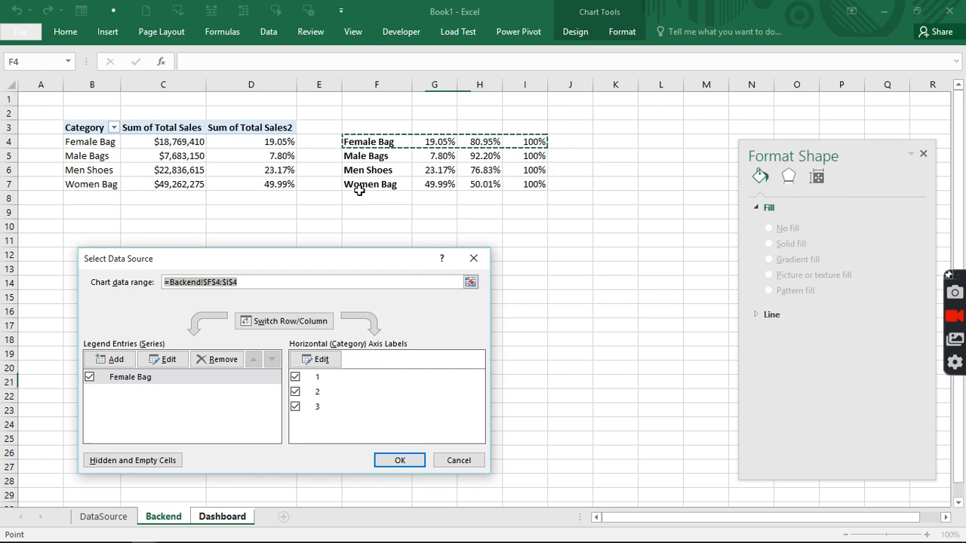
click(411, 170)
drag(410, 170, 540, 171)
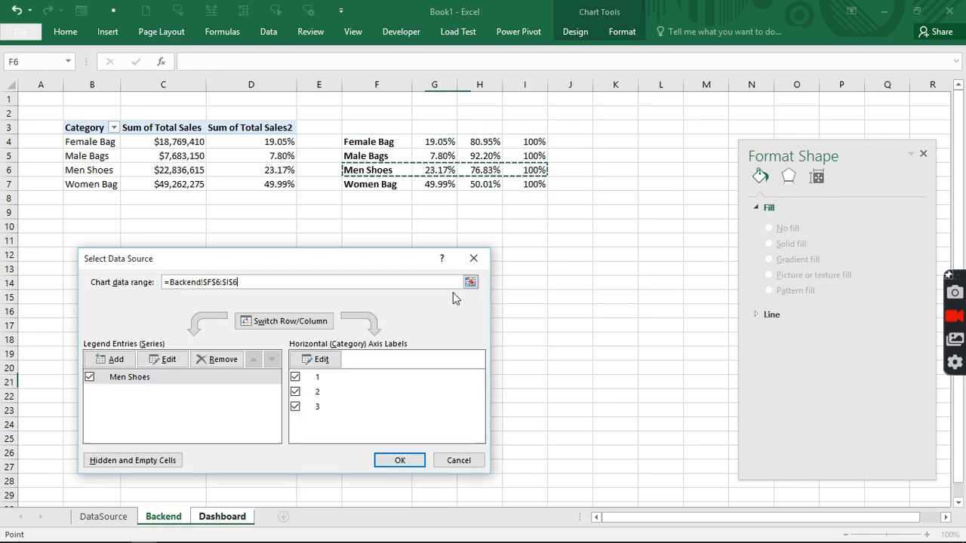
click(400, 460)
click(631, 310)
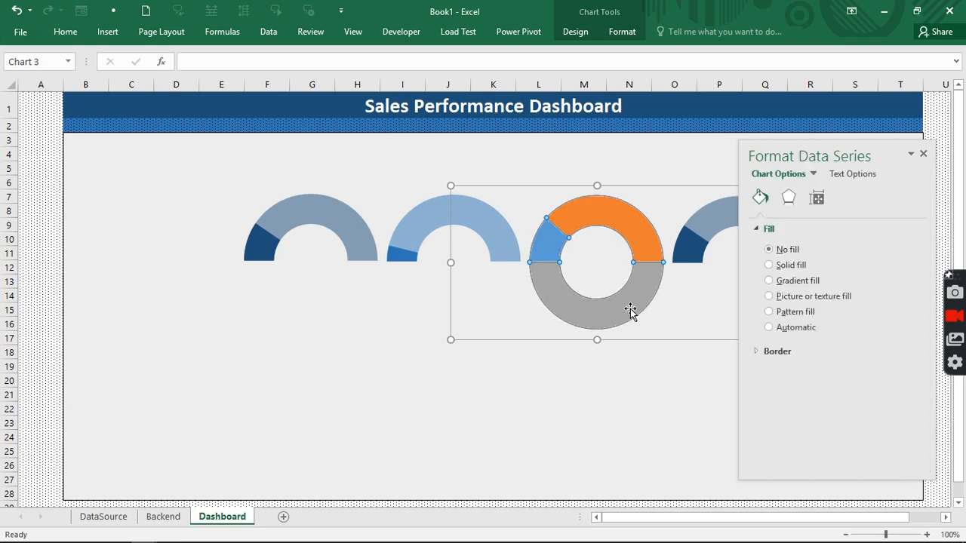
- Give the third gauge's grey bottom half No fill and colour its small slice Orange, Accent 2, Darker 50%
click(630, 310)
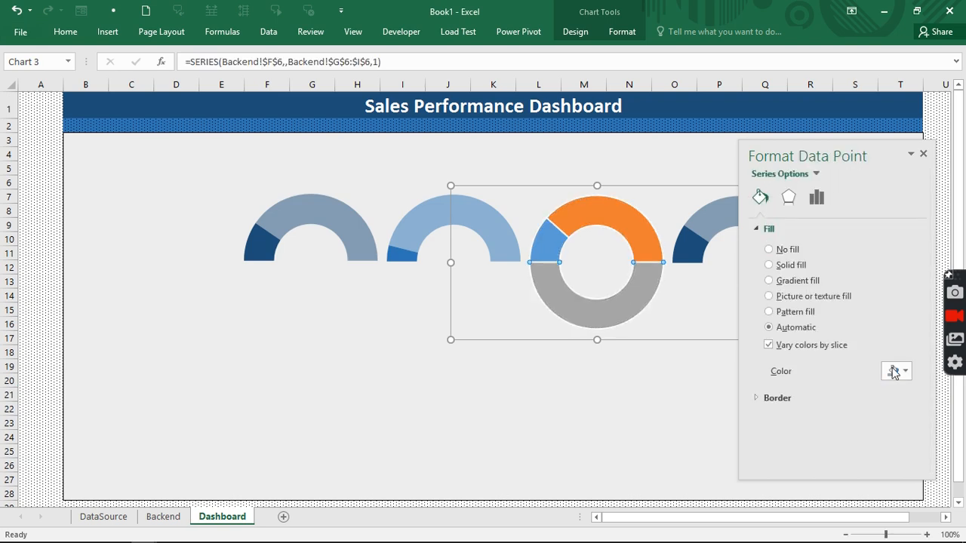
click(768, 249)
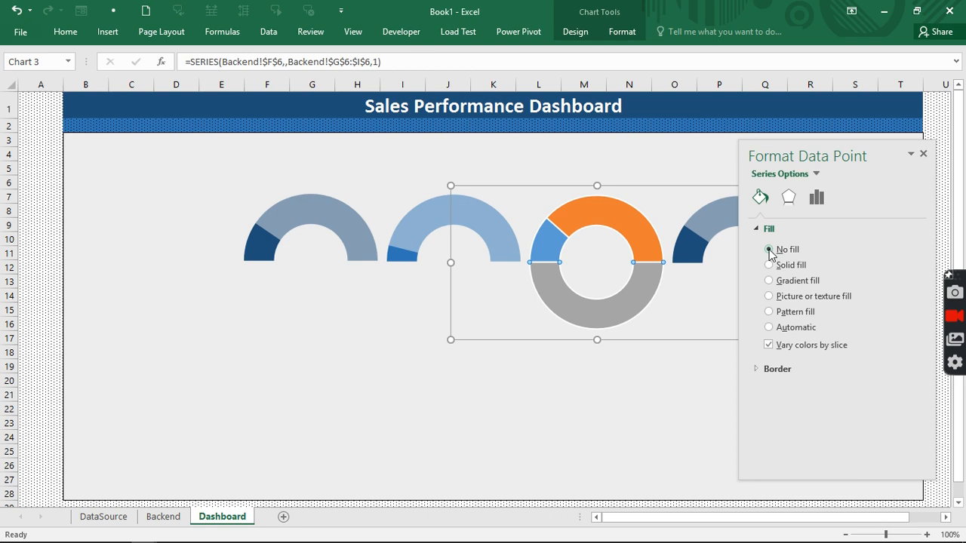
click(549, 241)
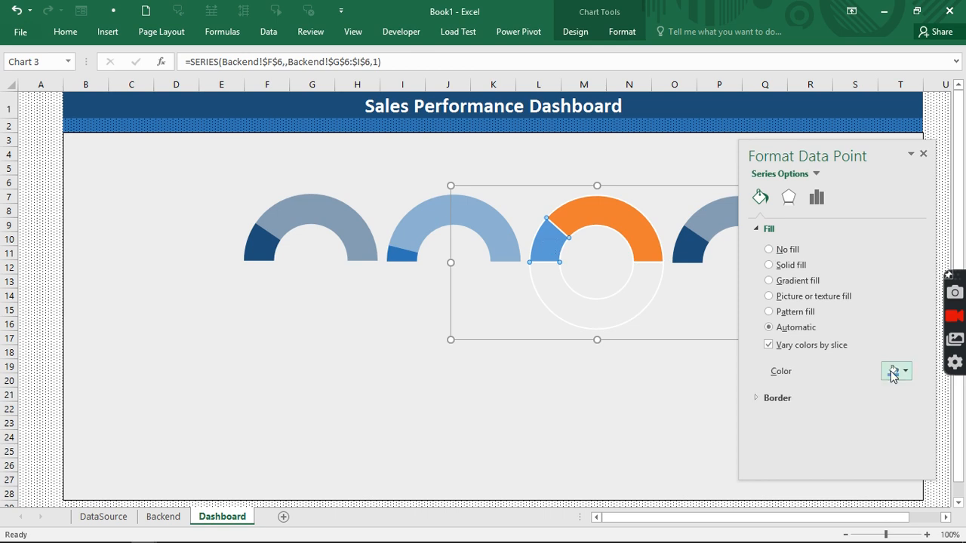
click(892, 372)
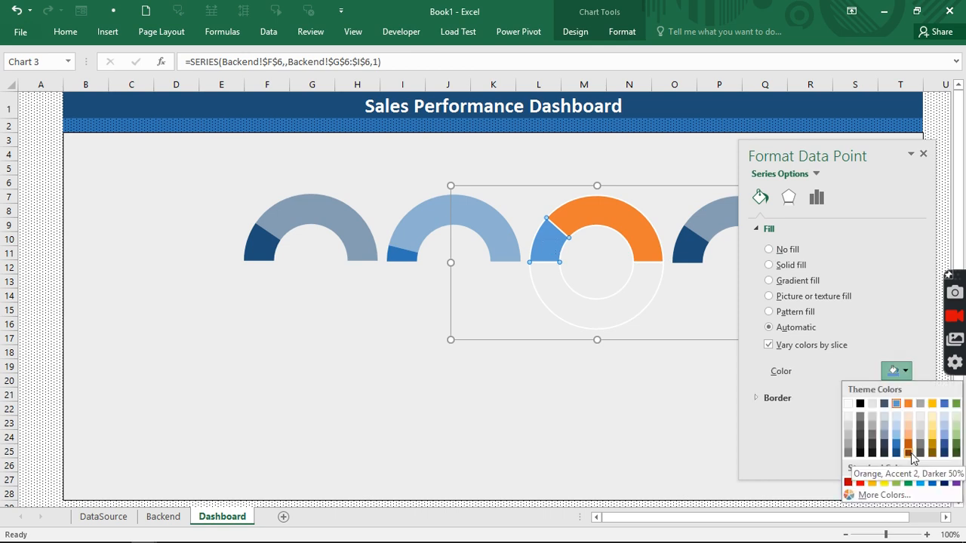
click(908, 452)
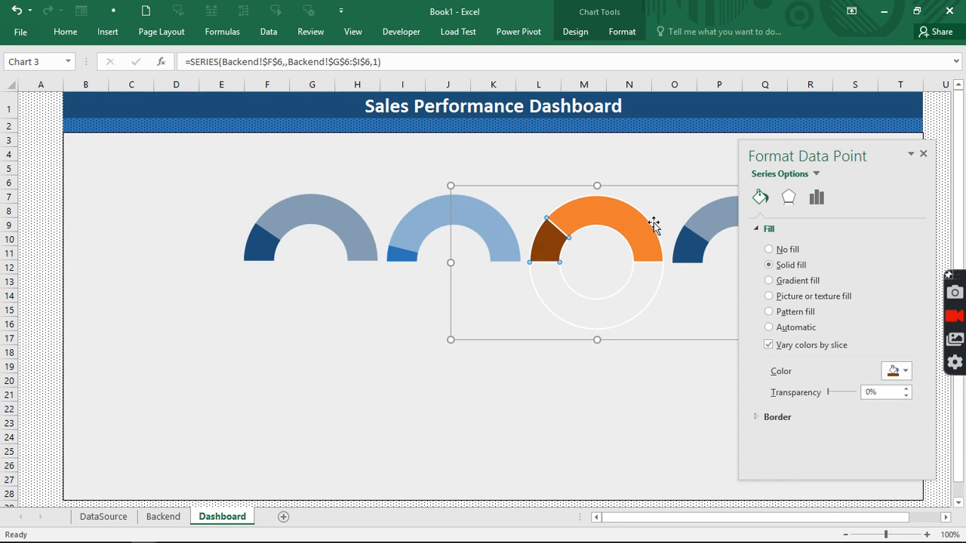
- Colour the third gauge's main arc Orange, Accent 2, Darker 50%
click(636, 223)
click(768, 326)
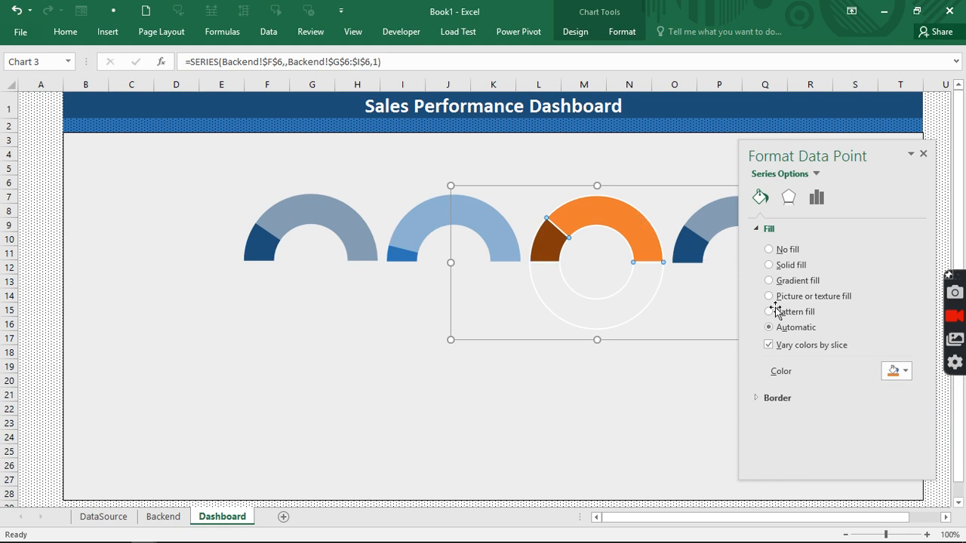
click(892, 371)
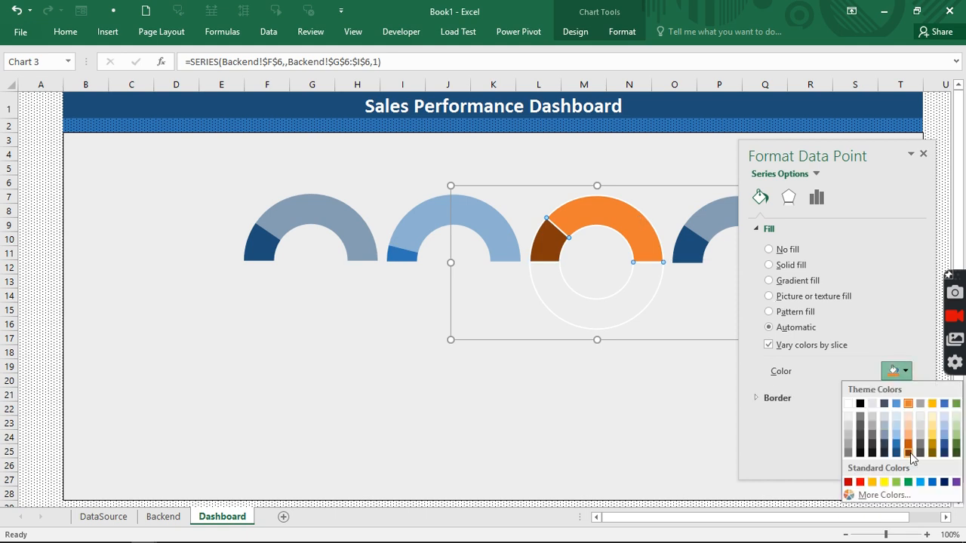
click(908, 452)
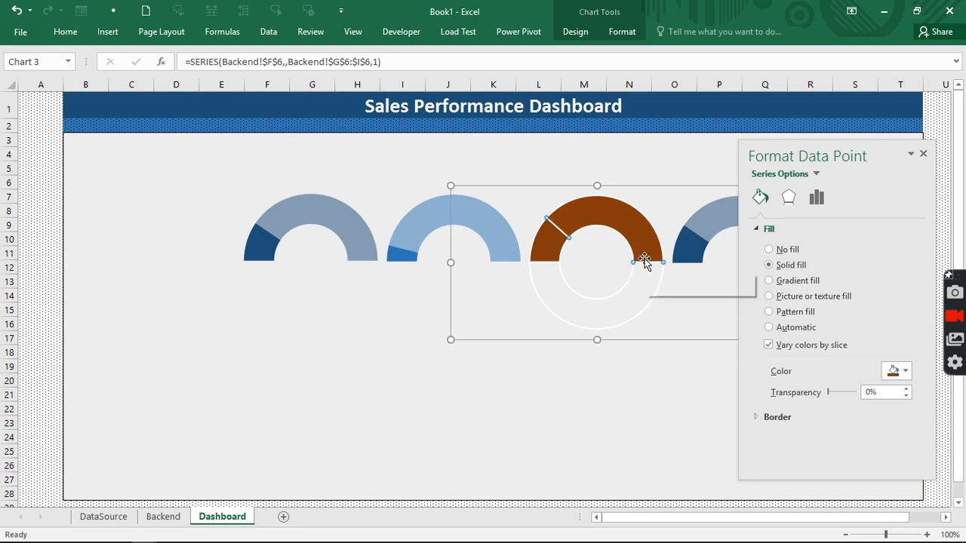
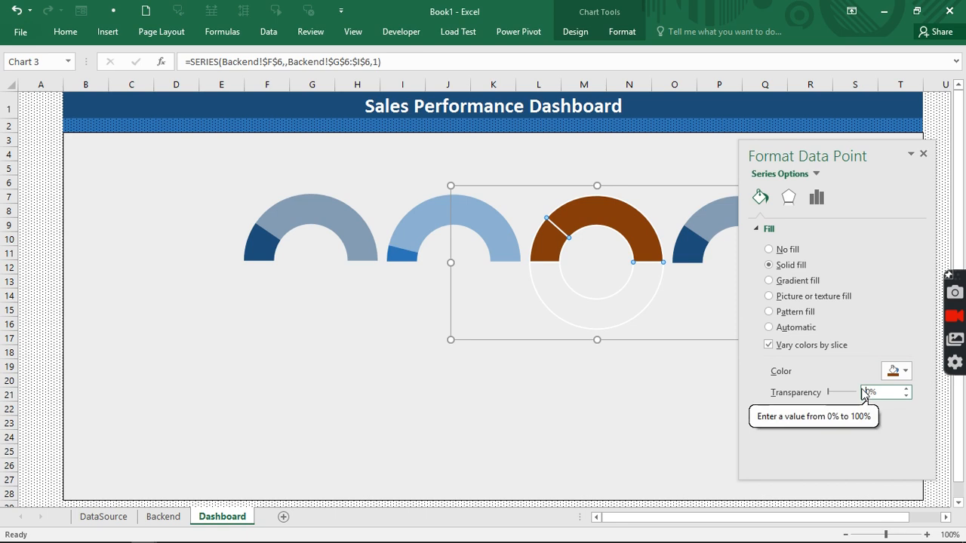
- Make the brown gauge's remaining slice 50% transparent and set its doughnut to No Outline
click(835, 392)
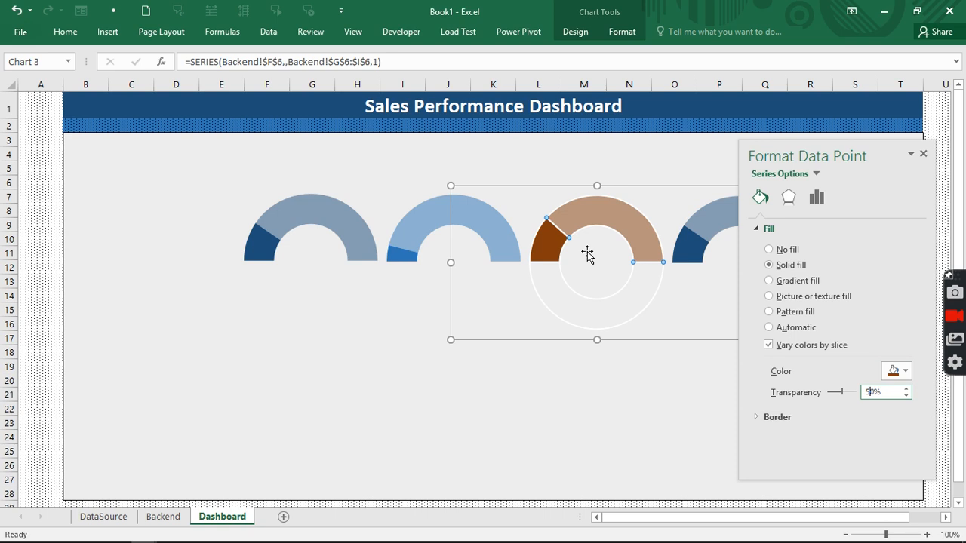
click(608, 393)
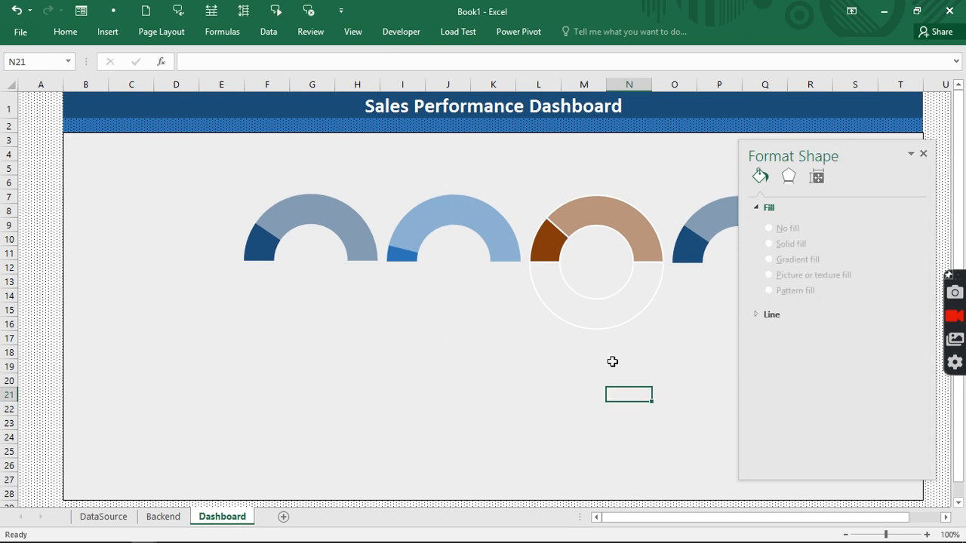
click(607, 225)
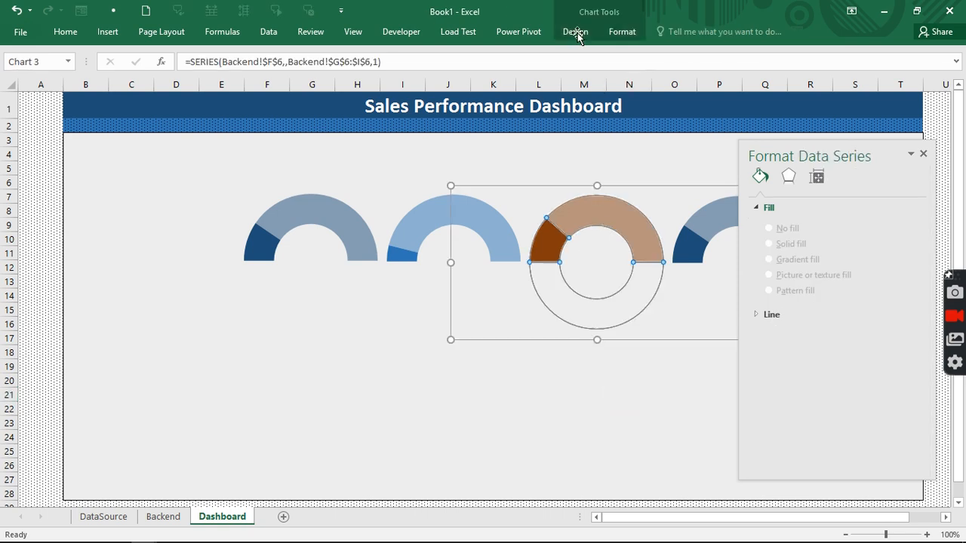
click(621, 32)
click(397, 67)
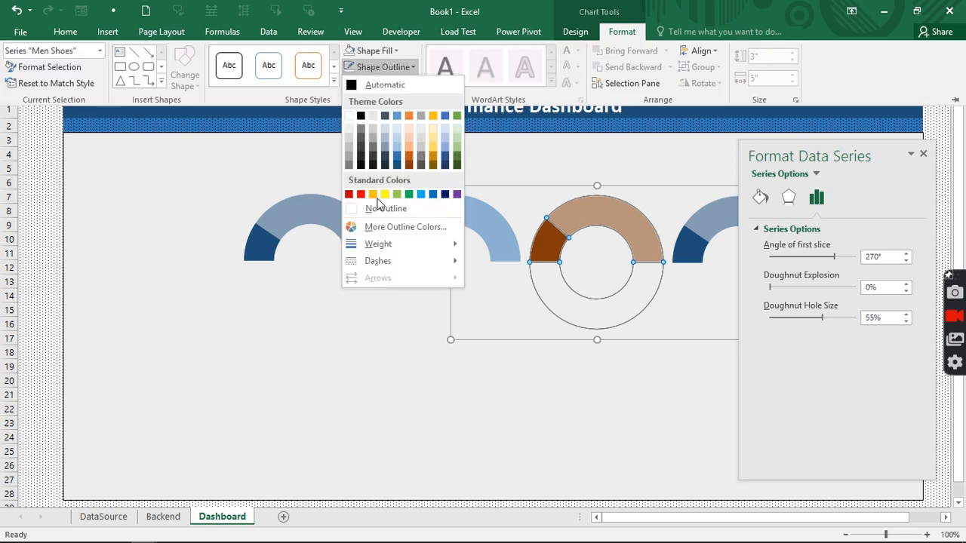
click(357, 210)
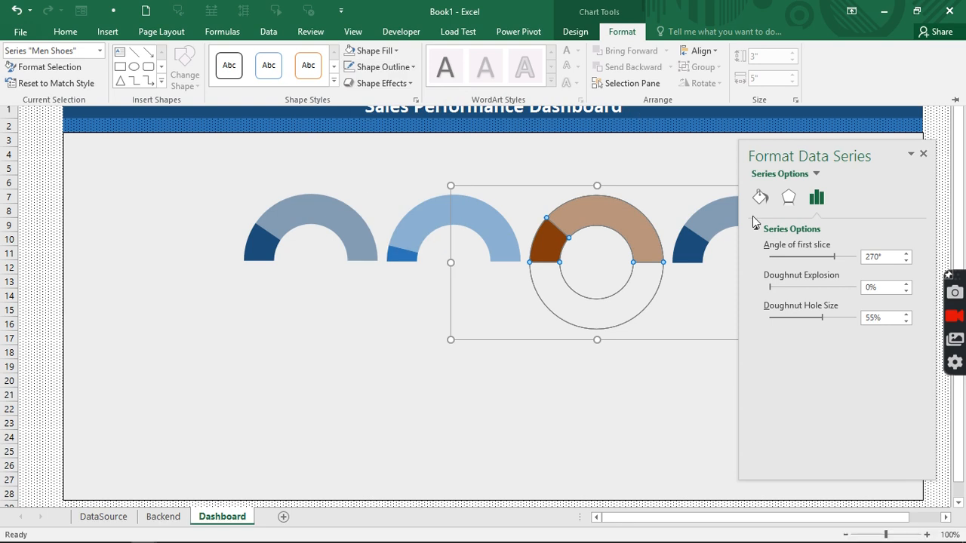
click(720, 217)
click(718, 218)
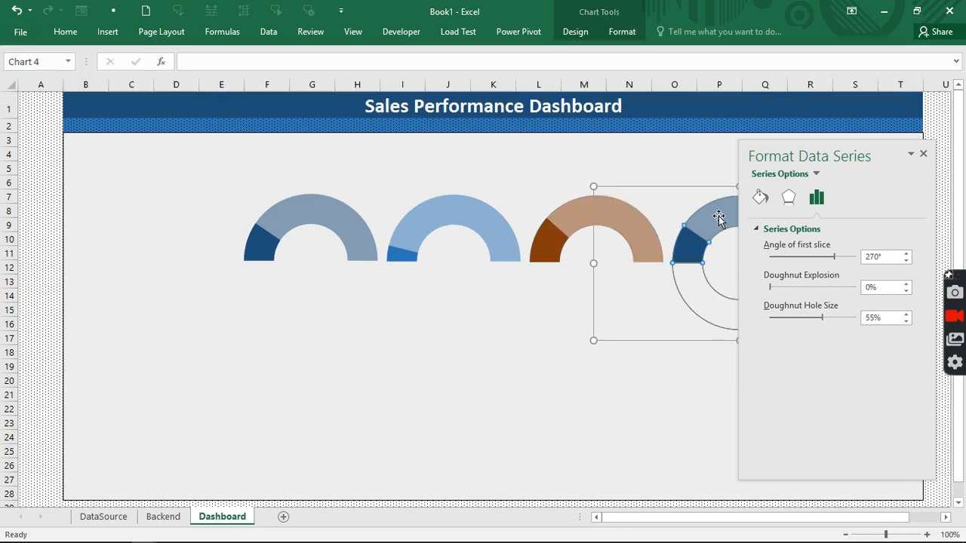
- Point the fourth gauge's chart data range at the Women Bag row, Backend!$F$7:$I$7
right_click(718, 218)
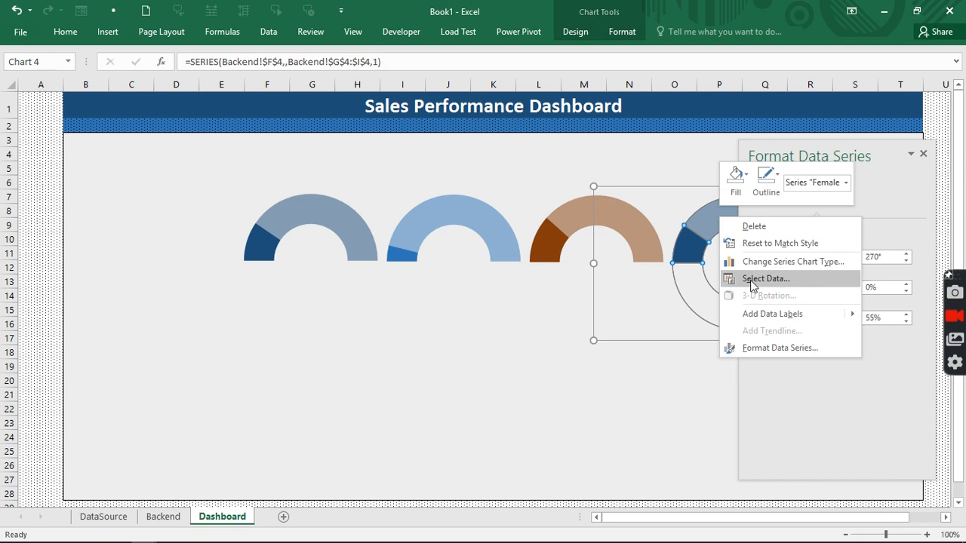
click(765, 278)
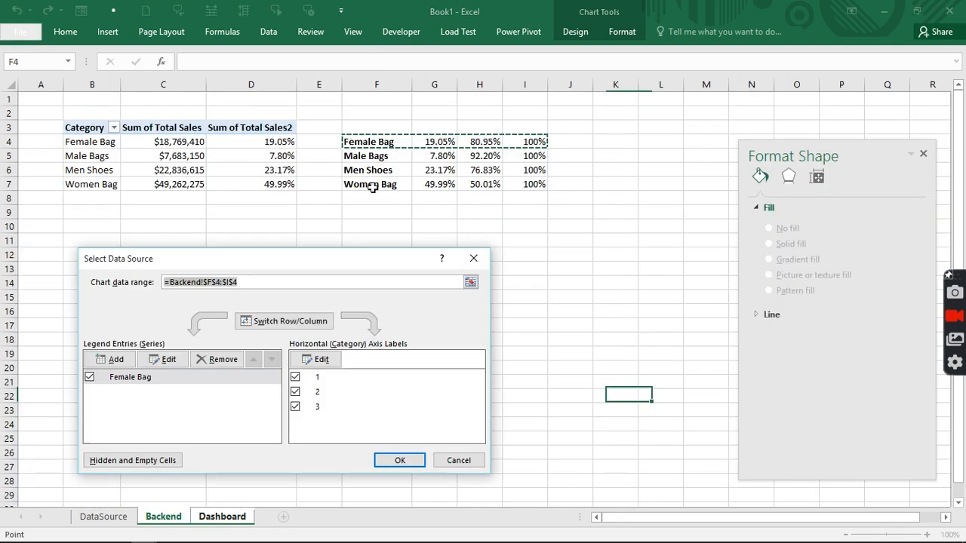
drag(371, 185, 511, 186)
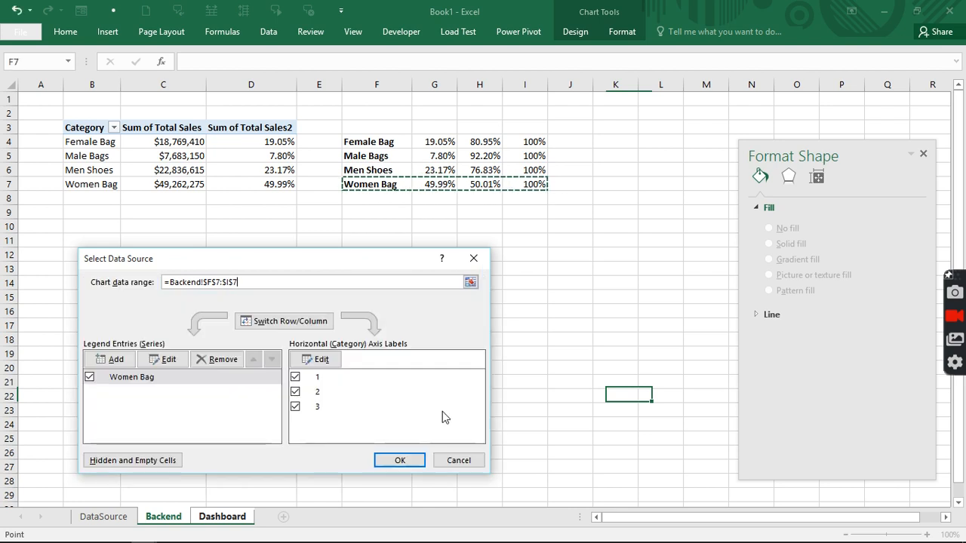
click(421, 462)
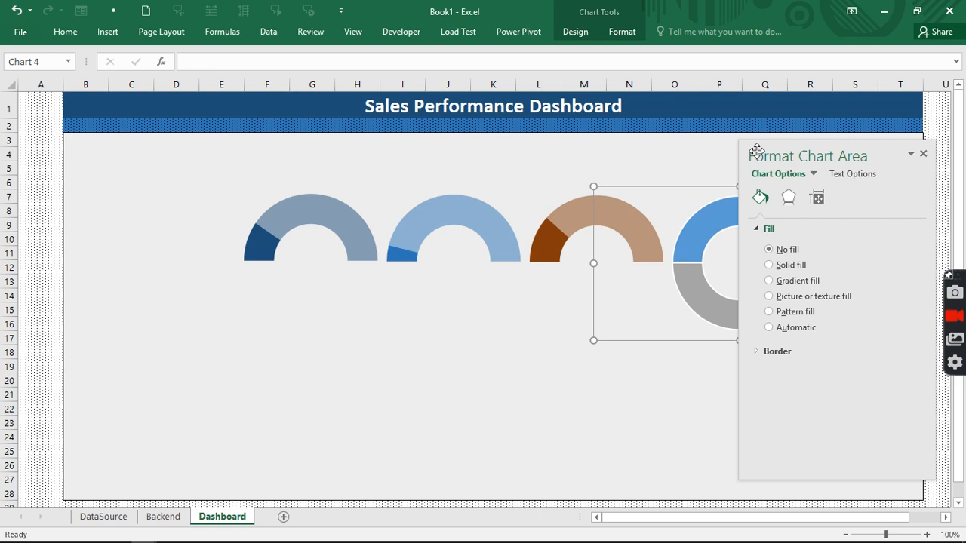
drag(757, 151, 352, 162)
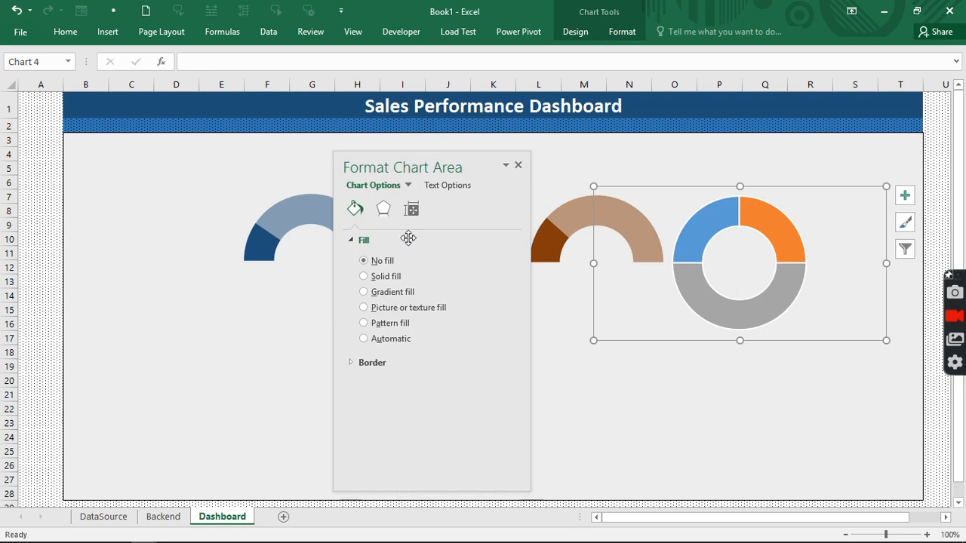
- Give the fourth gauge's bottom slice No fill and colour its left slice dark orange
click(732, 302)
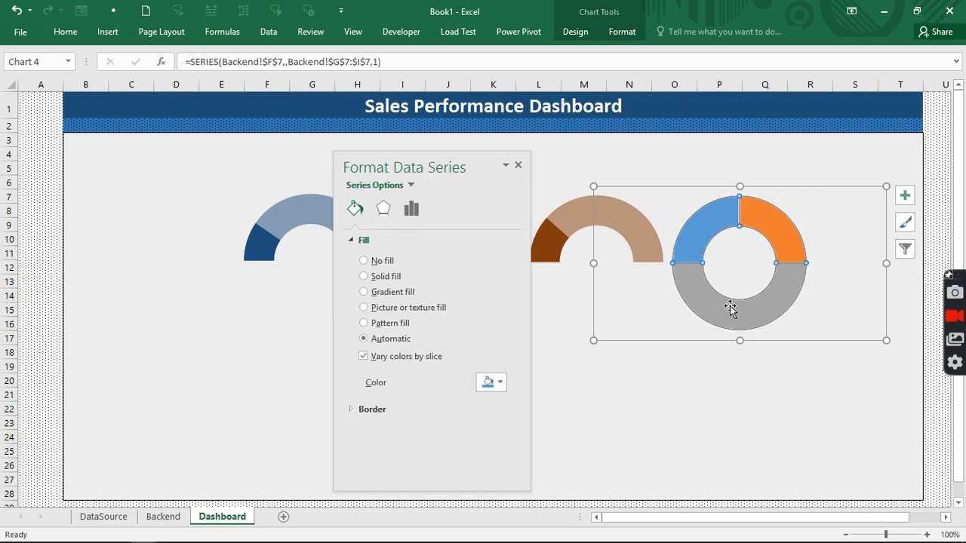
click(747, 310)
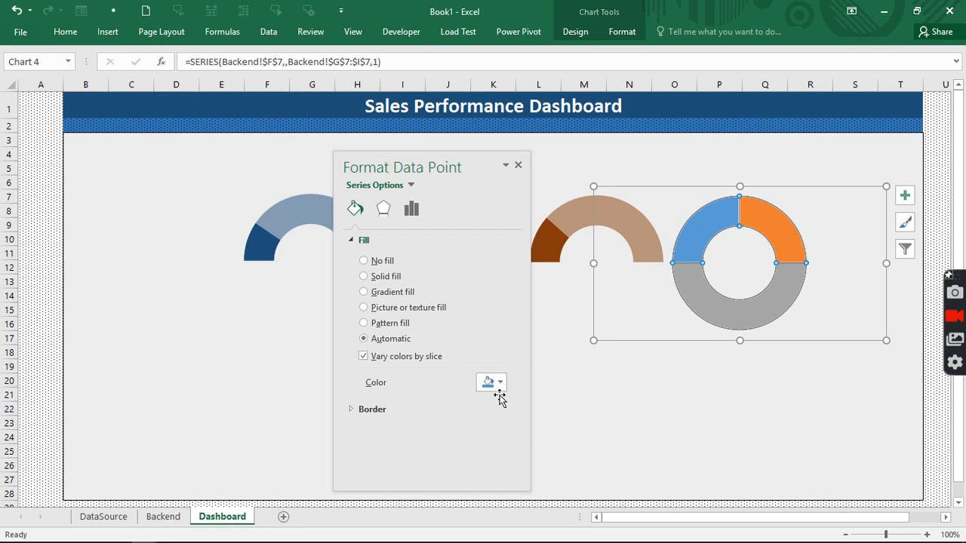
click(364, 260)
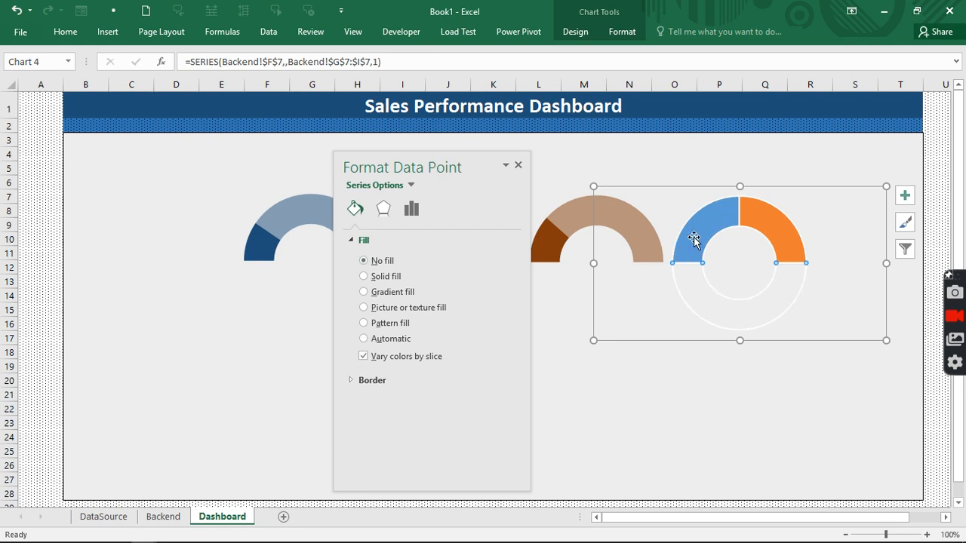
click(693, 237)
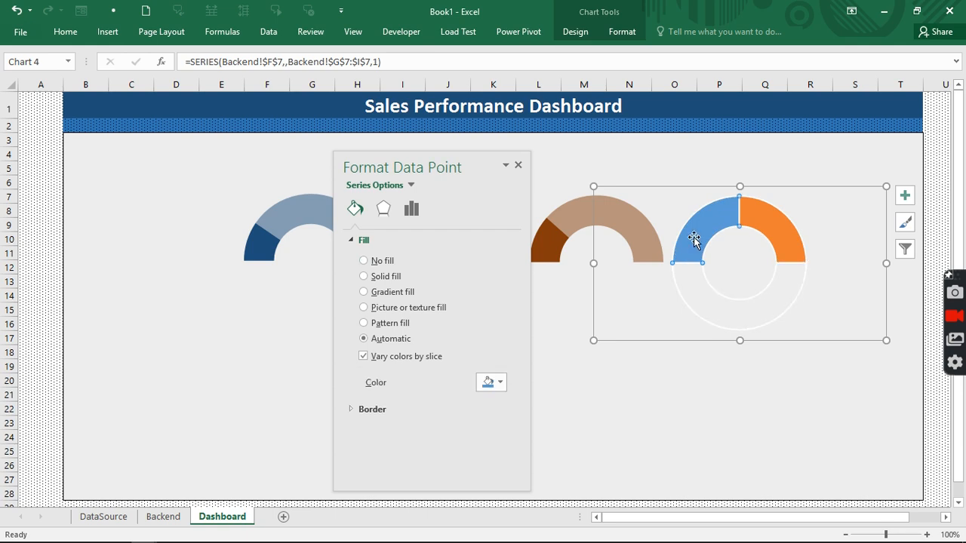
click(488, 383)
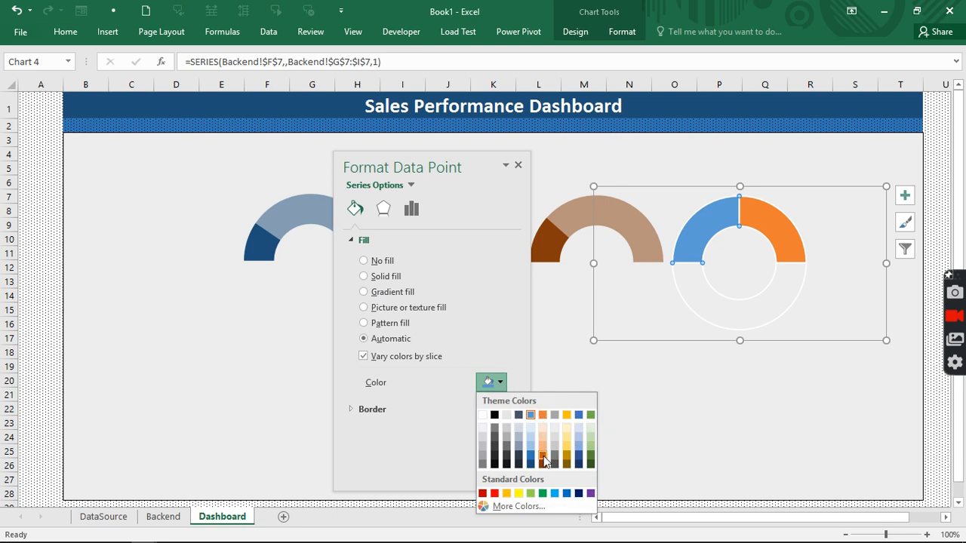
click(543, 457)
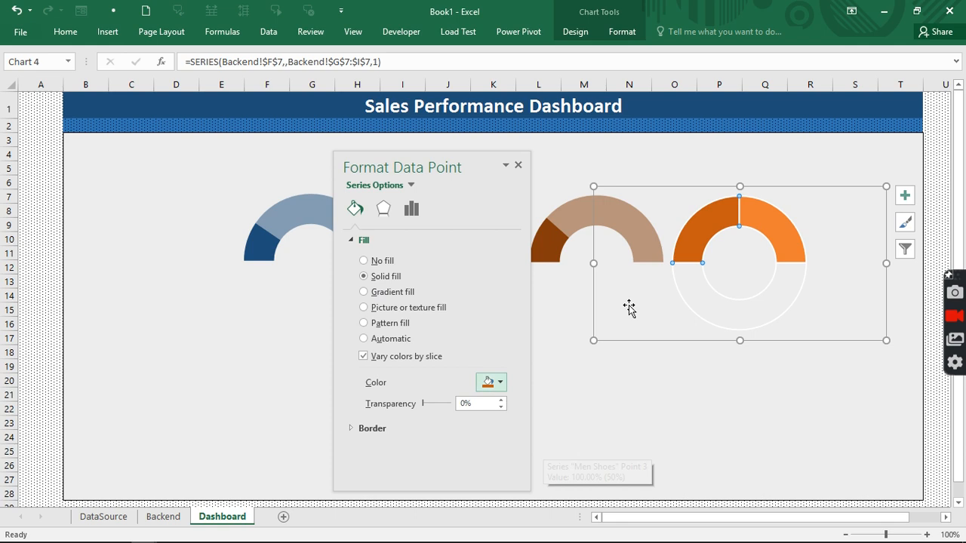
- Fill the fourth gauge's right slice orange at 50% transparency
click(770, 219)
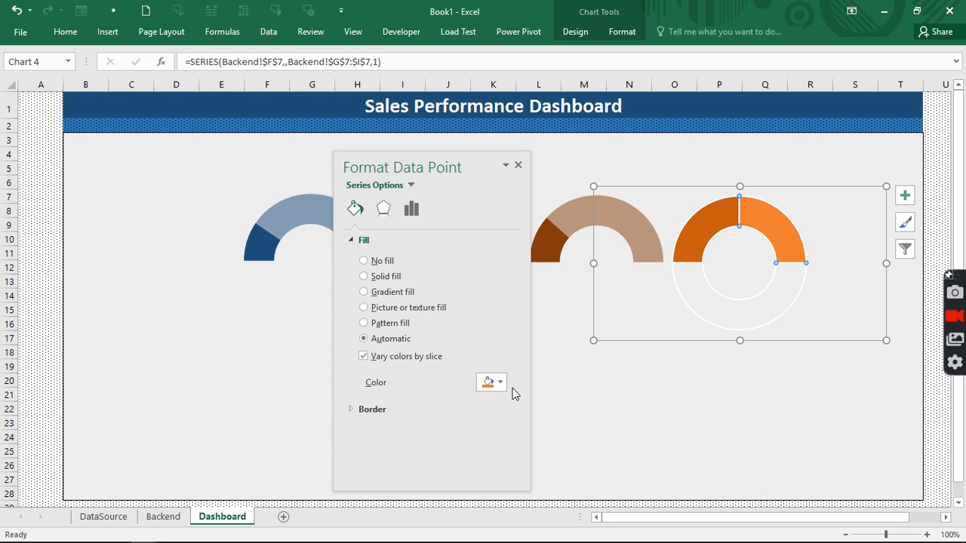
click(501, 384)
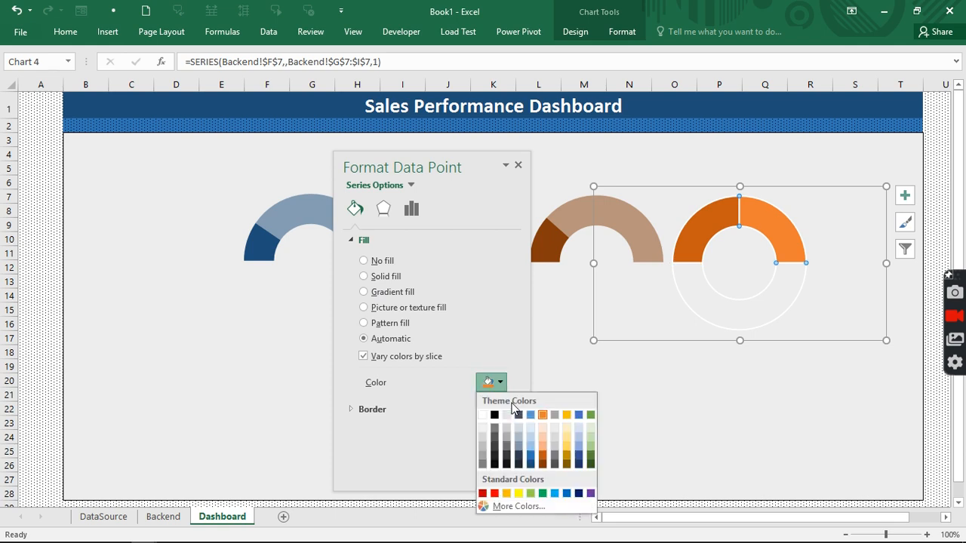
click(544, 455)
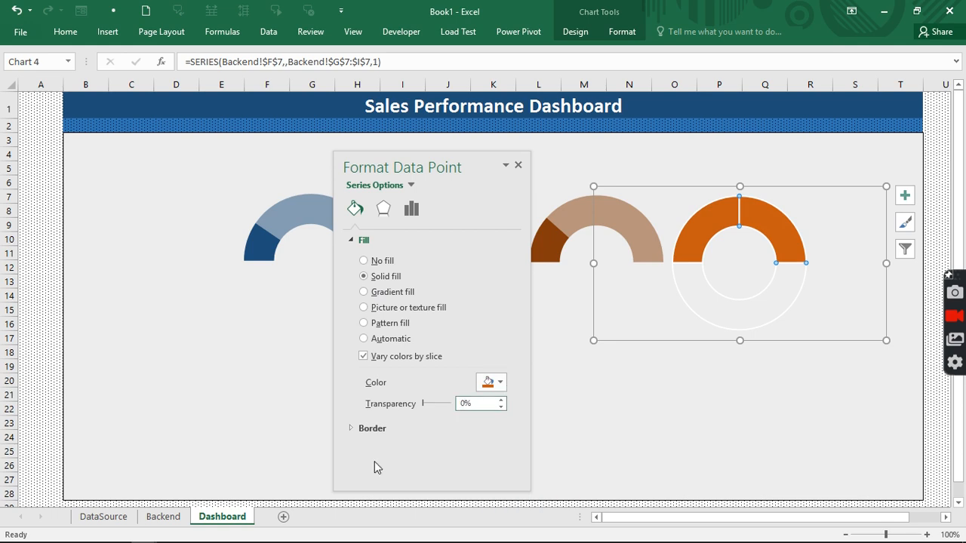
text(5)
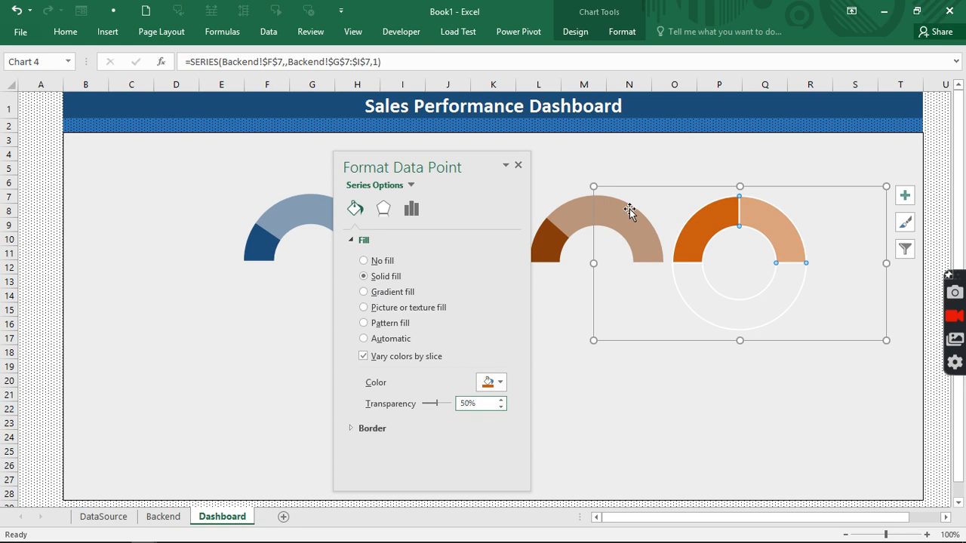
click(762, 392)
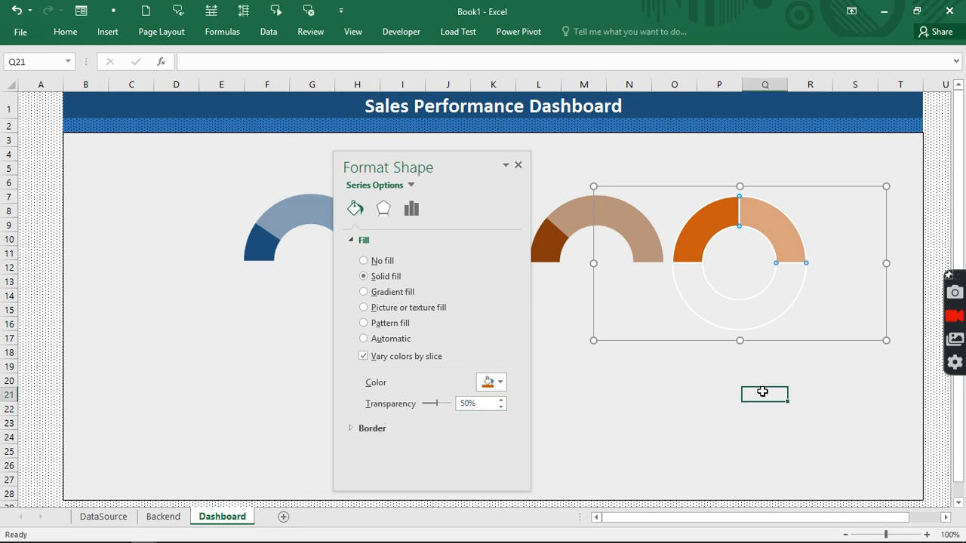
- Set the fourth doughnut series to No Outline and close the formatting pane
click(747, 221)
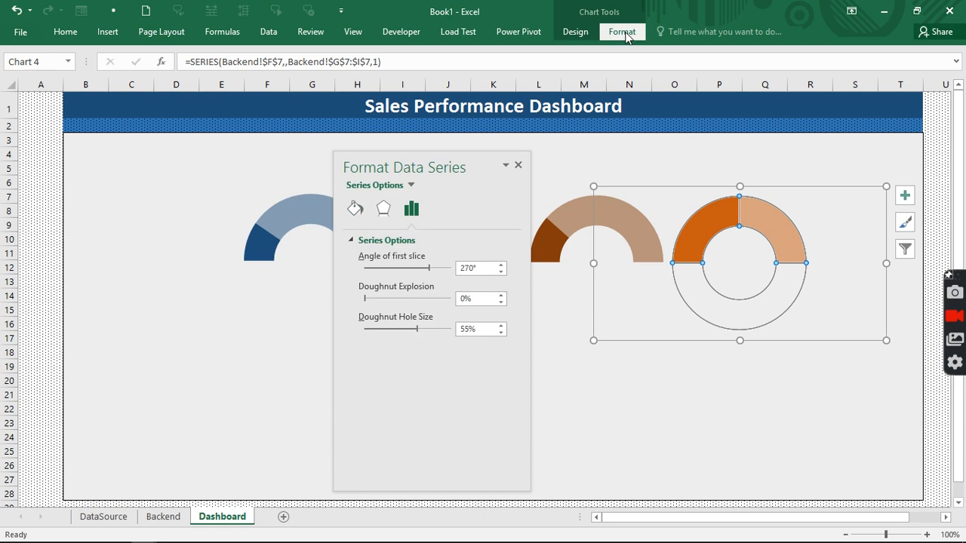
click(623, 34)
click(412, 67)
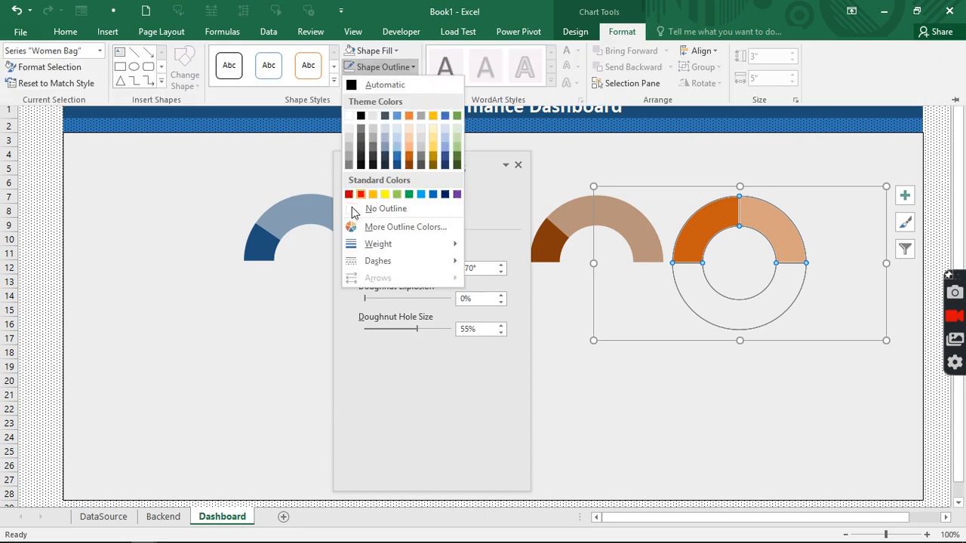
click(353, 206)
click(729, 398)
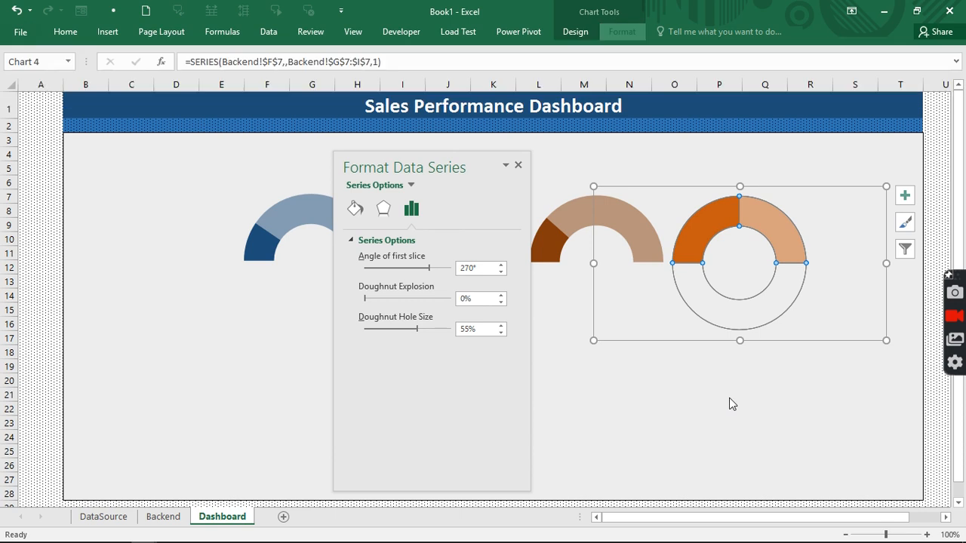
click(727, 396)
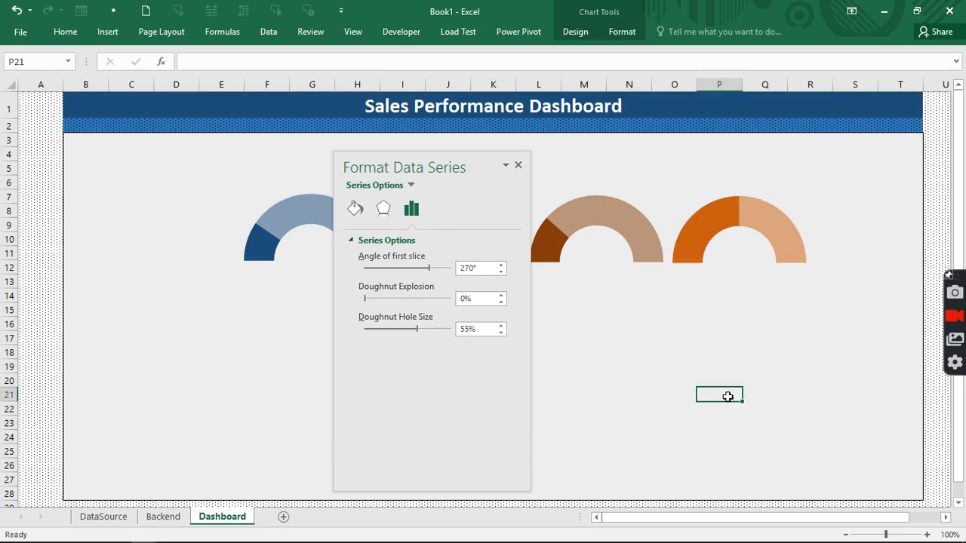
click(518, 165)
- Switch from the Business Performance workbook back to the Book1 dashboard via Switch Windows
mouse_move(468, 541)
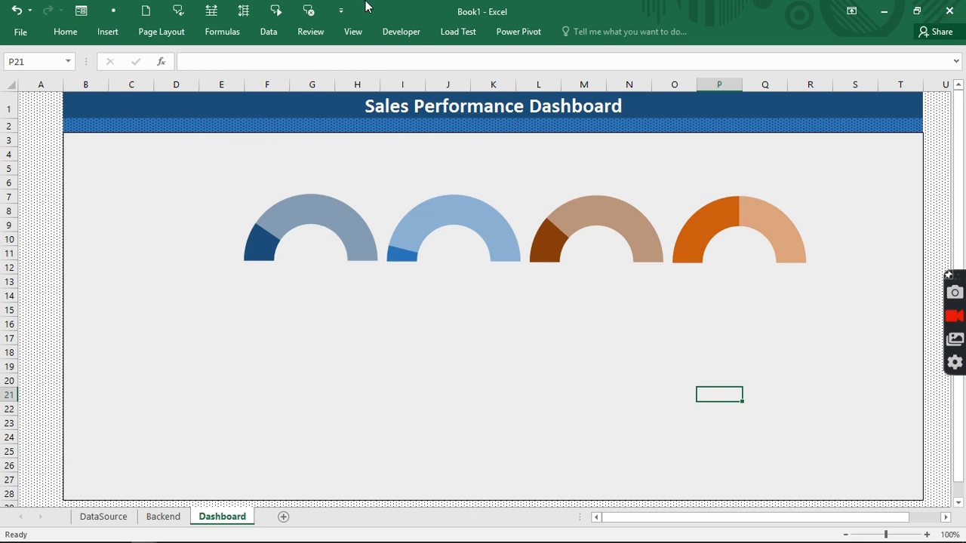
click(354, 39)
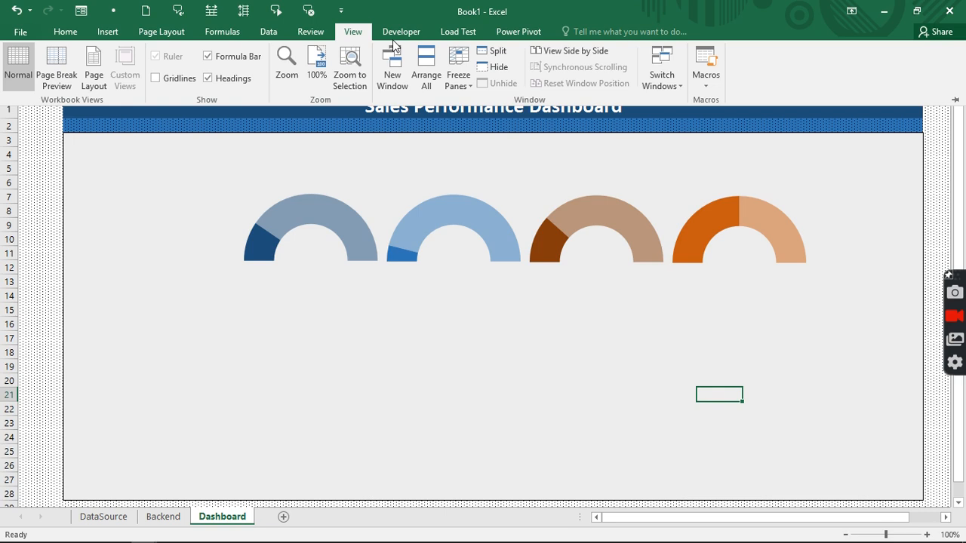
click(649, 77)
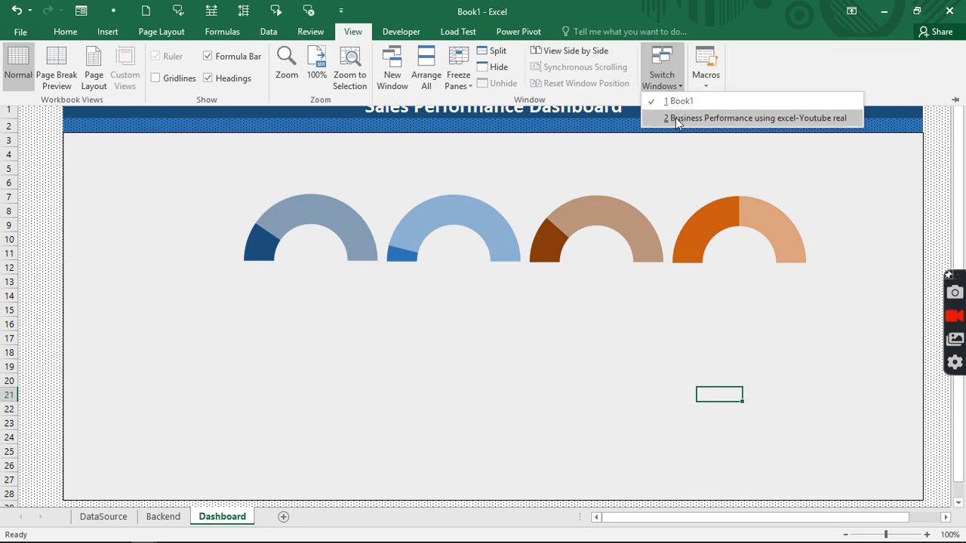
click(675, 118)
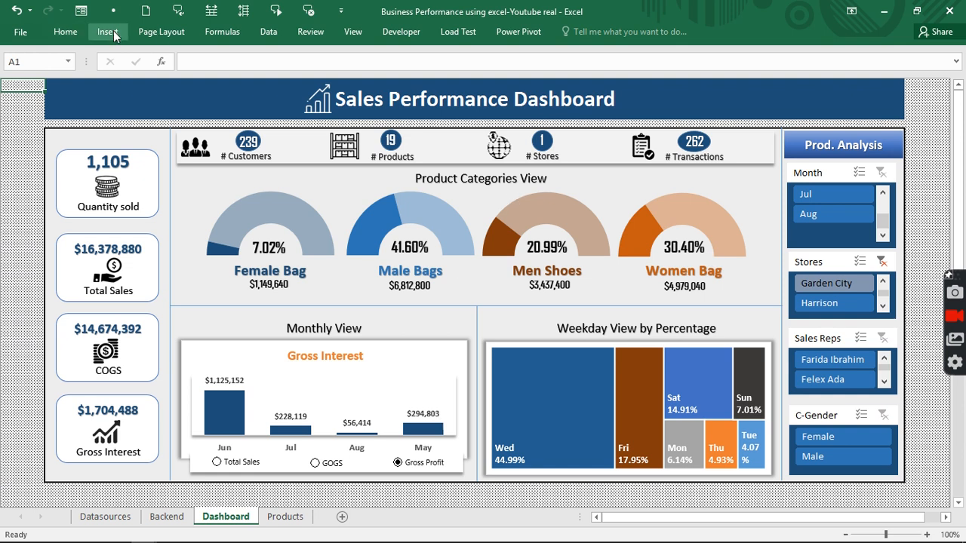
click(346, 37)
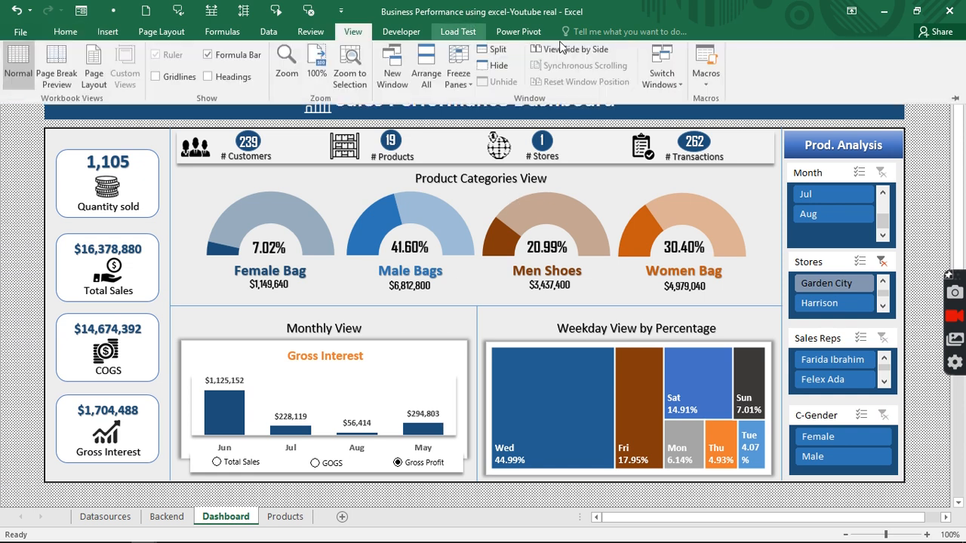
click(667, 83)
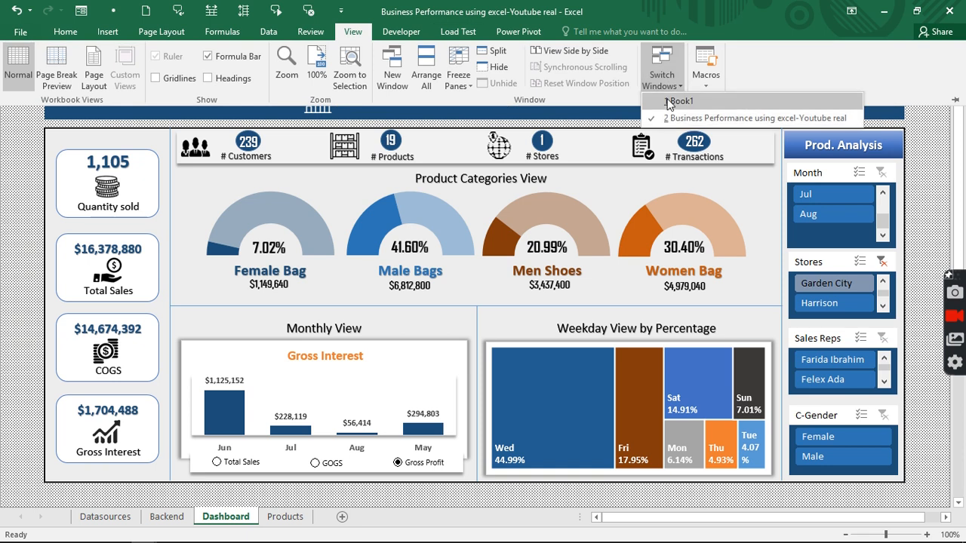
click(668, 101)
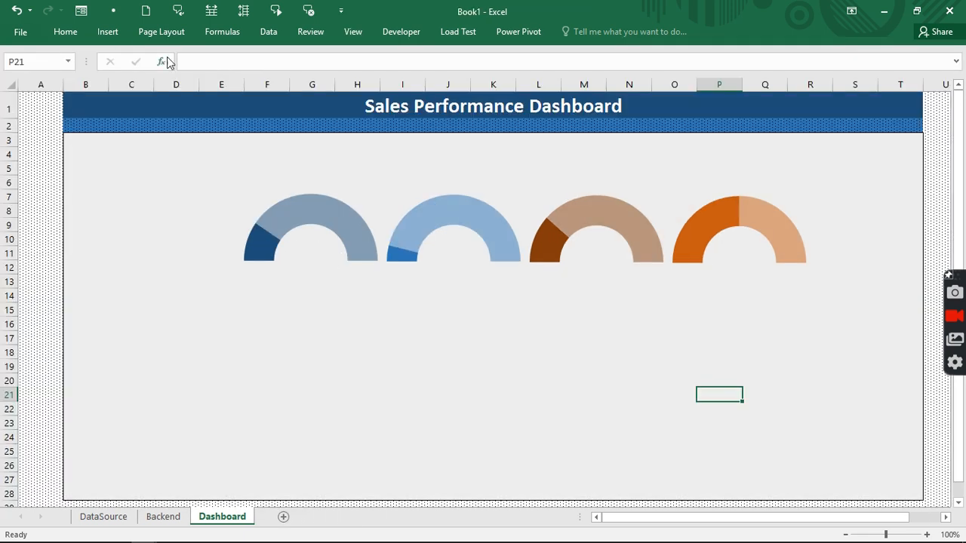
click(108, 33)
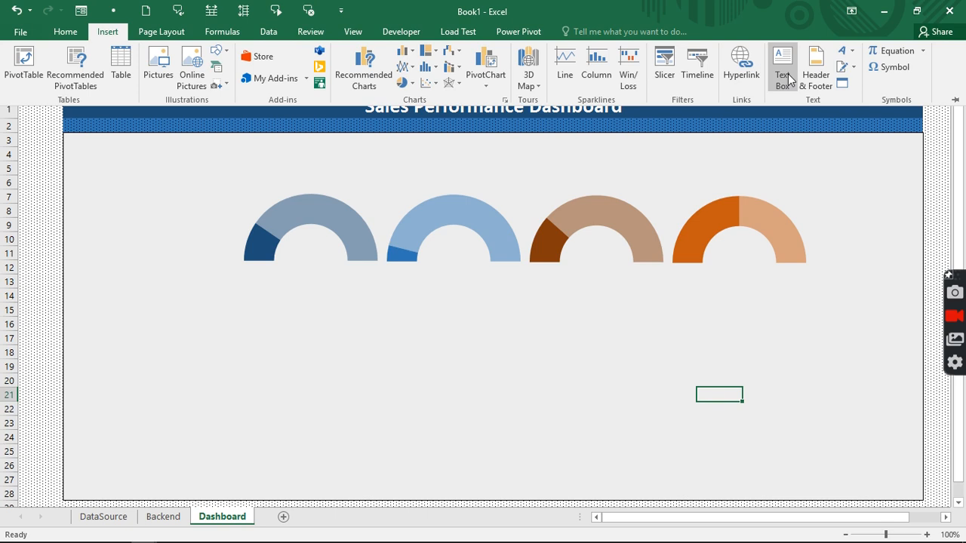
- Insert a plain WordArt box linked to =Backend!G4, showing 19.05%
click(840, 52)
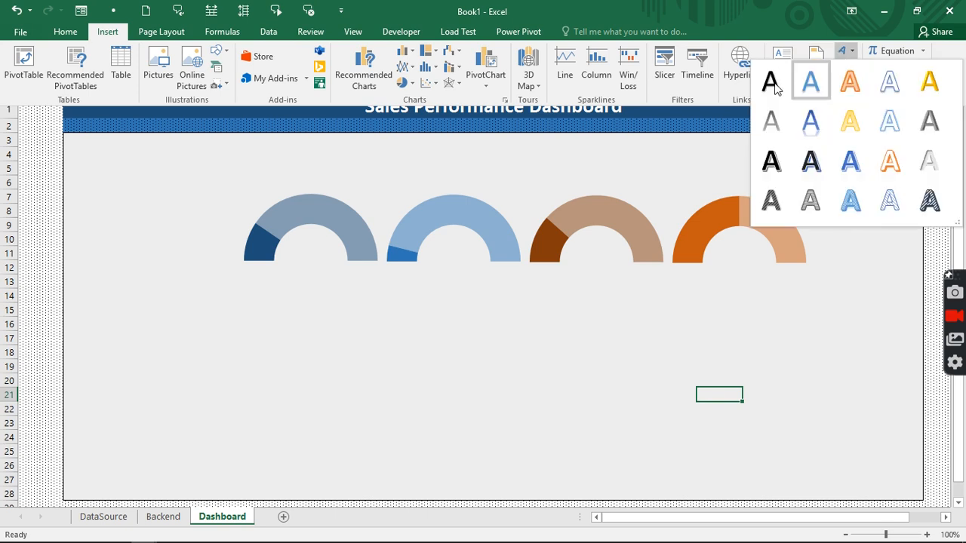
click(763, 86)
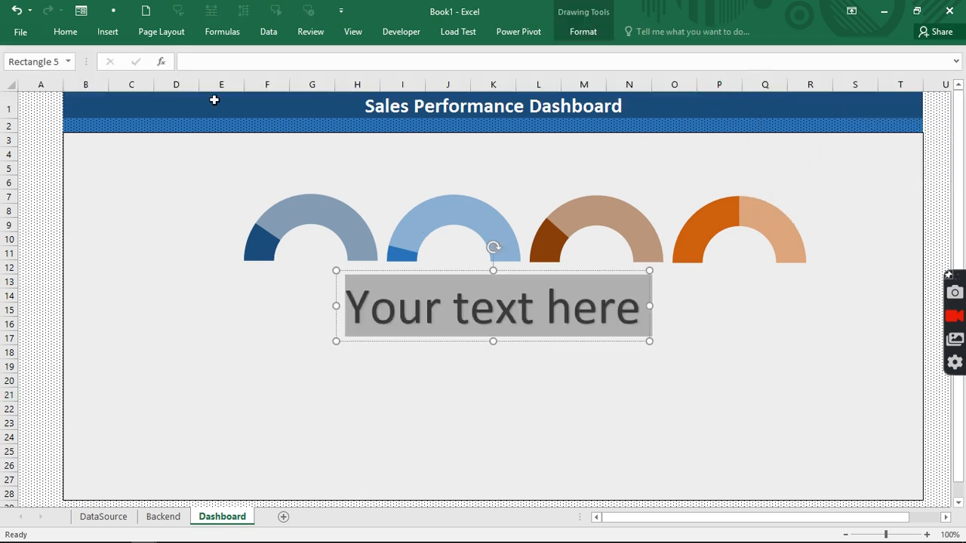
click(207, 64)
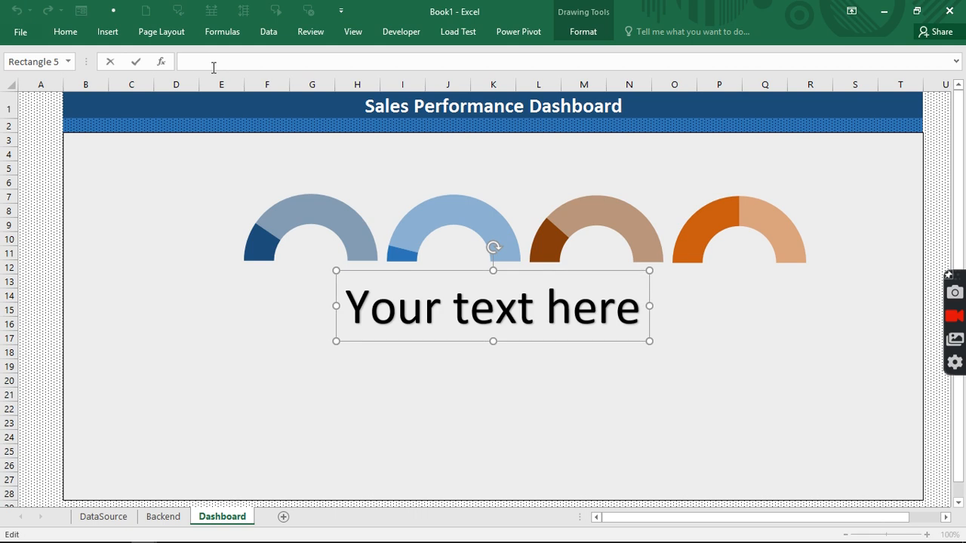
text(=)
click(163, 516)
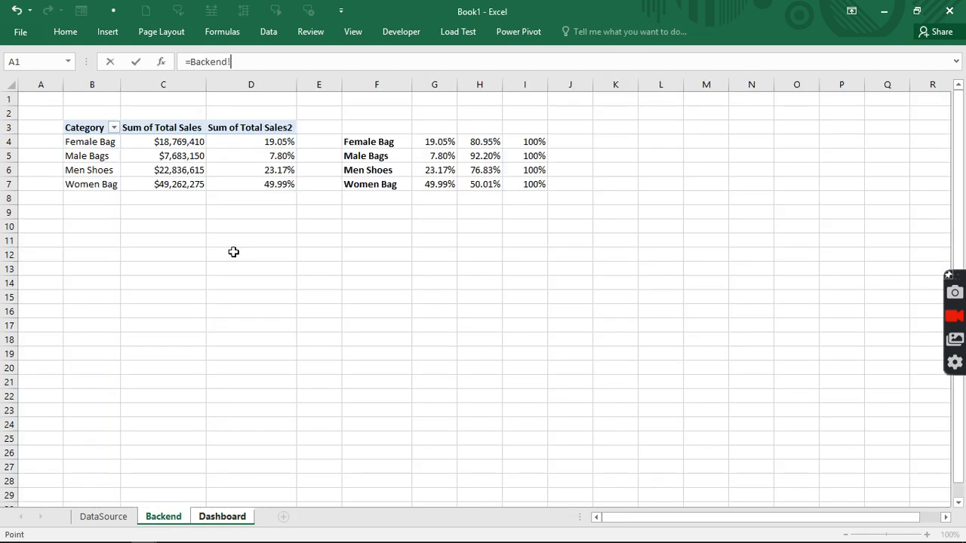
click(449, 143)
key(Return)
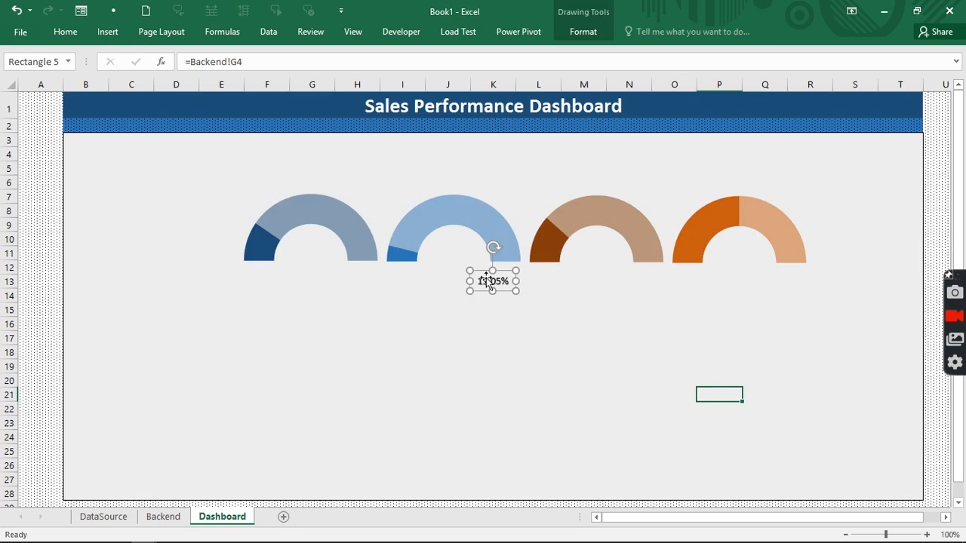
- Centre the 19.05% label in the first gauge at font size 18, widened onto one line
drag(406, 263, 344, 251)
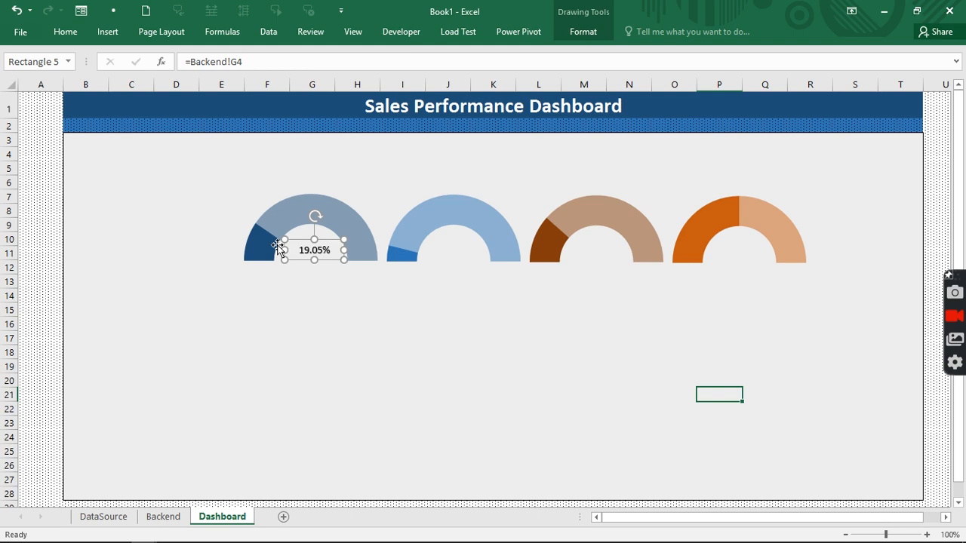
drag(285, 249, 279, 250)
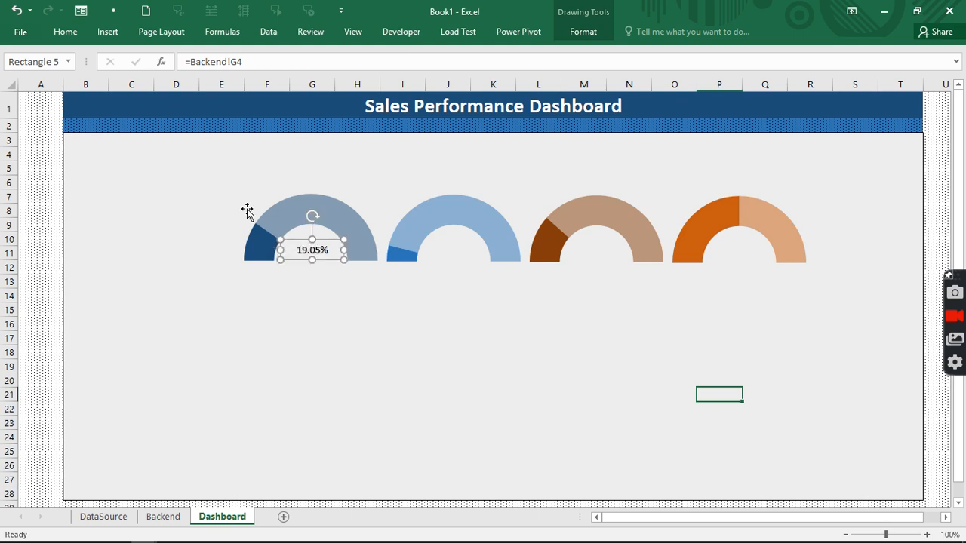
click(76, 33)
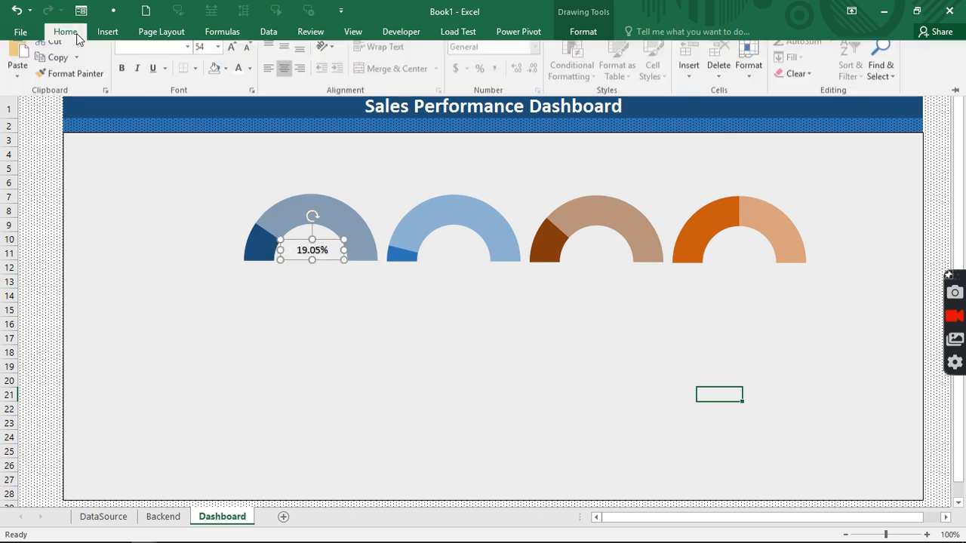
click(218, 57)
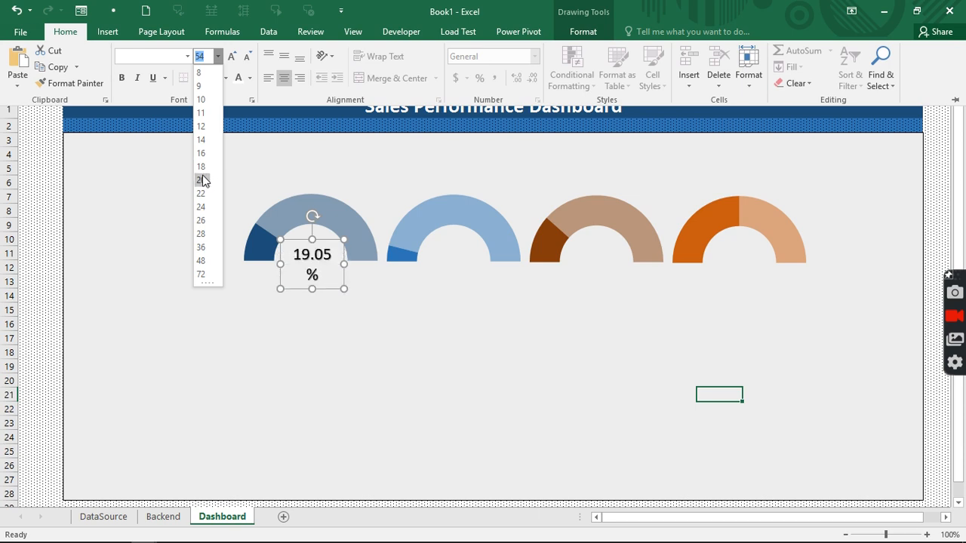
click(205, 165)
click(279, 266)
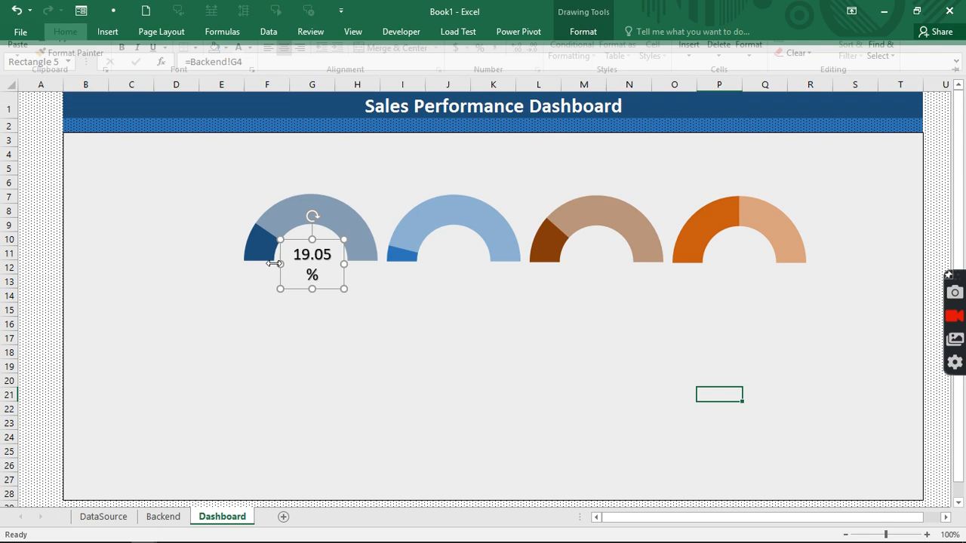
drag(280, 264, 267, 257)
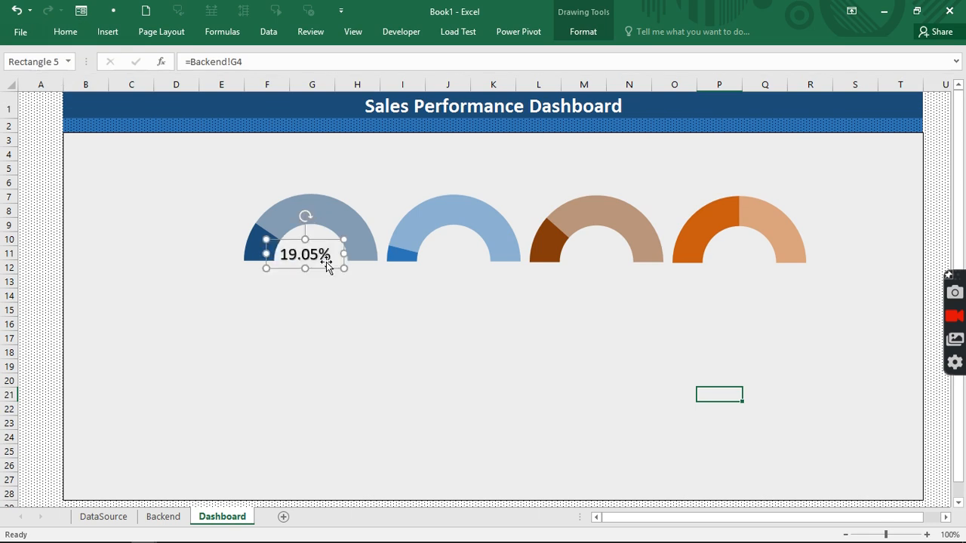
drag(338, 255, 345, 254)
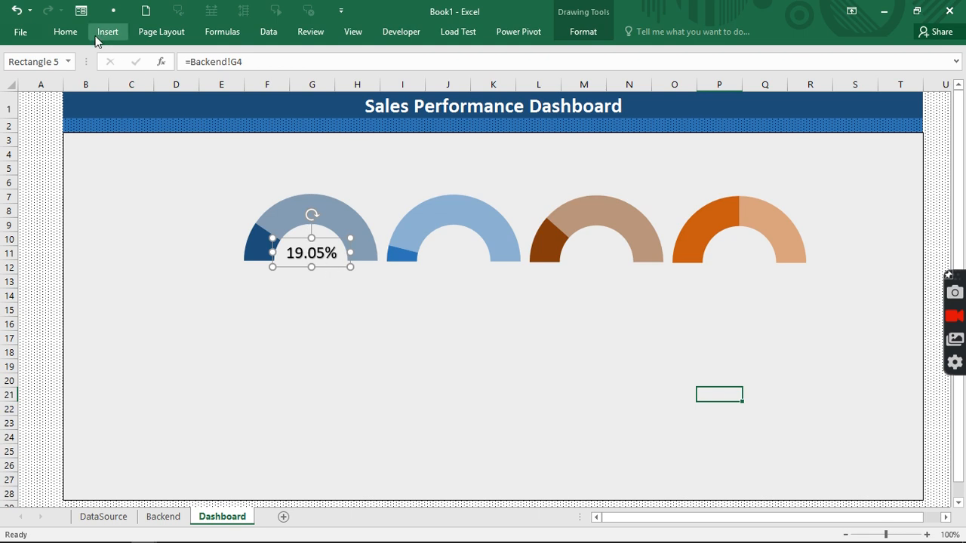
- Set the 19.05% label to bold Agency FB and copy it into the second gauge's centre
click(75, 35)
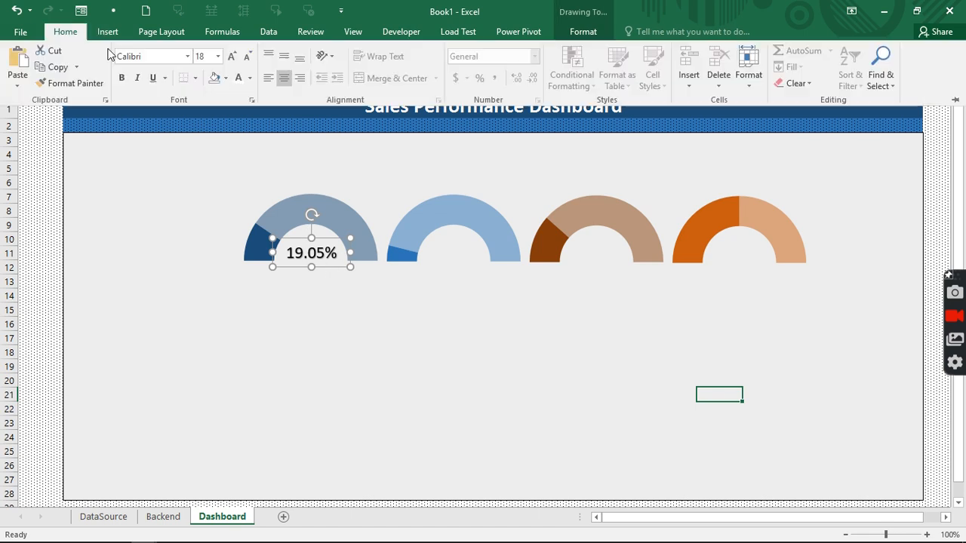
click(132, 53)
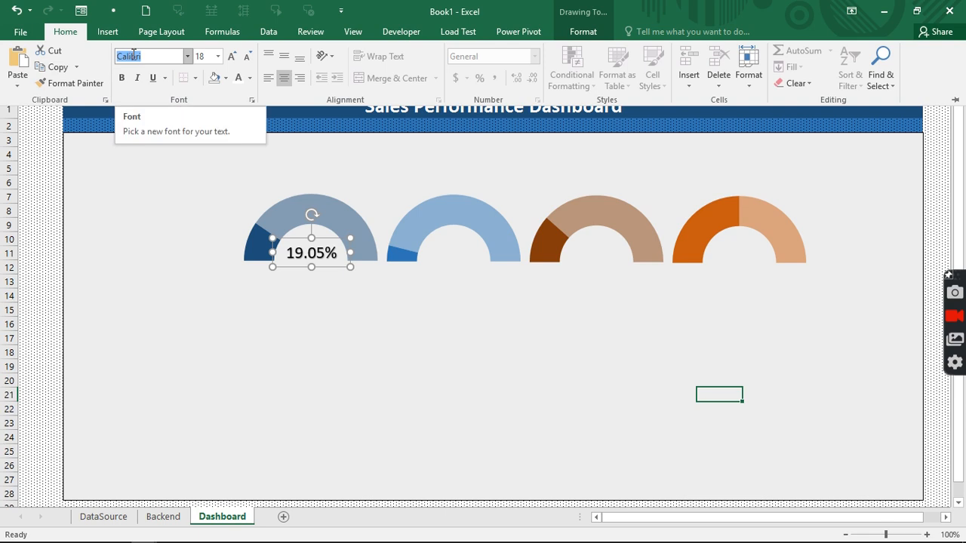
text(Agency FB)
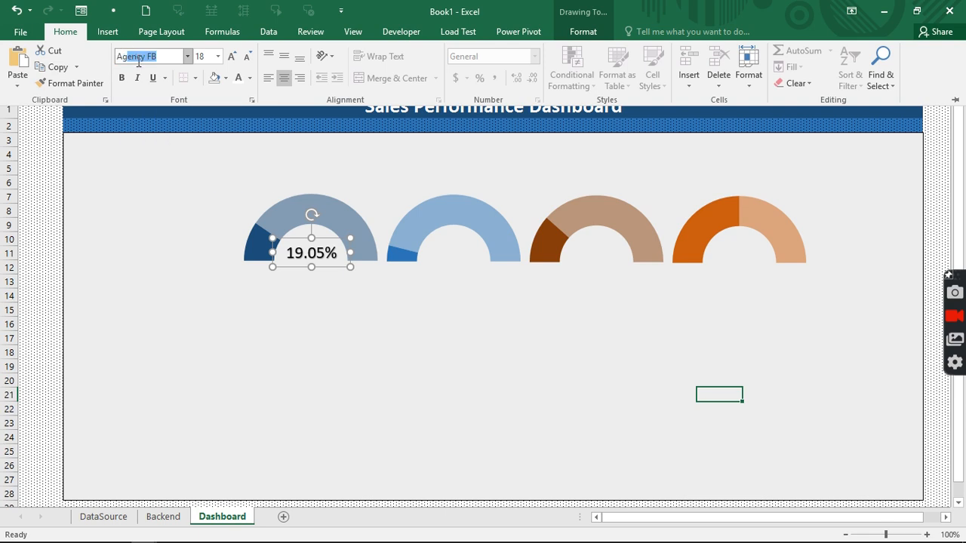
key(Return)
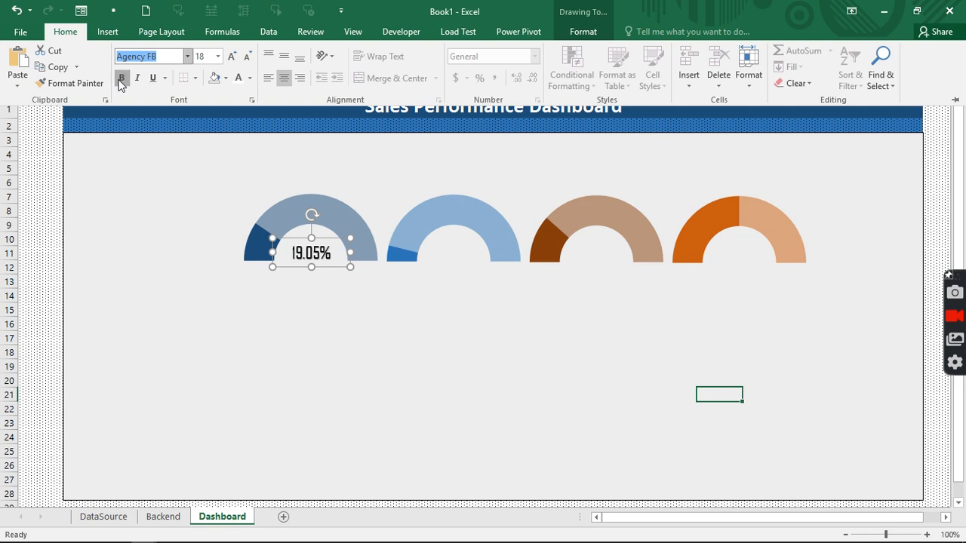
click(121, 77)
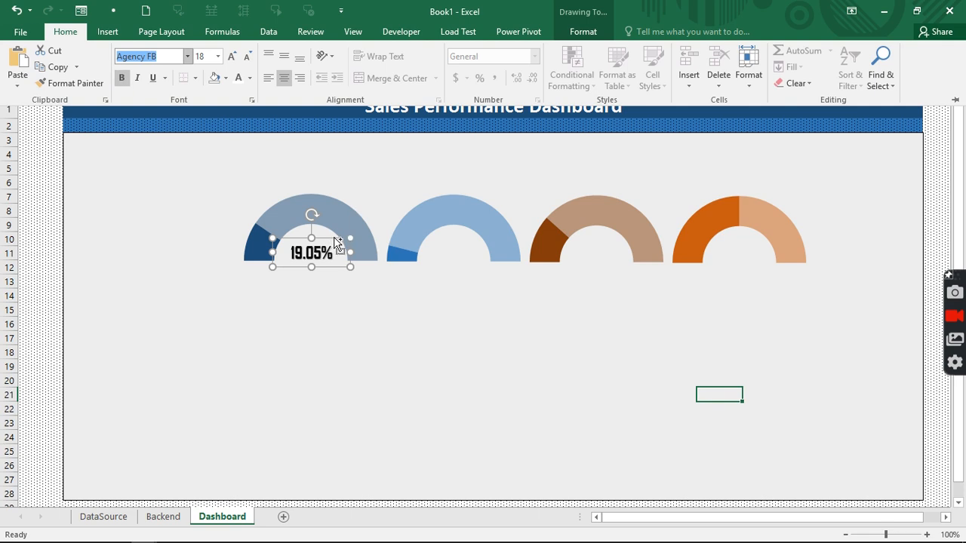
key(ctrl+F1)
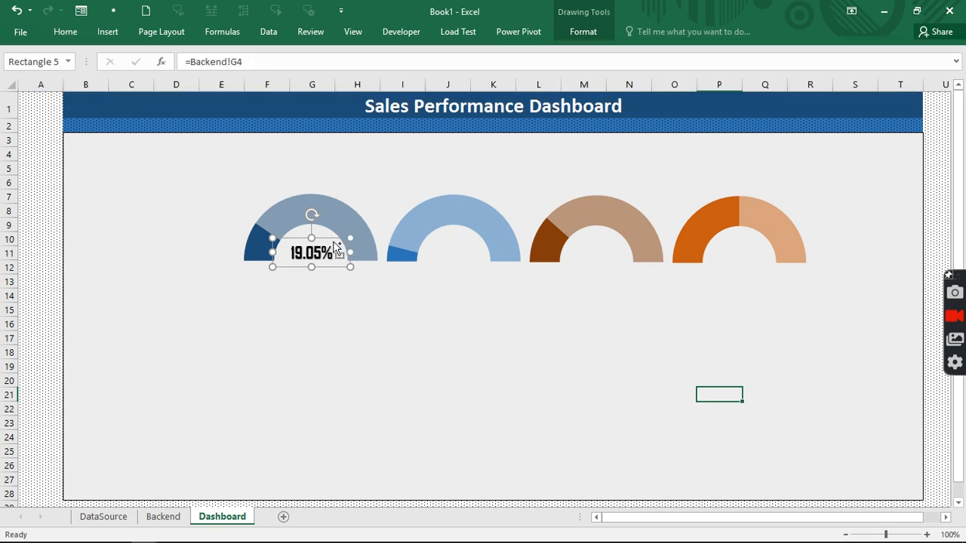
drag(344, 243, 755, 238)
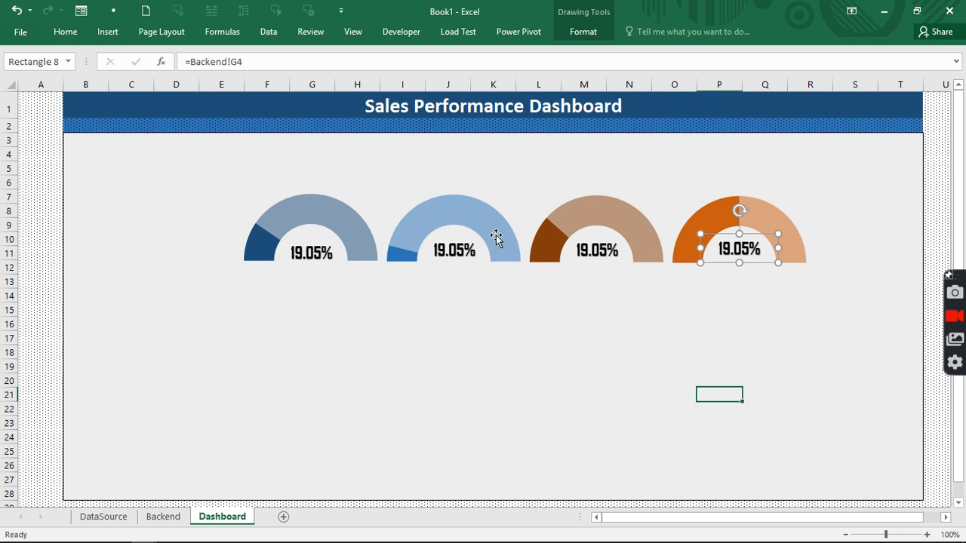
- Relink the copied labels to Backend G5, G6 and G7, showing 7.80%, 23.17% and 49.99%
click(452, 248)
click(263, 61)
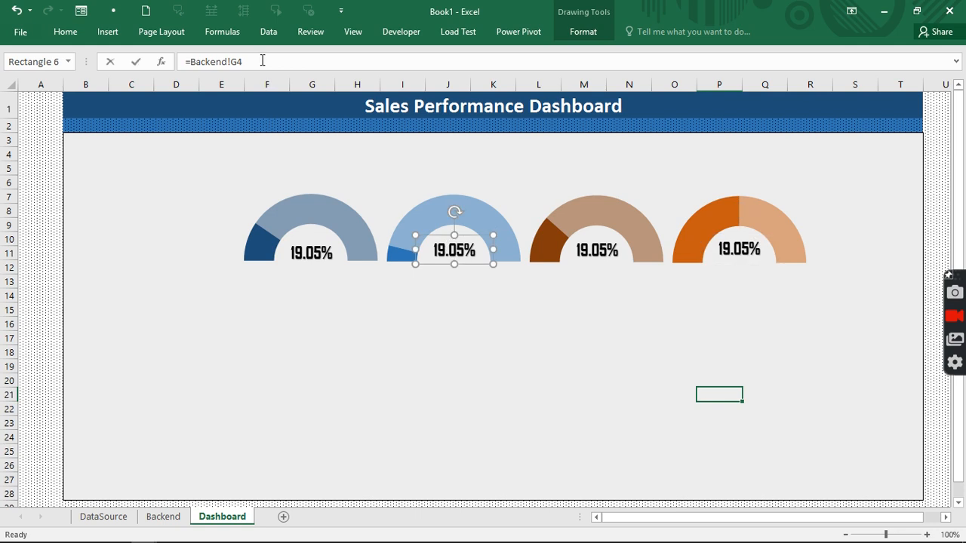
key(BackSpace)
text(5)
click(600, 253)
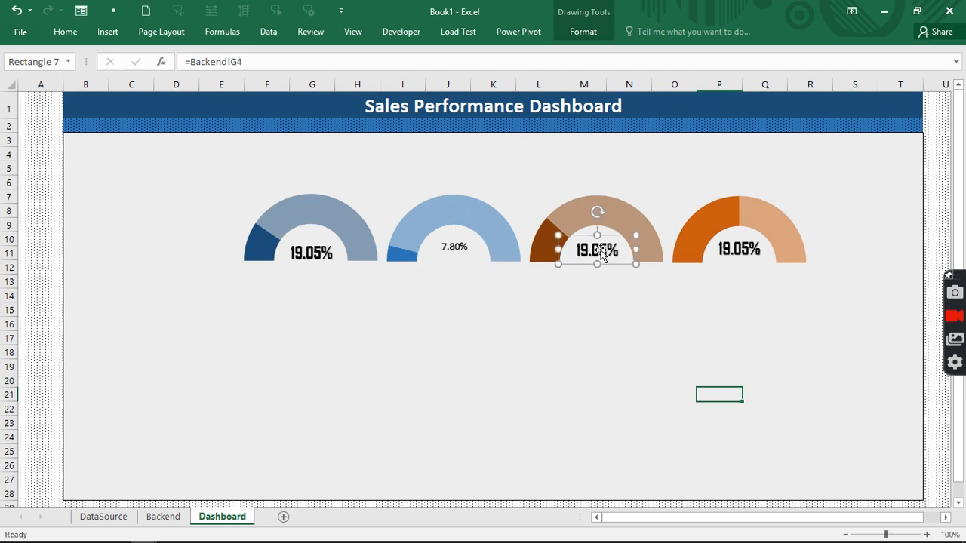
click(248, 62)
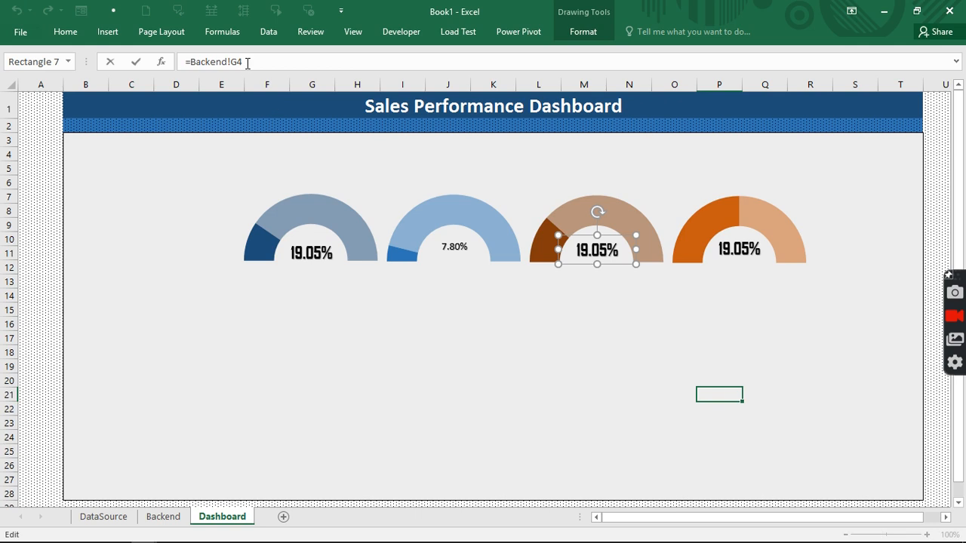
key(BackSpace)
text(3)
click(729, 254)
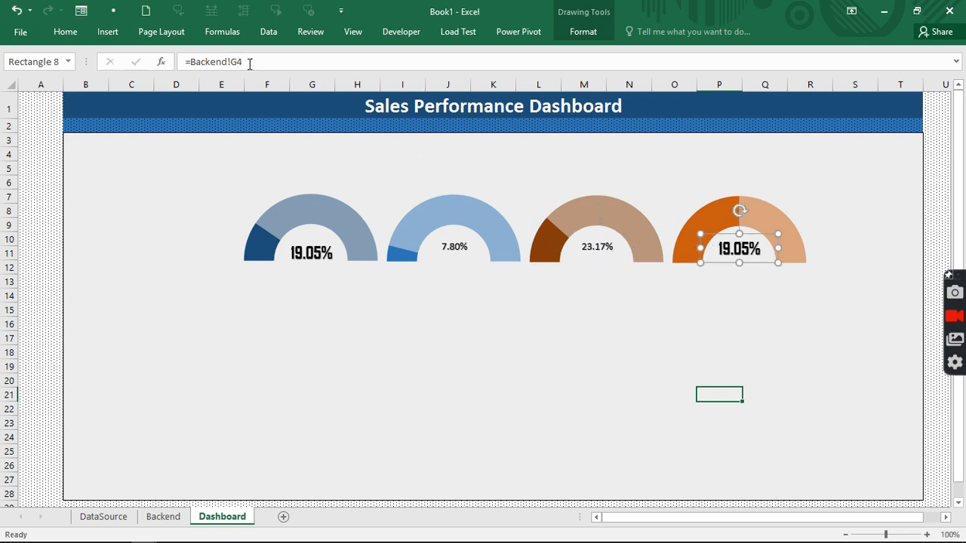
click(250, 63)
key(BackSpace)
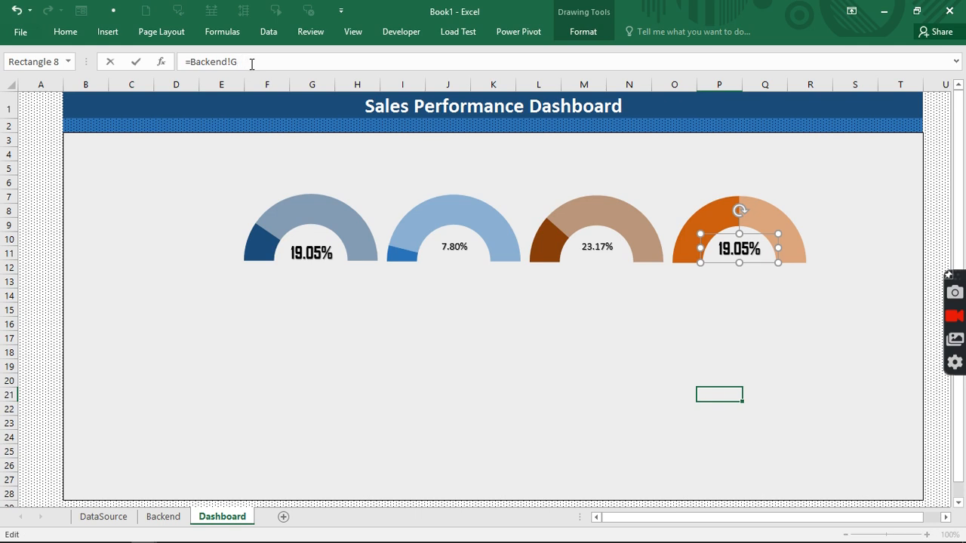
text(7)
click(505, 392)
click(306, 253)
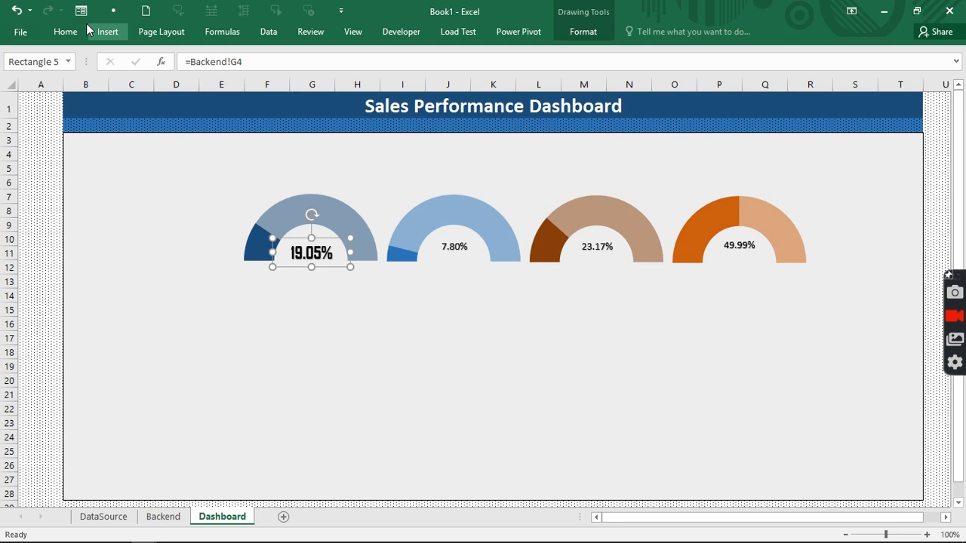
- Use Format Painter to copy the 19.05% label's style onto the 7.80%, 23.17% and 49.99% labels
click(65, 31)
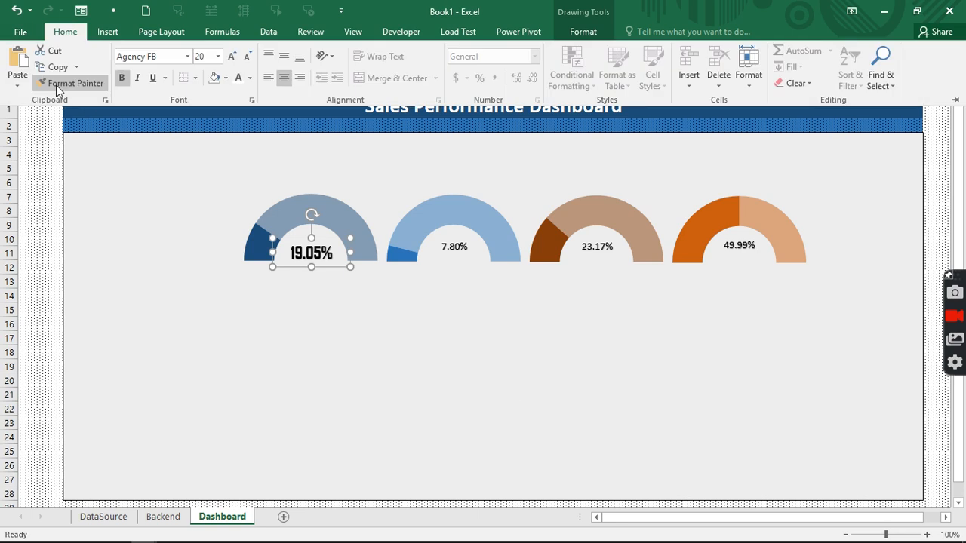
double_click(58, 88)
click(439, 247)
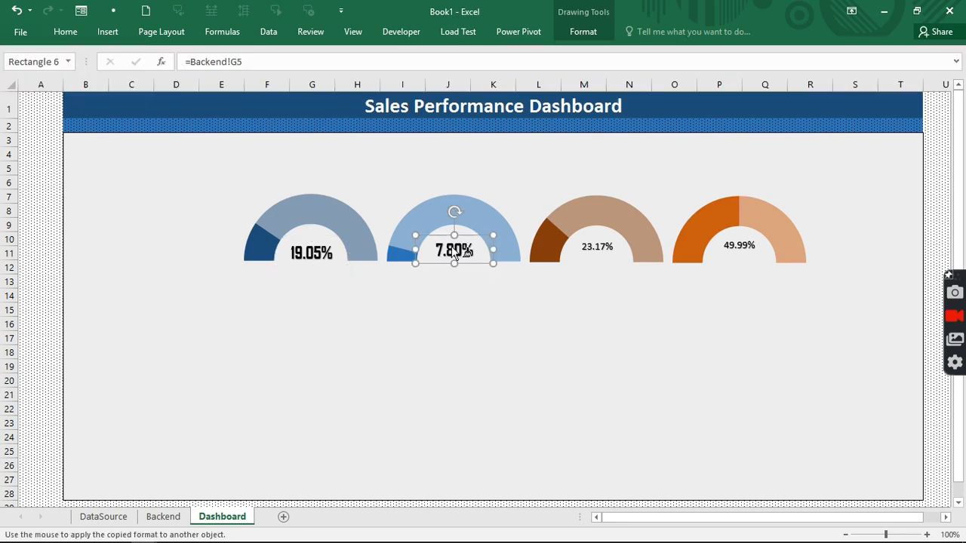
click(602, 249)
click(733, 246)
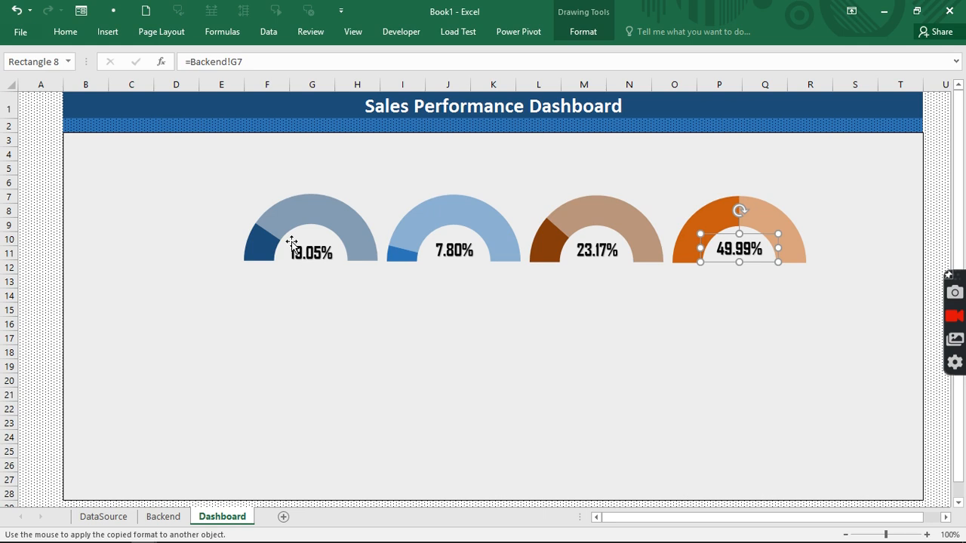
click(108, 32)
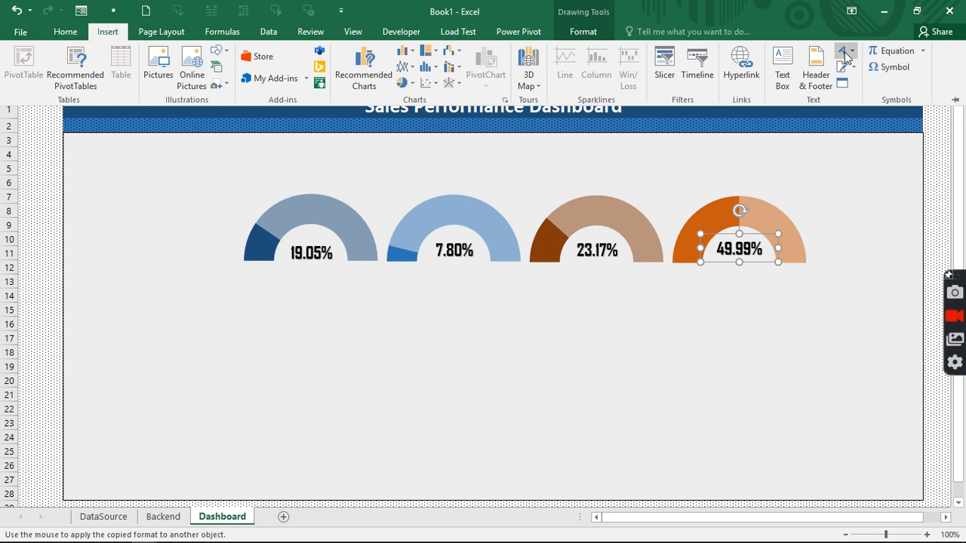
- Insert a WordArt label linked to Backend!F4 showing Female Bag, centred under the first gauge
click(845, 56)
click(774, 83)
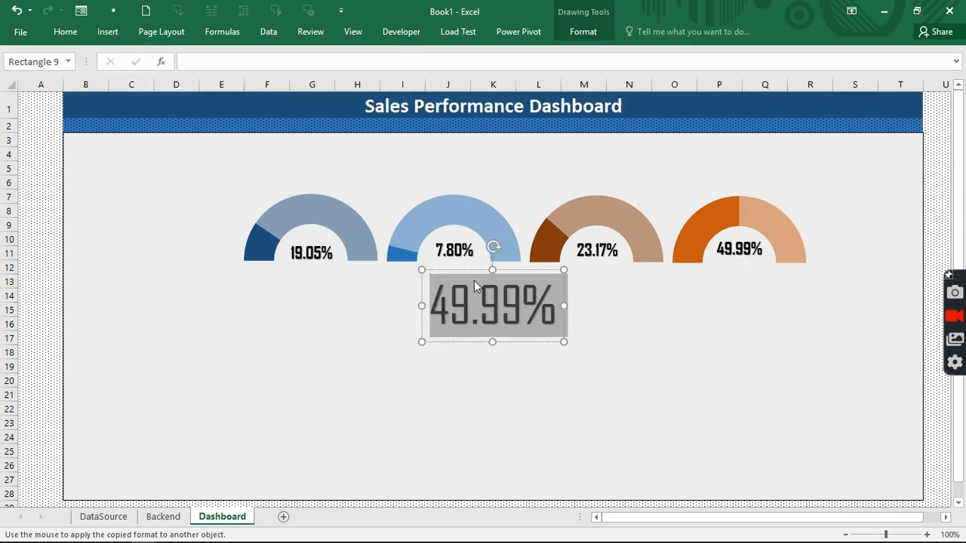
click(274, 63)
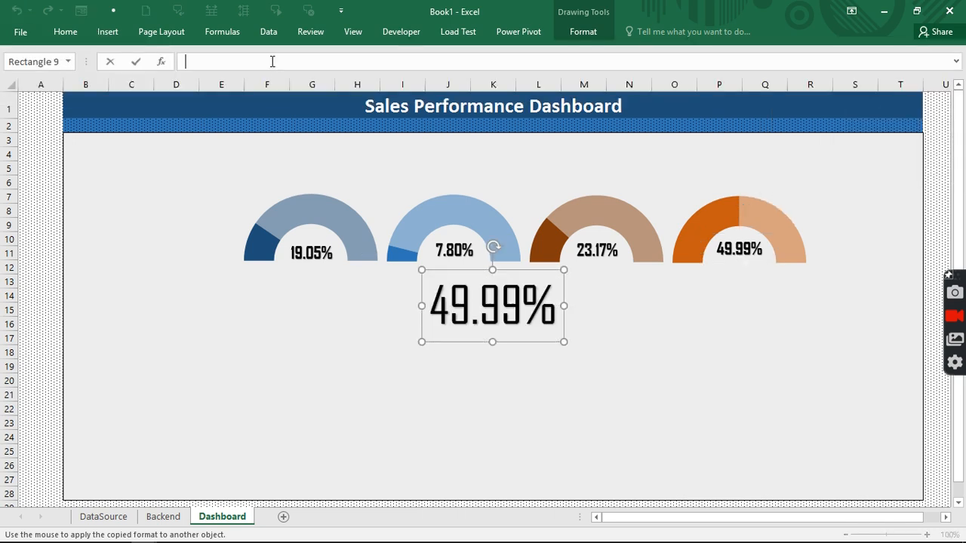
text(=)
click(174, 518)
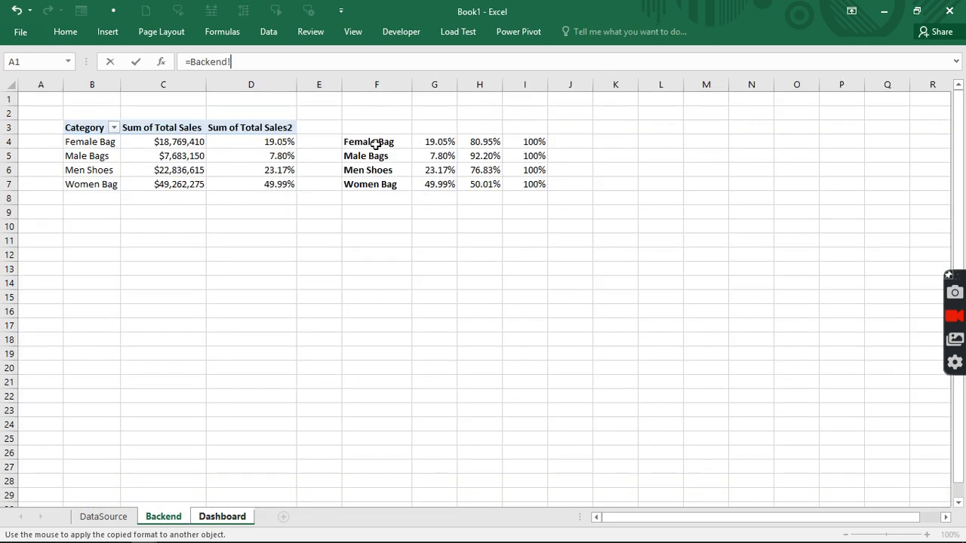
click(368, 141)
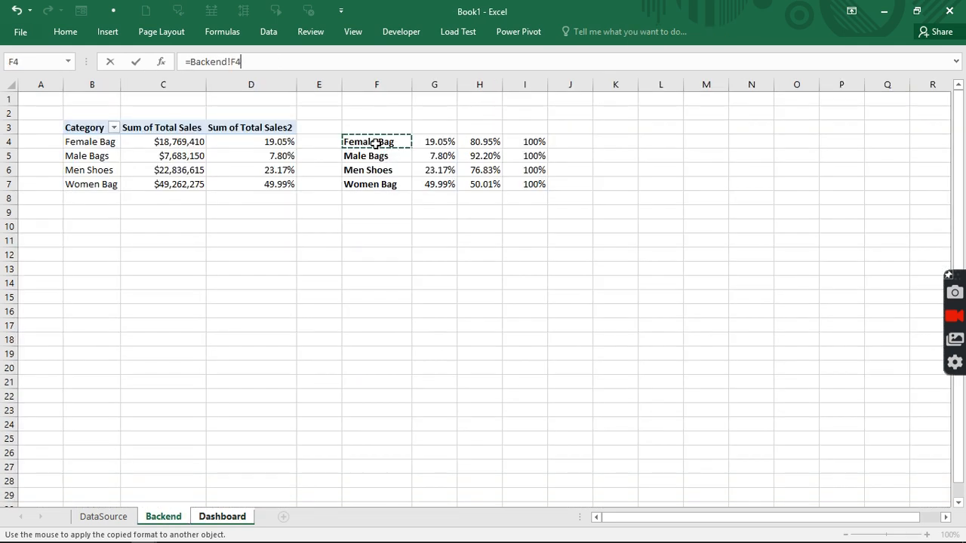
key(Return)
drag(489, 272, 257, 278)
drag(345, 276, 328, 256)
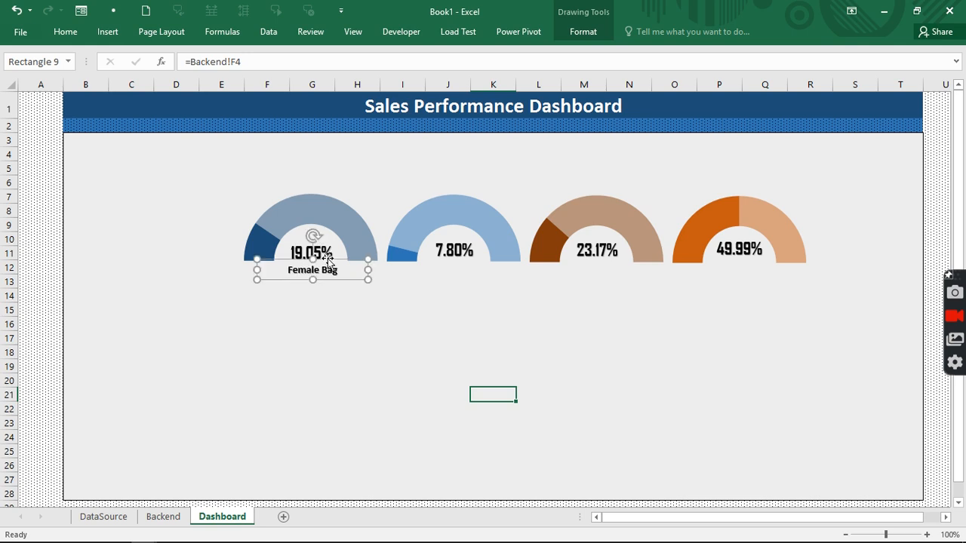
- Make the Female Bag label Calibri 18 bold dark blue and copy it under another gauge
click(66, 32)
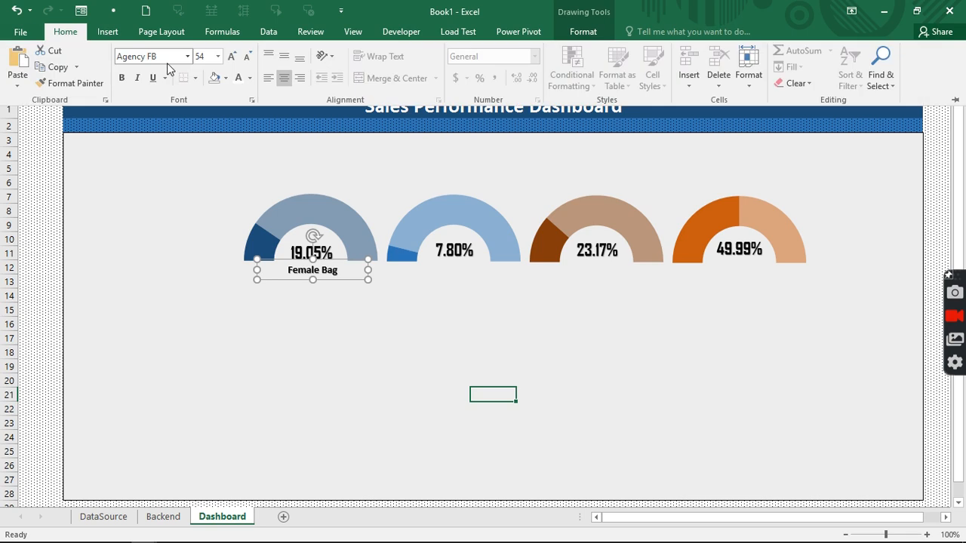
click(217, 56)
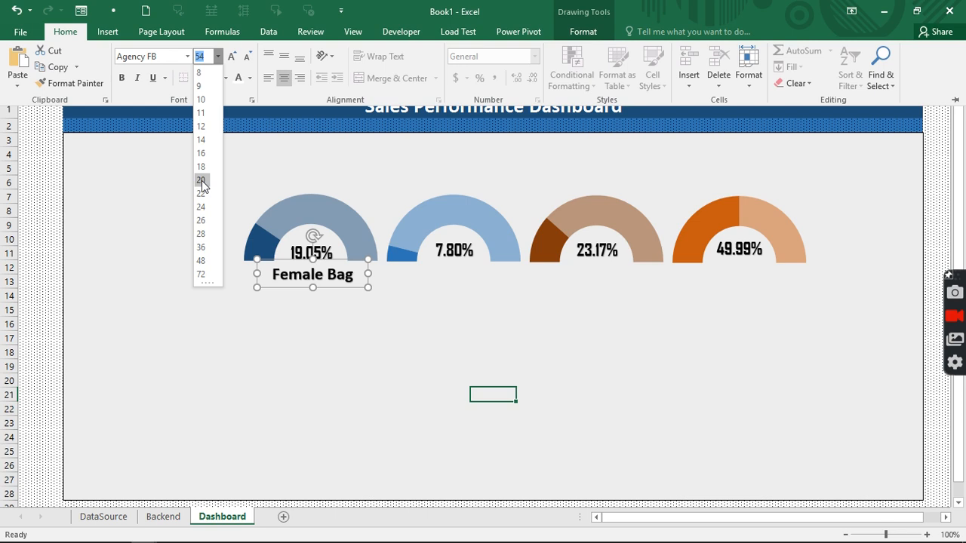
key(Escape)
click(123, 79)
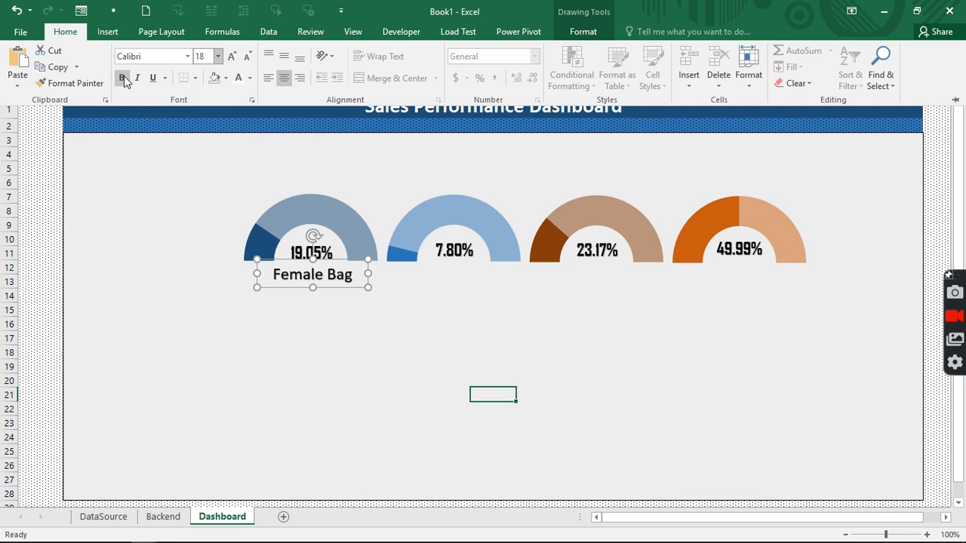
click(123, 79)
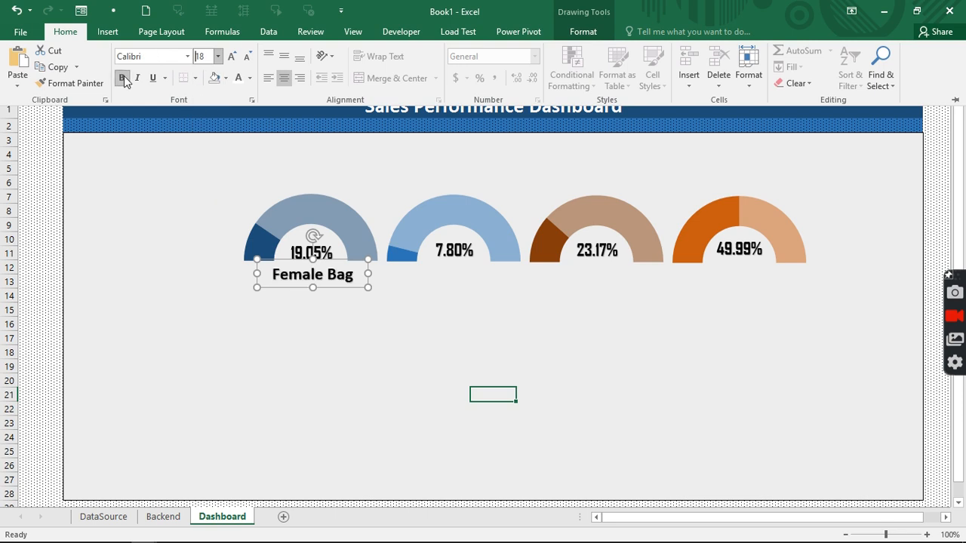
click(250, 82)
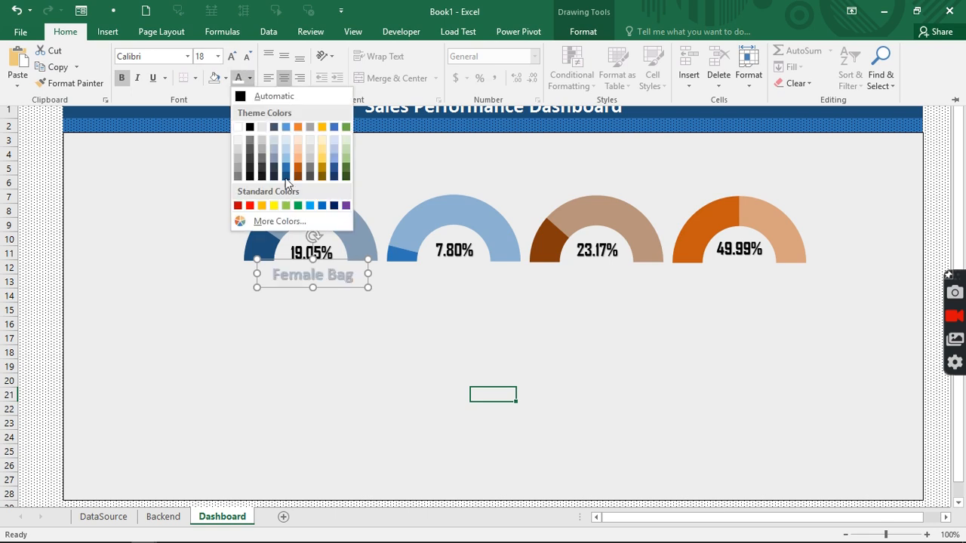
click(285, 184)
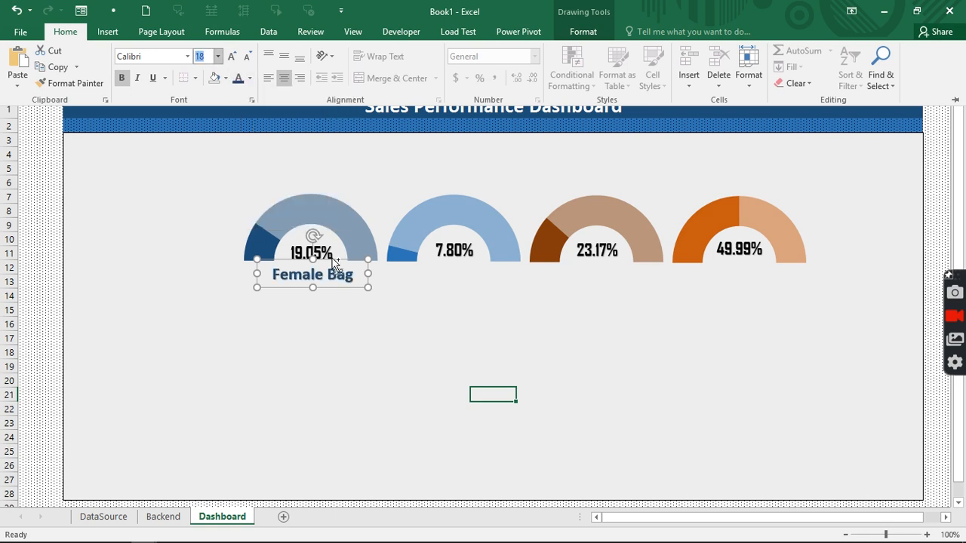
drag(336, 263, 767, 263)
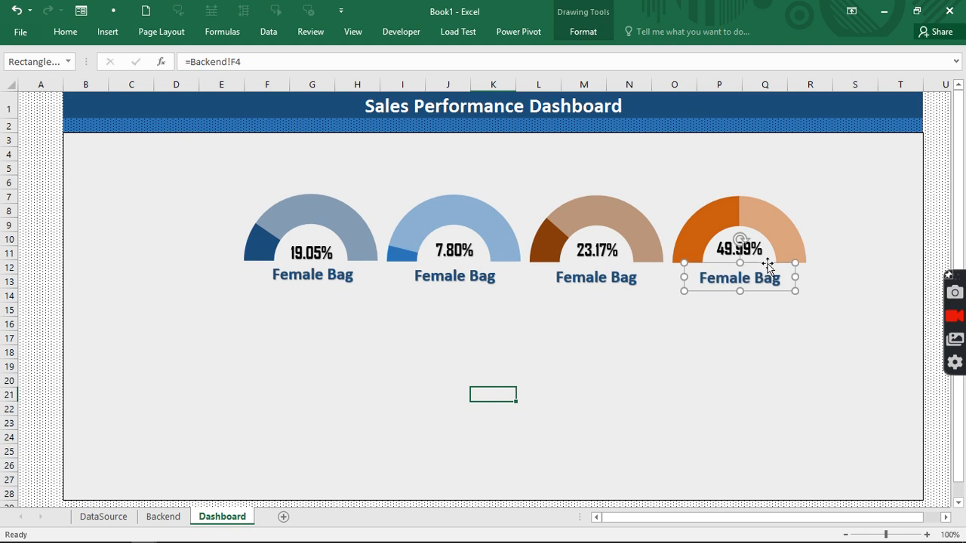
- Centre the label copy under the 7.80% gauge and link it to =Backend!F5 (Male Bags)
click(465, 277)
mouse_move(483, 265)
mouse_down()
mouse_move(470, 265)
mouse_move(479, 264)
mouse_up()
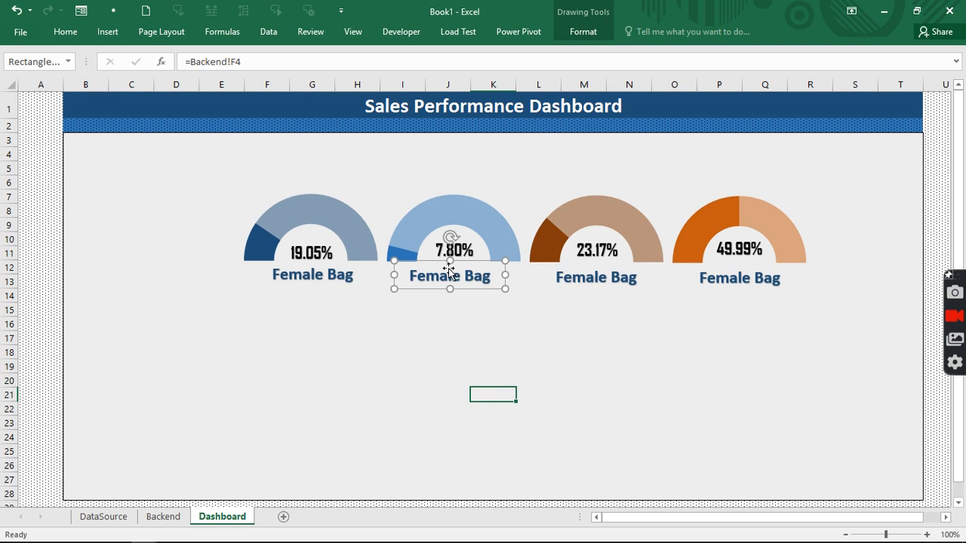
click(251, 62)
key(BackSpace)
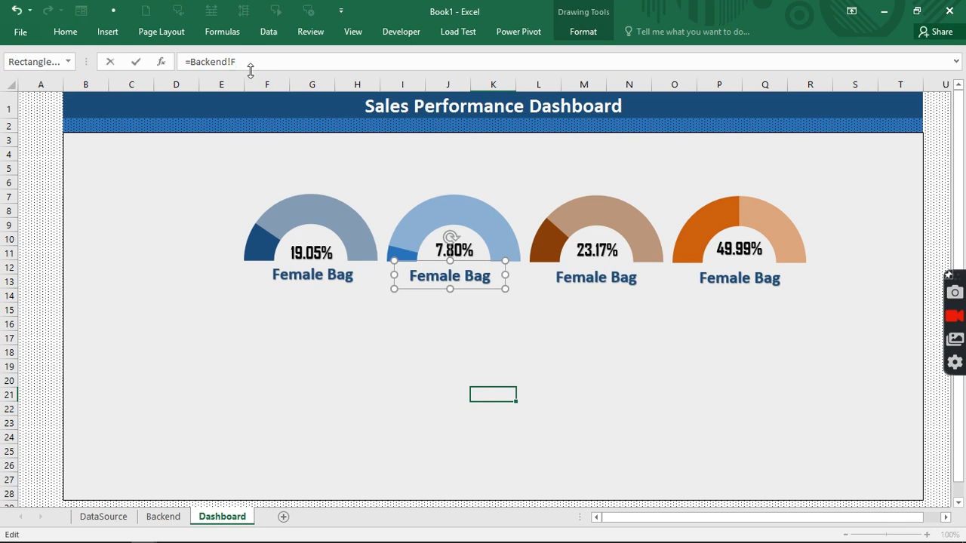
text(5)
click(571, 281)
- Link the third and fourth labels to =Backend!F6 (Men Shoes) and =Backend!F7 (Women Bag)
click(246, 61)
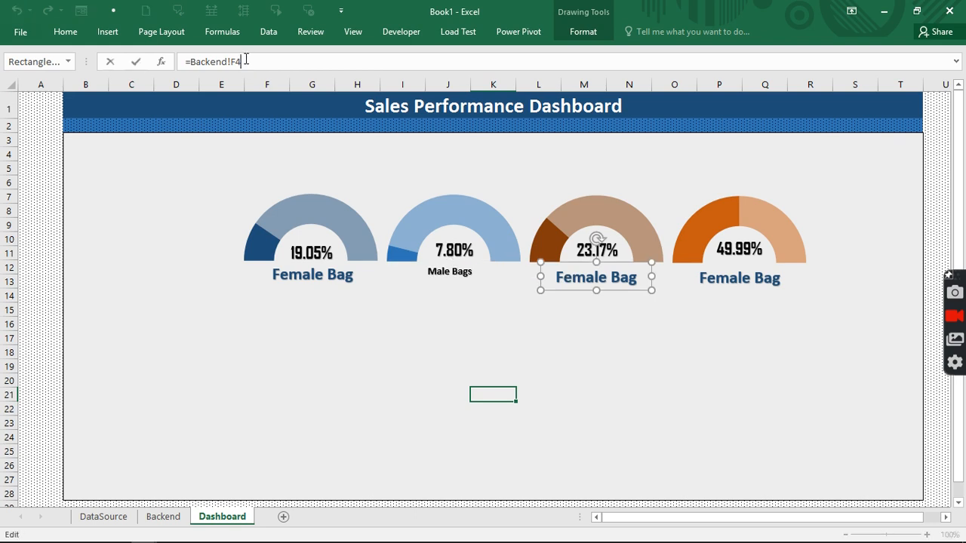
key(BackSpace)
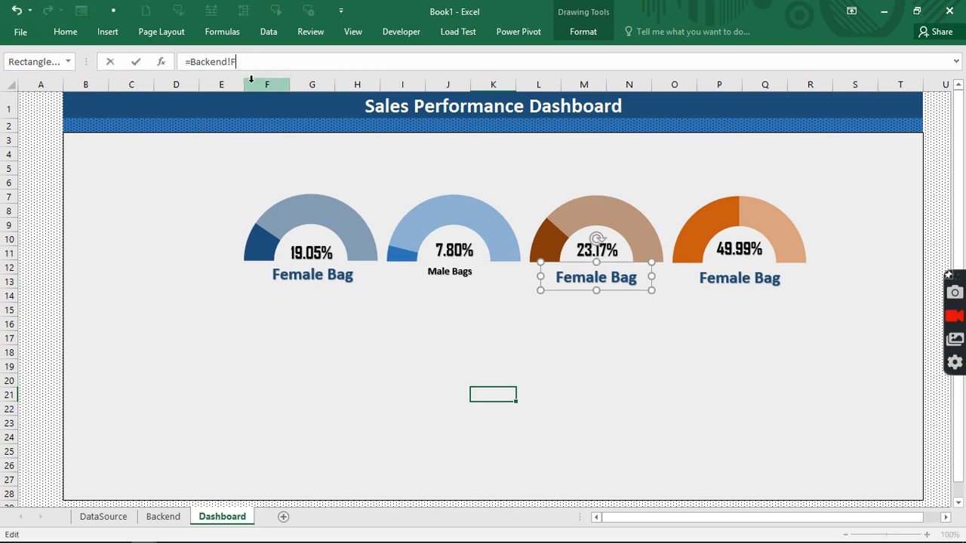
text(6)
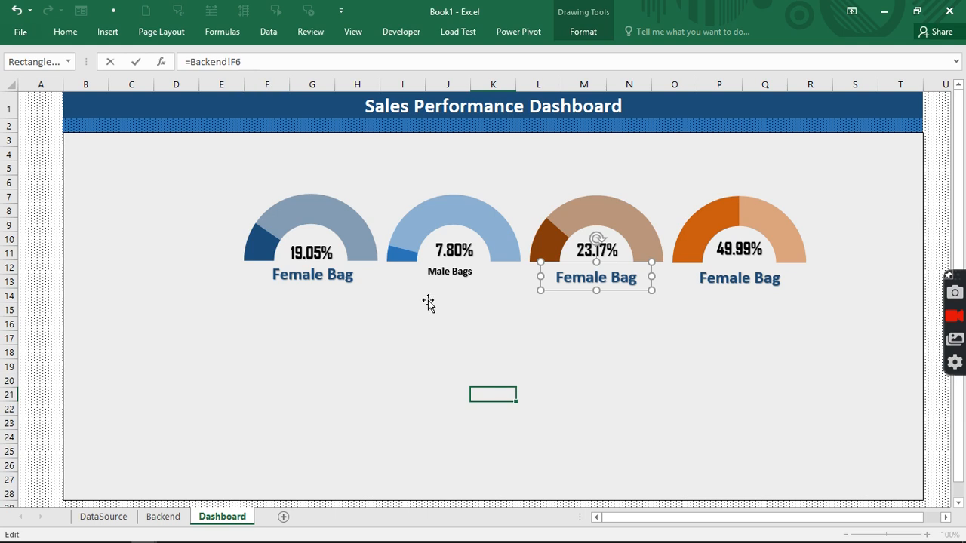
click(749, 281)
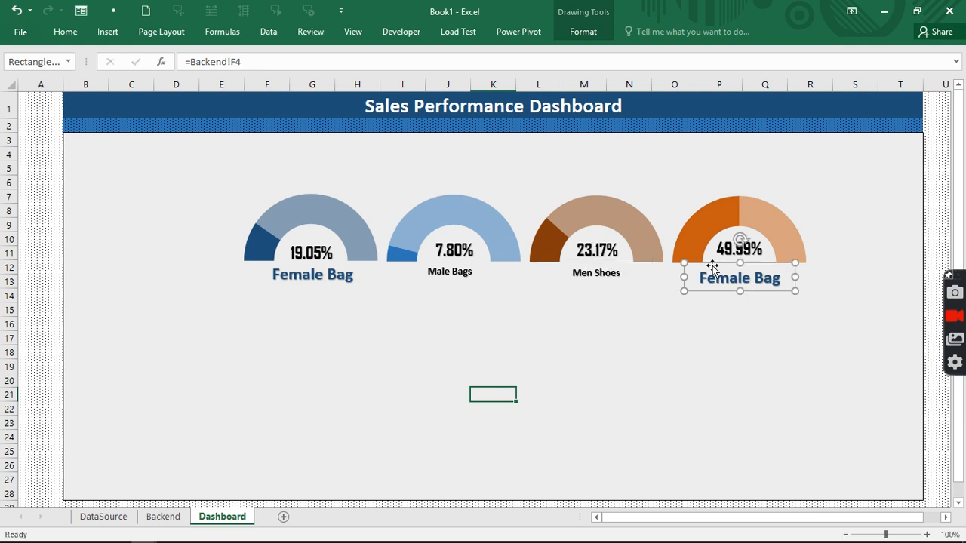
click(253, 61)
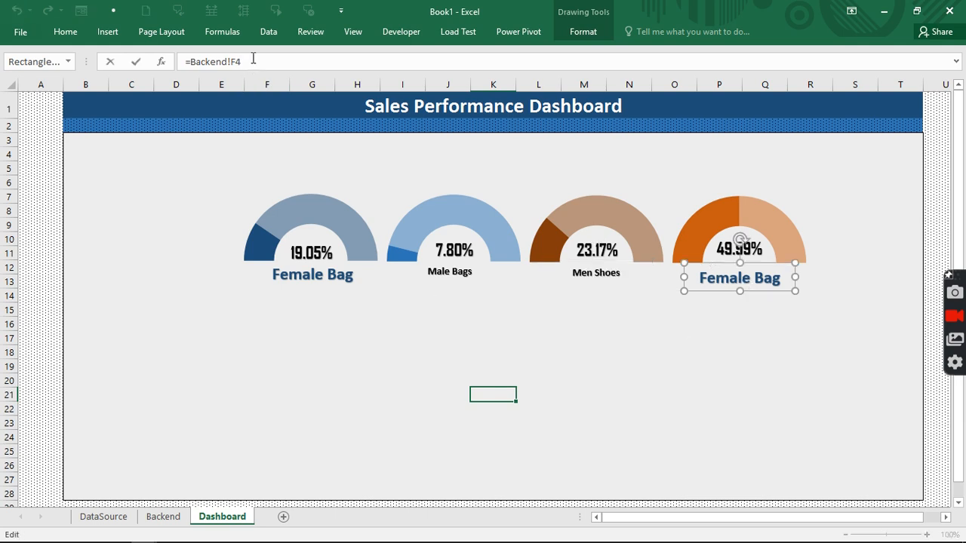
key(BackSpace)
text(7)
click(374, 366)
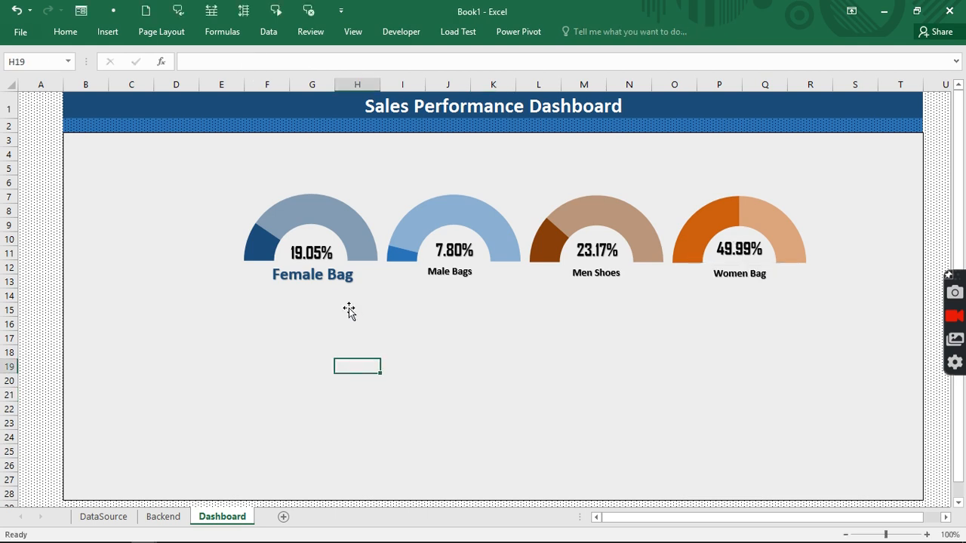
- Copy the Female Bag label's formatting to the Male Bags, Men Shoes and Women Bag labels
click(317, 266)
click(65, 31)
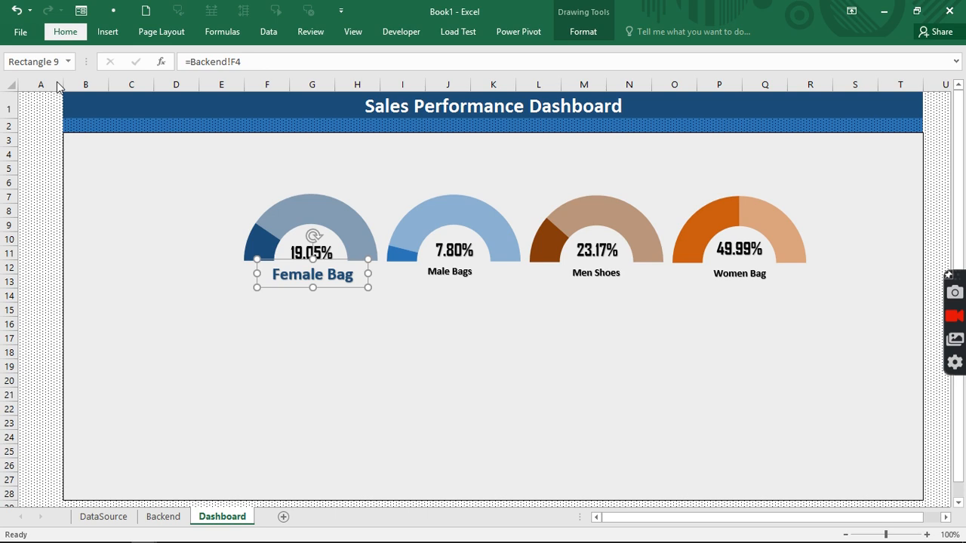
click(53, 84)
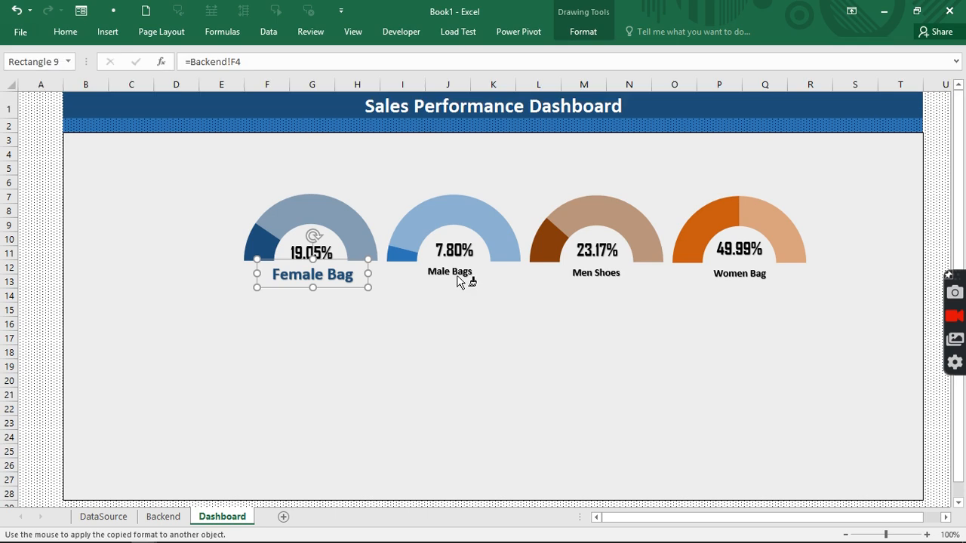
click(459, 279)
click(591, 274)
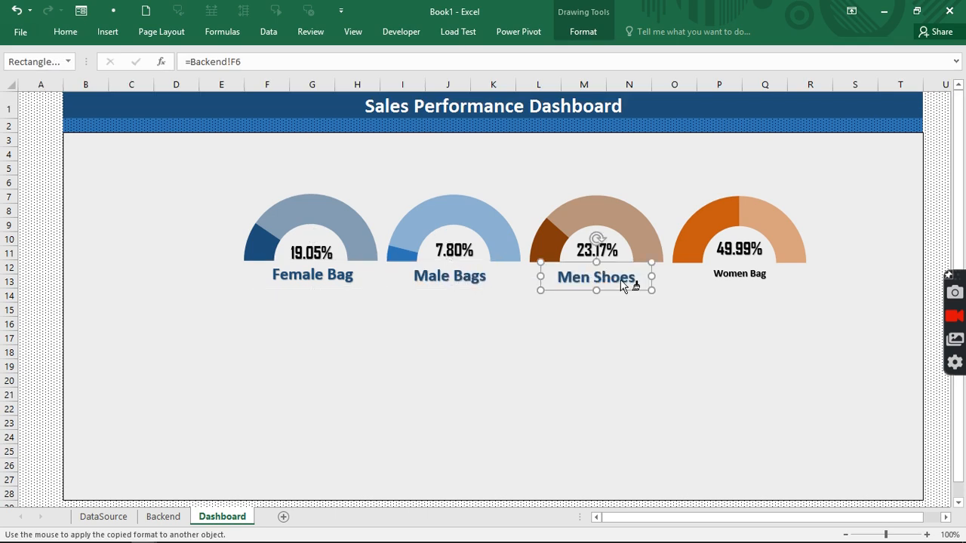
click(715, 275)
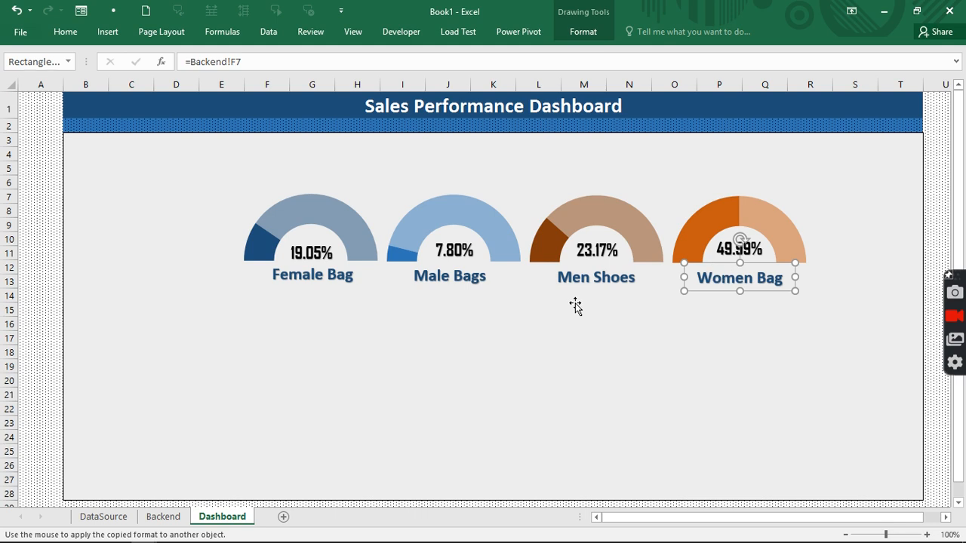
- Make the Male Bags label text light blue
click(436, 275)
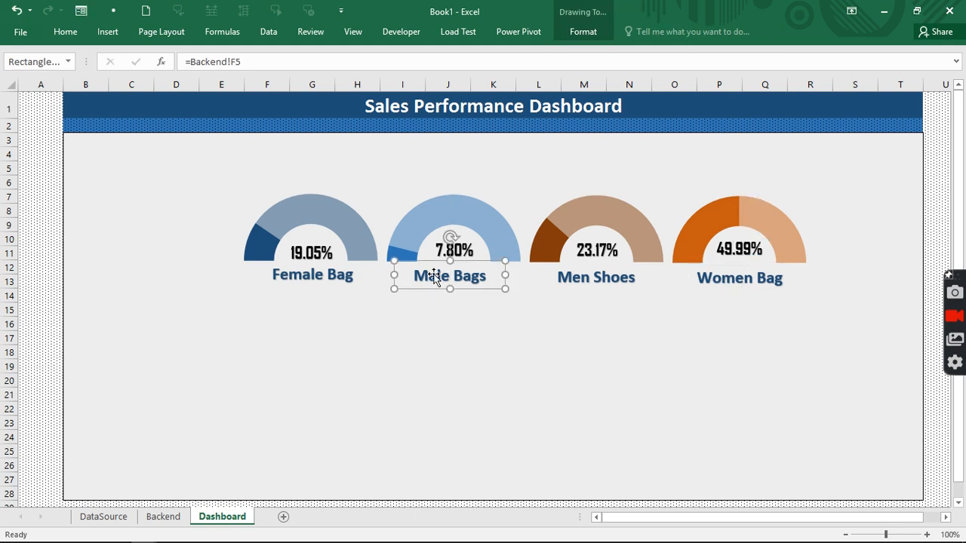
click(76, 33)
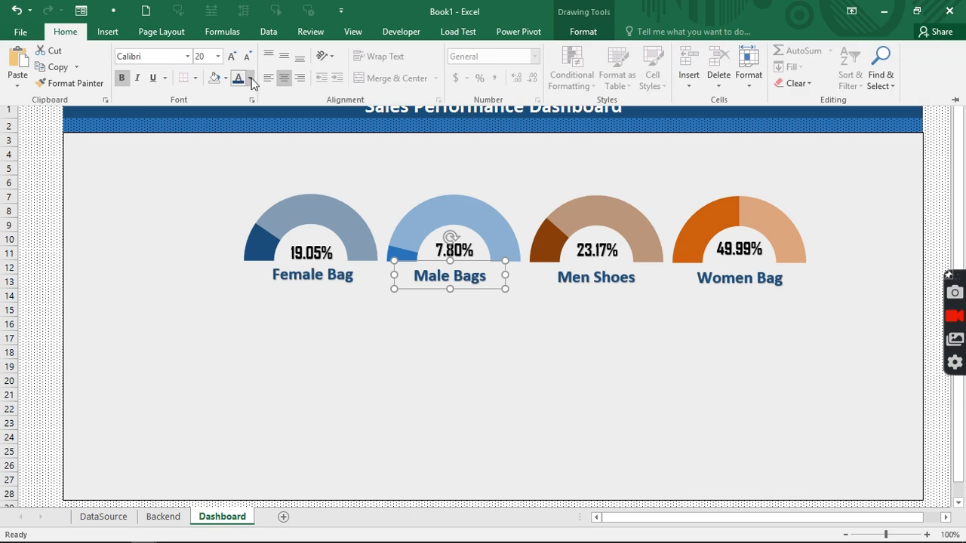
click(251, 79)
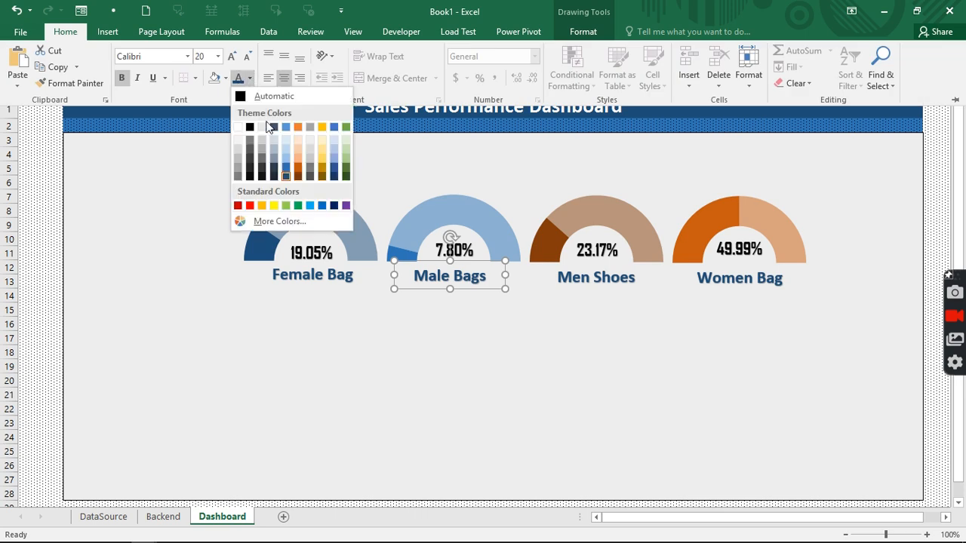
click(285, 164)
- Make the Men Shoes label text brown
click(577, 276)
click(577, 276)
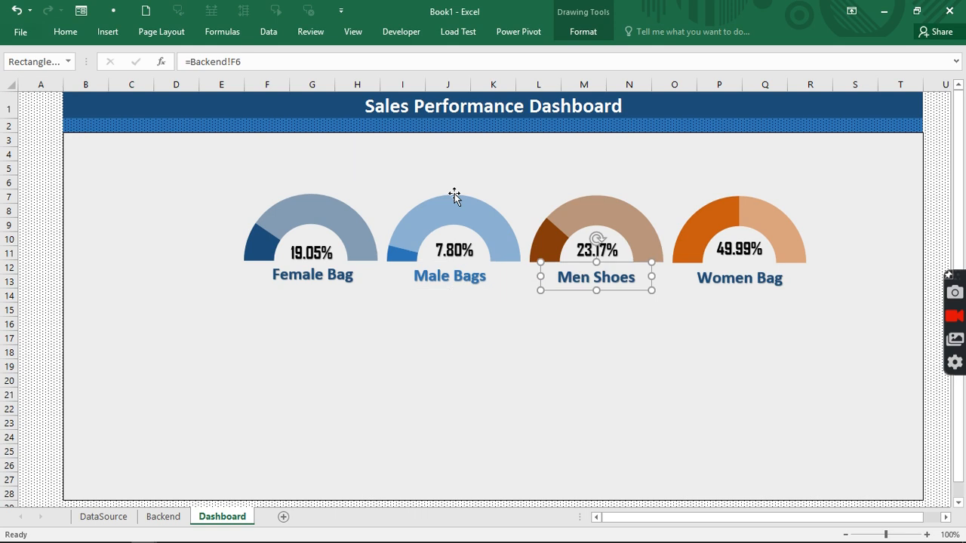
click(78, 34)
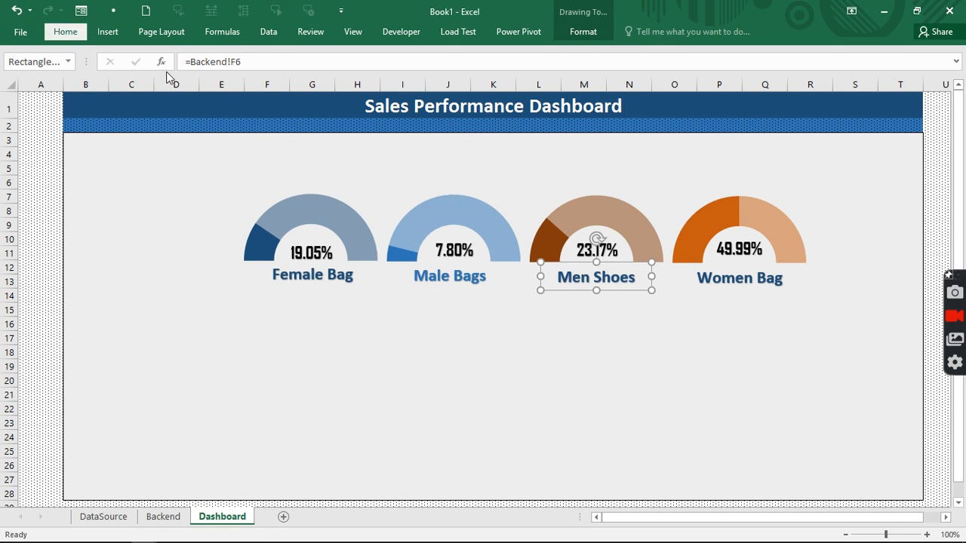
click(249, 79)
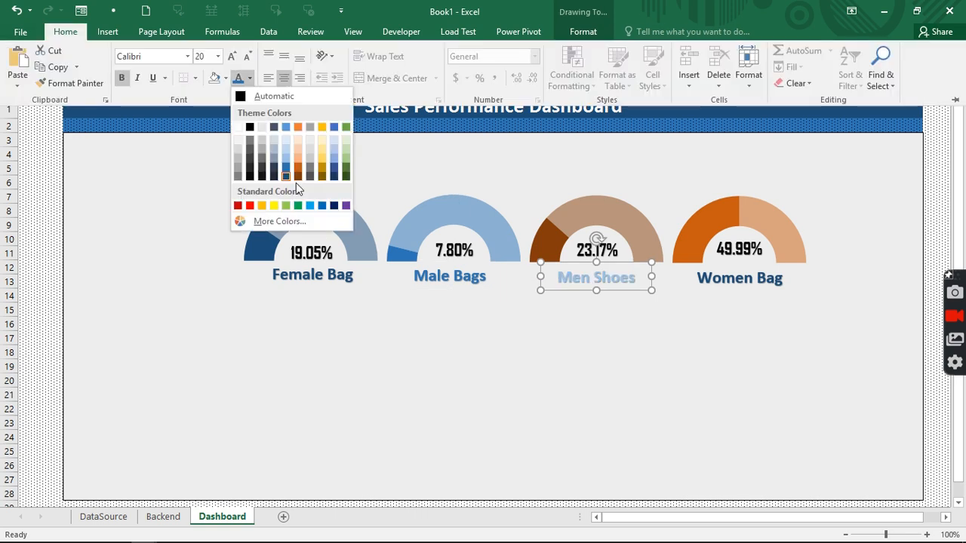
click(299, 177)
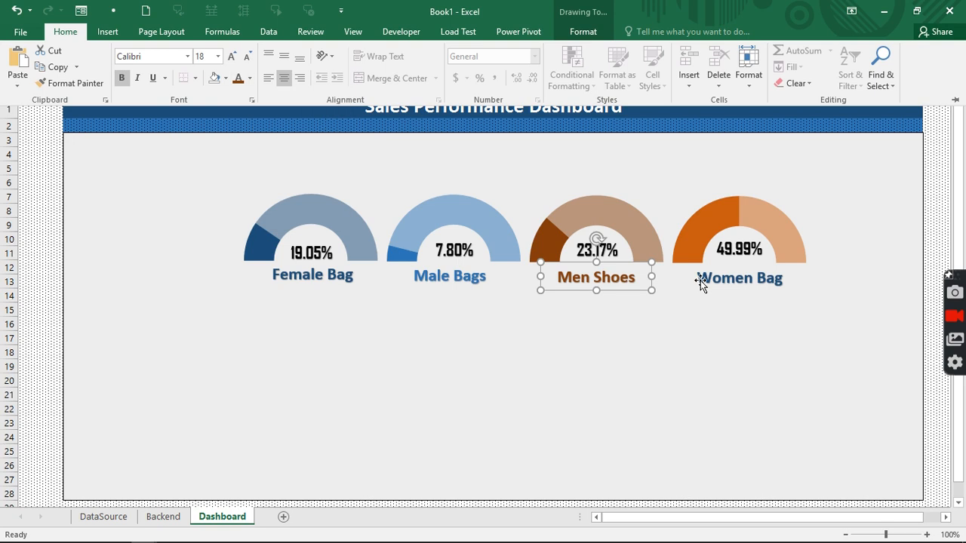
- Make the Women Bag label text orange
click(700, 282)
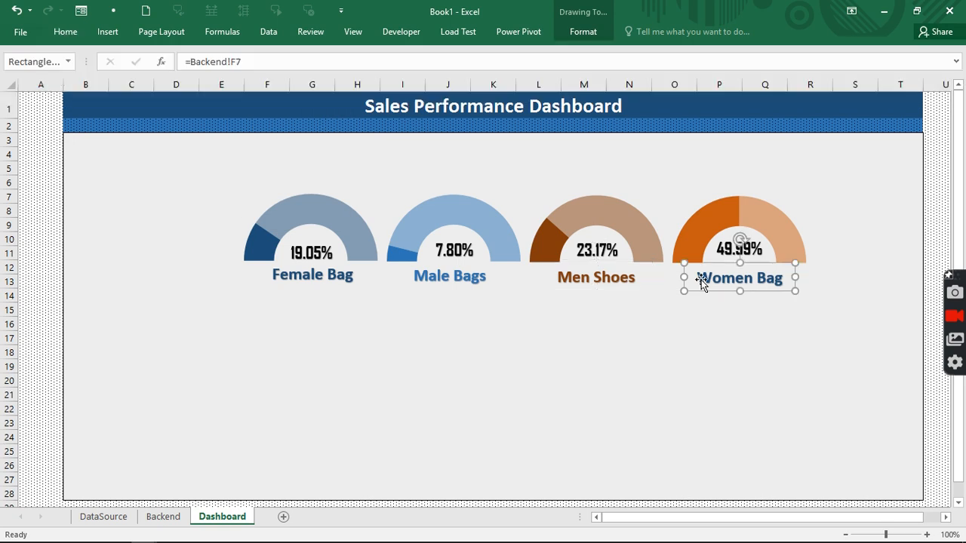
click(79, 35)
click(249, 78)
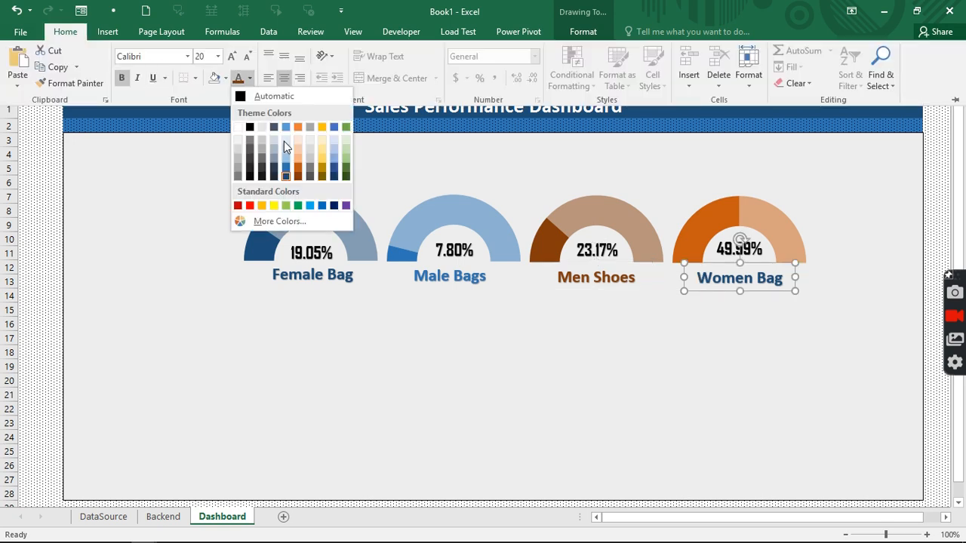
click(297, 164)
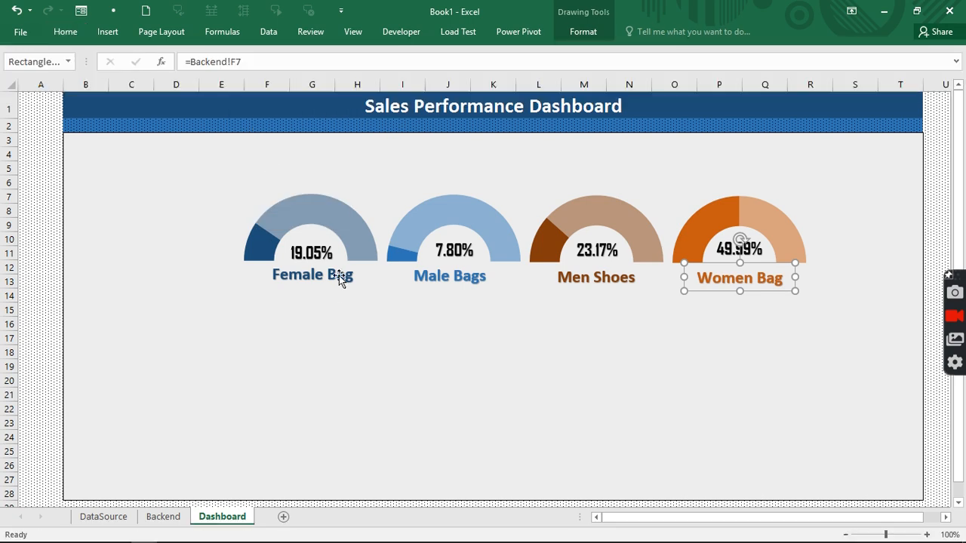
click(339, 275)
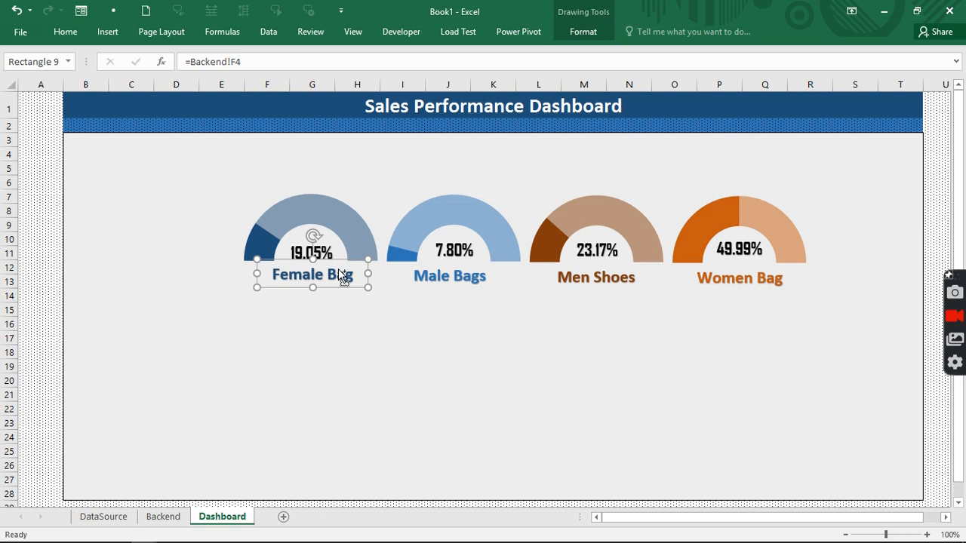
- Copy the Female Bag label below itself and link it to Backend!C4 ($18,769,410)
drag(338, 270, 339, 282)
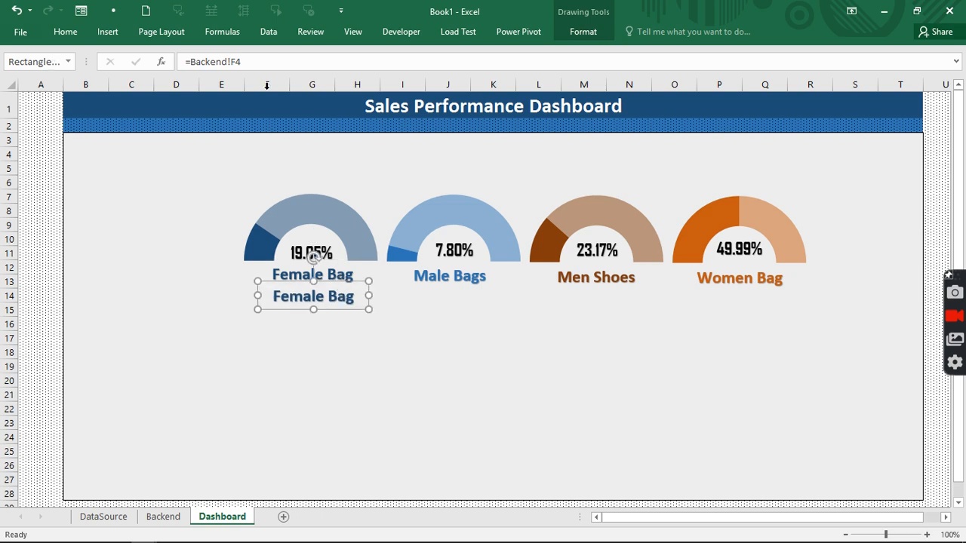
drag(259, 62, 190, 61)
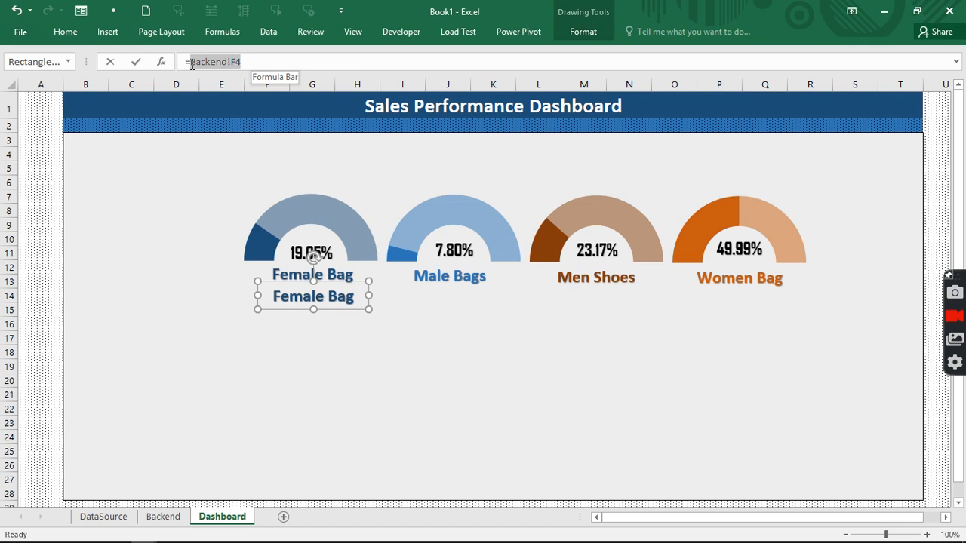
click(163, 516)
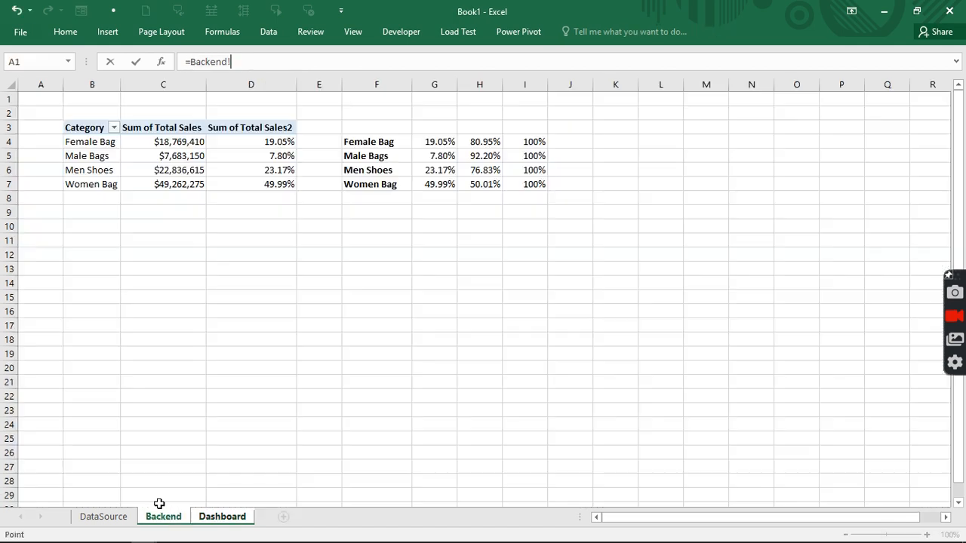
click(191, 142)
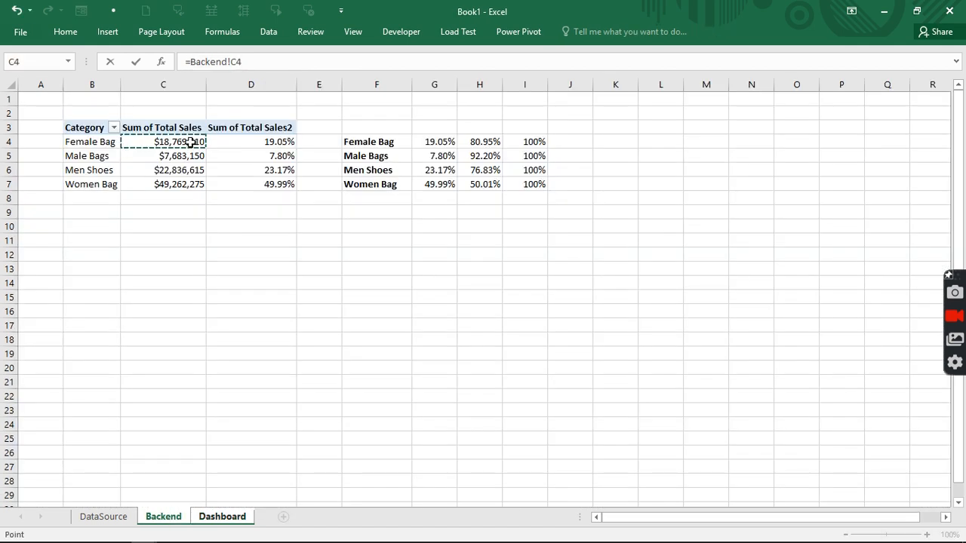
key(Return)
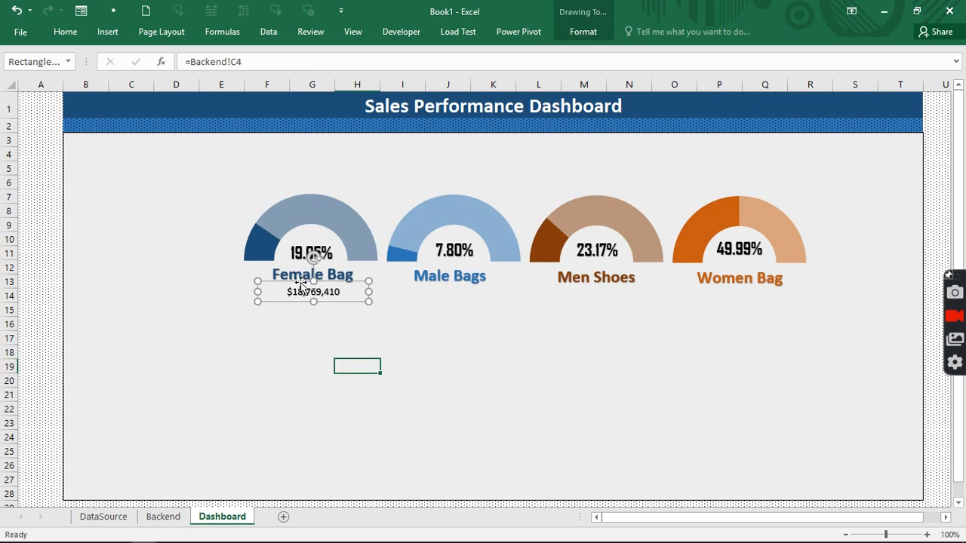
- Copy the sales value box under the other gauges and link the Male Bags one to Backend!C5
drag(310, 280, 731, 285)
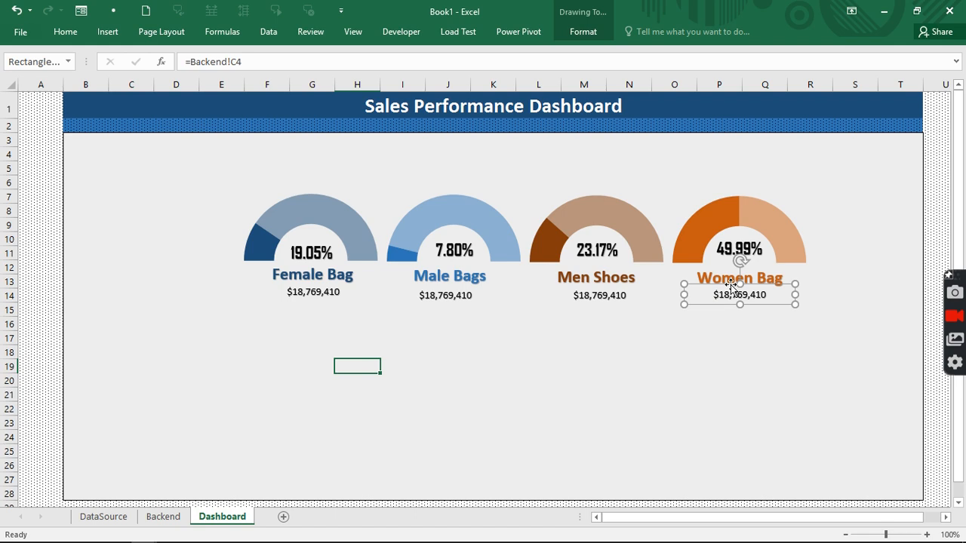
click(423, 297)
click(252, 61)
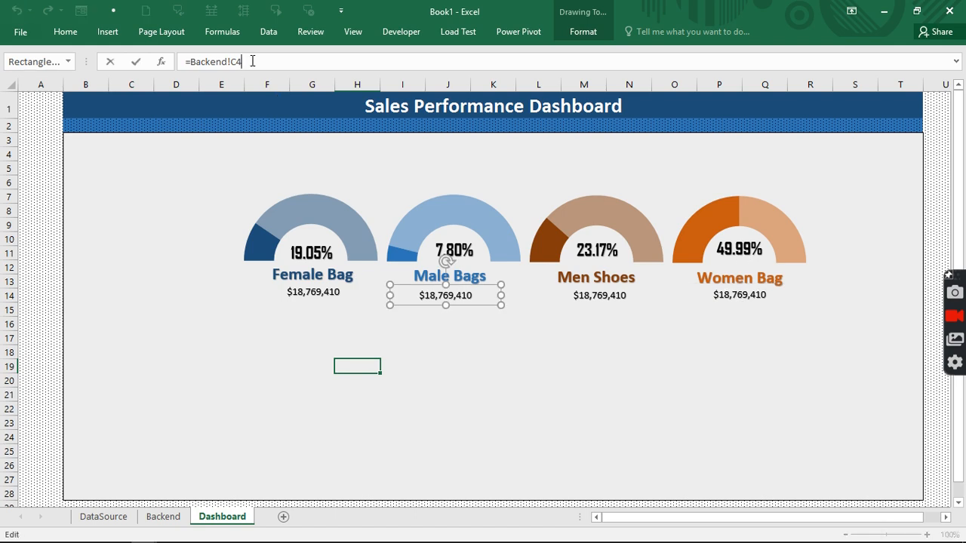
key(BackSpace)
text(5)
- Link the Men Shoes and Women Bag value boxes to Backend!C6 and Backend!C7
click(582, 299)
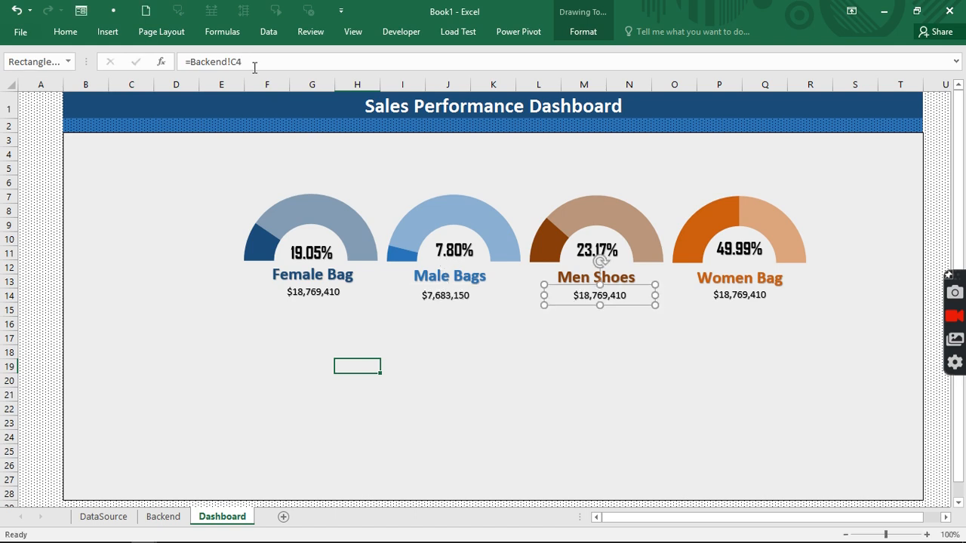
click(255, 65)
key(BackSpace)
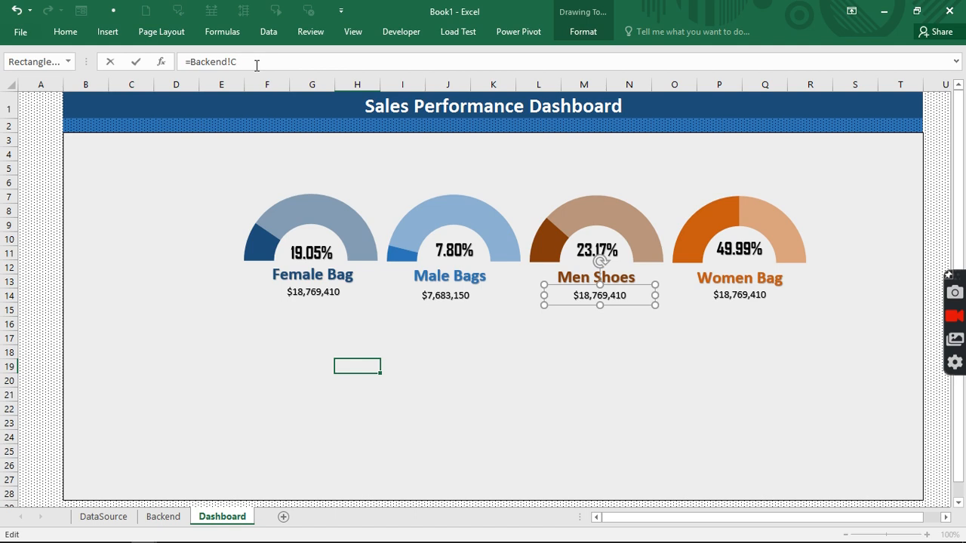
text(6)
click(721, 302)
click(255, 60)
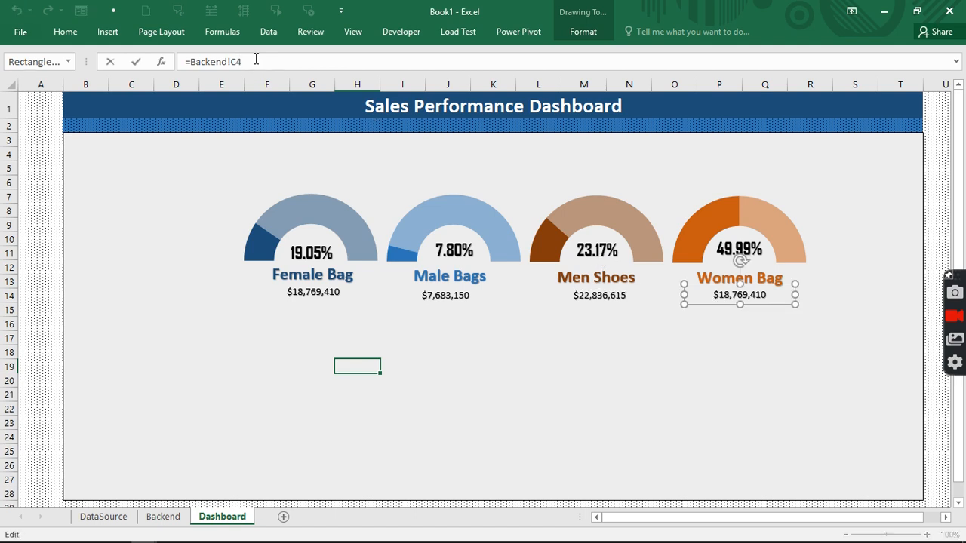
key(BackSpace)
text(7)
key(Return)
- Check the Backend label formulas in F4–F6 and the Women Bag row, then return to Dashboard
click(302, 293)
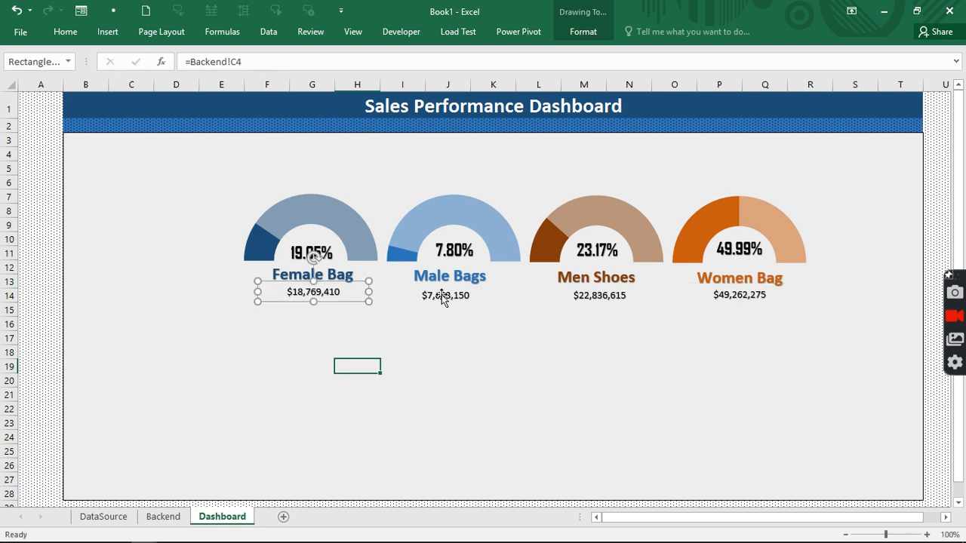
click(178, 518)
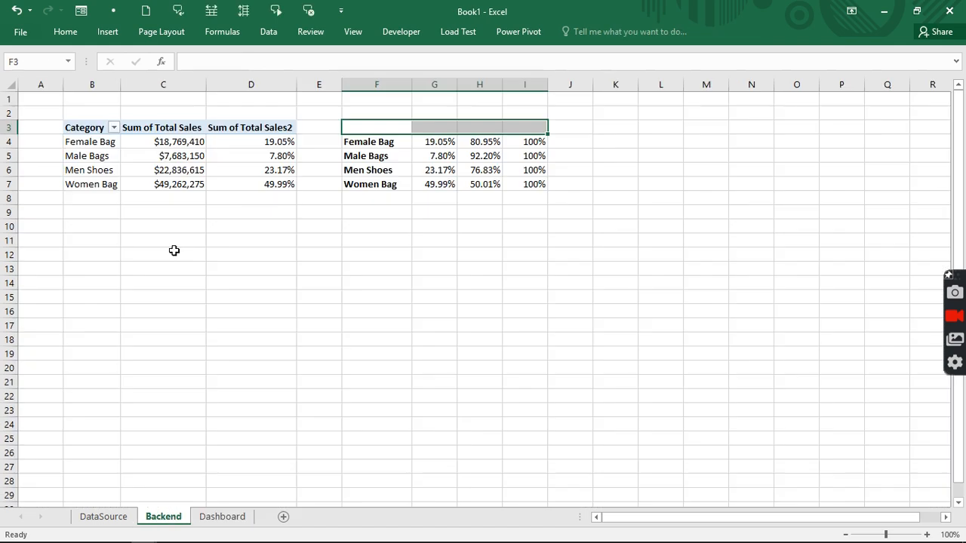
click(351, 141)
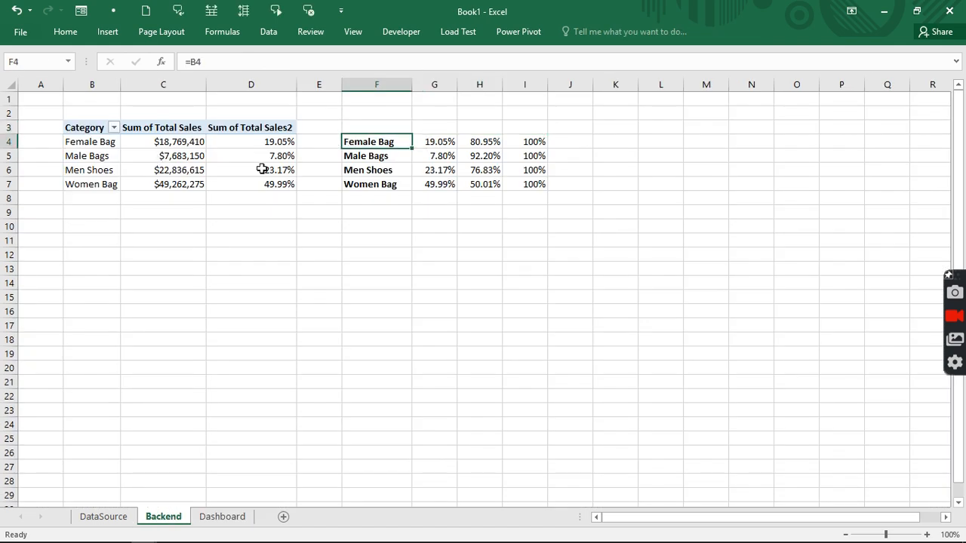
click(357, 155)
click(364, 171)
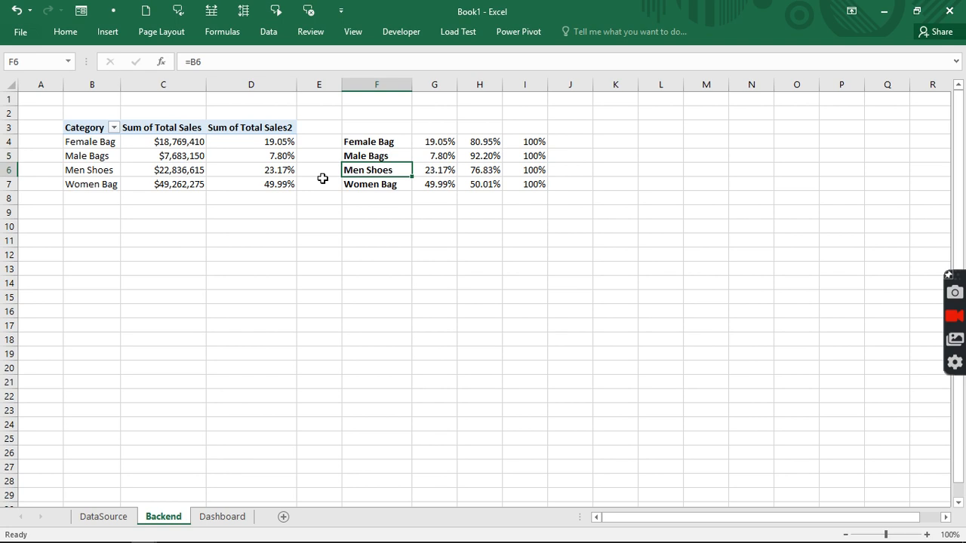
click(10, 184)
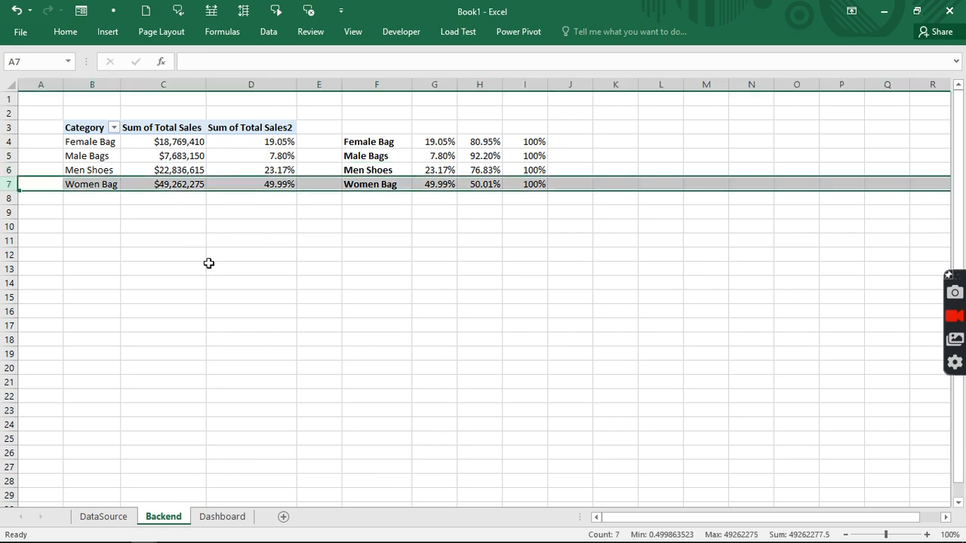
click(208, 518)
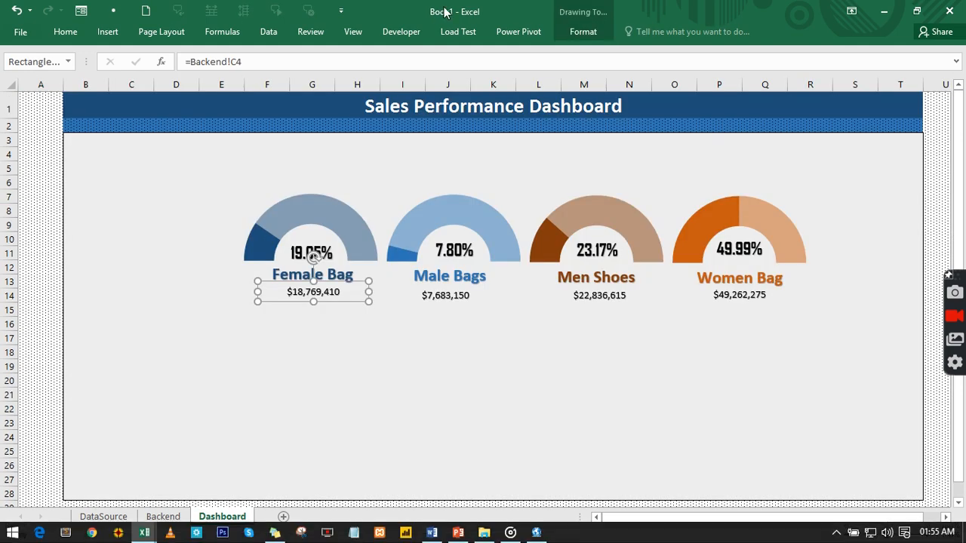
- Set the Female Bag amount text to Agency FB, size 18
click(66, 32)
click(180, 56)
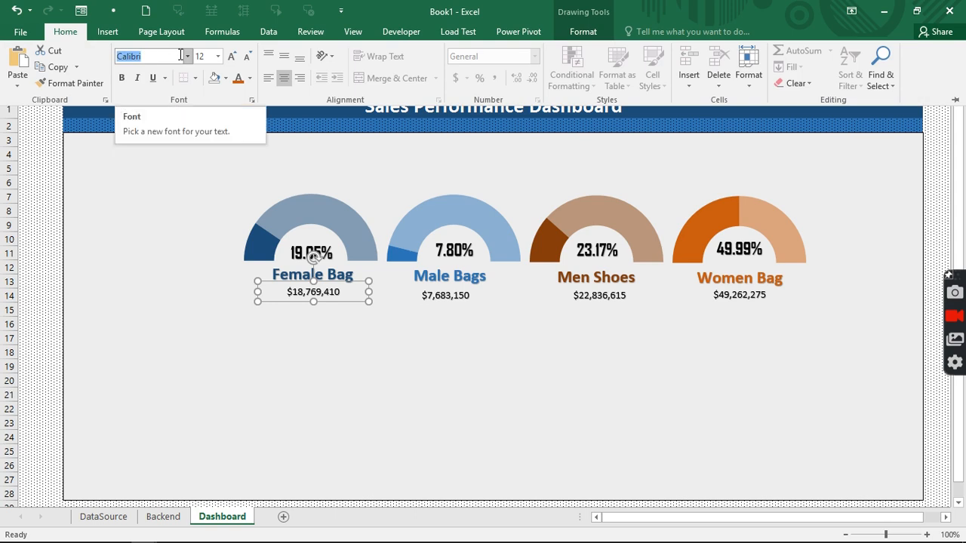
text(Agency FB)
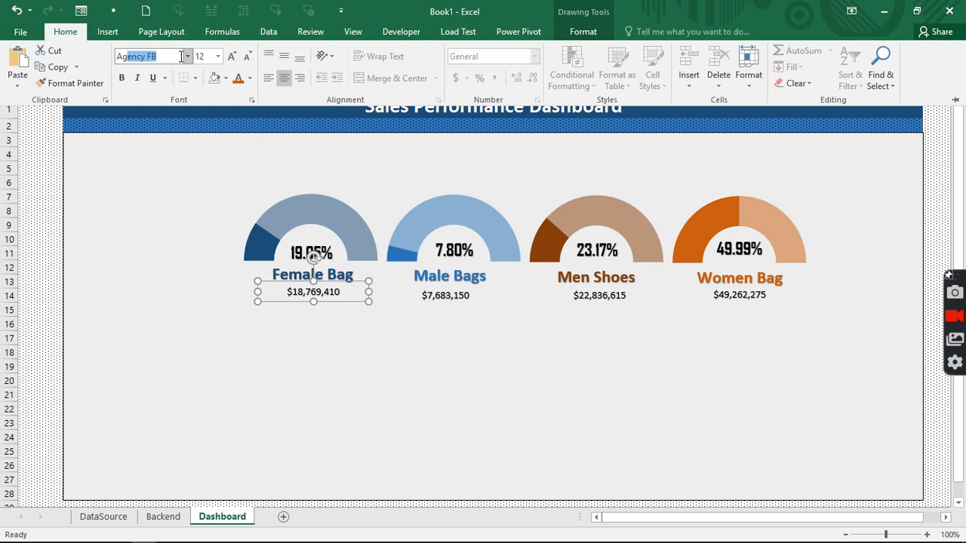
key(Return)
click(217, 56)
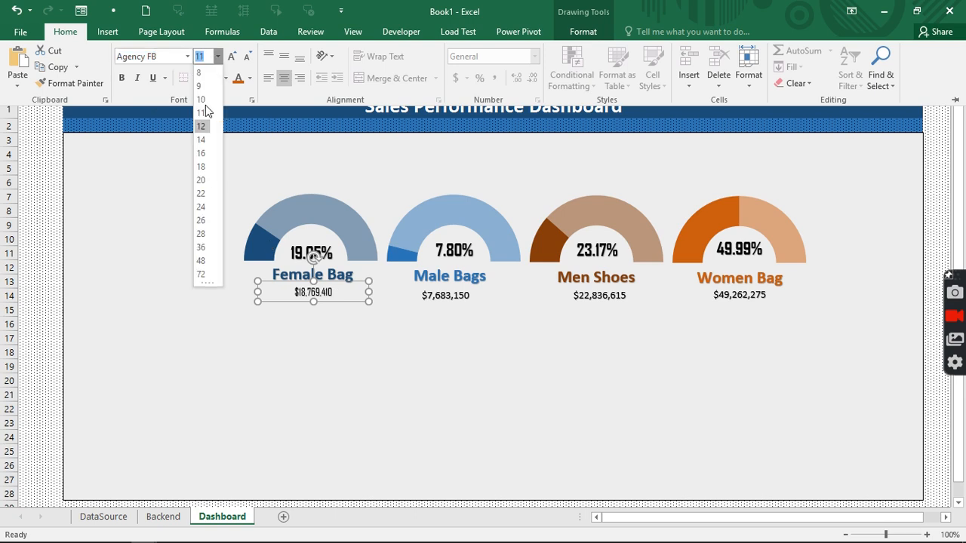
click(200, 166)
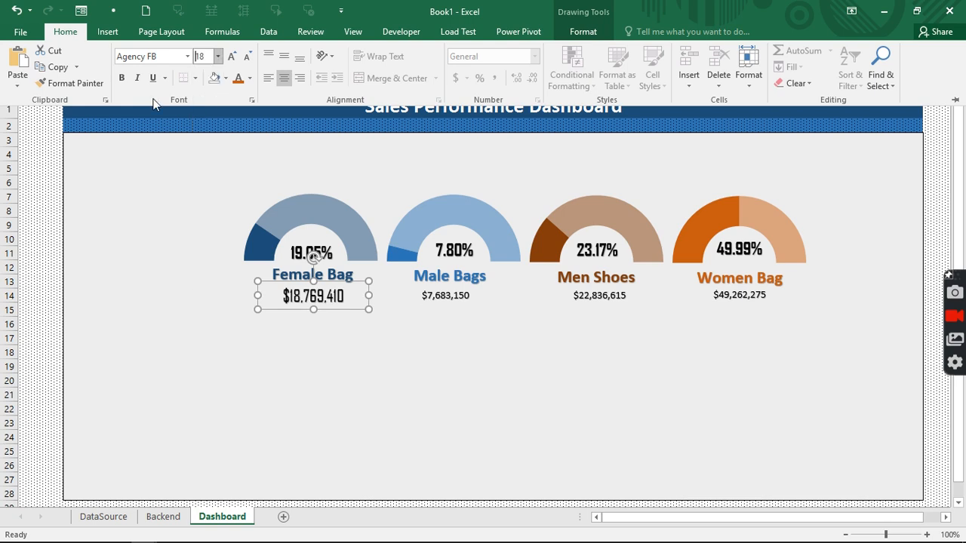
- Apply the same Agency FB 18 formatting to the Male Bags, Men Shoes and Women Bag amounts
double_click(76, 84)
click(461, 299)
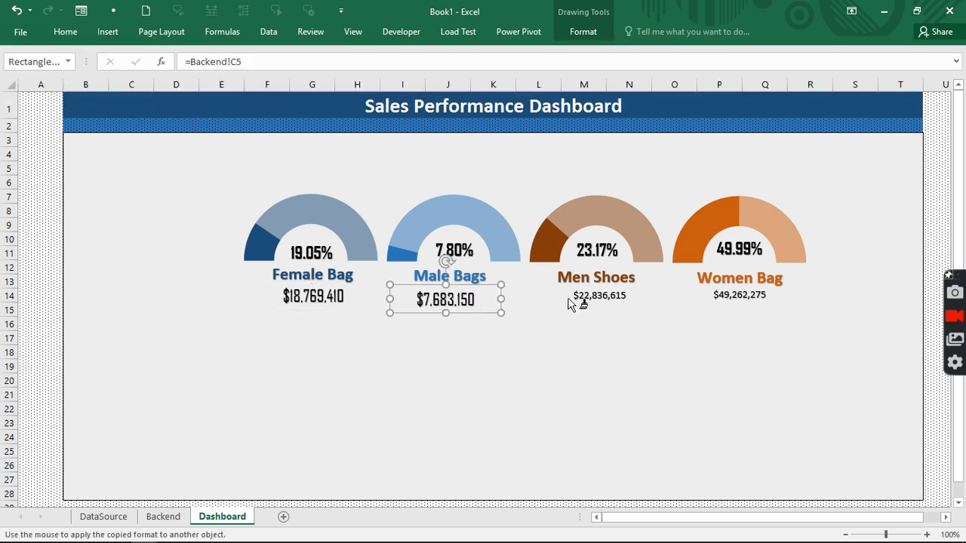
click(587, 300)
click(727, 300)
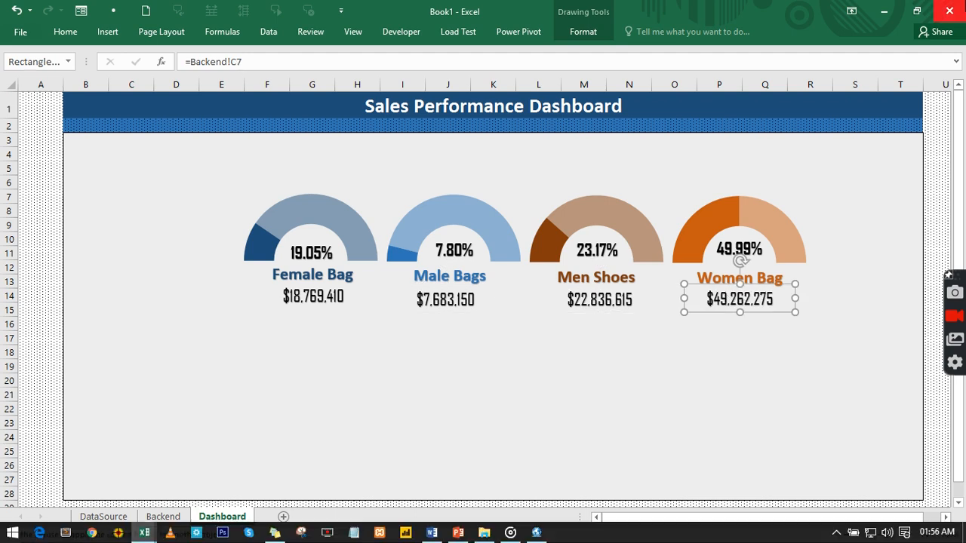
click(306, 394)
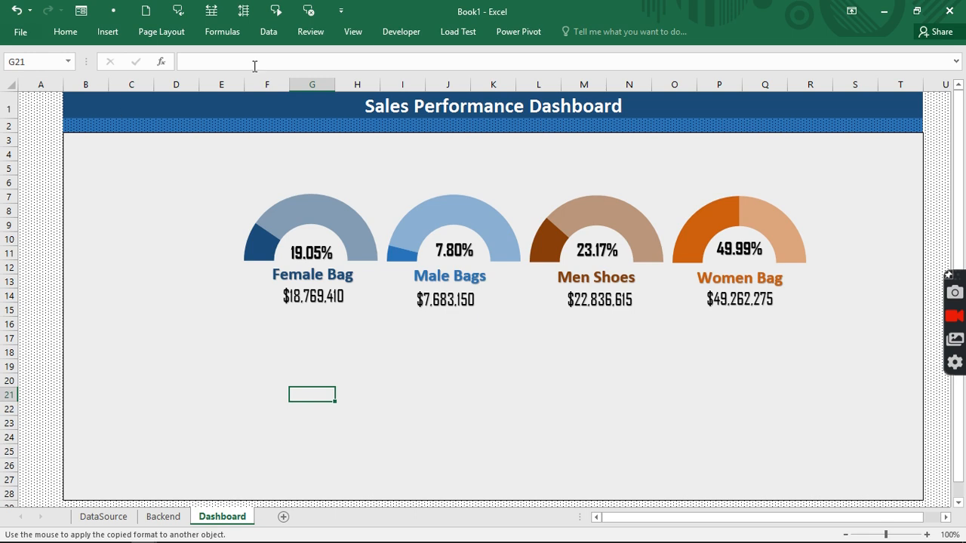
- Switch to the Business Performance workbook and clear its Stores slicer filter
click(358, 34)
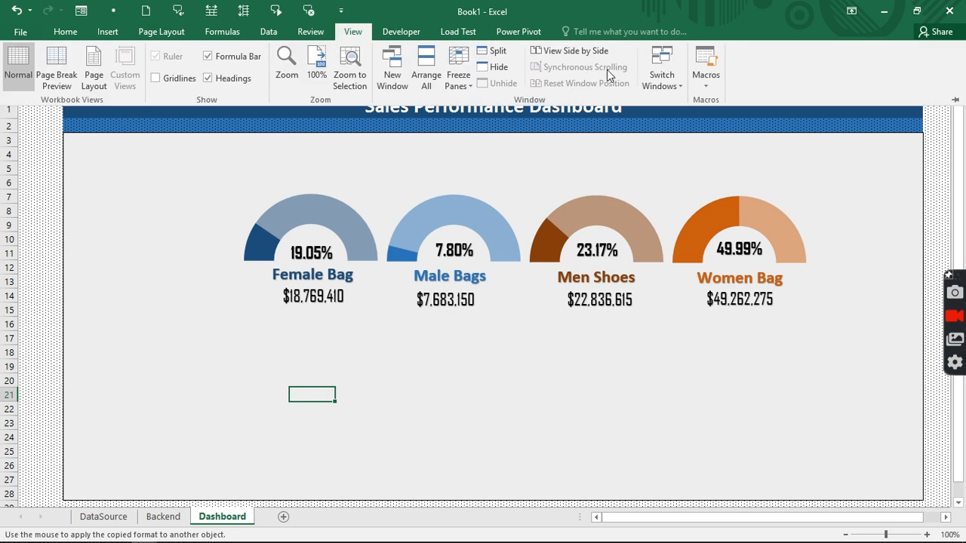
click(662, 82)
click(670, 116)
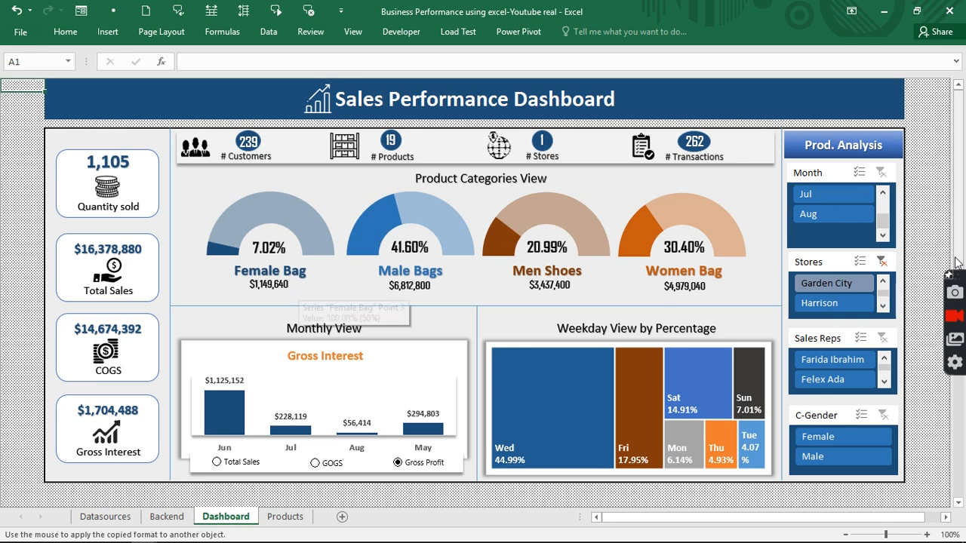
click(884, 261)
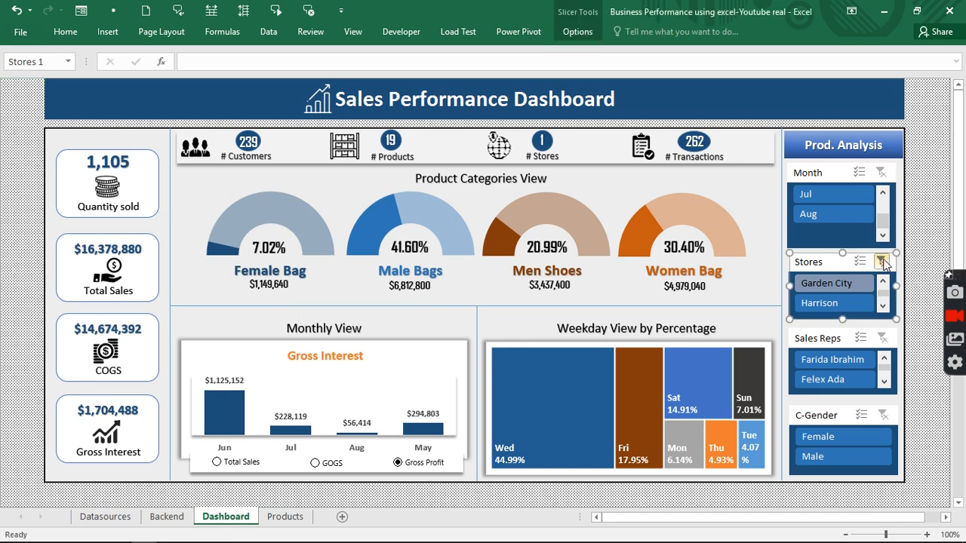
click(884, 261)
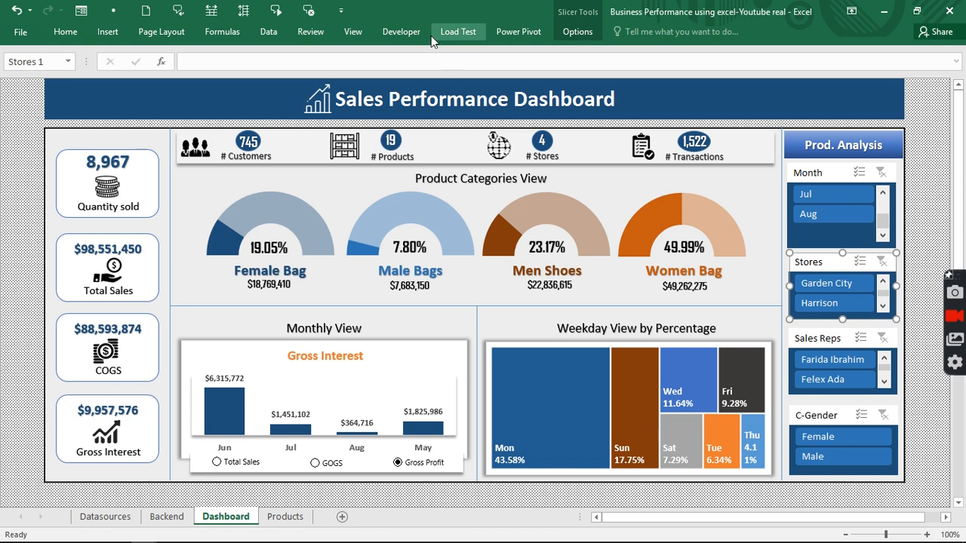
- Switch back to the Book1 dashboard window
click(357, 31)
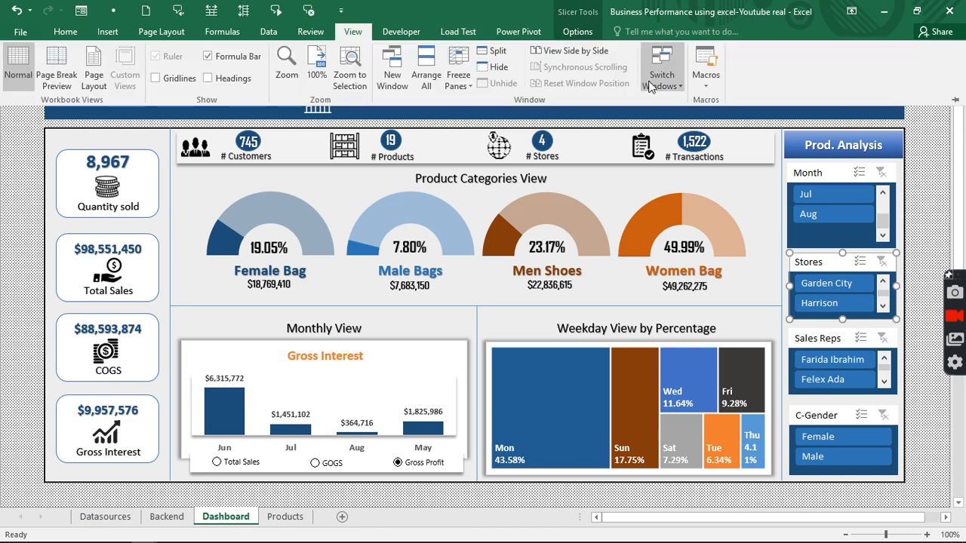
click(661, 80)
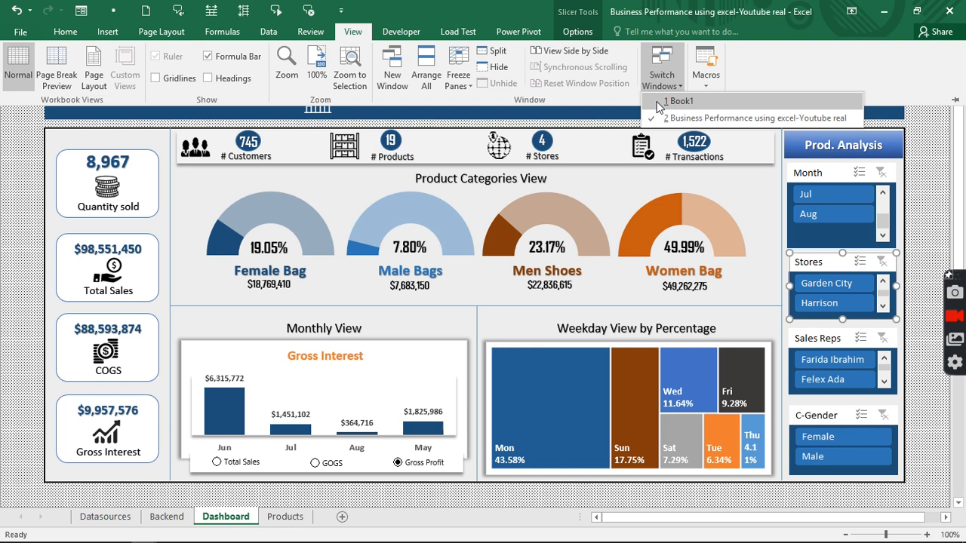
click(673, 101)
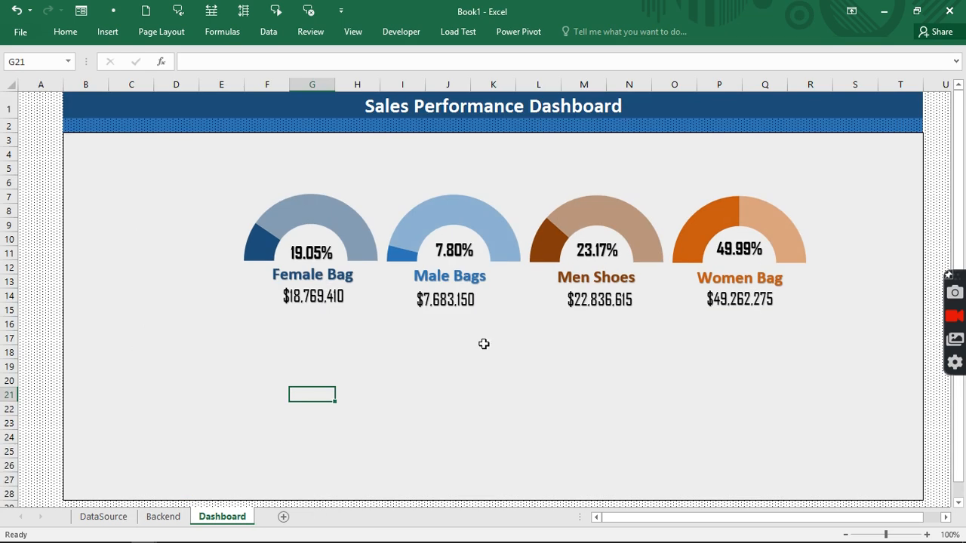
- Group the Female Bag gauge with its 19.05% label and amount box
click(330, 302)
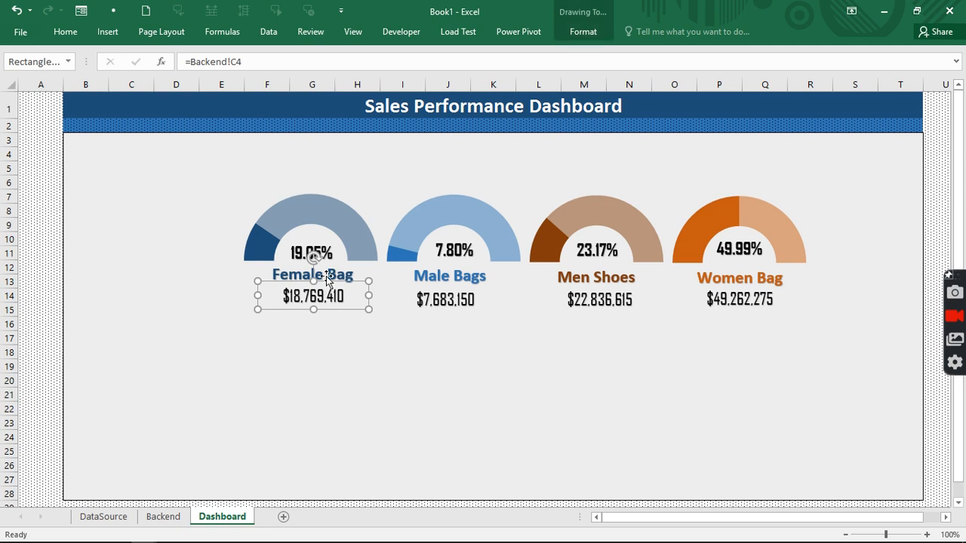
ctrl+click(306, 249)
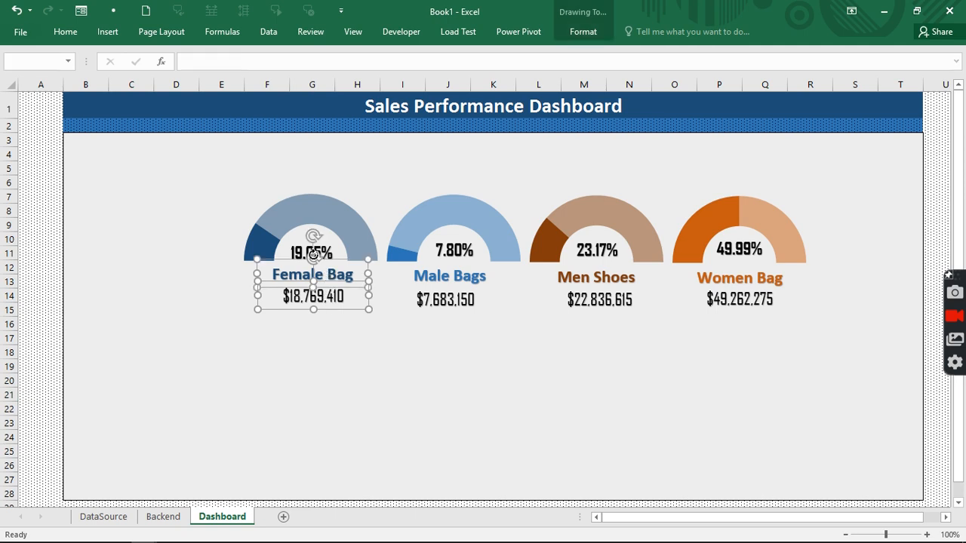
ctrl+click(289, 218)
right_click(289, 218)
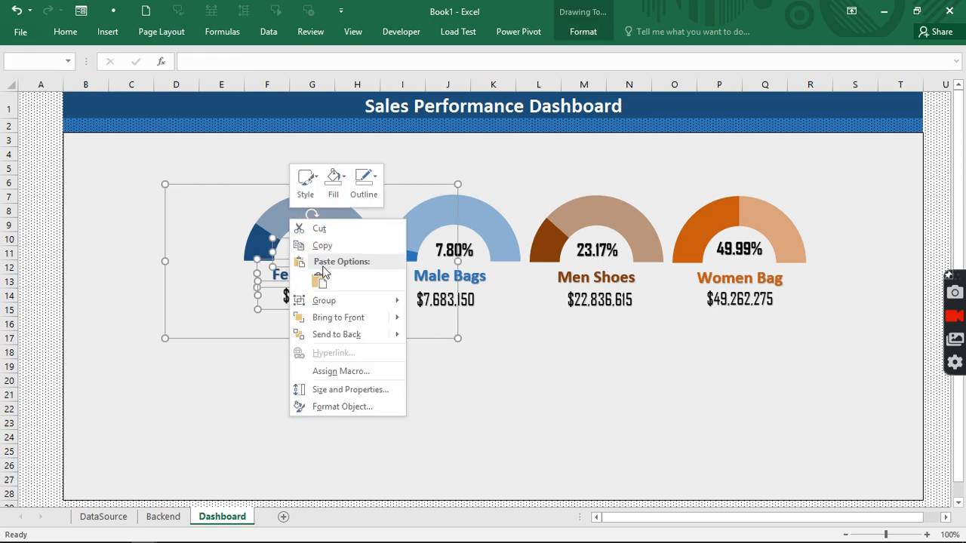
mouse_move(330, 302)
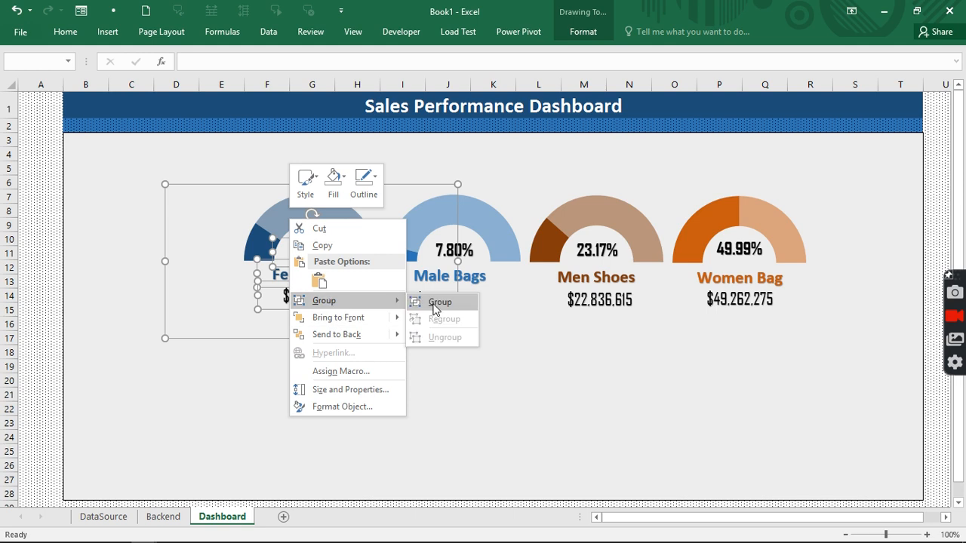
click(439, 304)
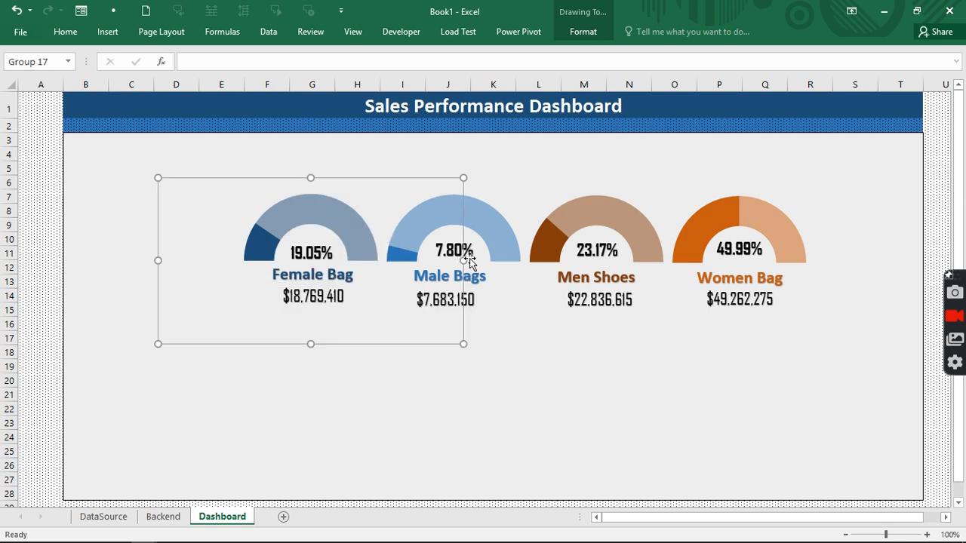
- Group the Male Bags gauge with its label, 7.80% value and $7,683,150 amount box
click(478, 301)
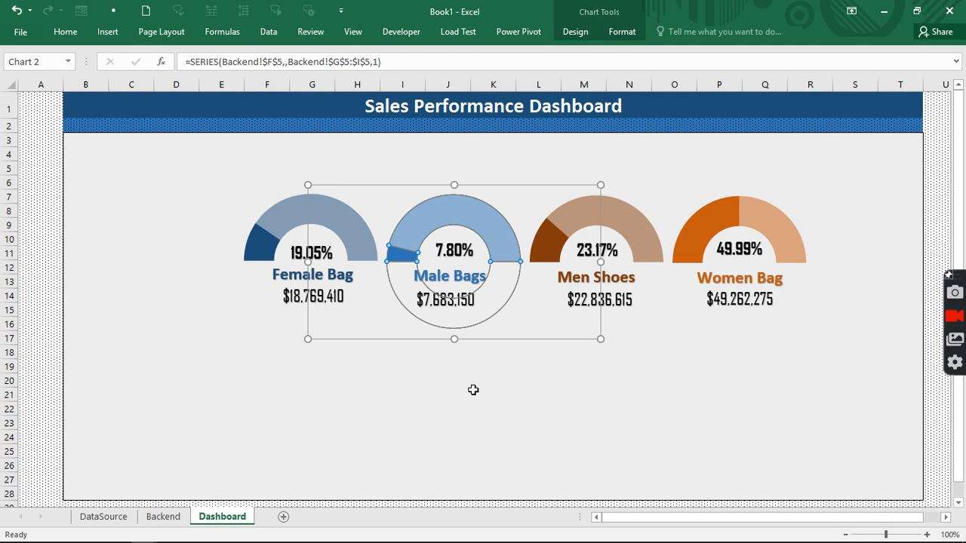
click(473, 390)
click(459, 303)
ctrl+click(466, 254)
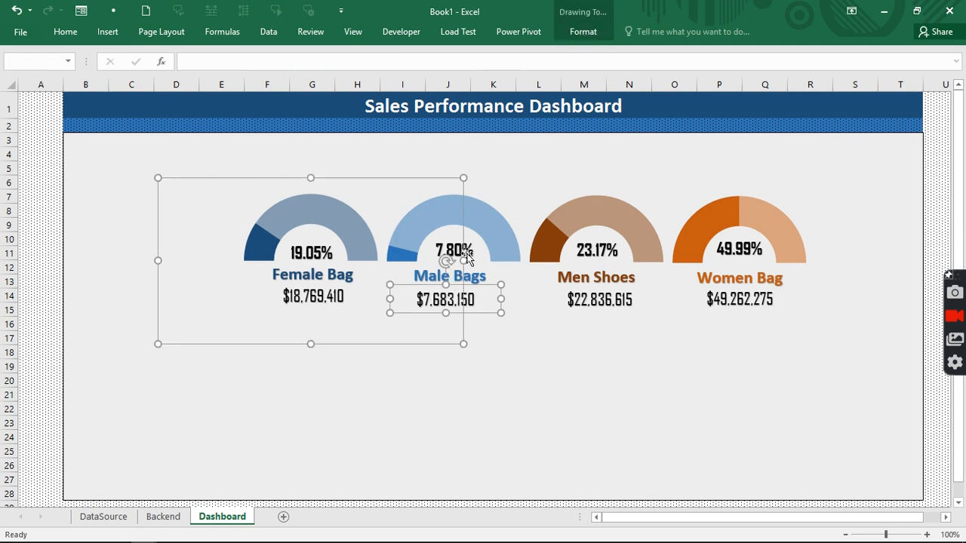
key(Escape)
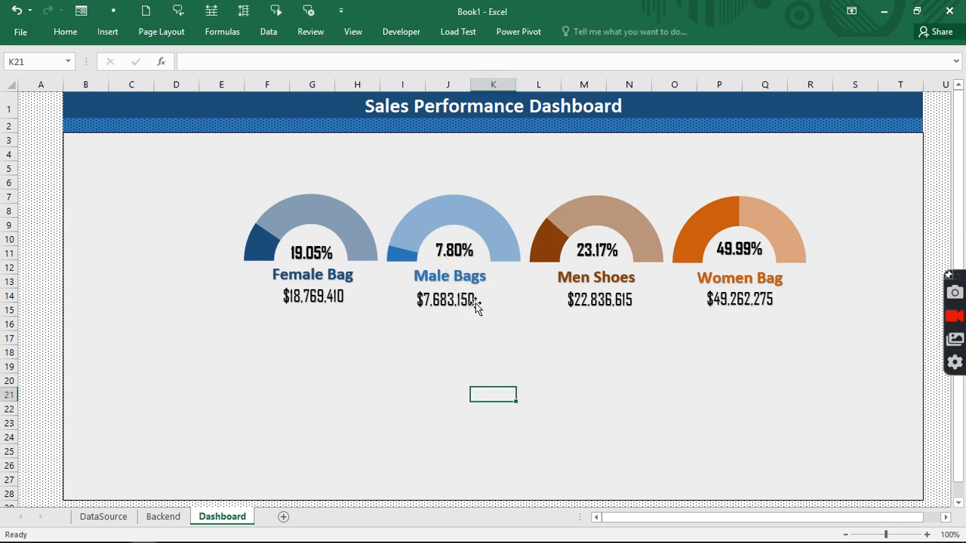
click(478, 321)
click(480, 380)
click(465, 300)
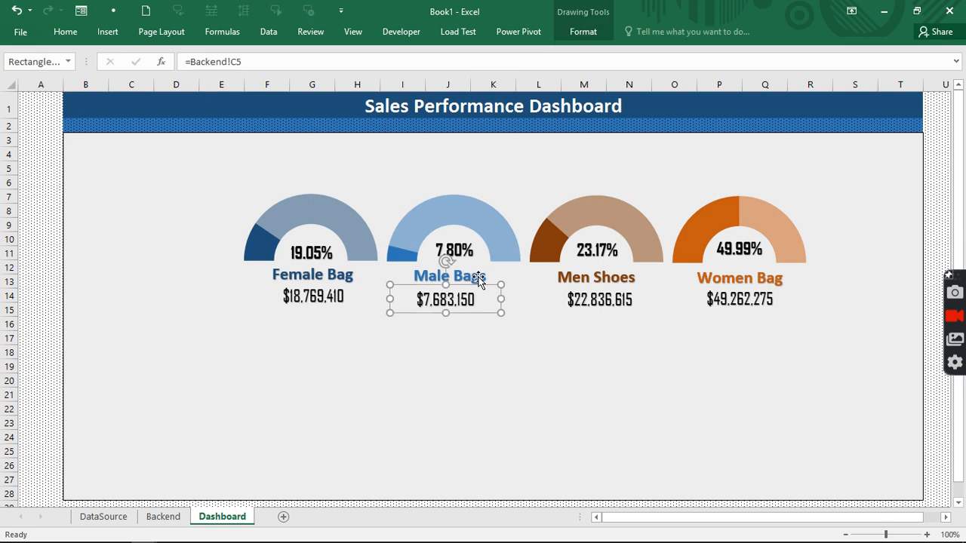
ctrl+click(479, 280)
ctrl+click(476, 250)
ctrl+click(473, 251)
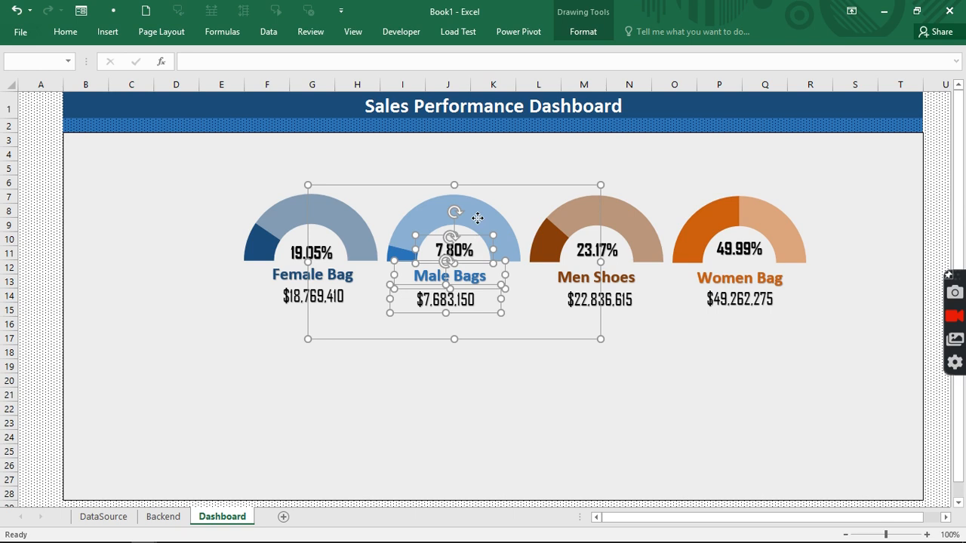
right_click(478, 218)
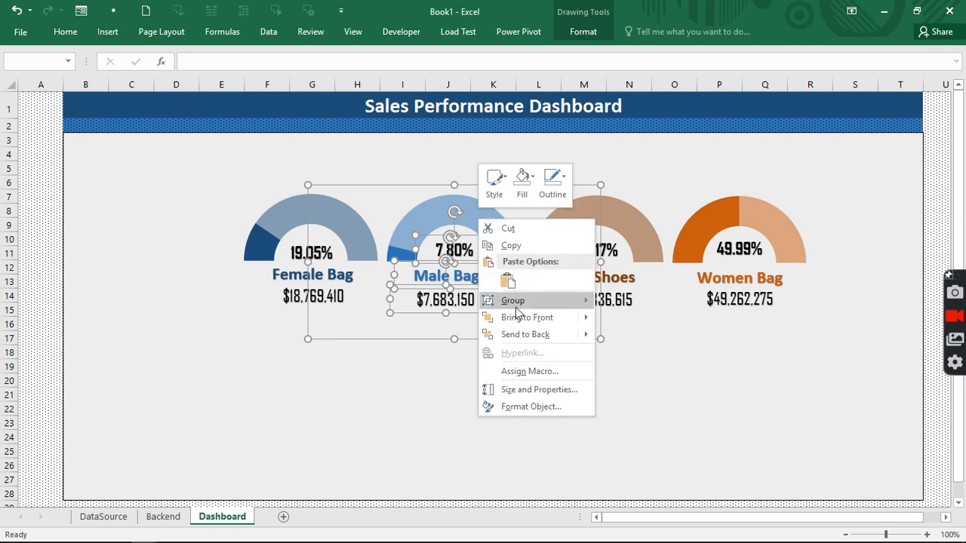
mouse_move(520, 301)
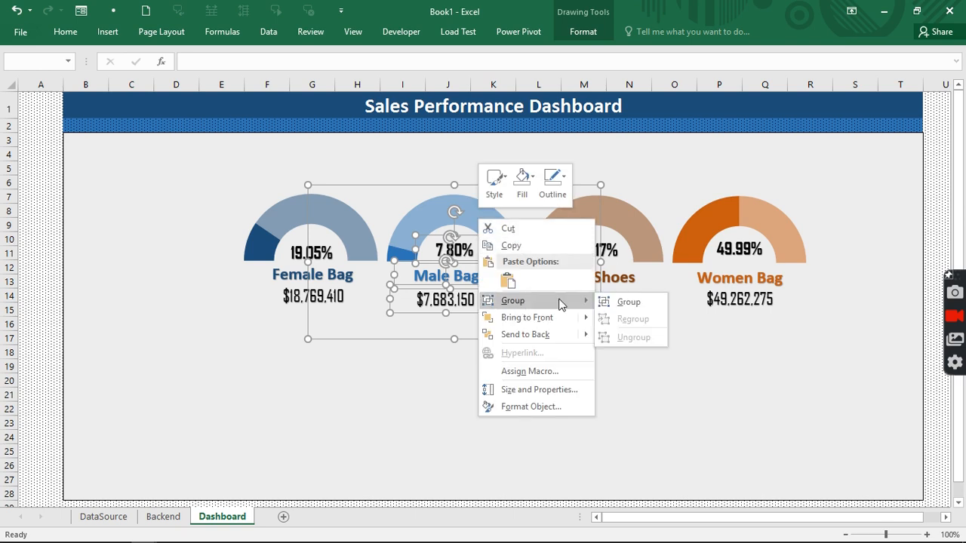
click(613, 303)
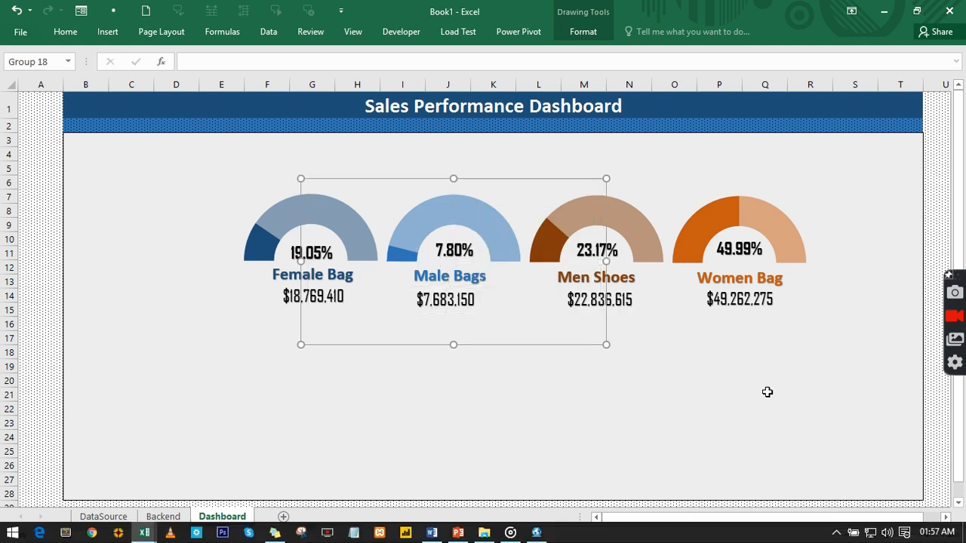
- Group the Men Shoes gauge with its 23.17% label and $22,836,615 amount box
click(763, 422)
click(626, 298)
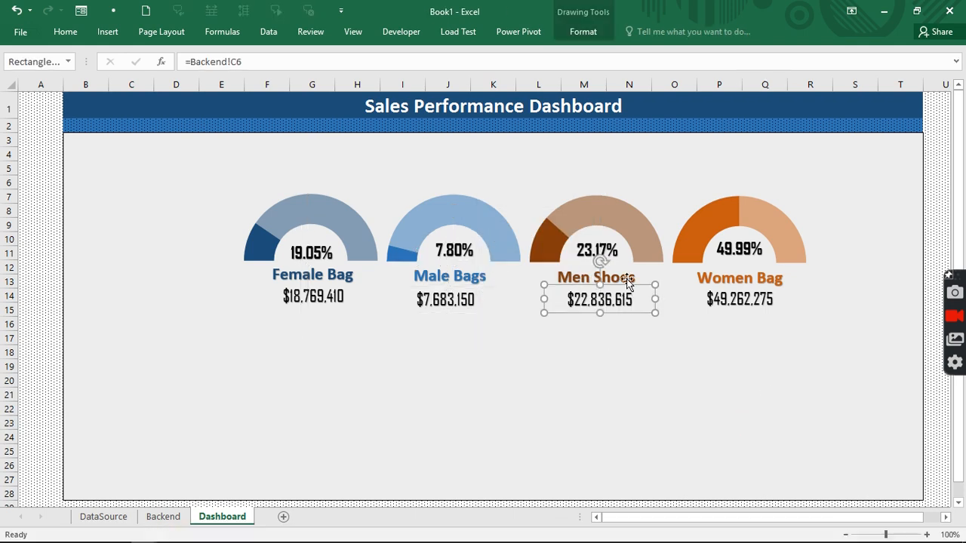
ctrl+click(616, 249)
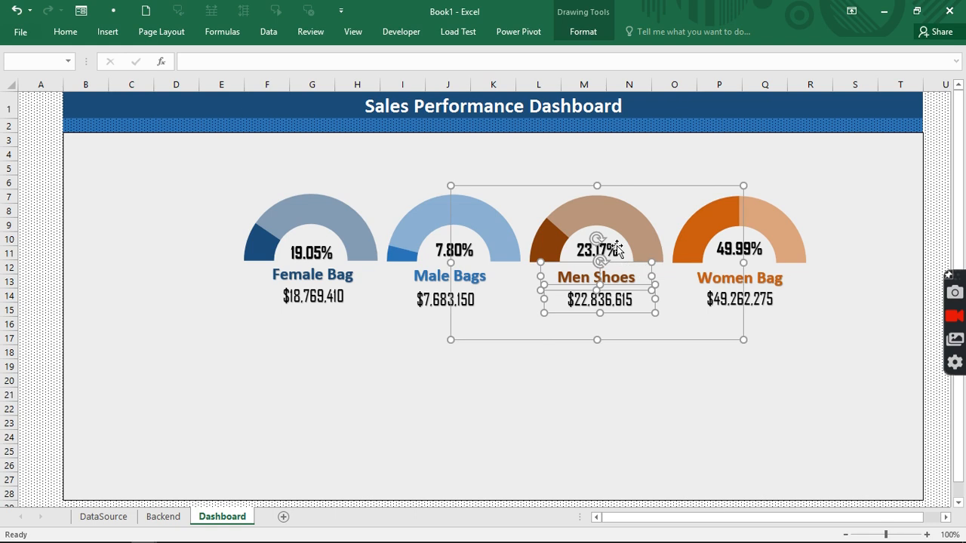
ctrl+click(617, 249)
right_click(614, 249)
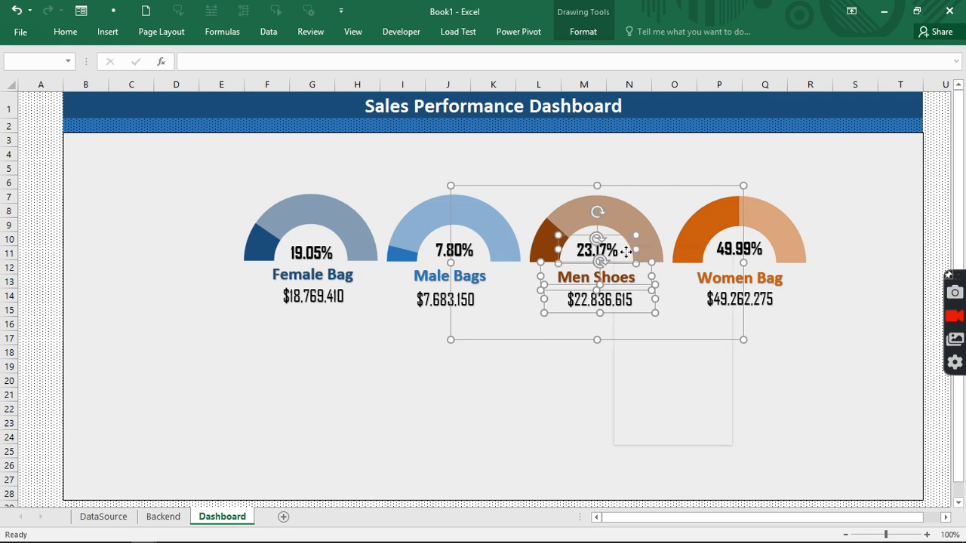
mouse_move(666, 328)
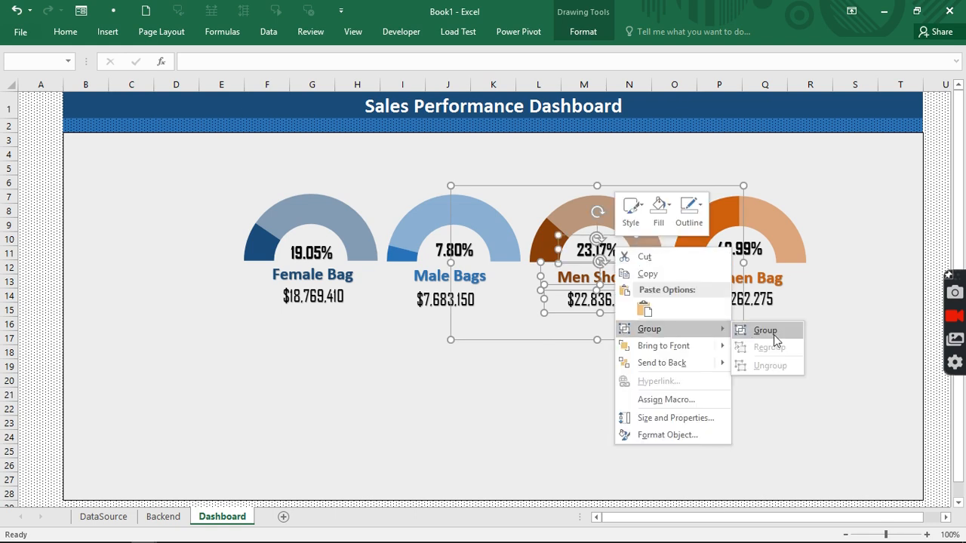
click(760, 332)
- Group the Women Bag gauge with its label, 49.99% value and $49,262,275 amount box
click(769, 298)
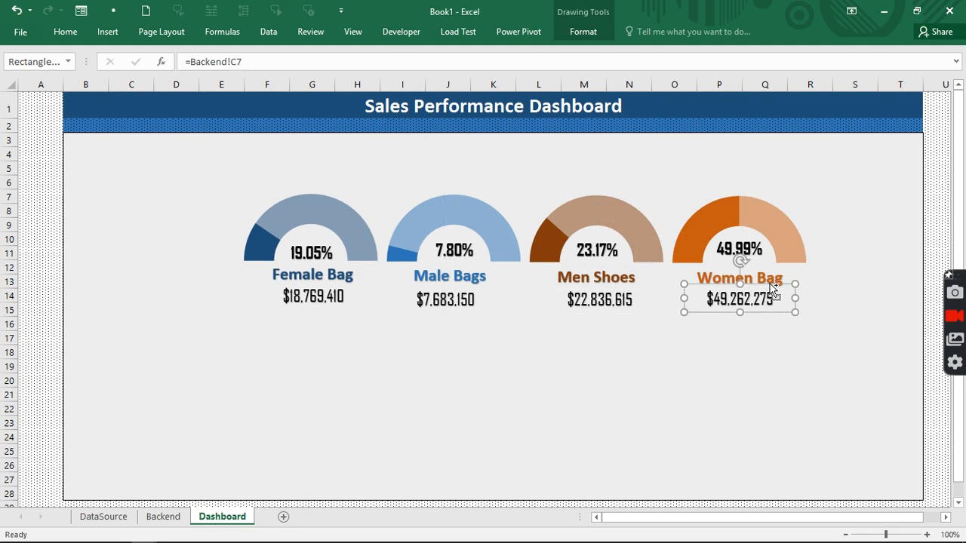
ctrl+click(766, 278)
ctrl+click(760, 253)
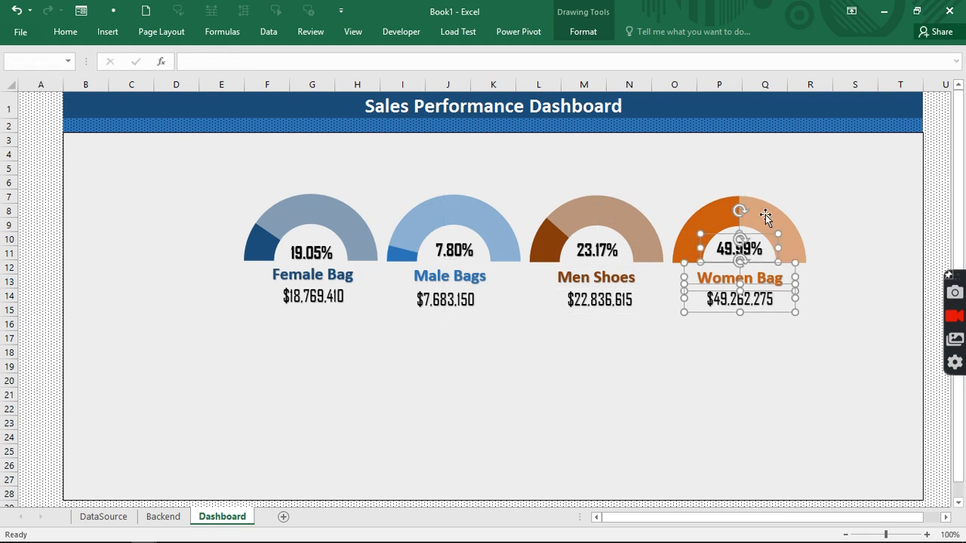
ctrl+click(765, 214)
right_click(764, 215)
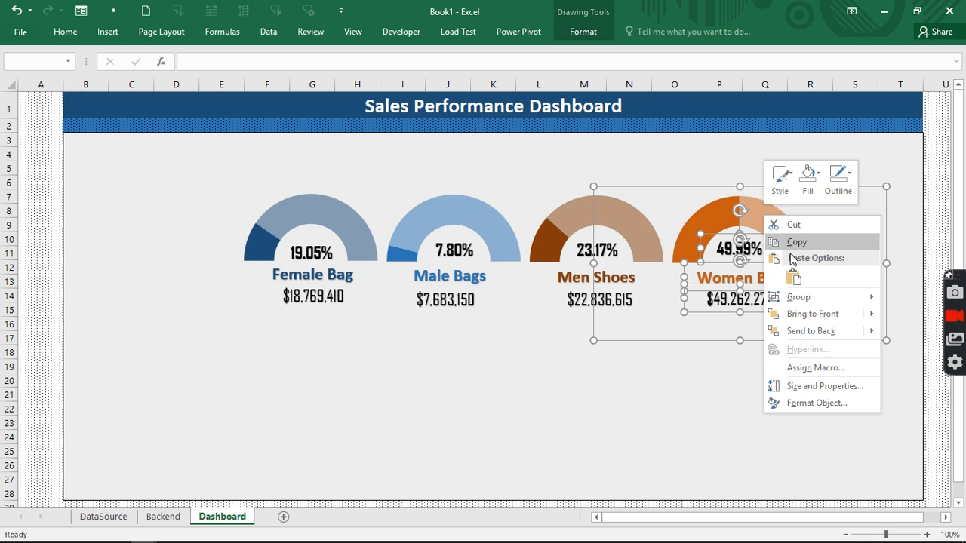
mouse_move(830, 297)
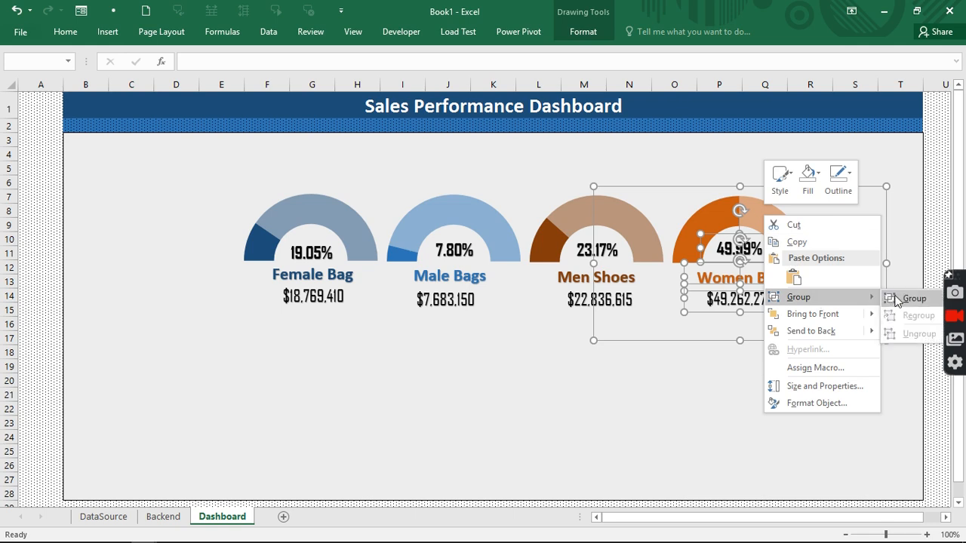
click(896, 298)
- Select all four gauge groups and move them slightly left together
ctrl+click(420, 217)
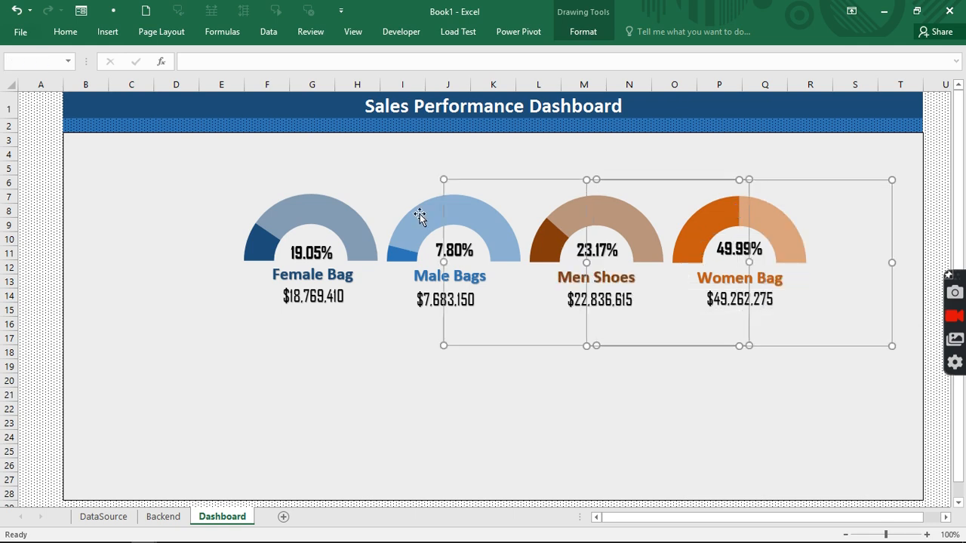
ctrl+click(343, 216)
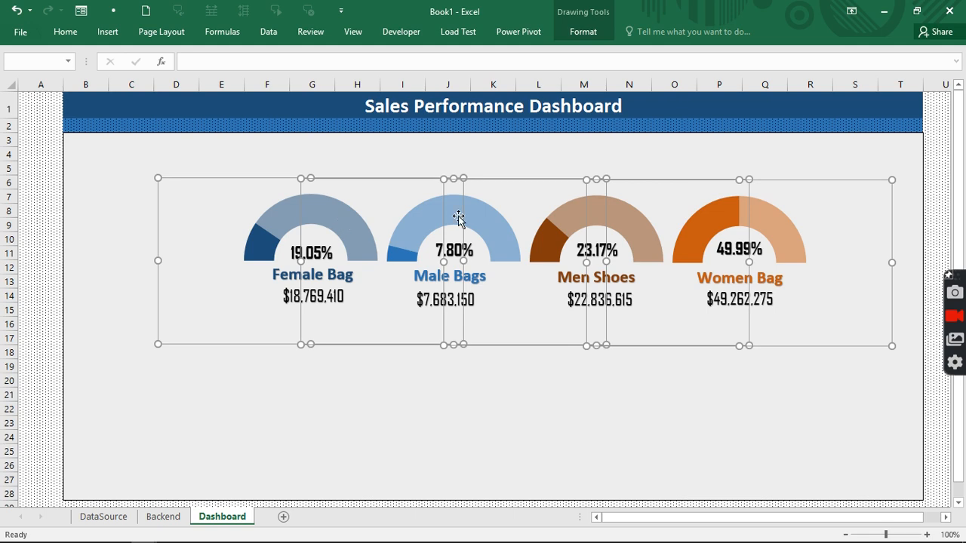
drag(502, 181, 475, 191)
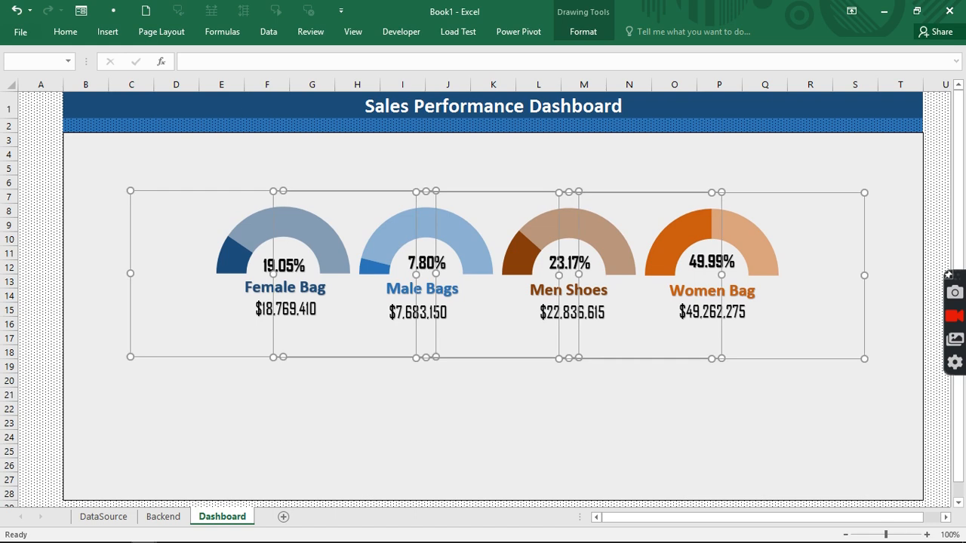
click(405, 426)
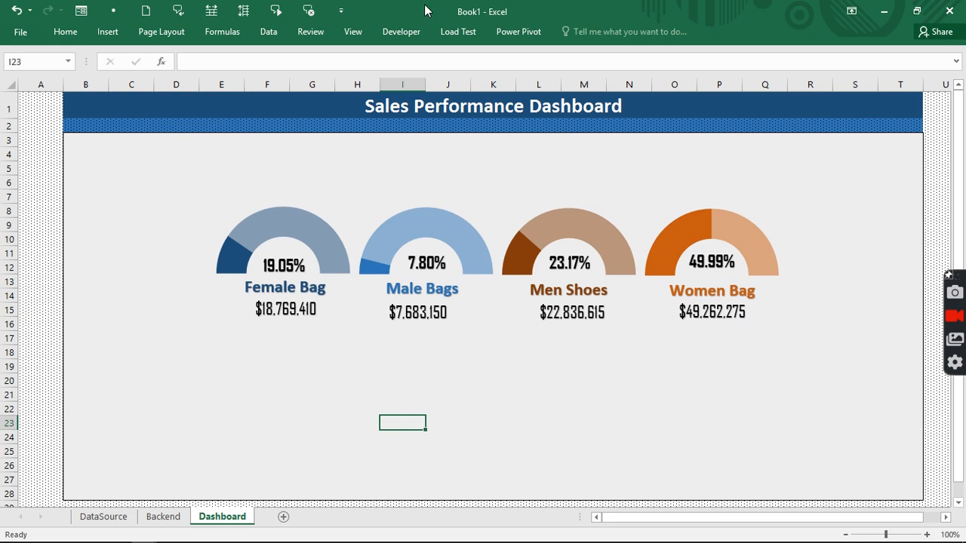
click(358, 34)
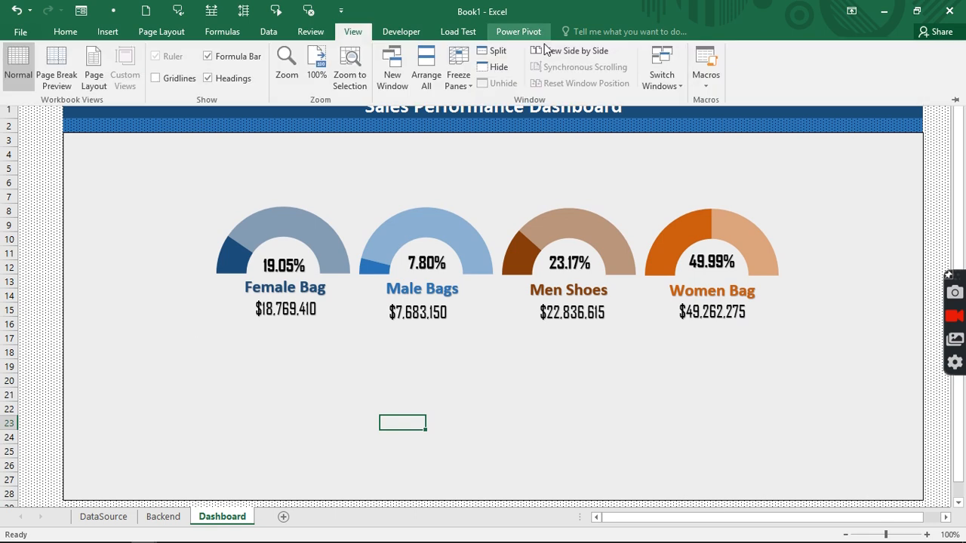
click(665, 82)
click(697, 118)
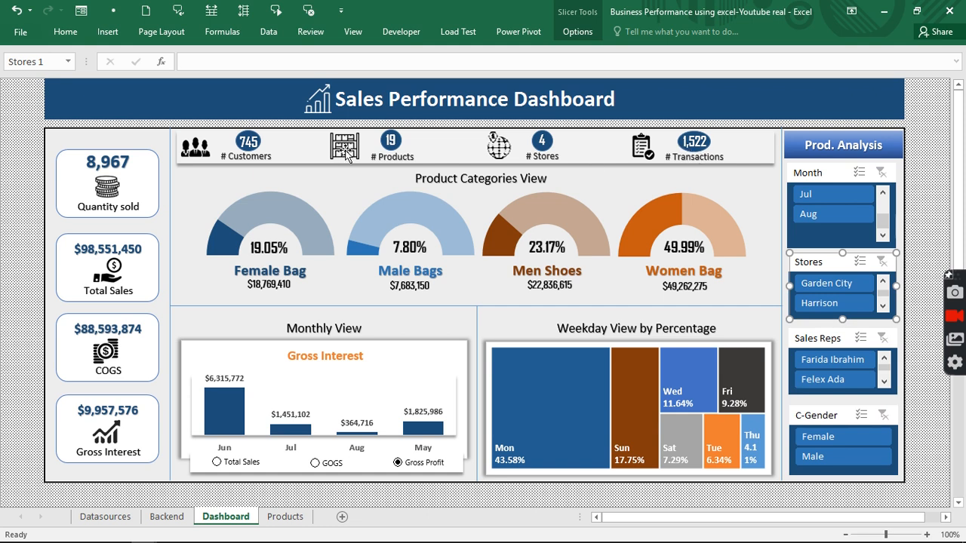
click(167, 518)
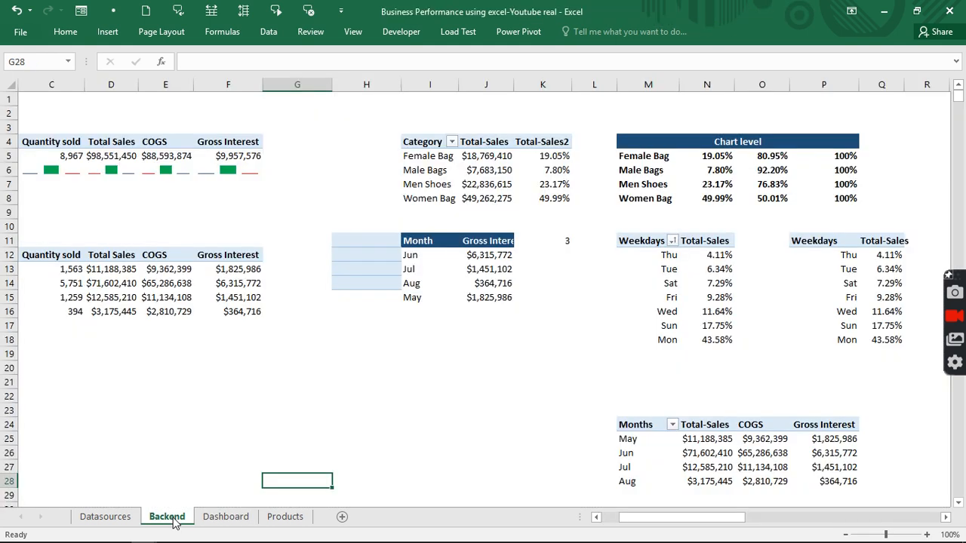
click(224, 519)
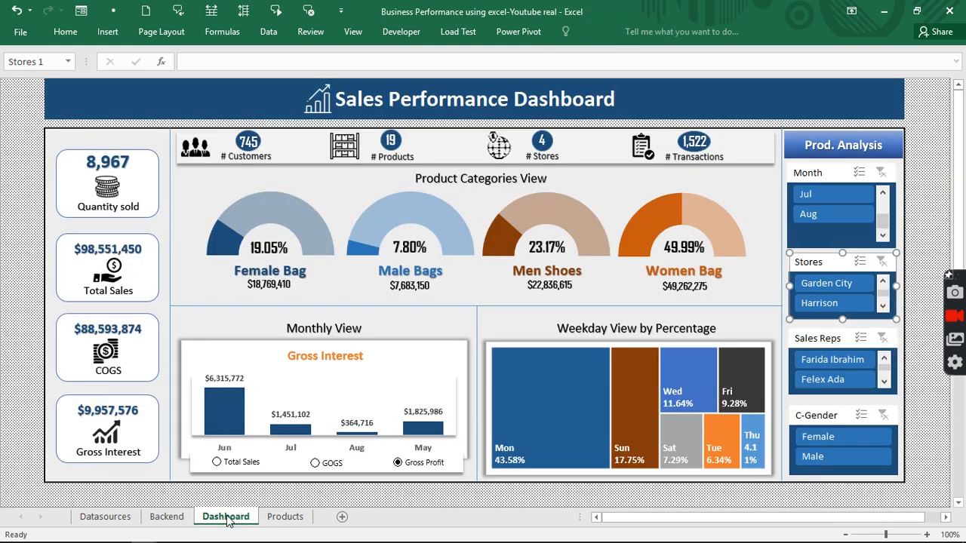
click(352, 32)
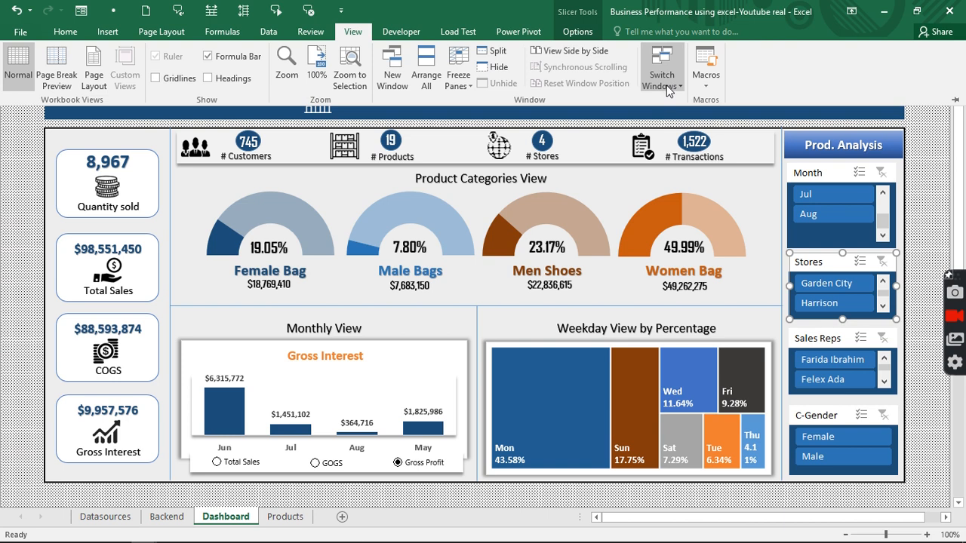
click(667, 84)
click(676, 102)
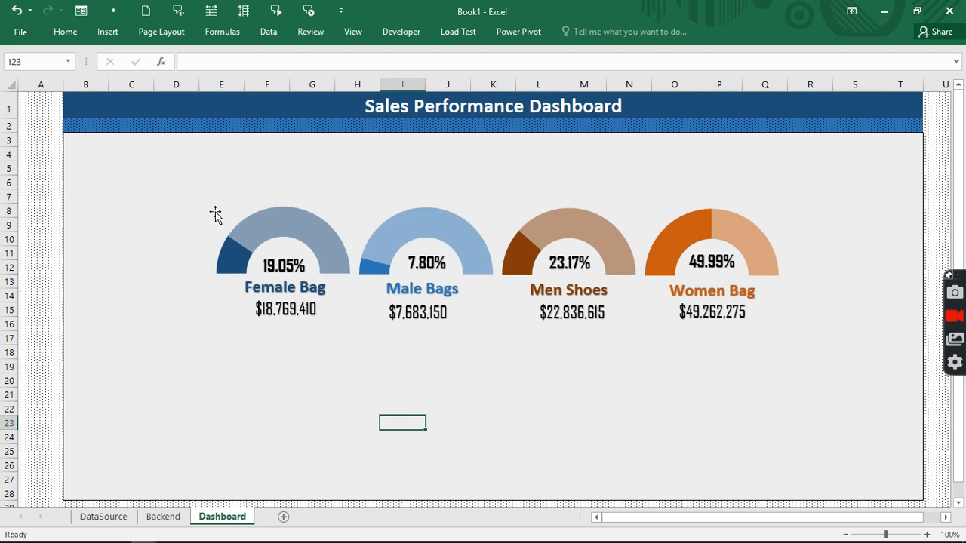
- Draw a wide rectangle just below the dashboard title
click(106, 31)
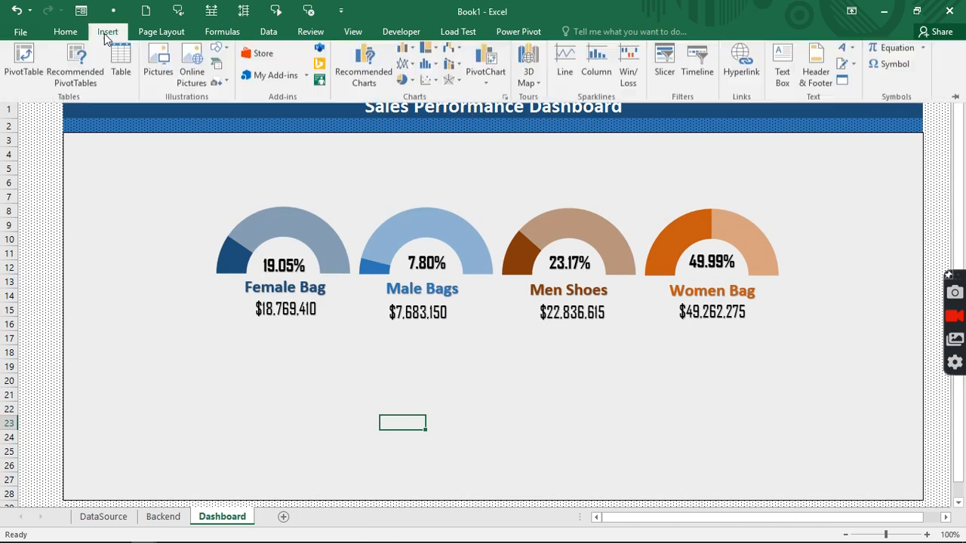
click(216, 54)
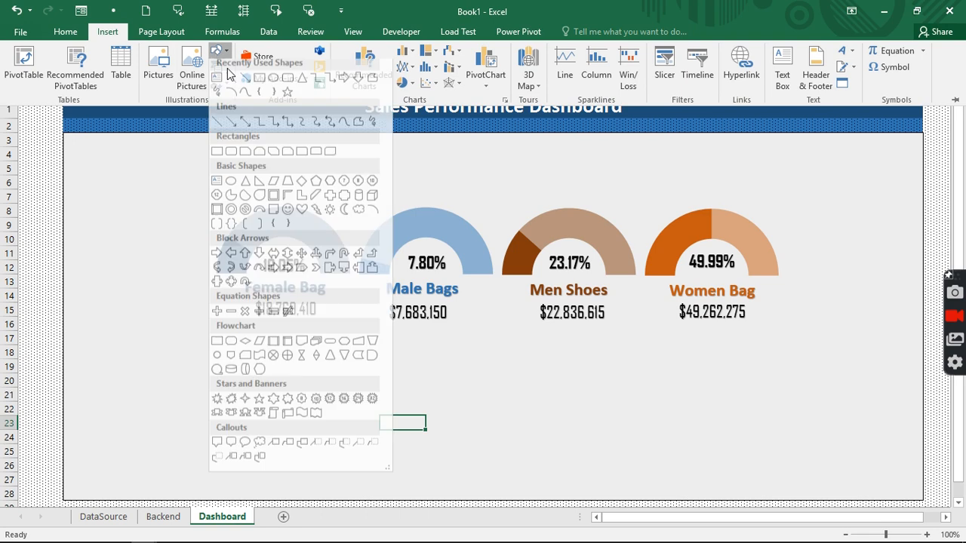
click(253, 85)
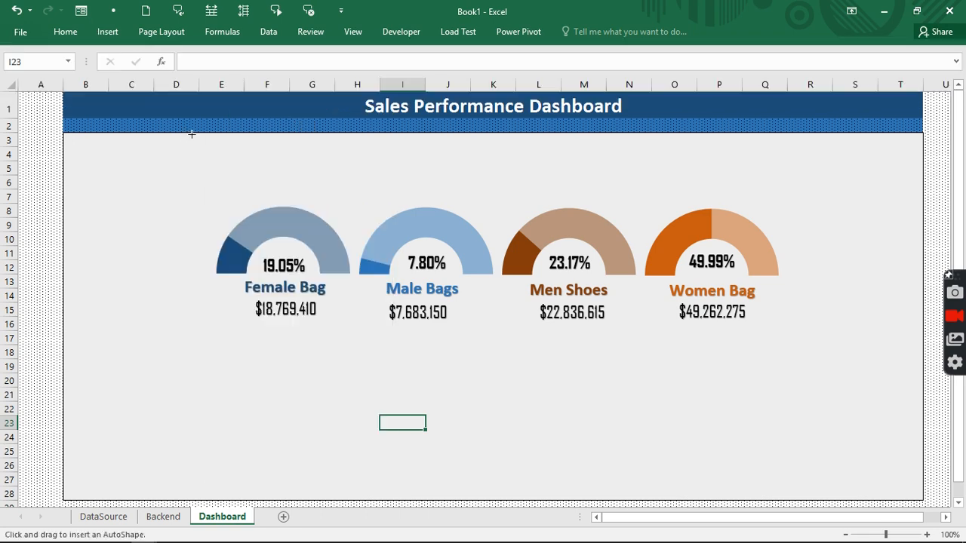
mouse_move(191, 133)
mouse_down()
mouse_move(853, 180)
mouse_move(791, 173)
mouse_up()
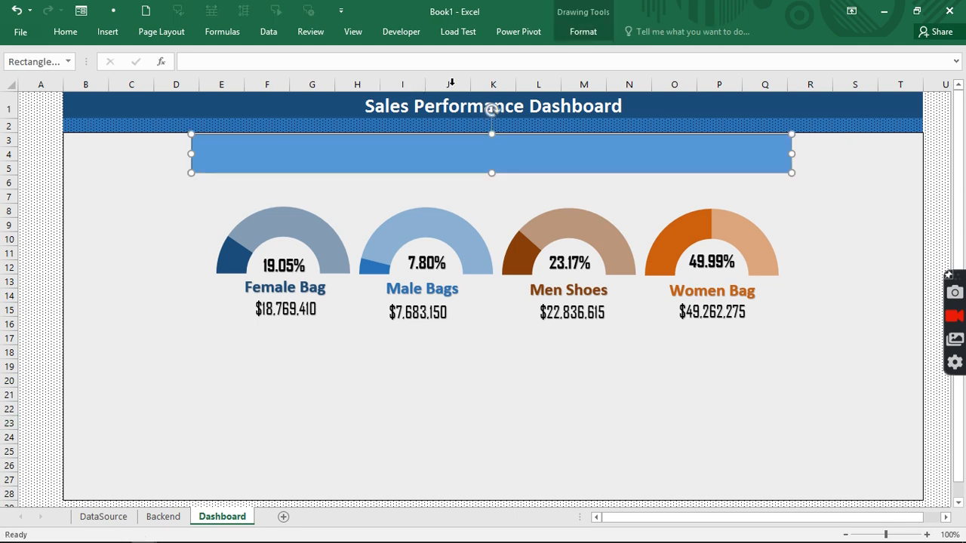
- Give the rectangle a very light grey fill, no outline and an outer shadow
click(589, 34)
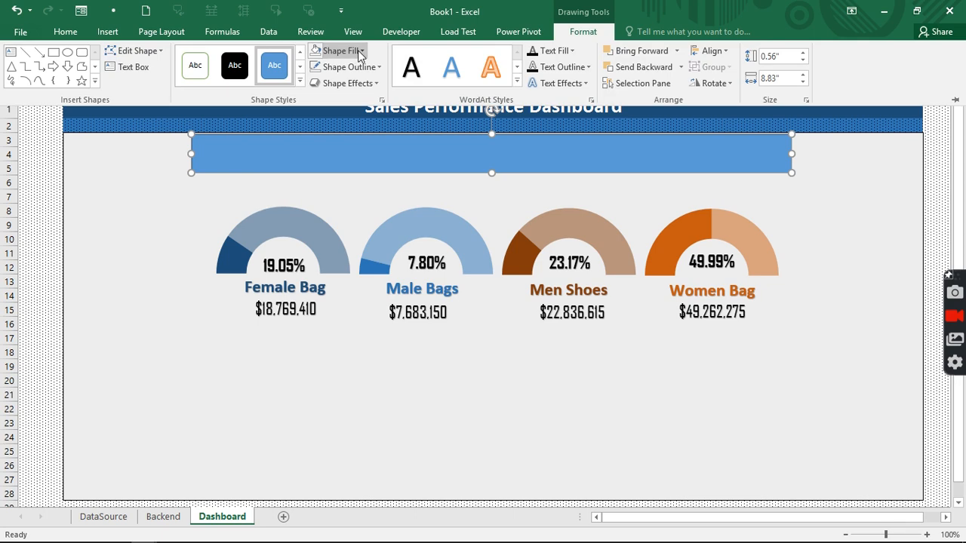
click(359, 52)
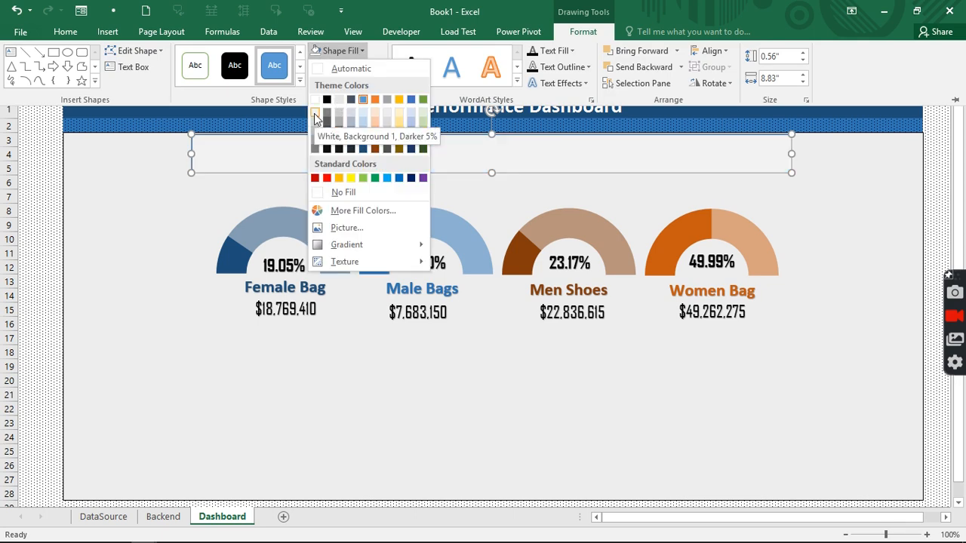
click(314, 113)
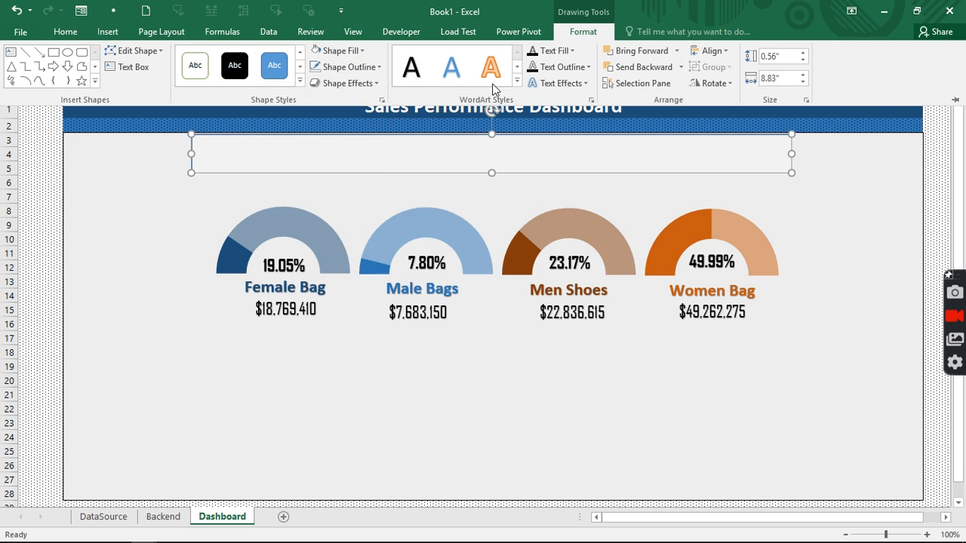
click(369, 66)
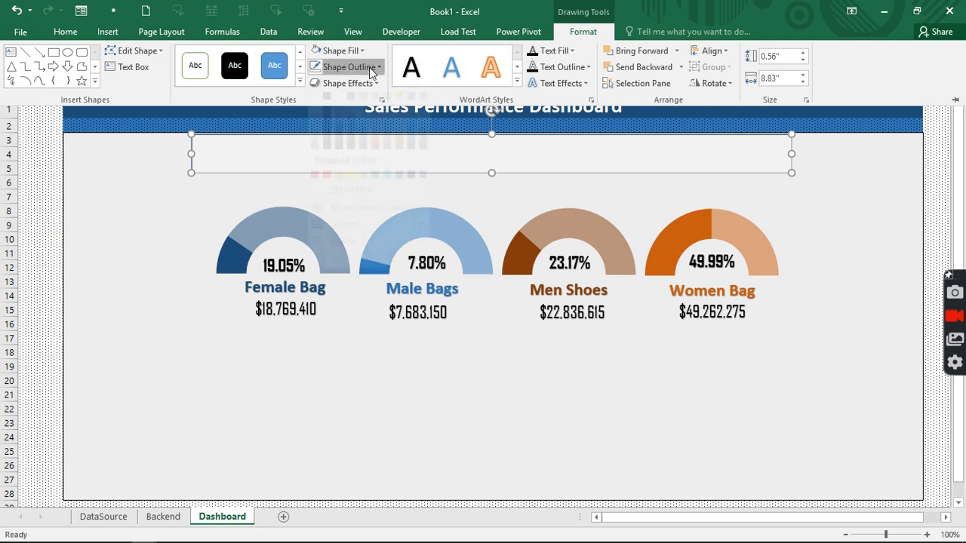
click(332, 208)
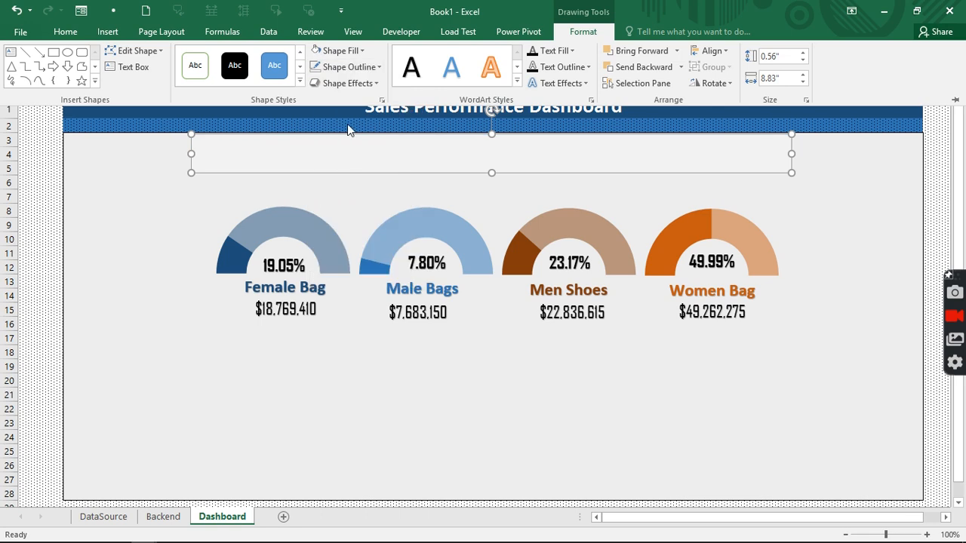
click(372, 81)
mouse_move(381, 151)
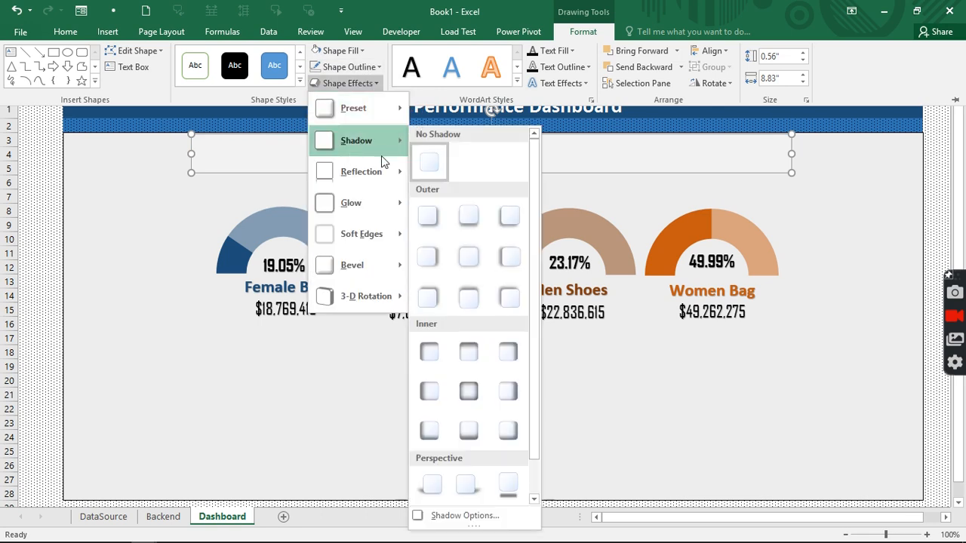
click(472, 218)
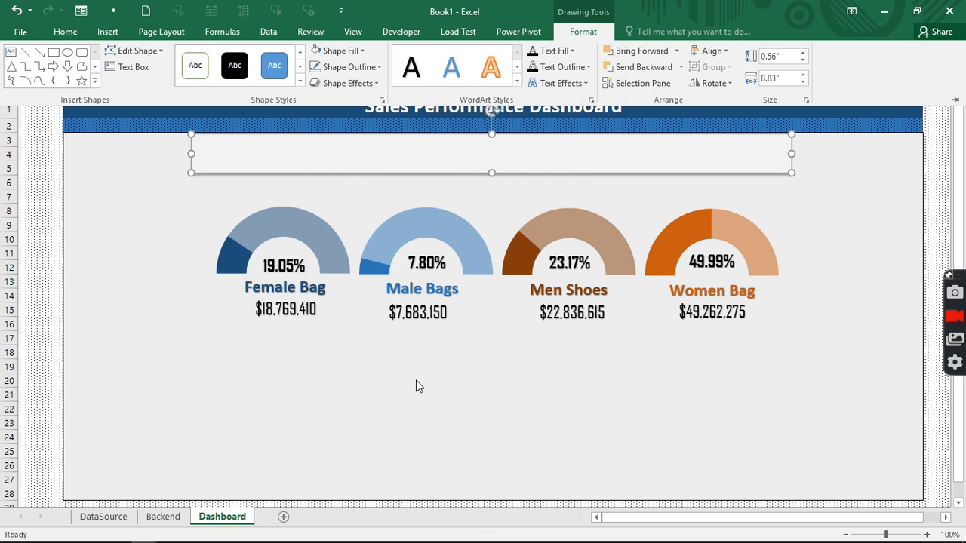
click(413, 394)
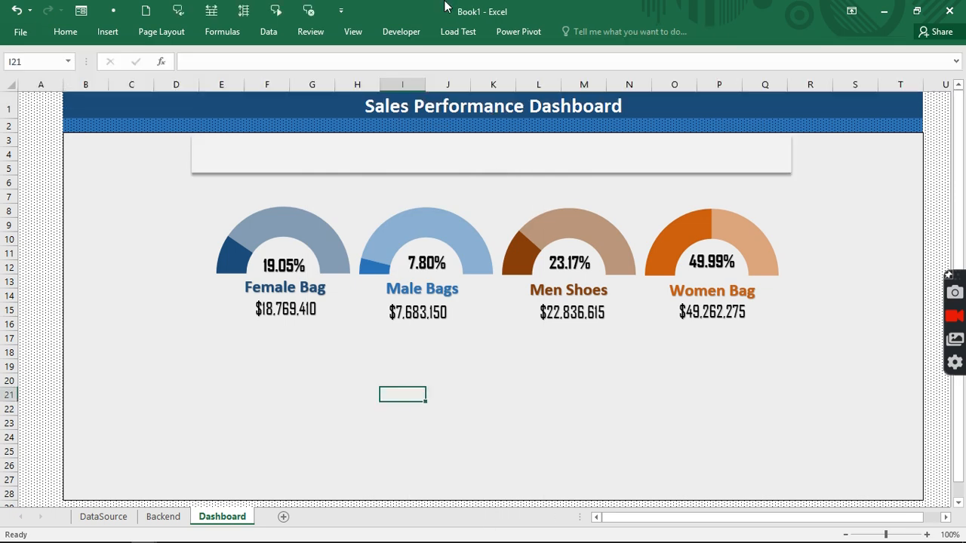
click(346, 32)
click(661, 79)
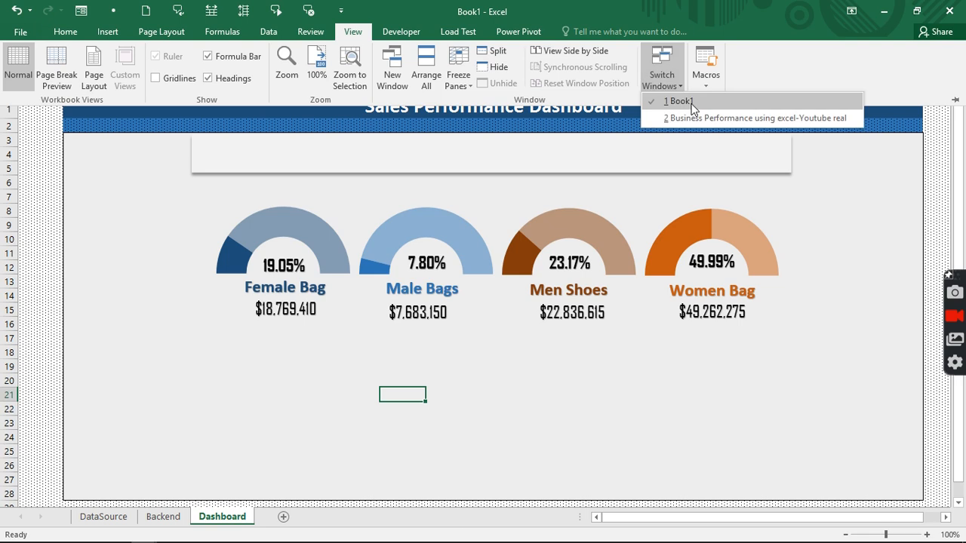
click(691, 104)
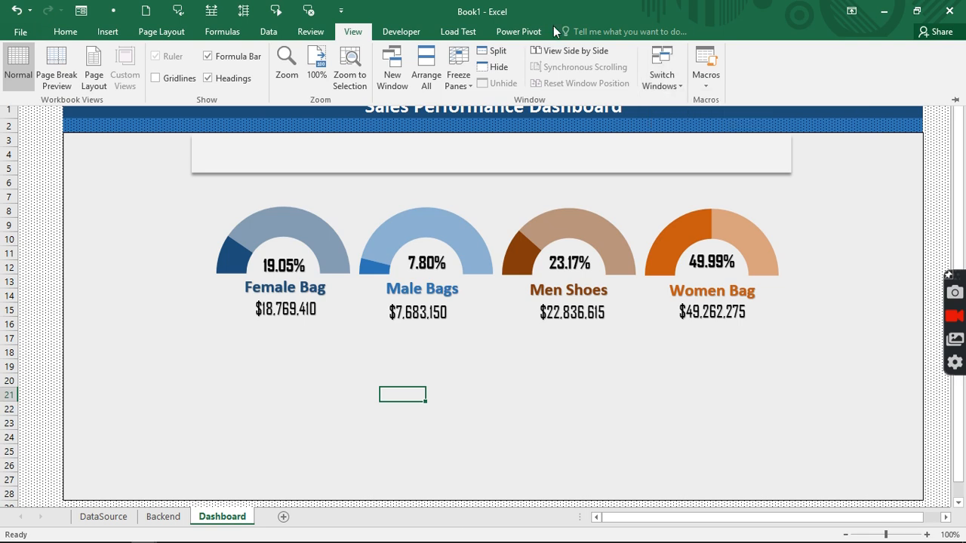
click(664, 90)
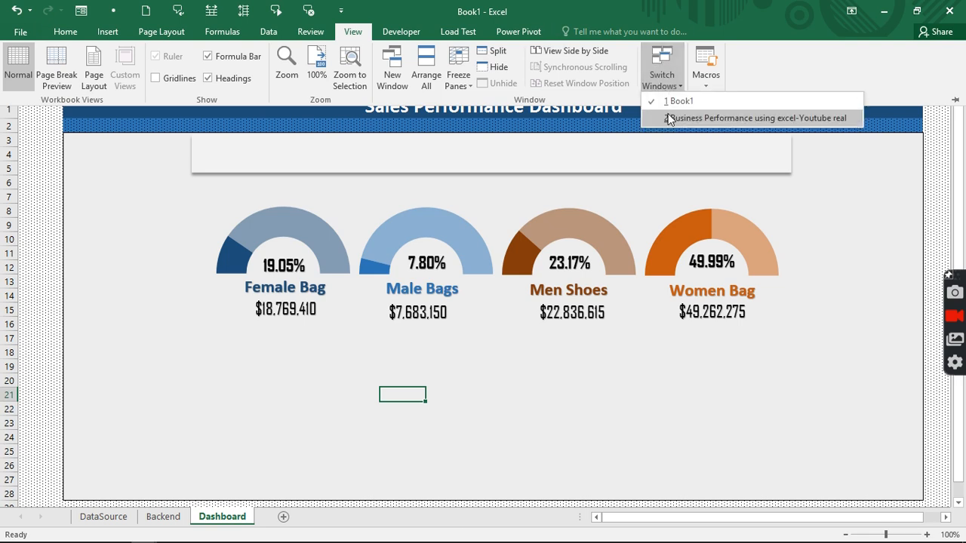
click(668, 119)
click(241, 153)
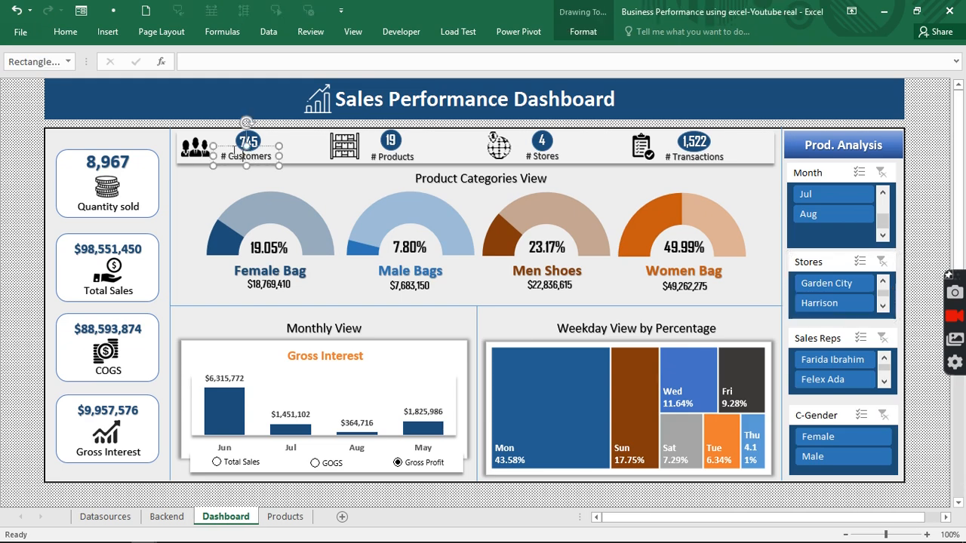
shift+click(386, 156)
shift+click(536, 156)
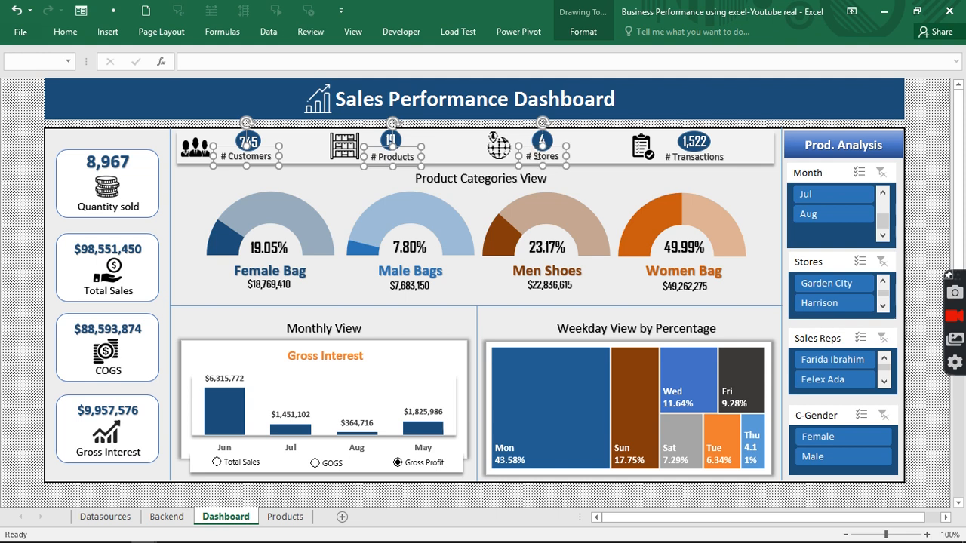
shift+click(667, 156)
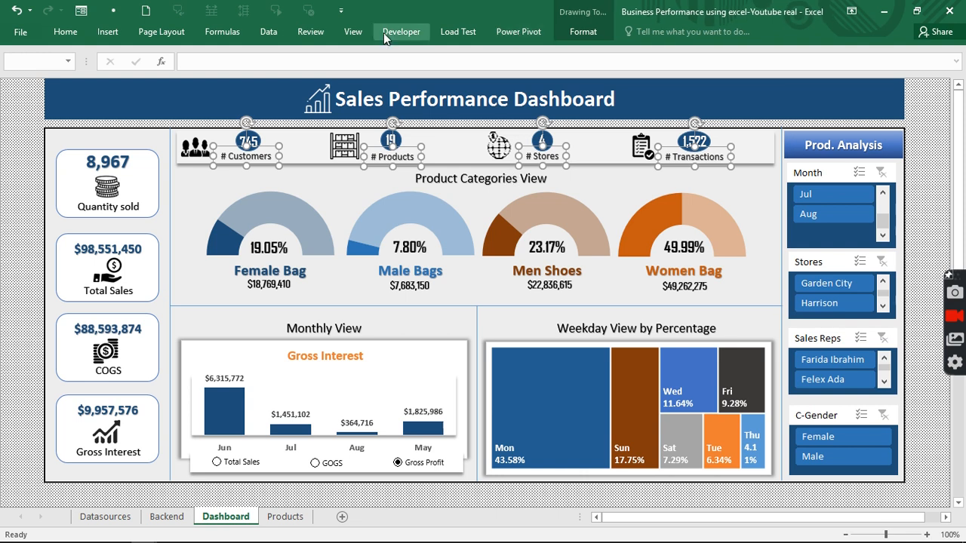
click(361, 30)
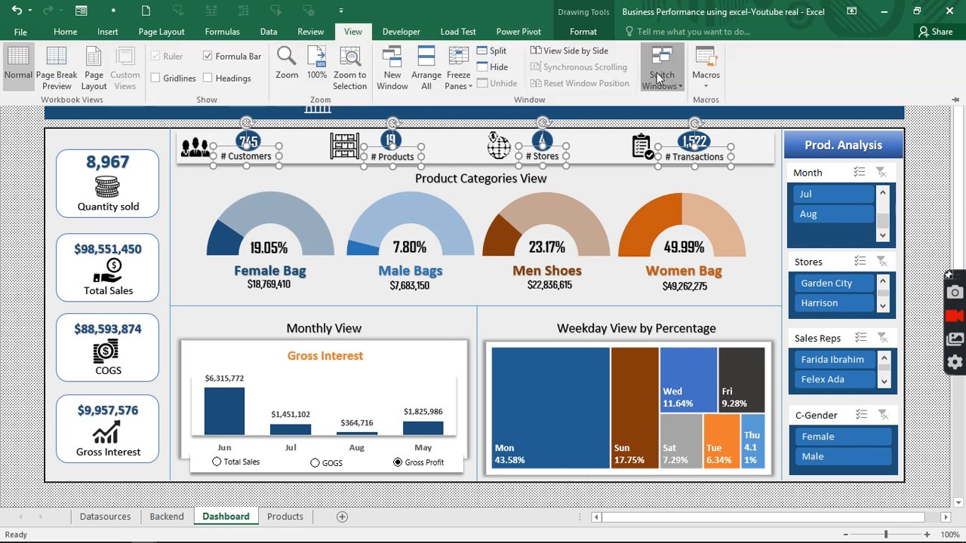
click(662, 66)
click(671, 104)
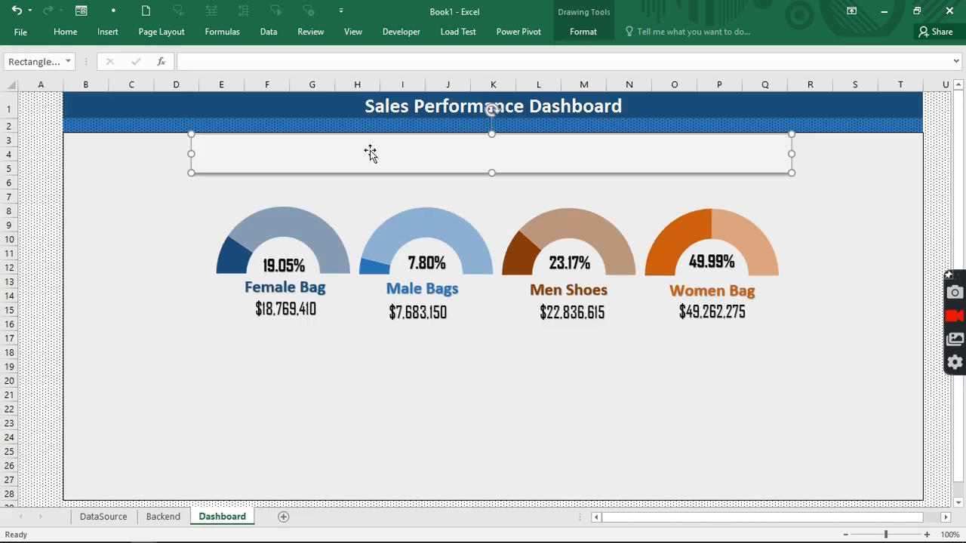
- Paste the # Customers, # Products, # Stores and # Transactions labels and drag them into the KPI strip
key(ctrl+v)
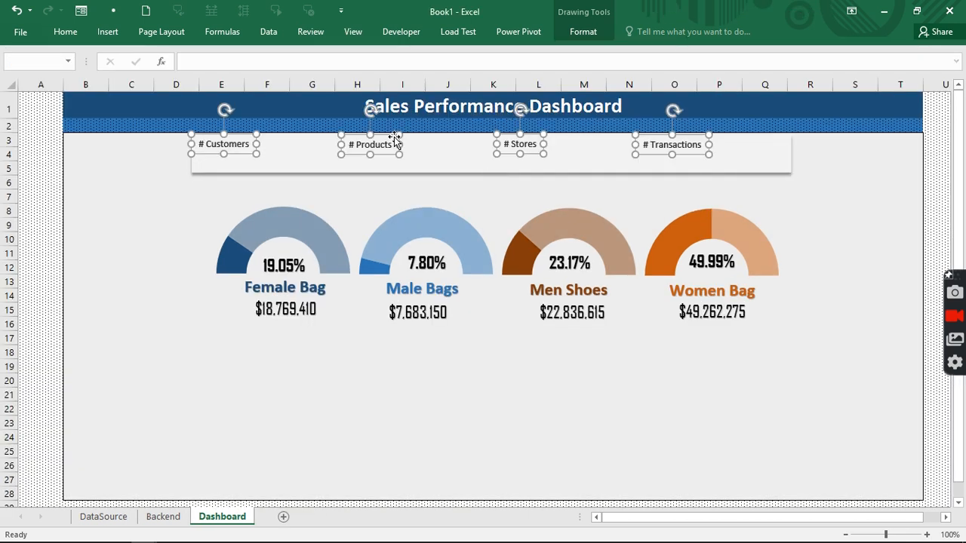
drag(388, 134, 426, 155)
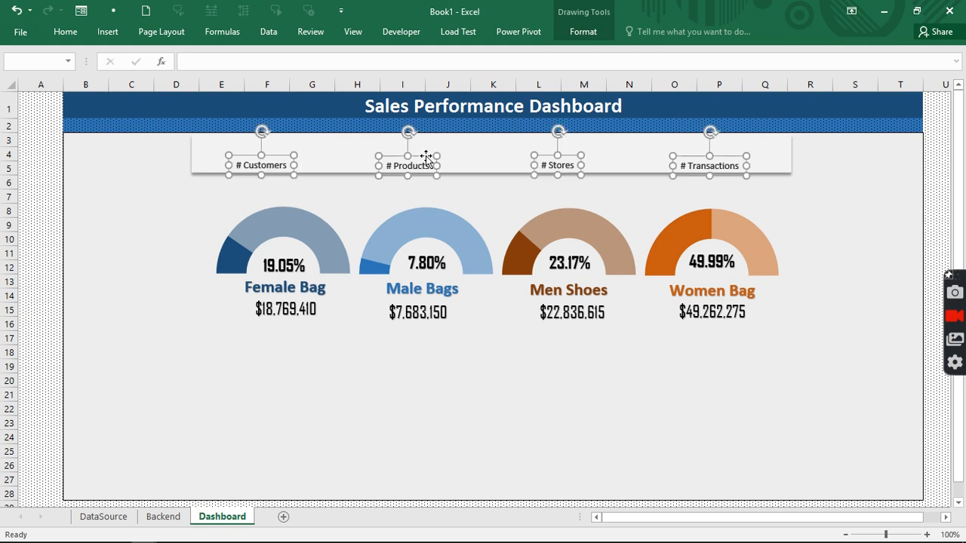
click(381, 394)
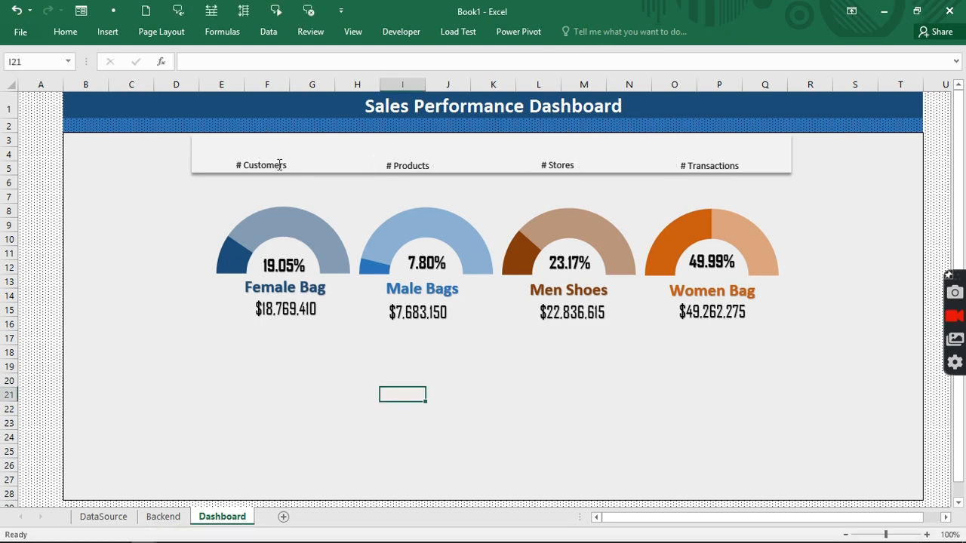
- Draw a small Flowchart: Connector circle and copy it above each of the four KPI labels
click(108, 33)
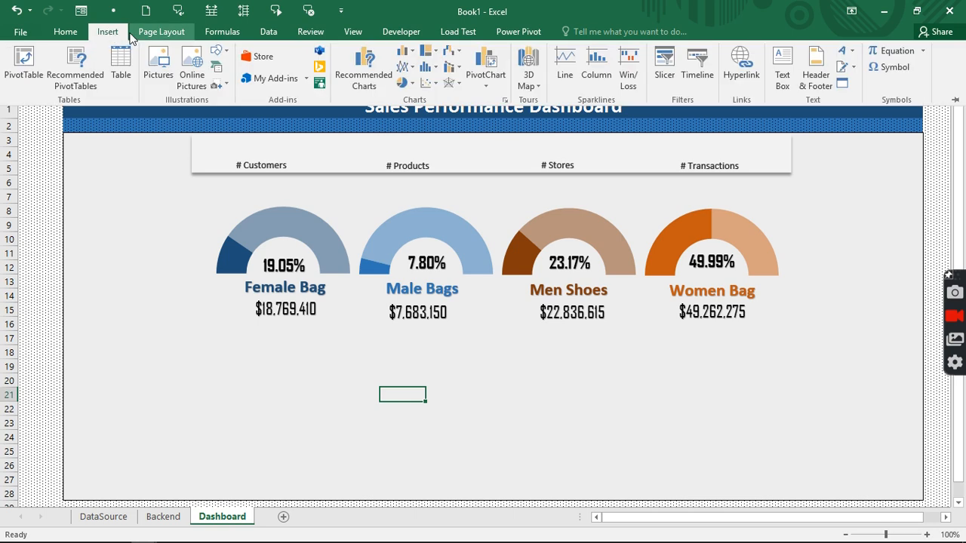
click(224, 52)
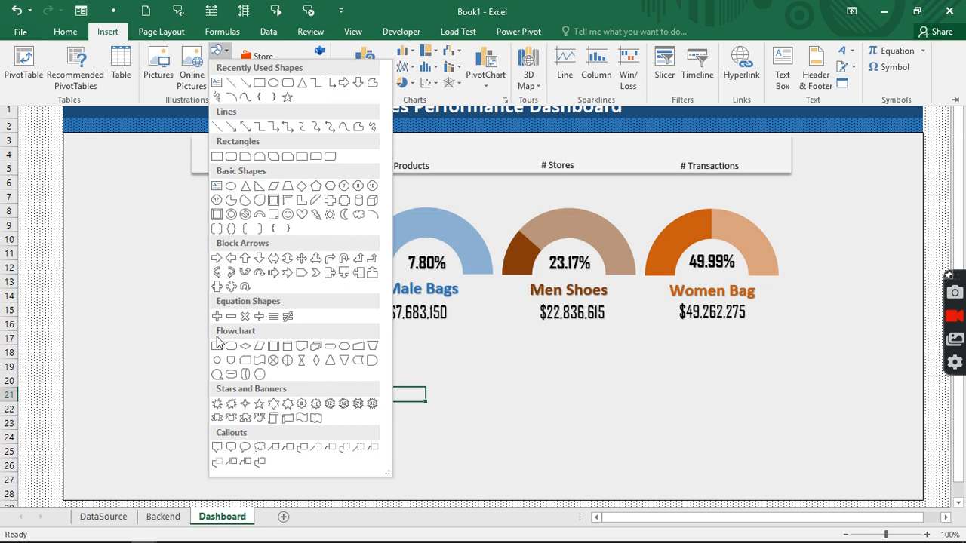
click(219, 365)
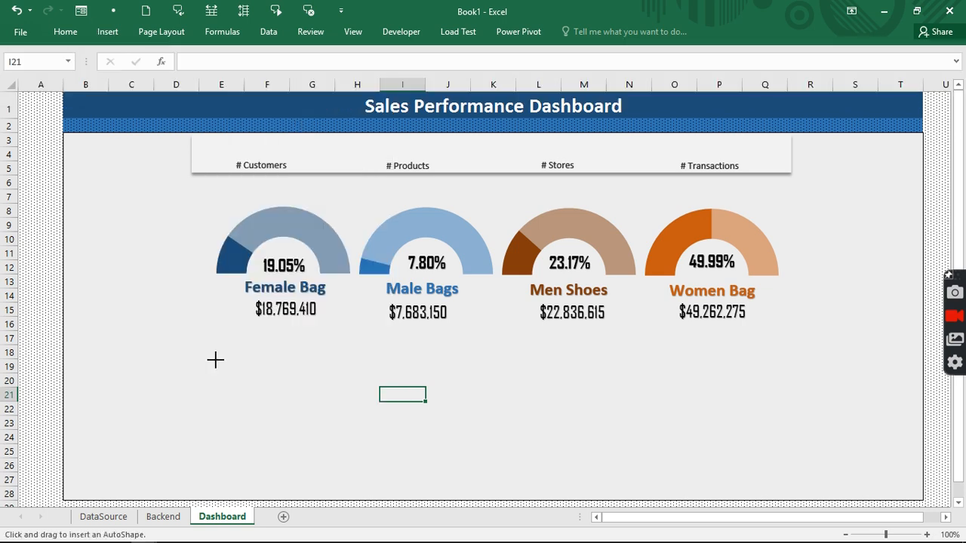
mouse_move(216, 360)
mouse_down()
mouse_move(250, 394)
mouse_move(257, 134)
mouse_move(267, 151)
mouse_move(266, 134)
mouse_move(268, 153)
mouse_move(288, 150)
mouse_move(263, 147)
mouse_move(408, 149)
mouse_up()
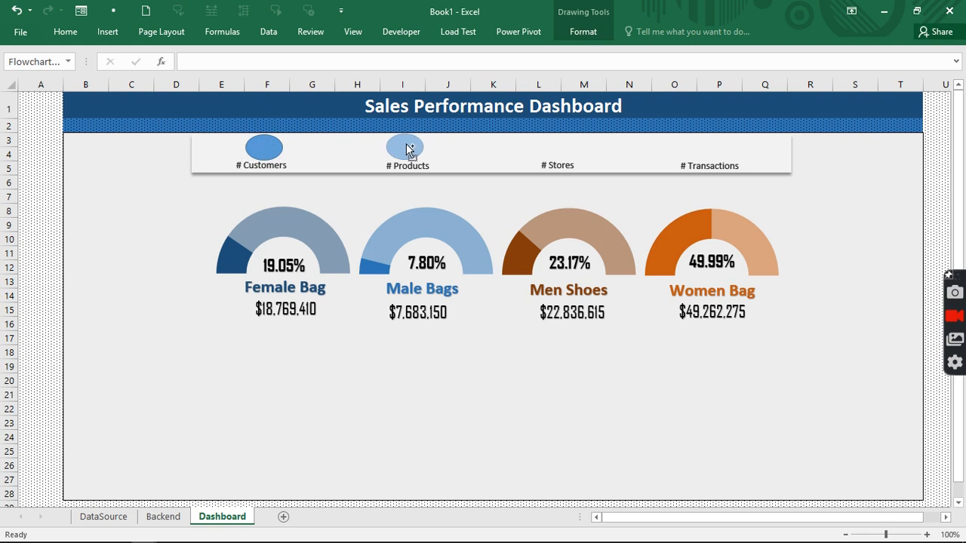
drag(408, 149, 712, 149)
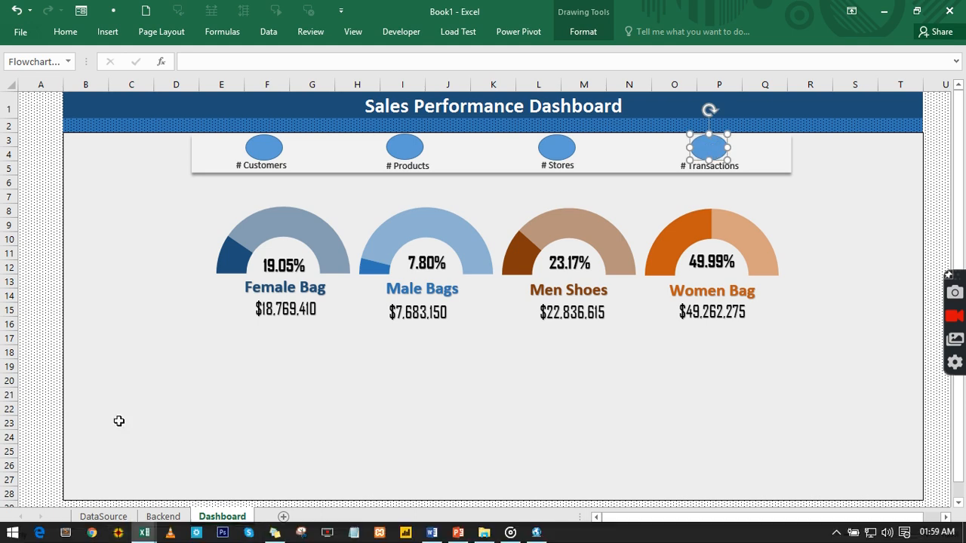
key(Escape)
- Clear the row 7 selection on the Backend sheet
click(160, 517)
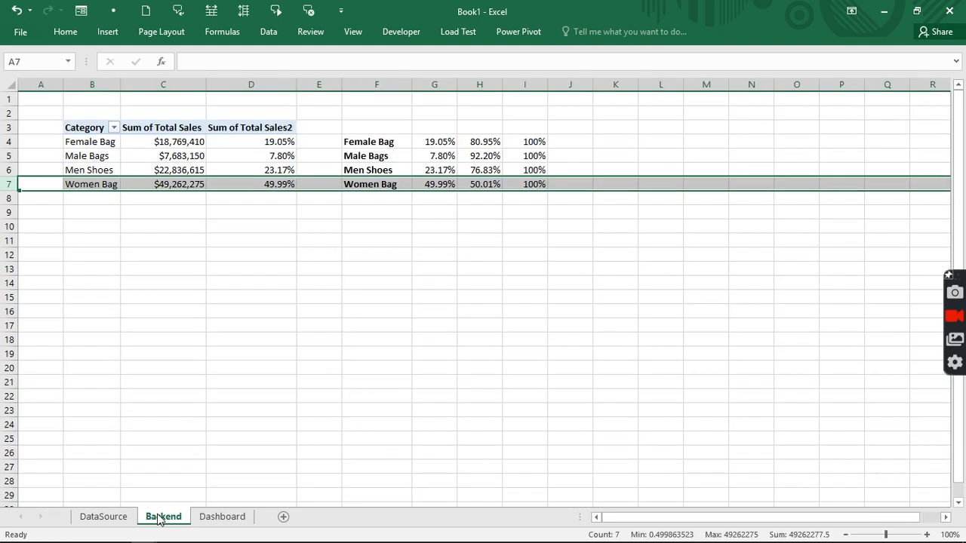
click(541, 297)
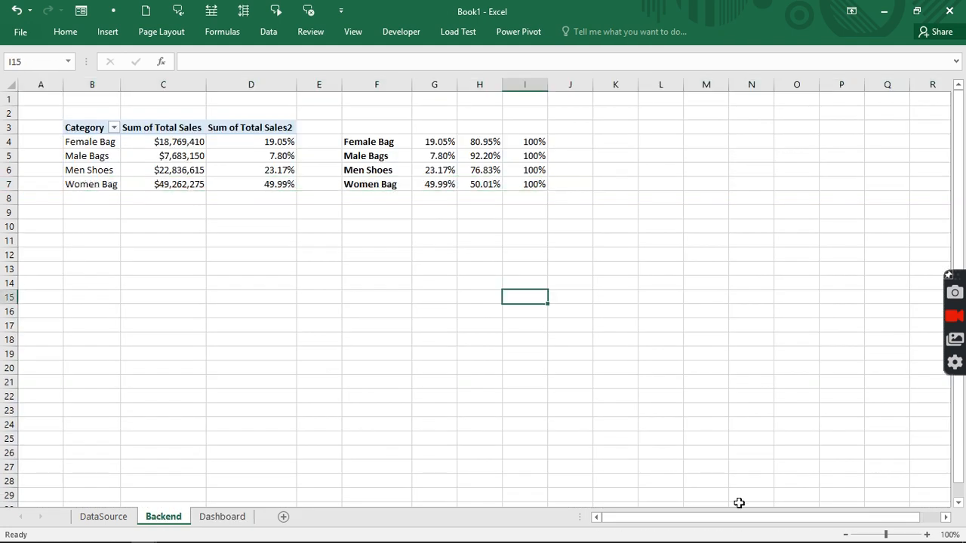
click(945, 517)
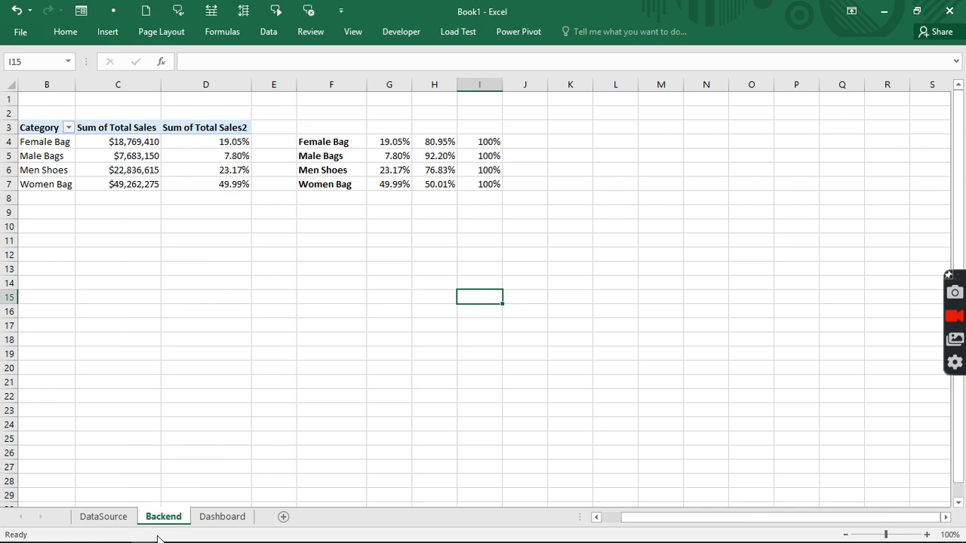
- Create an empty PivotTable from the DataSource sales data at Backend!$L$4
click(105, 517)
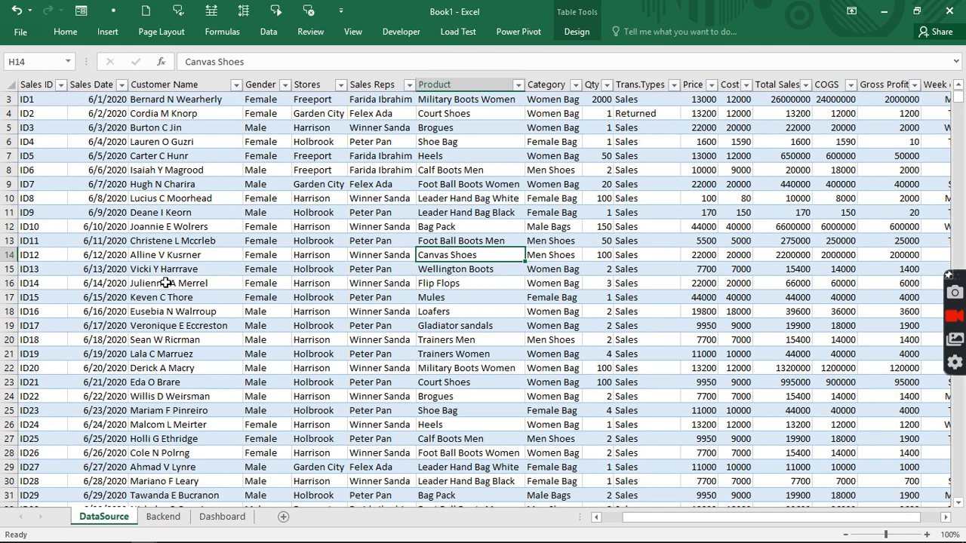
click(165, 283)
click(98, 30)
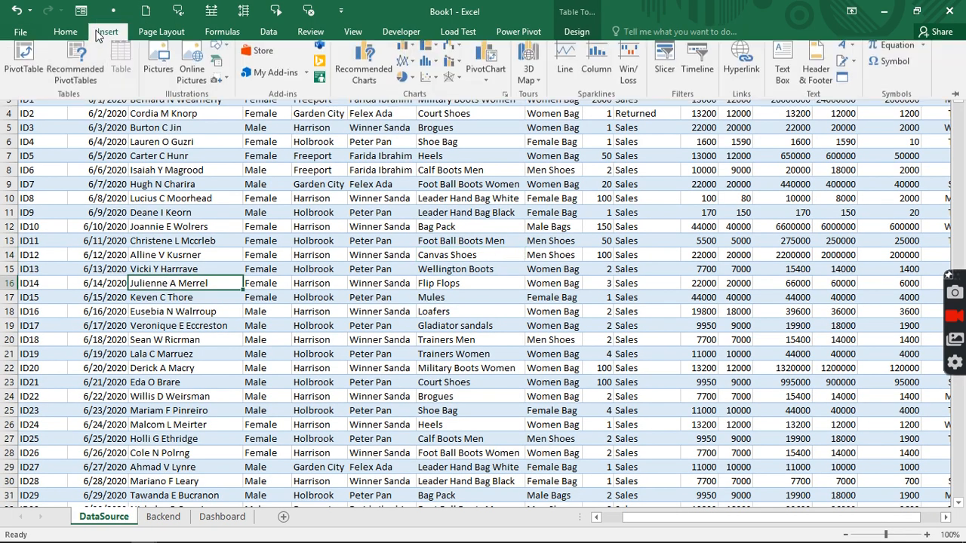
click(28, 68)
click(197, 378)
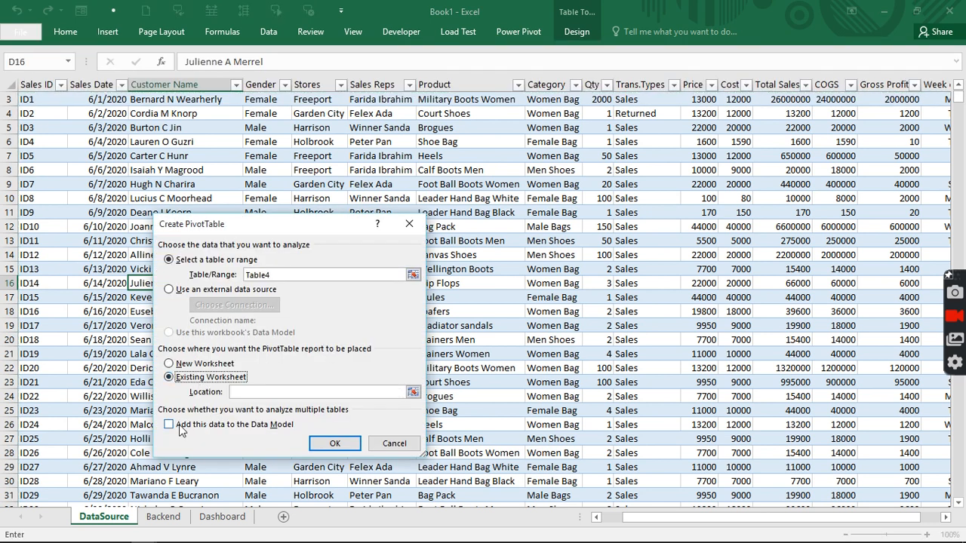
click(163, 516)
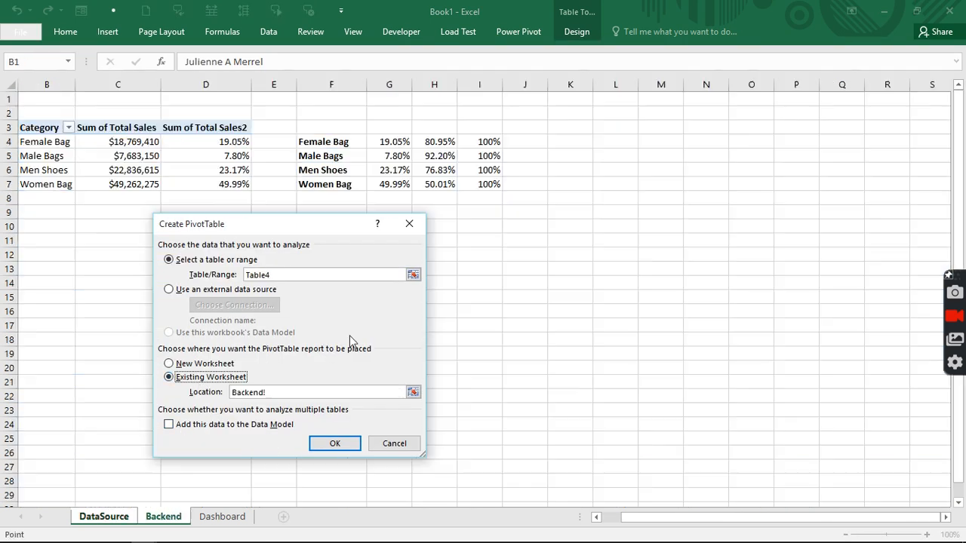
click(587, 142)
click(608, 142)
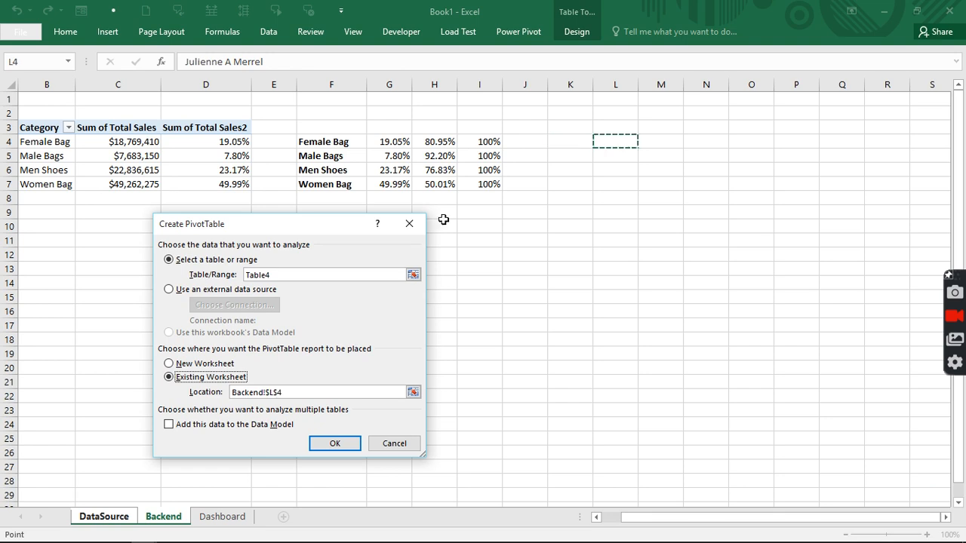
click(331, 443)
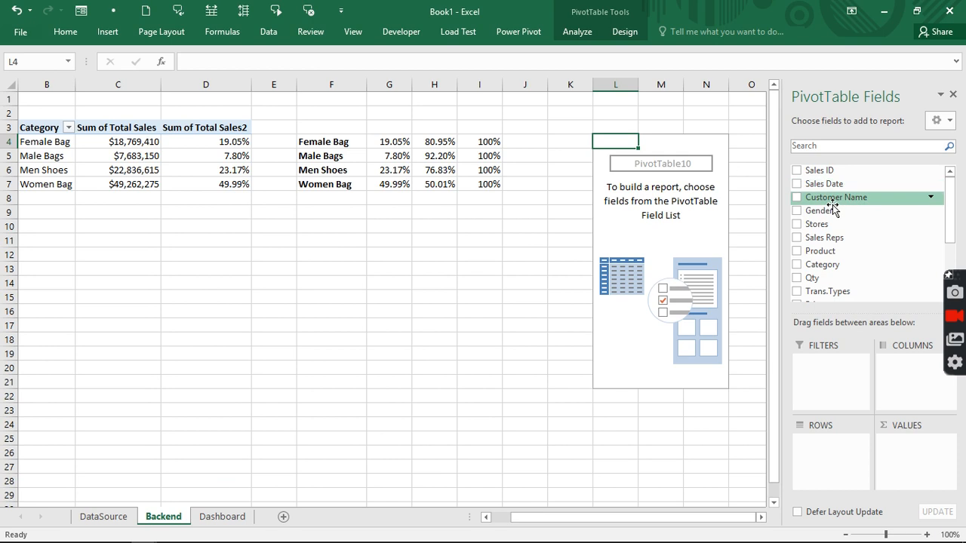
- Add Customer Name to the pivot's rows and check the customer list down to the Grand Total
drag(832, 193, 831, 463)
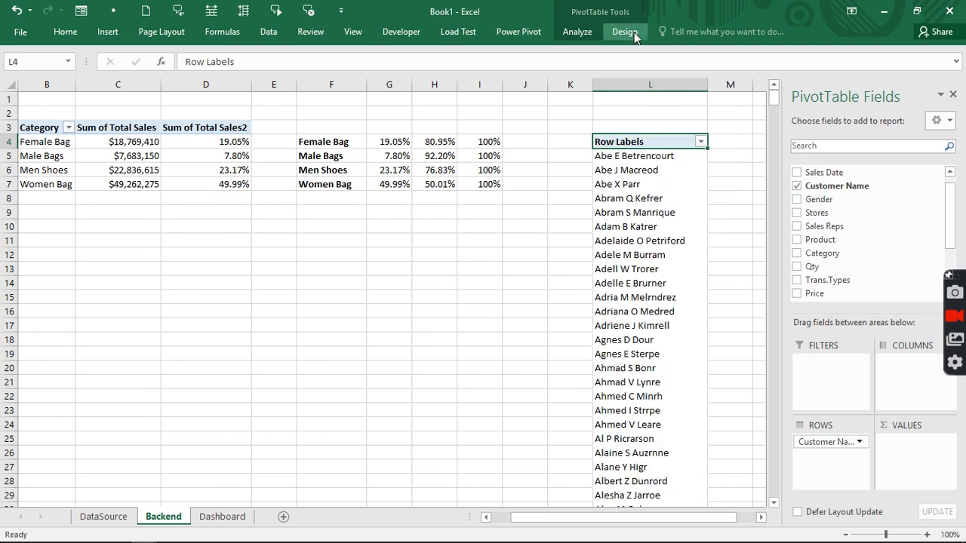
scroll(633, 291, down, 13)
scroll(633, 292, down, 20)
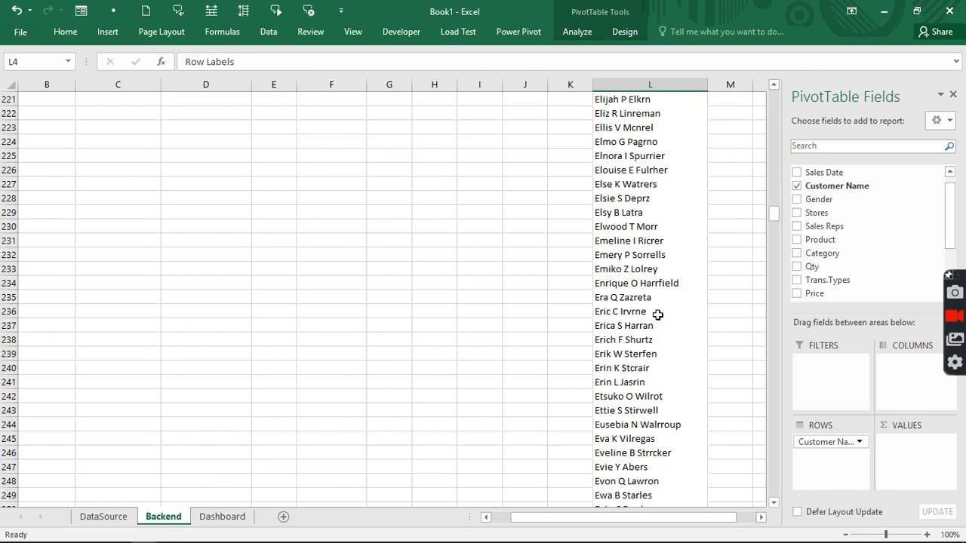
scroll(658, 315, down, 20)
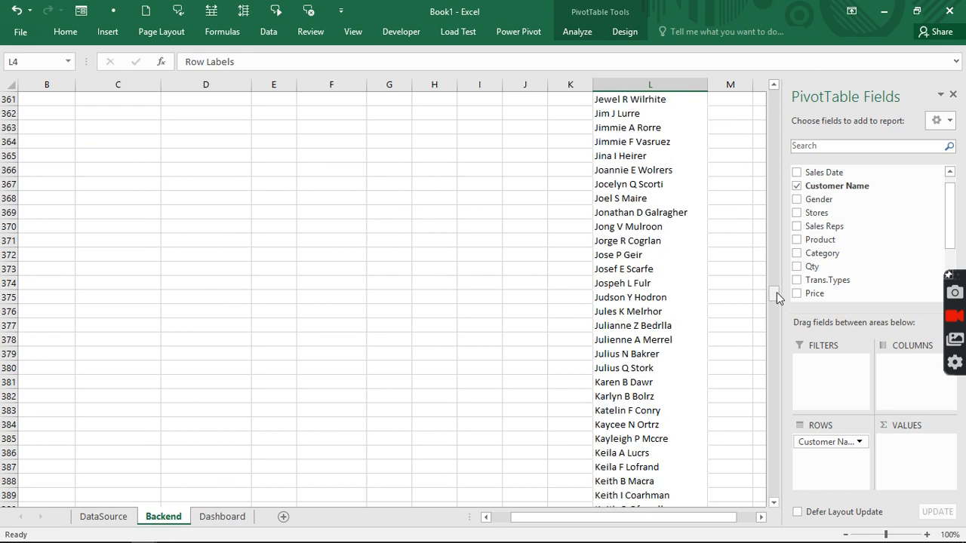
drag(776, 291, 774, 498)
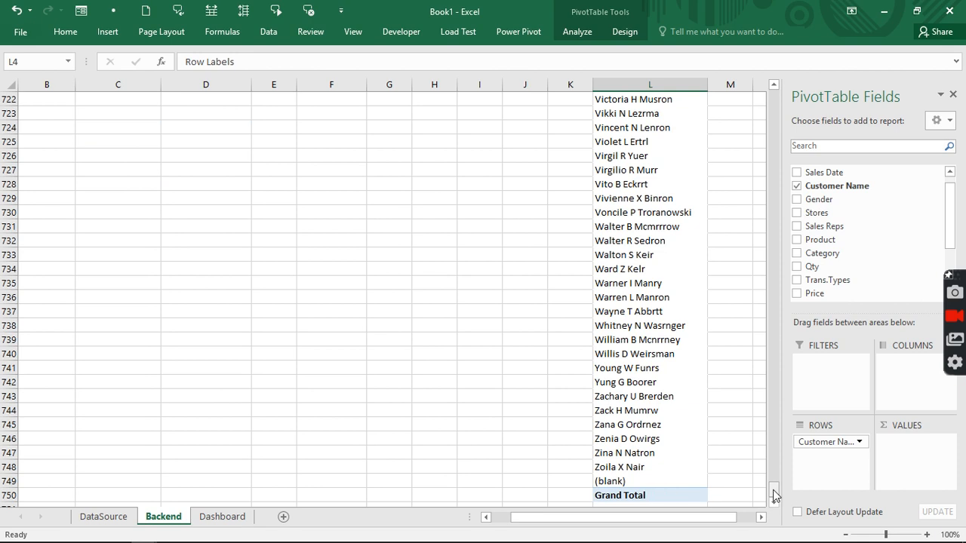
drag(774, 494, 774, 94)
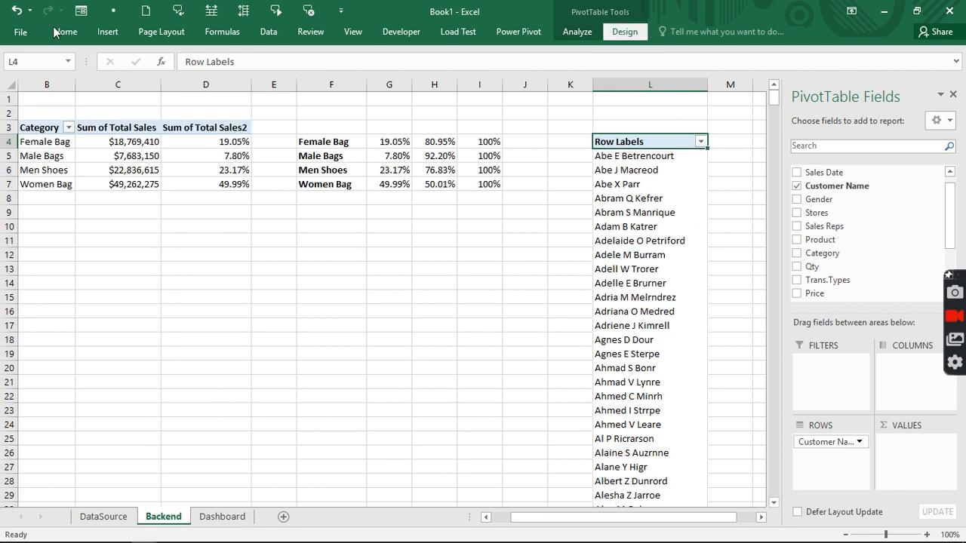
- Turn off grand totals for the customer pivot
click(59, 89)
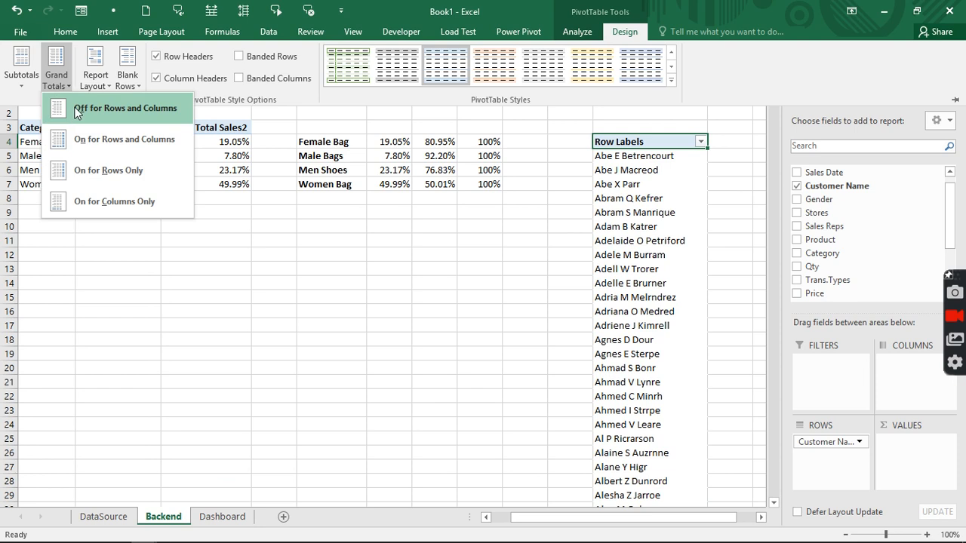
click(75, 113)
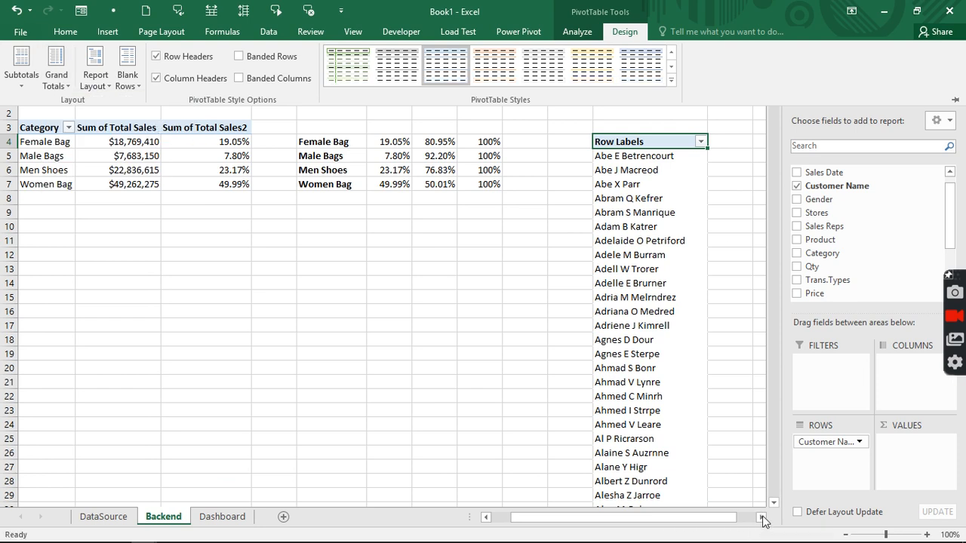
click(759, 517)
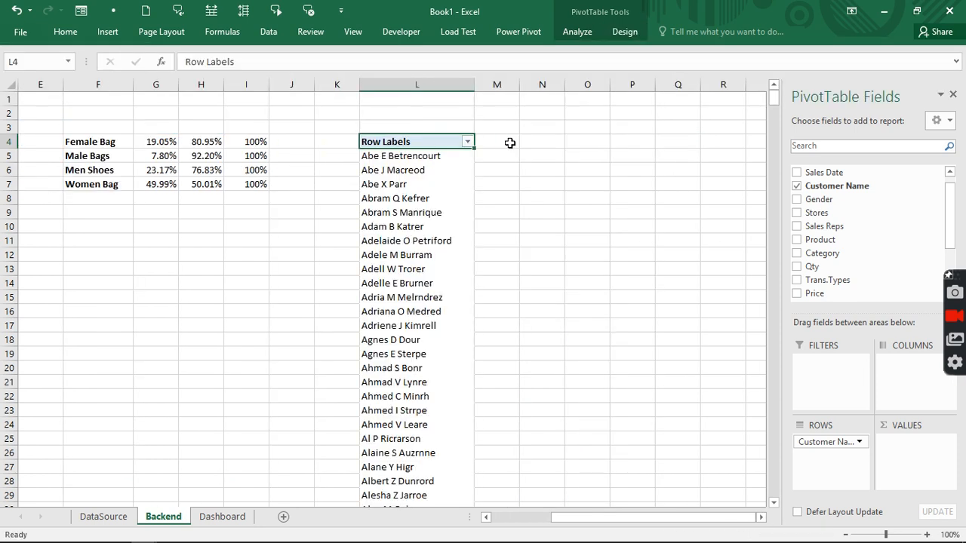
- Enter =COUNTA(L:L)-1 in M4 to count the pivot's customers, giving 745
click(507, 141)
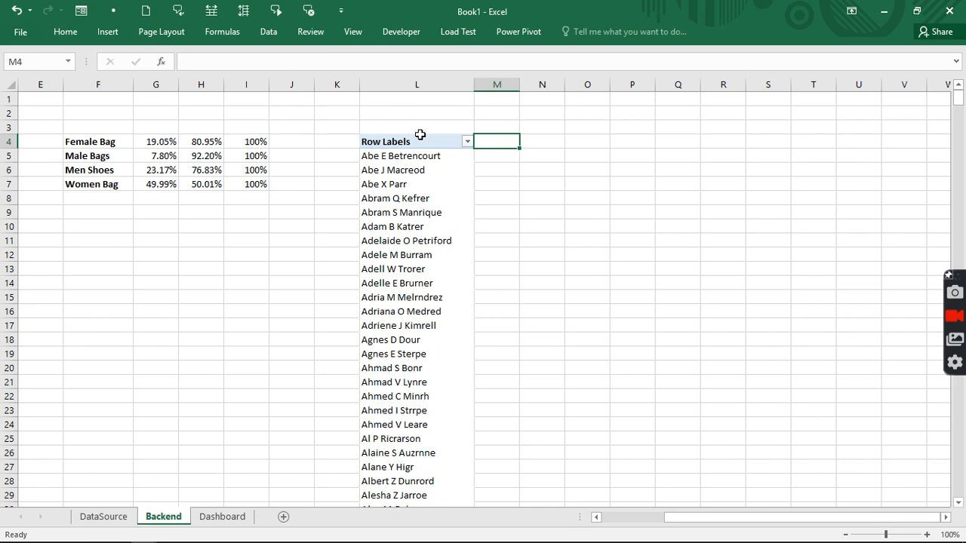
text(=count)
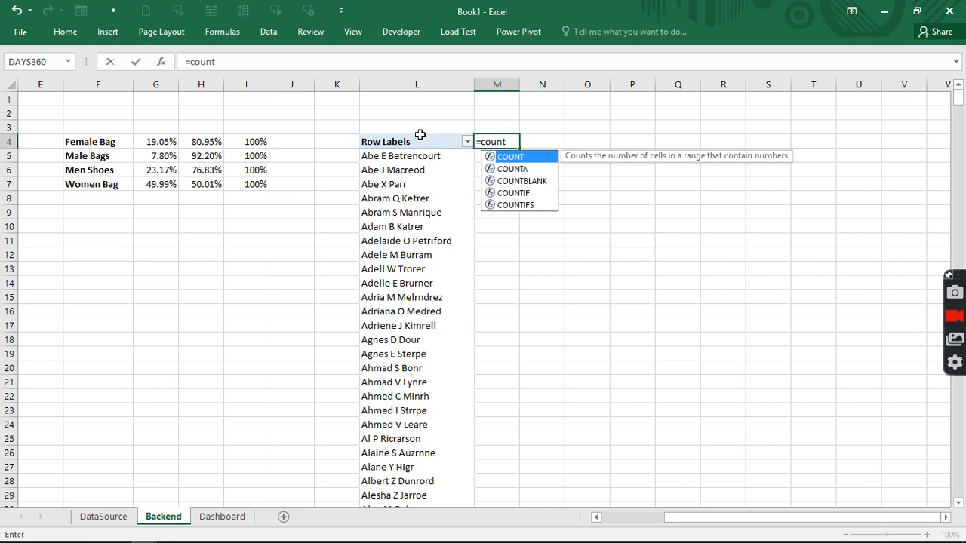
text(a)
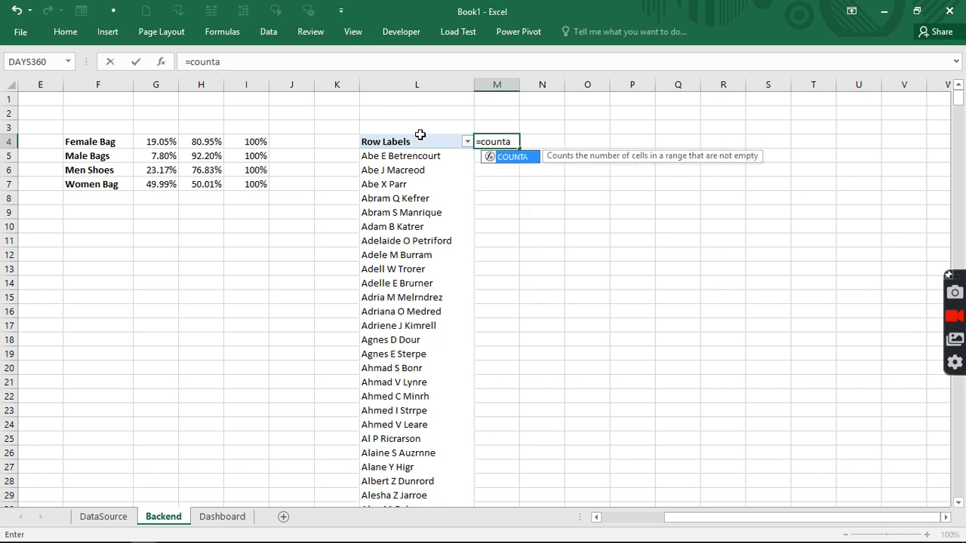
key(Tab)
text(l)
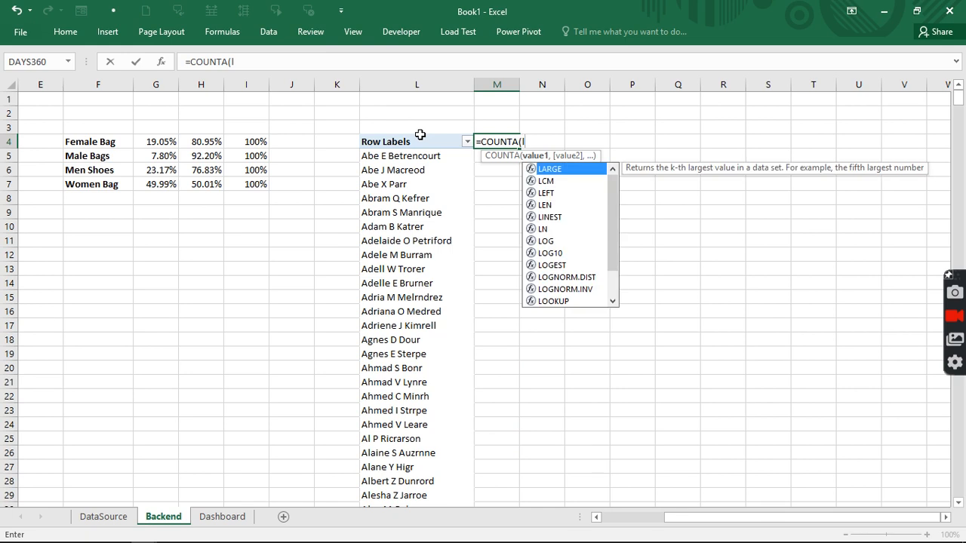
text(:l)
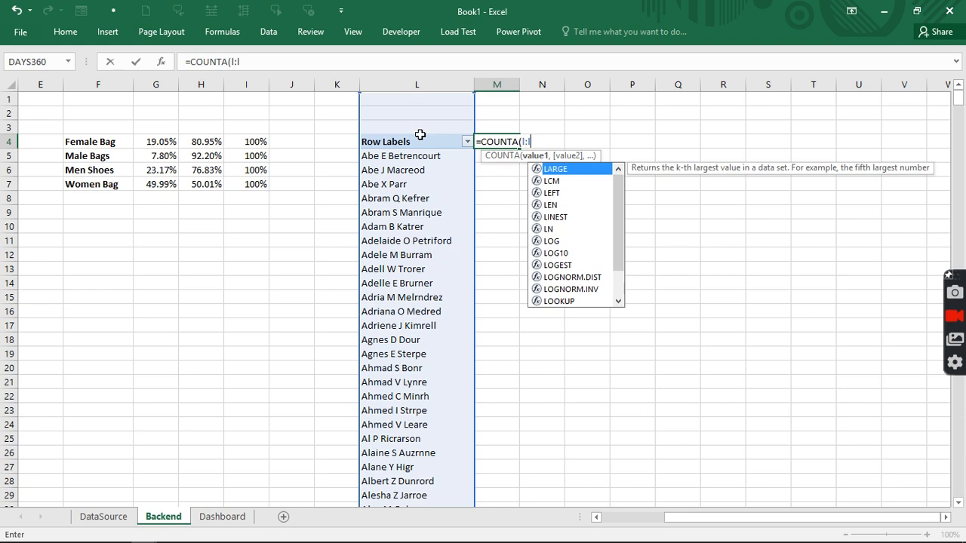
text())
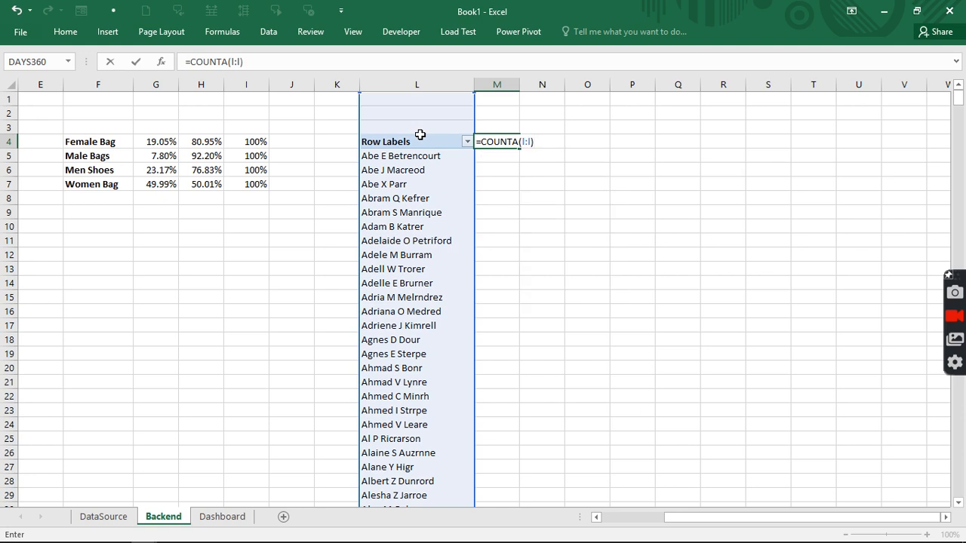
text(-1)
key(Return)
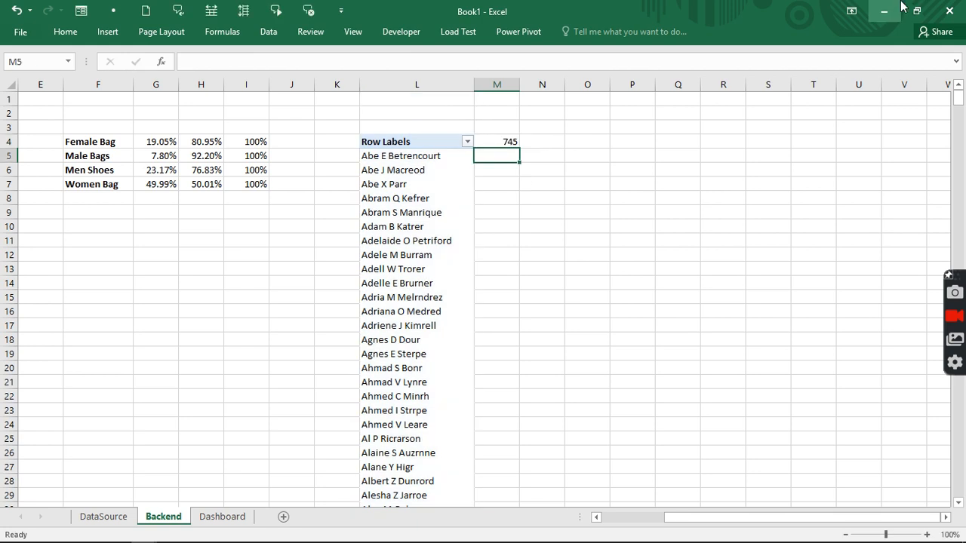
click(407, 141)
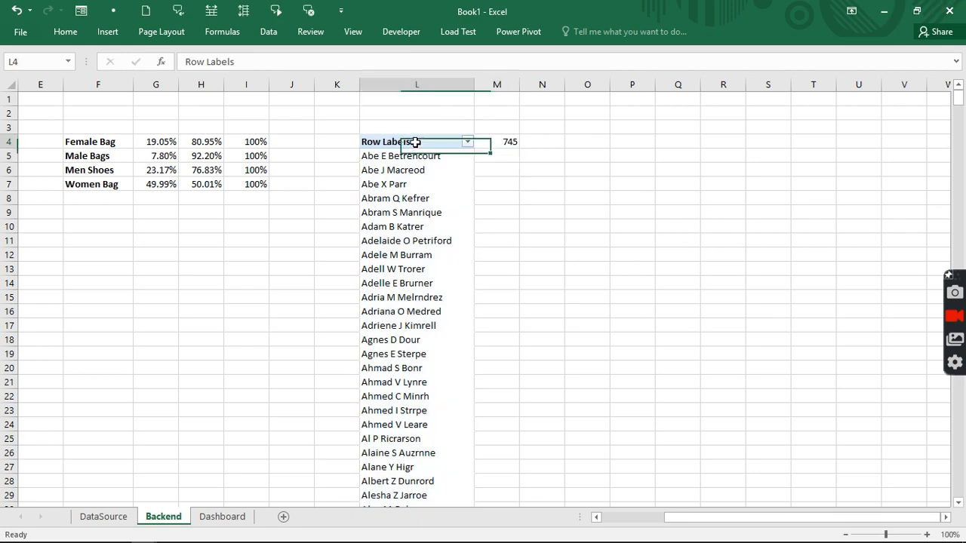
click(412, 144)
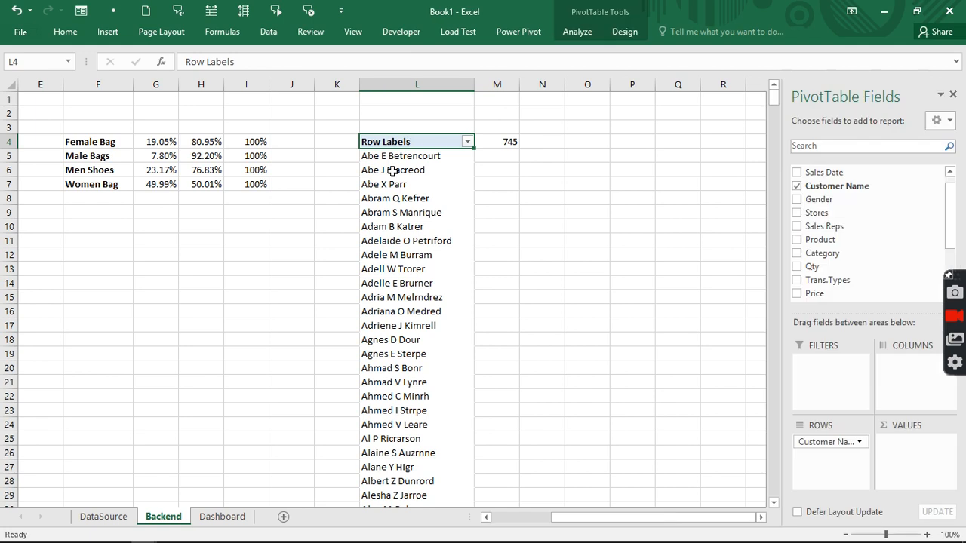
click(505, 141)
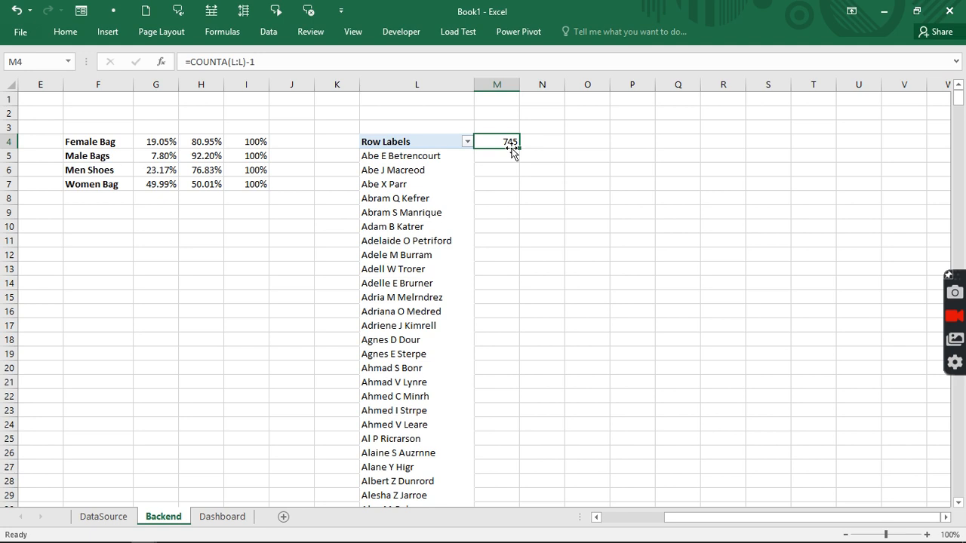
click(352, 32)
click(664, 81)
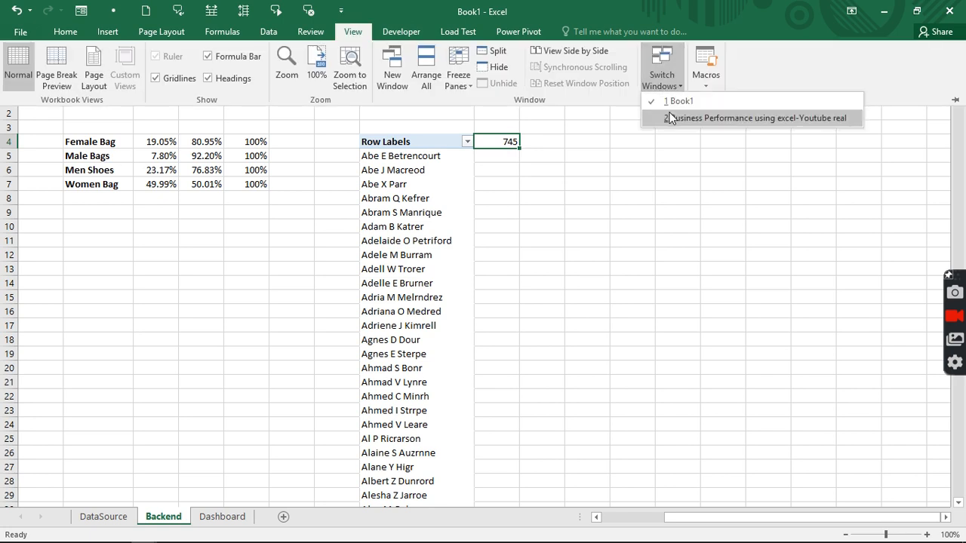
click(669, 119)
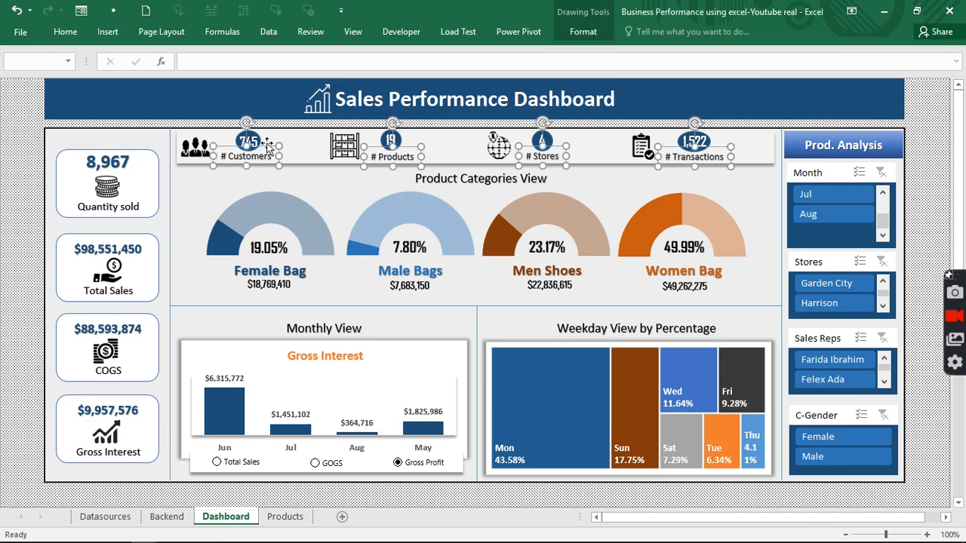
click(130, 132)
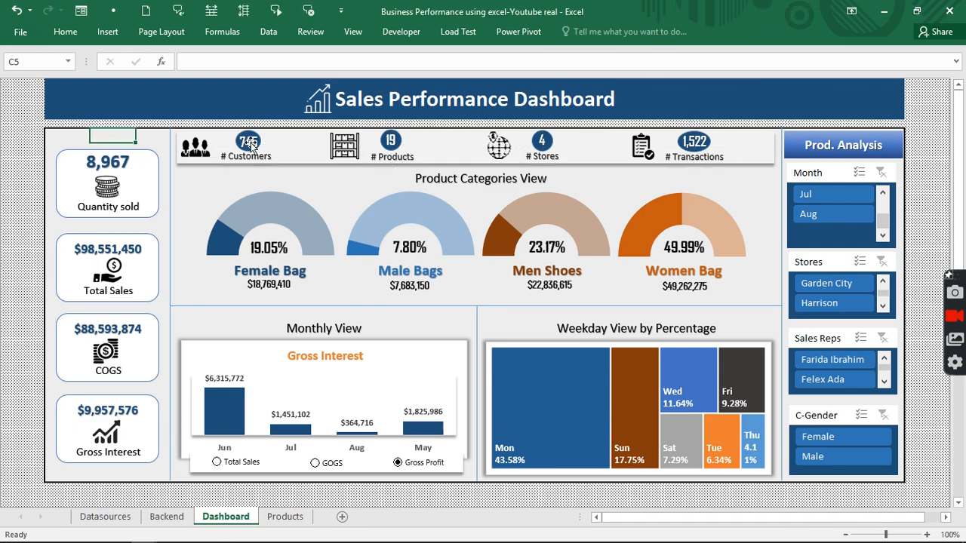
click(362, 34)
click(668, 91)
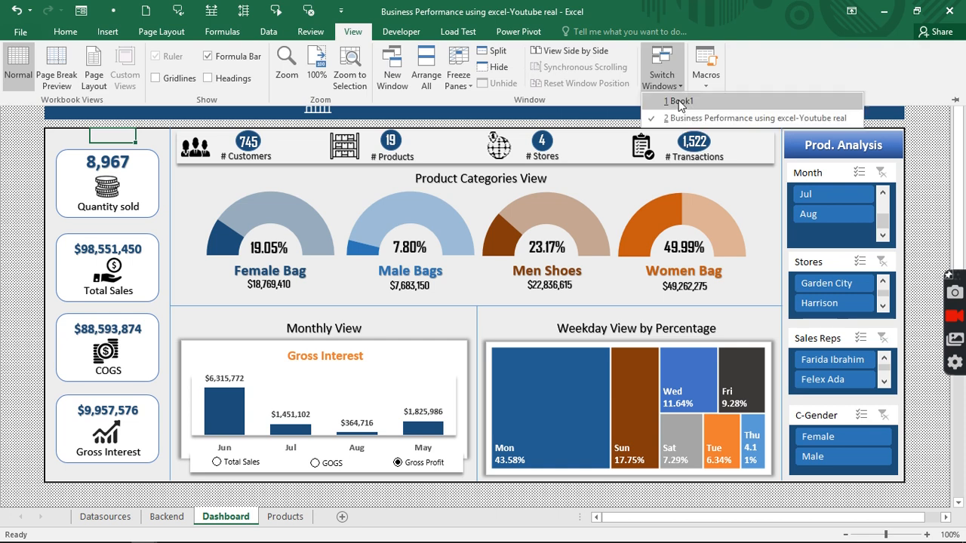
click(679, 101)
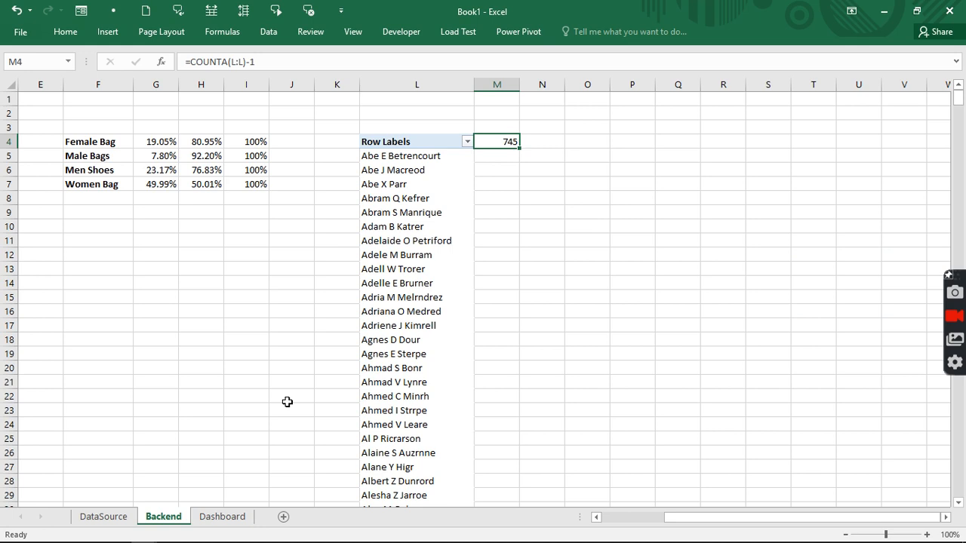
click(222, 516)
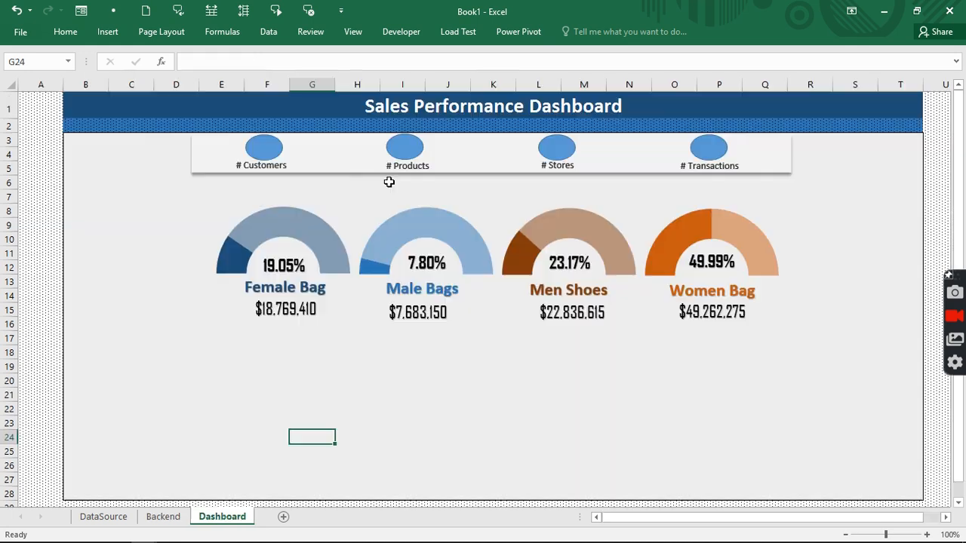
click(163, 517)
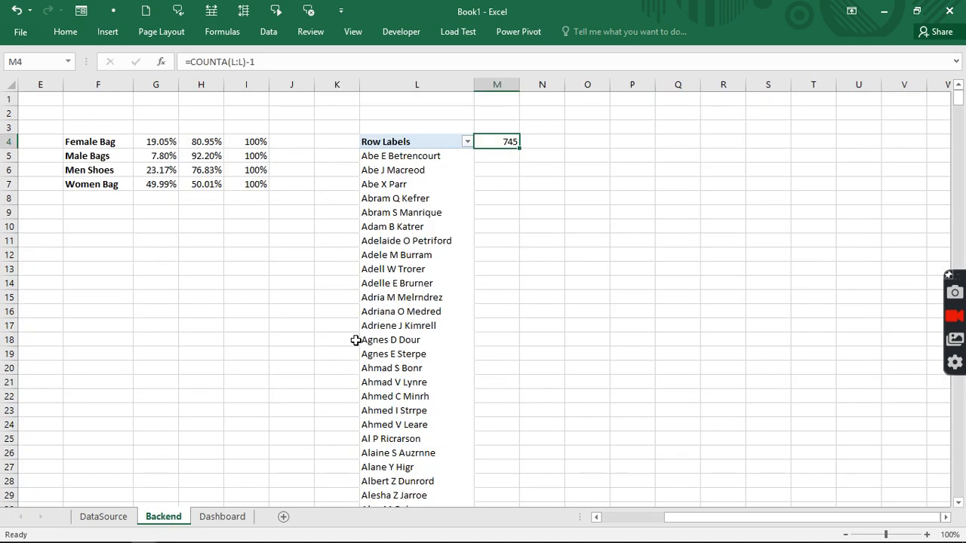
click(390, 408)
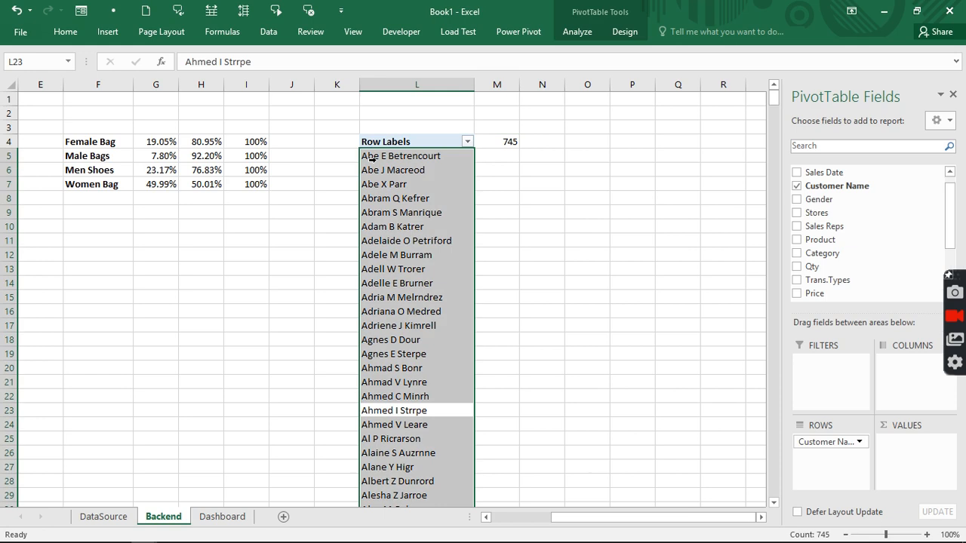
- Copy the customer pivot to O4 and make it list Product instead of Customer Name
click(411, 141)
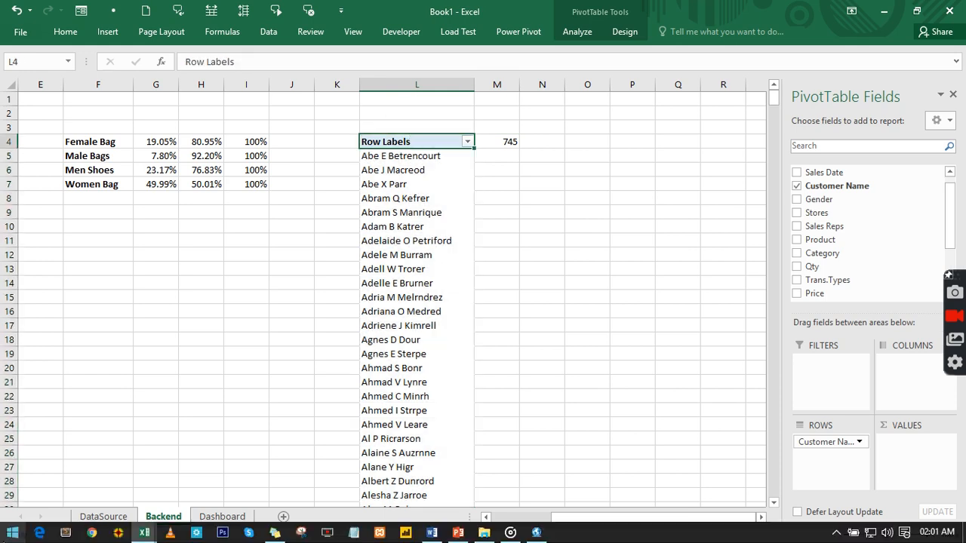
key(ctrl+shift+Down)
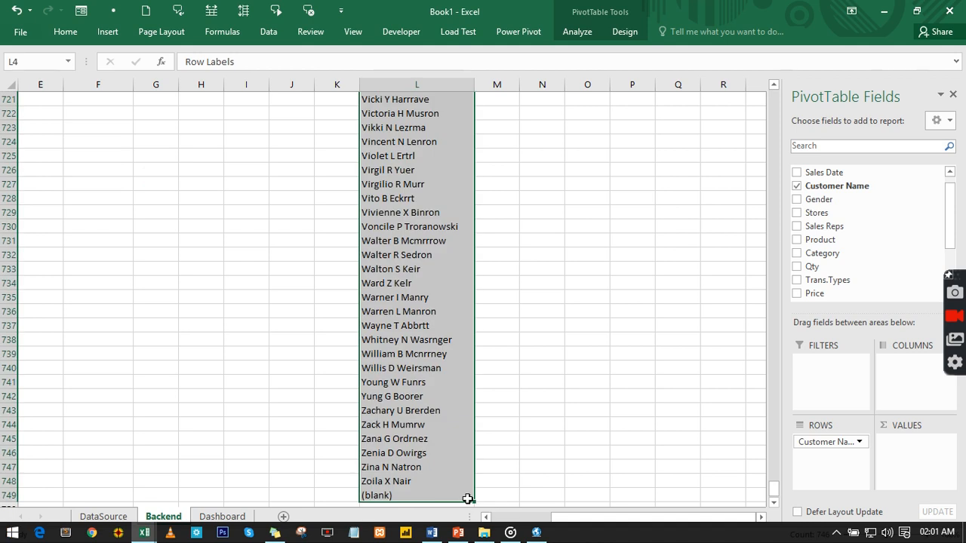
key(ctrl+c)
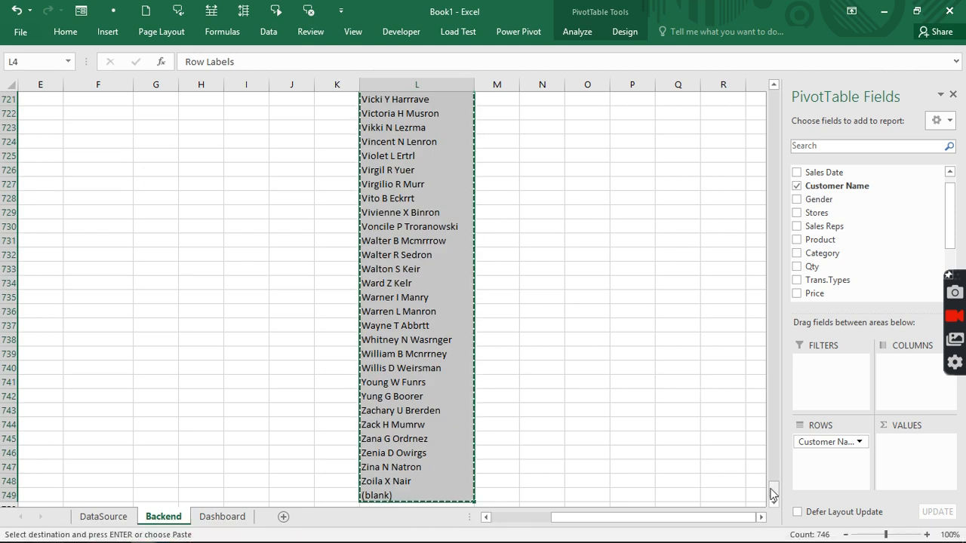
drag(773, 489, 774, 226)
drag(815, 80, 712, 77)
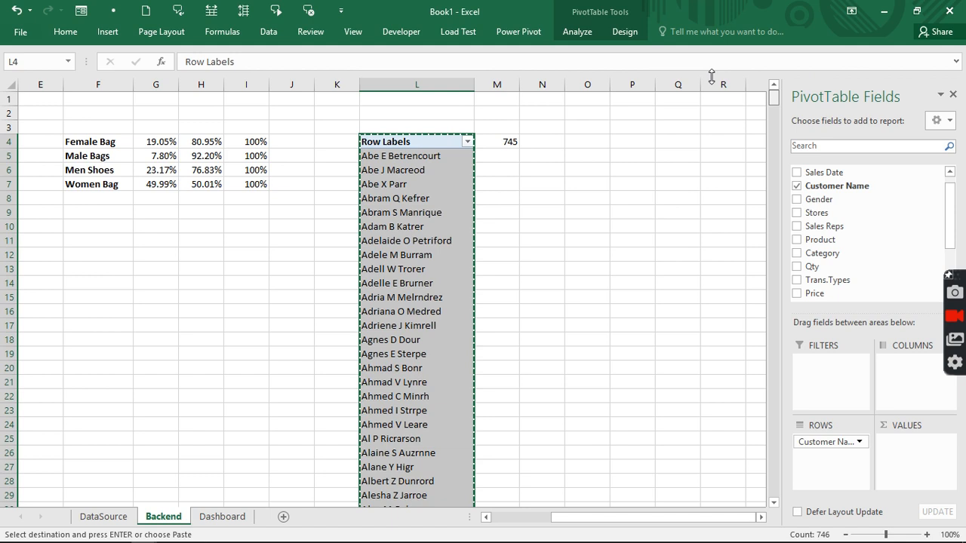
click(595, 142)
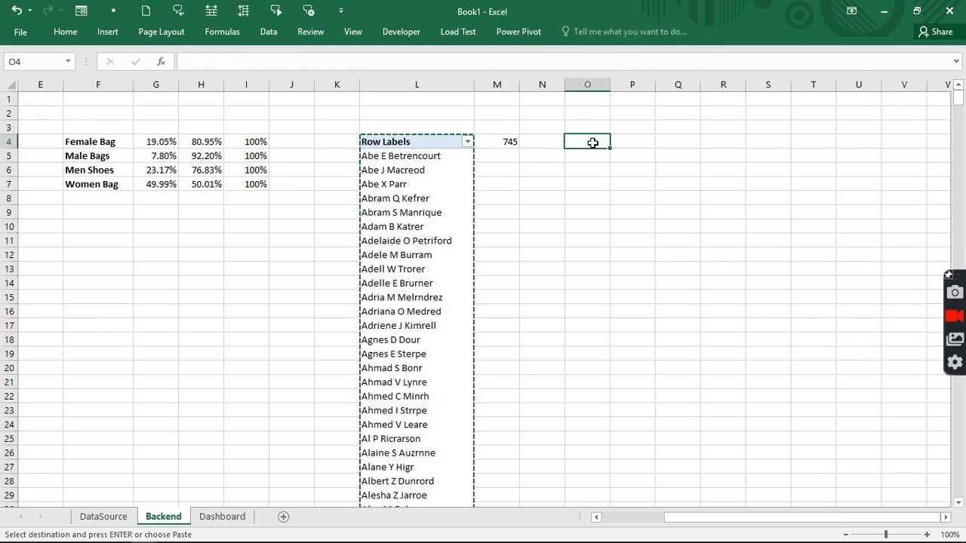
key(ctrl+v)
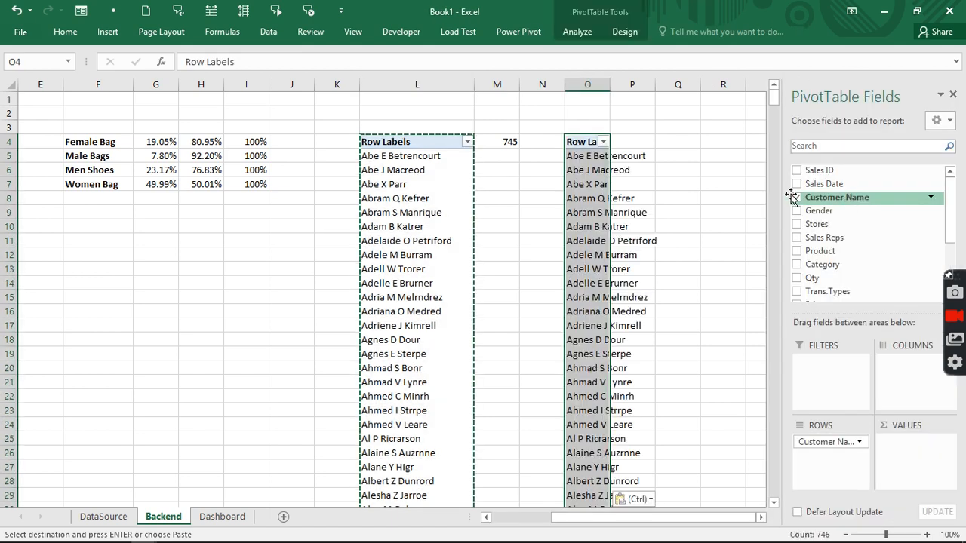
click(797, 198)
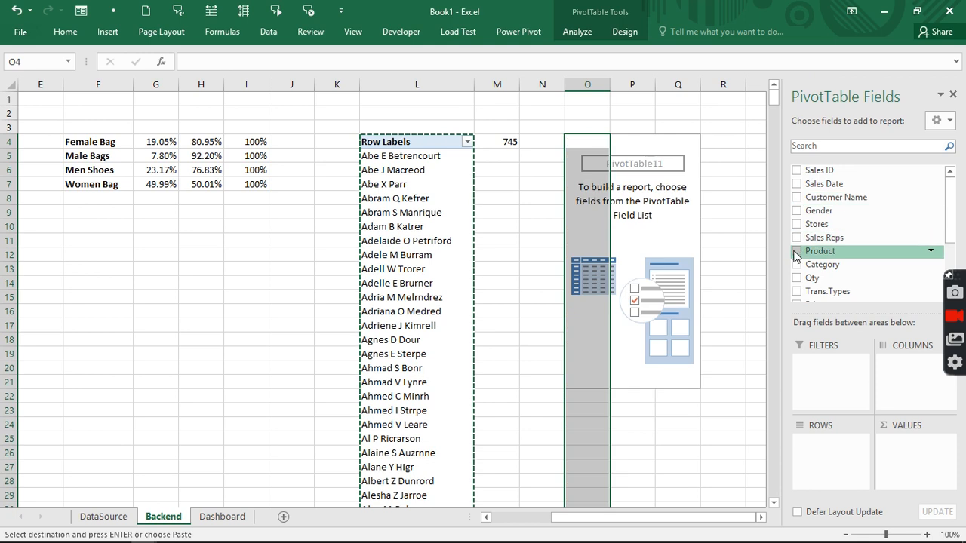
click(796, 252)
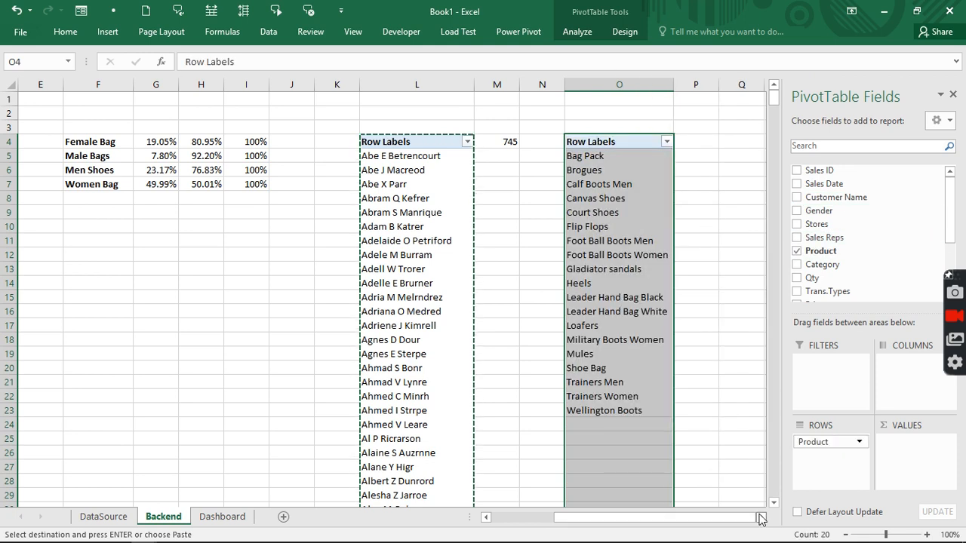
- Paste another pivot copy at R4 and remove its Customer Name field
scroll(760, 518, right, 4)
click(572, 142)
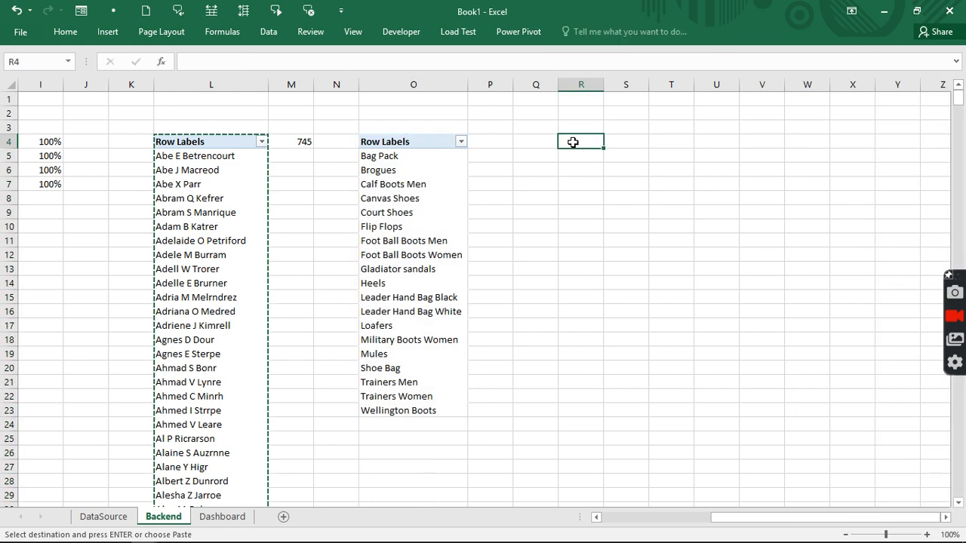
key(ctrl+v)
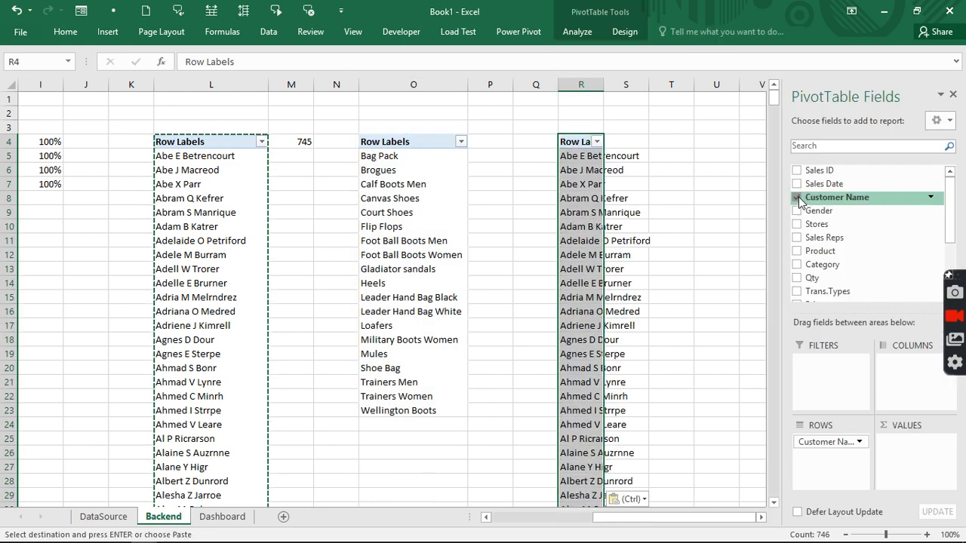
click(796, 197)
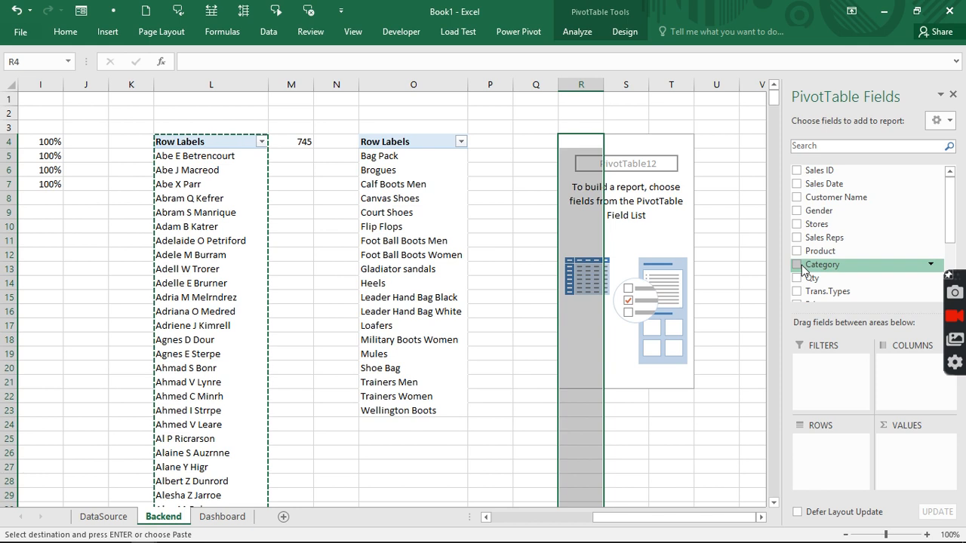
- Tick Stores so the R4 pivot lists the four stores
click(210, 519)
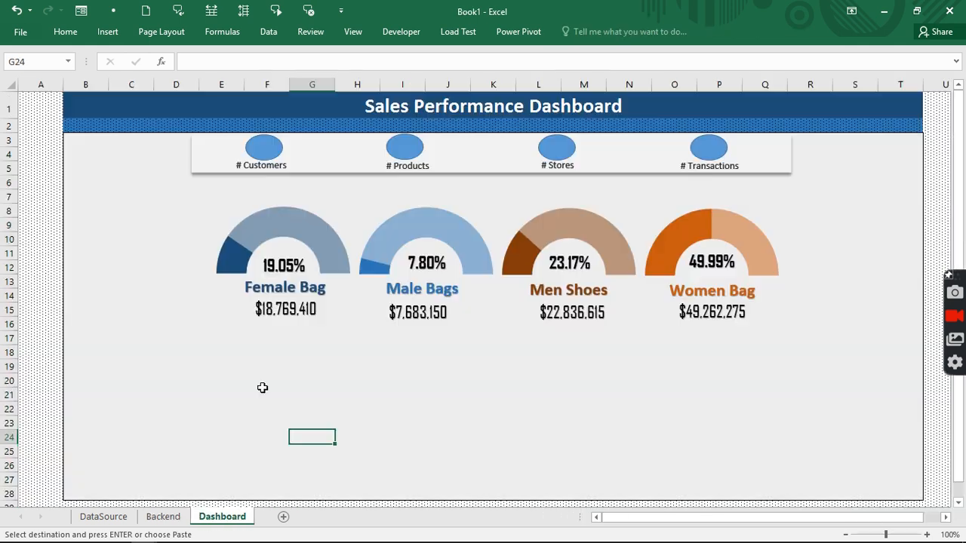
click(167, 520)
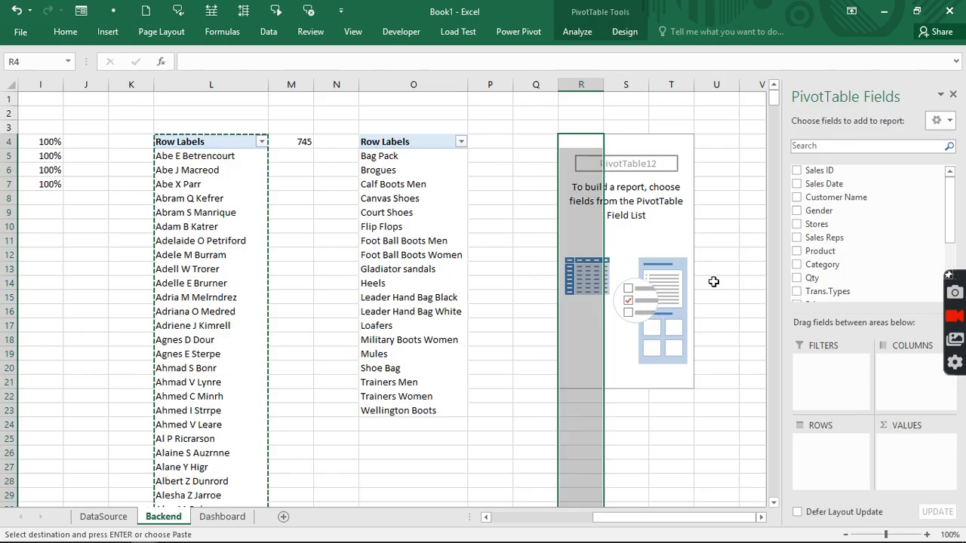
click(798, 224)
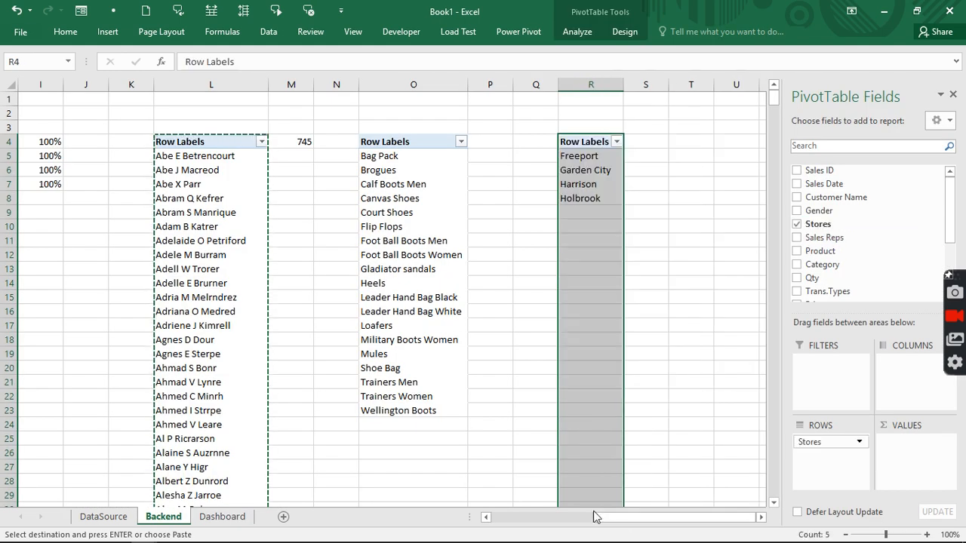
click(760, 517)
click(760, 517)
click(760, 517)
- Paste a pivot copy at U4 listing Sales ID instead of Customer Name
click(604, 147)
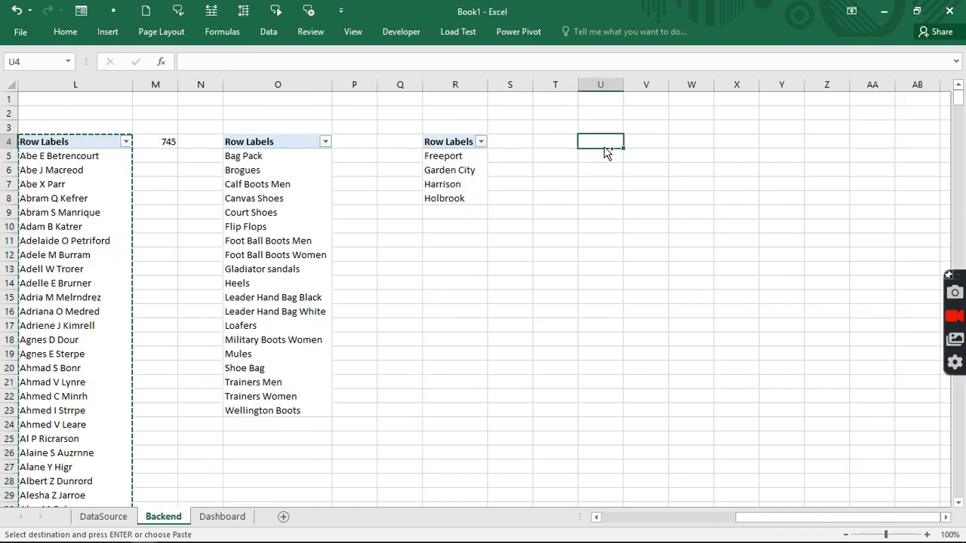
key(ctrl+v)
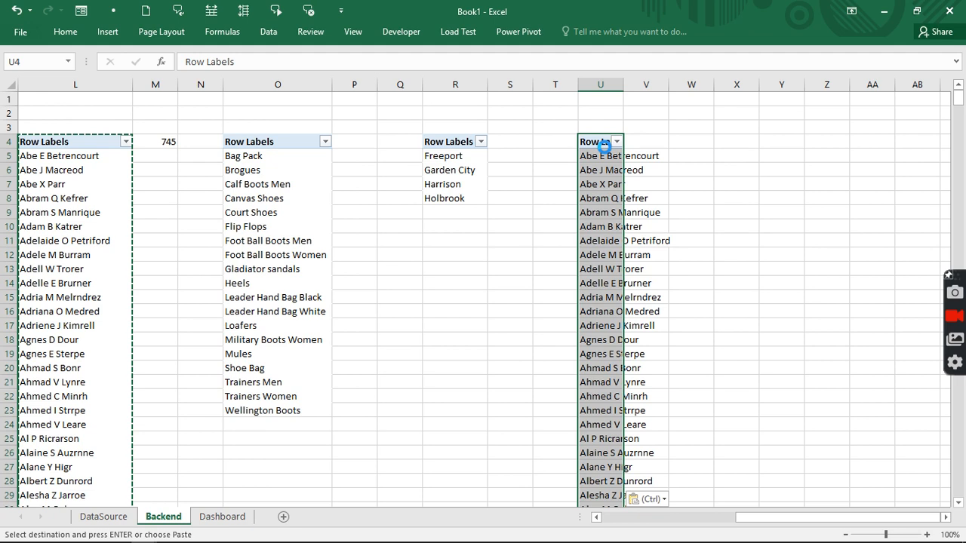
click(795, 198)
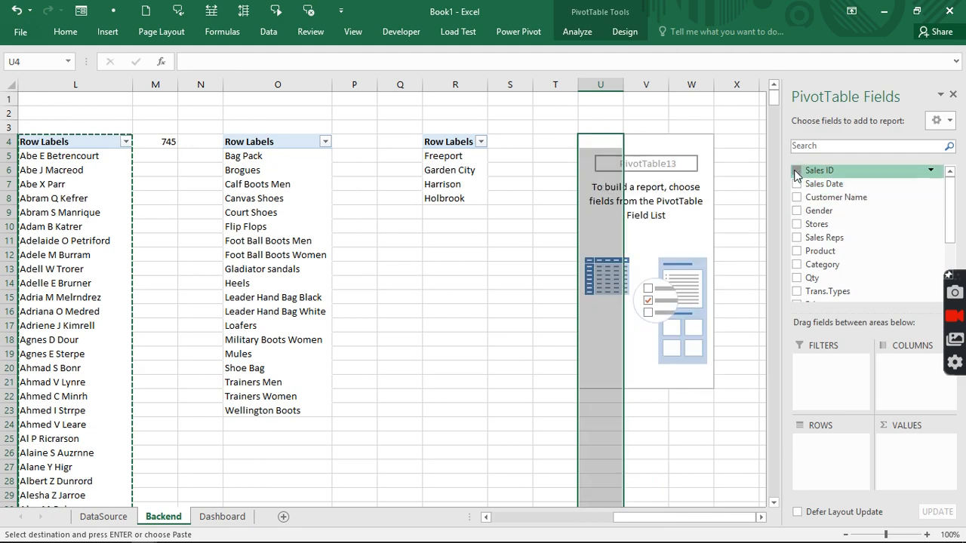
click(795, 172)
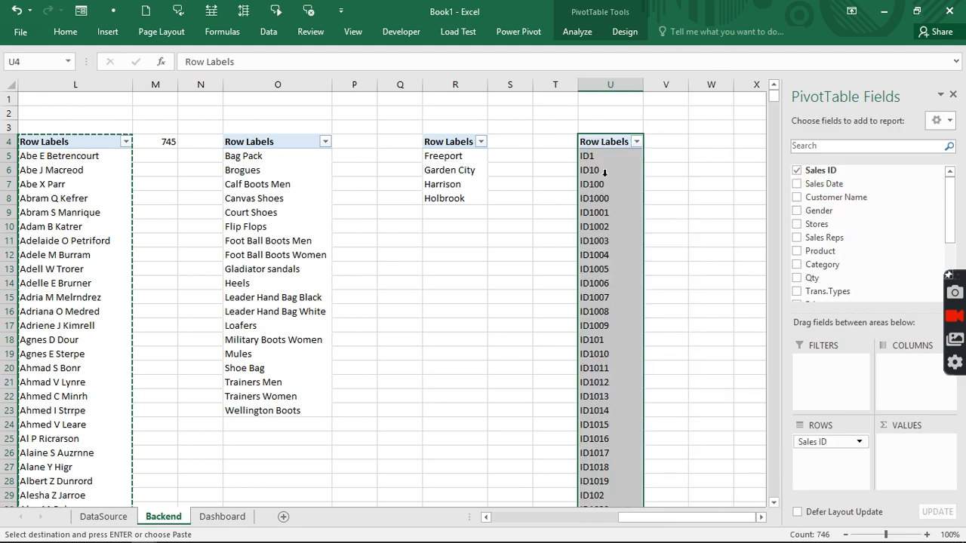
click(621, 34)
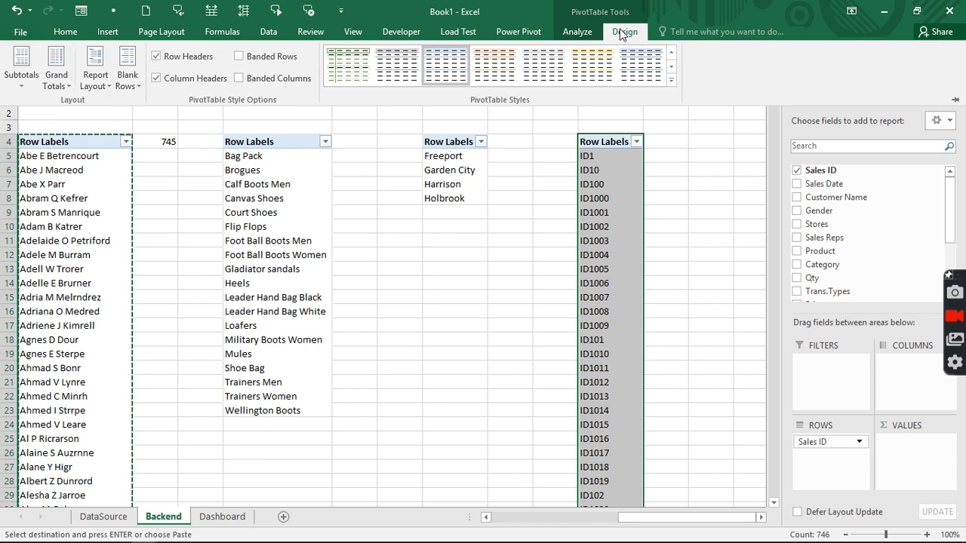
click(755, 181)
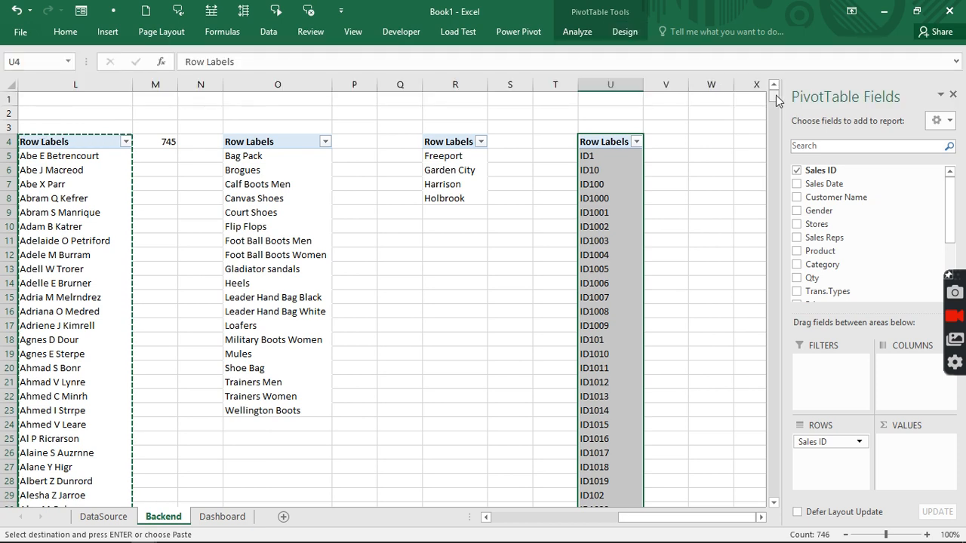
mouse_move(775, 95)
mouse_down()
mouse_move(774, 492)
mouse_move(772, 88)
mouse_up()
click(362, 145)
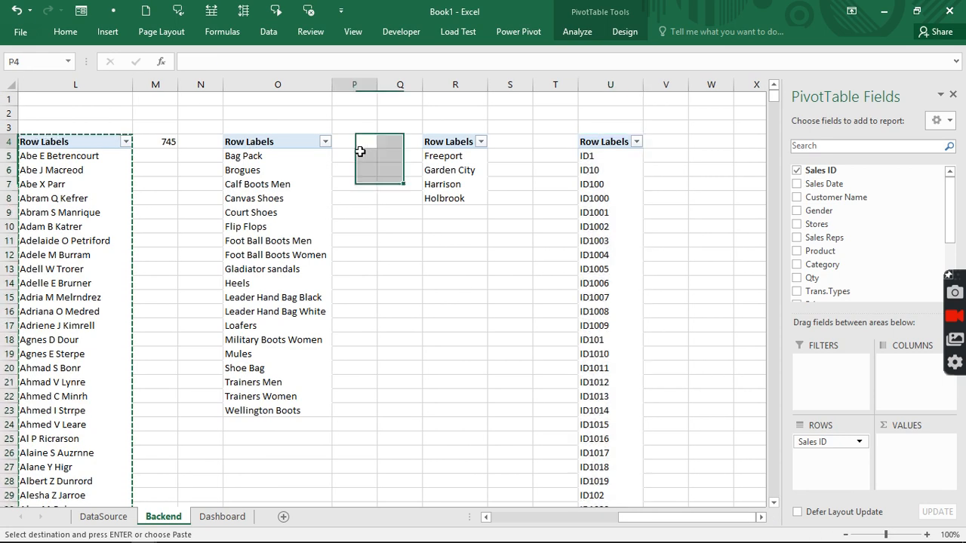
- Enter =COUNTA(O:O)-1 in P4 to count the products
key(Escape)
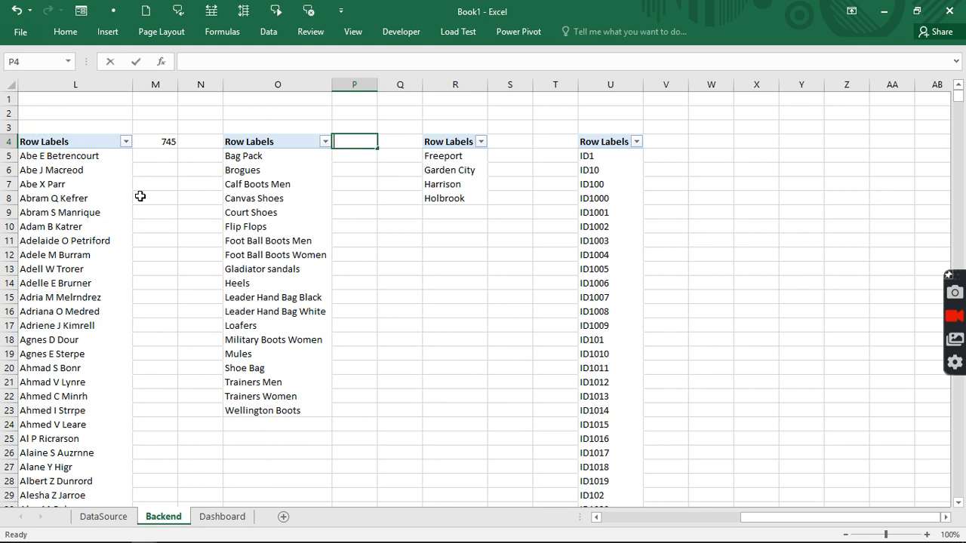
text(=counta)
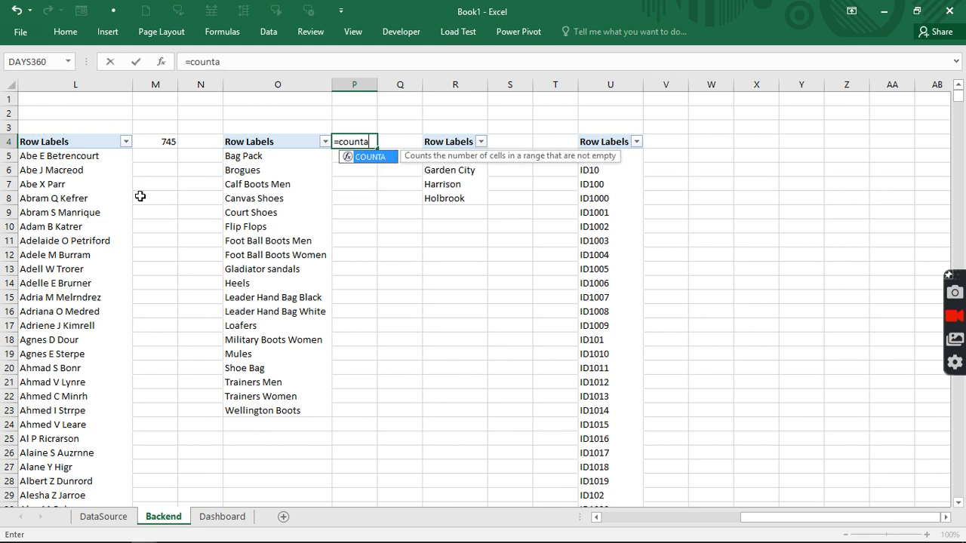
key(Tab)
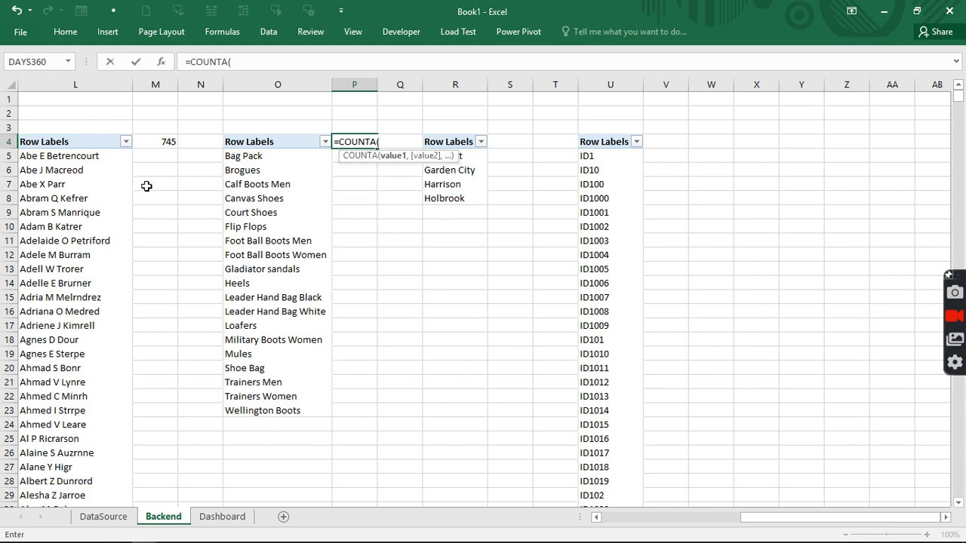
text(o)
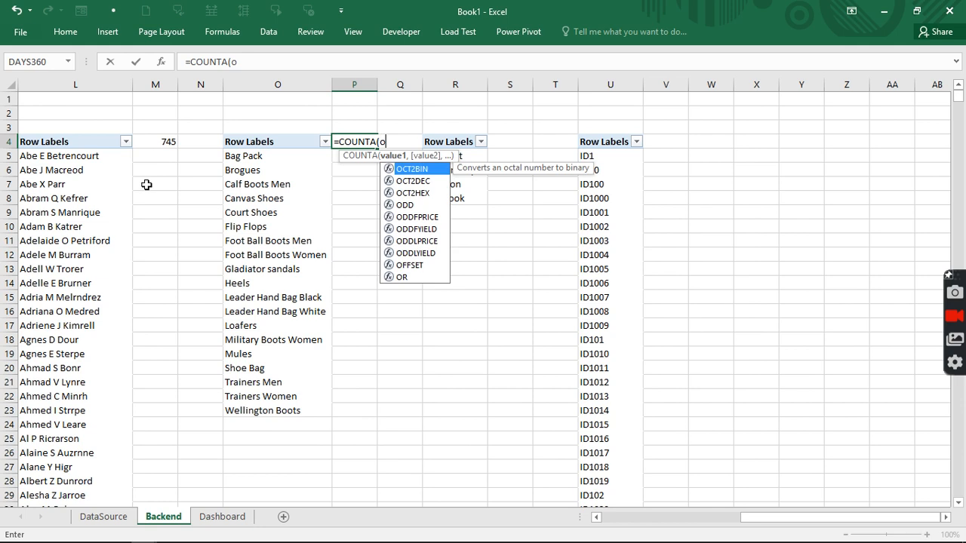
text(:)
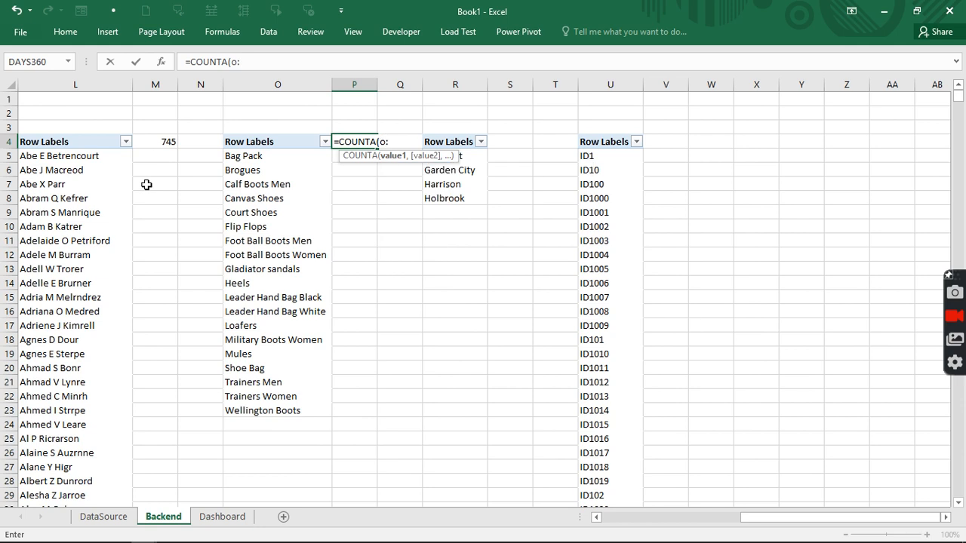
text(o)
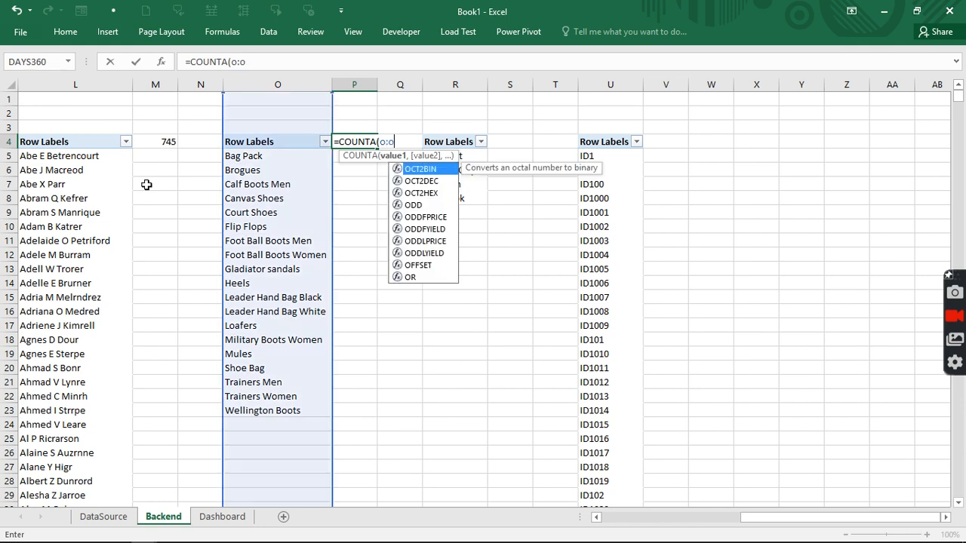
text()-1)
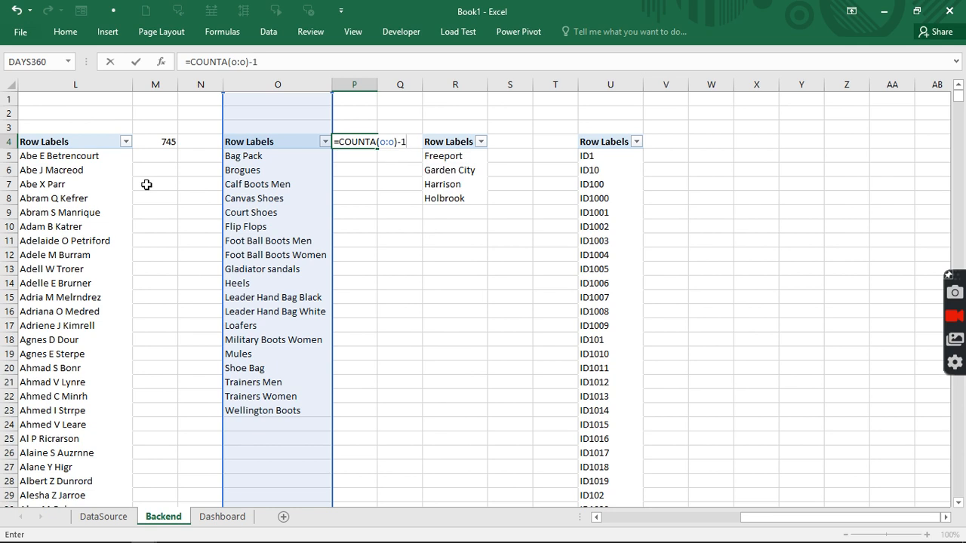
key(Return)
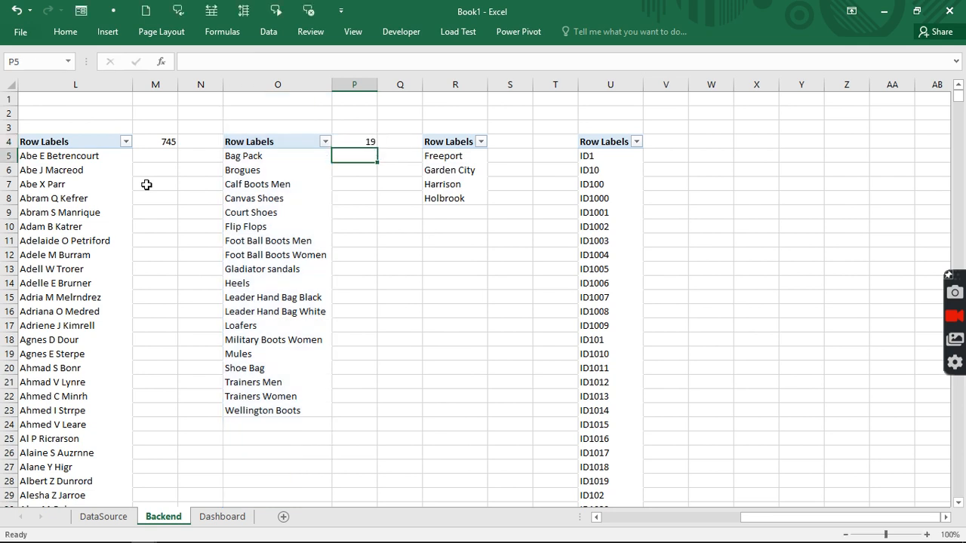
- Enter =COUNTA(R:R)-1 in S4 to count the stores
key(Right)
key(Right)
key(Right)
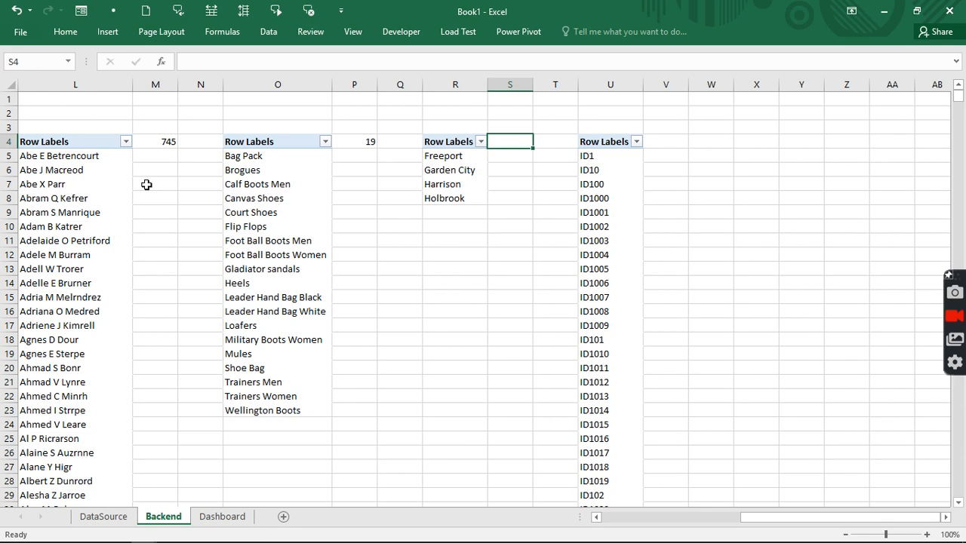
text(=c)
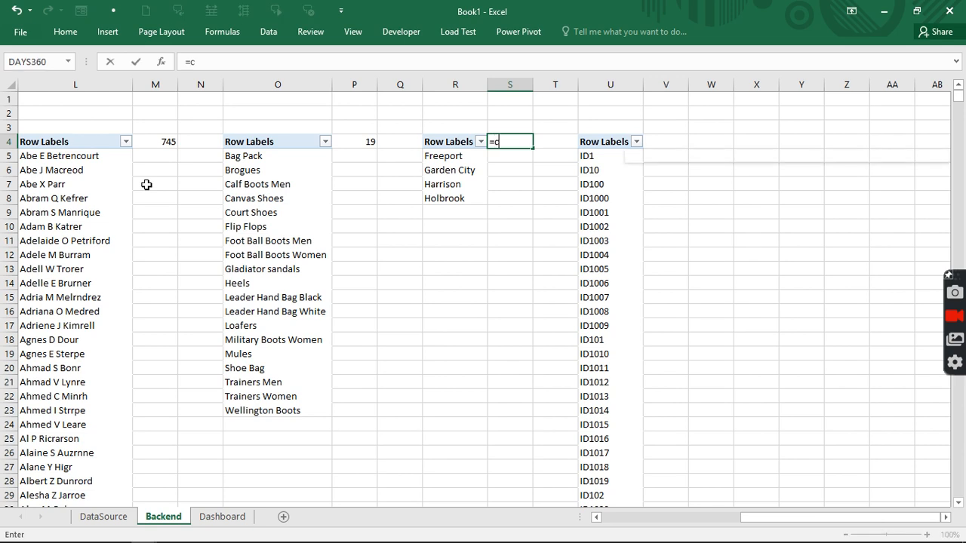
text(ounta)
key(Tab)
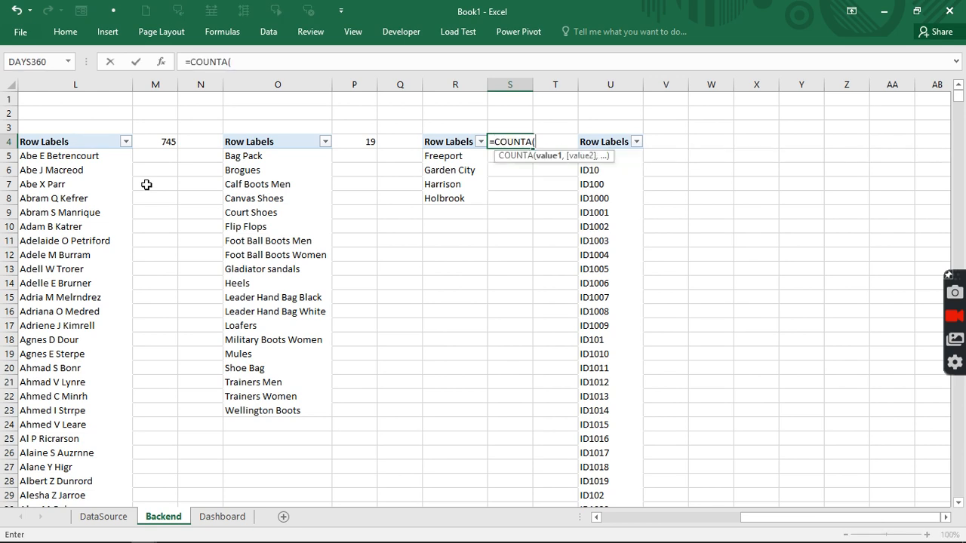
text(r:R)
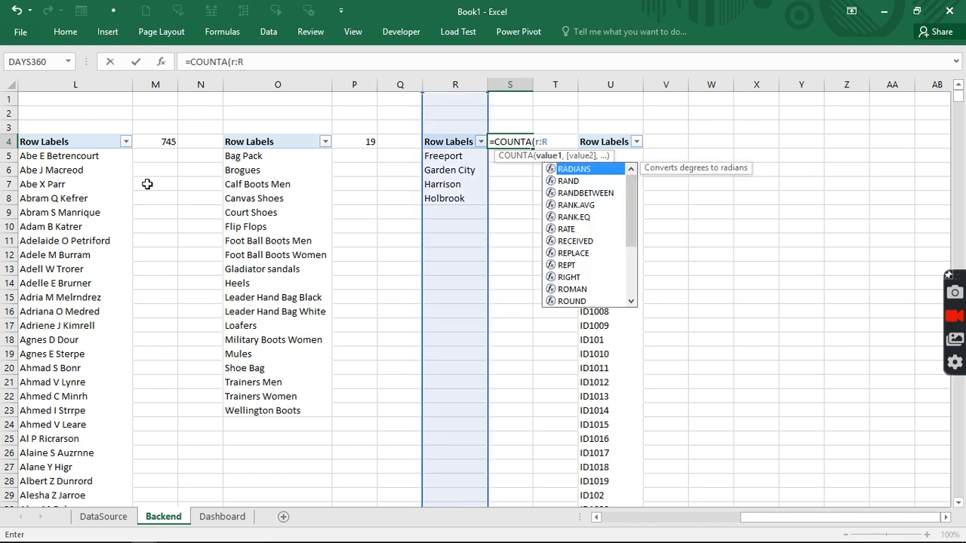
text()-1)
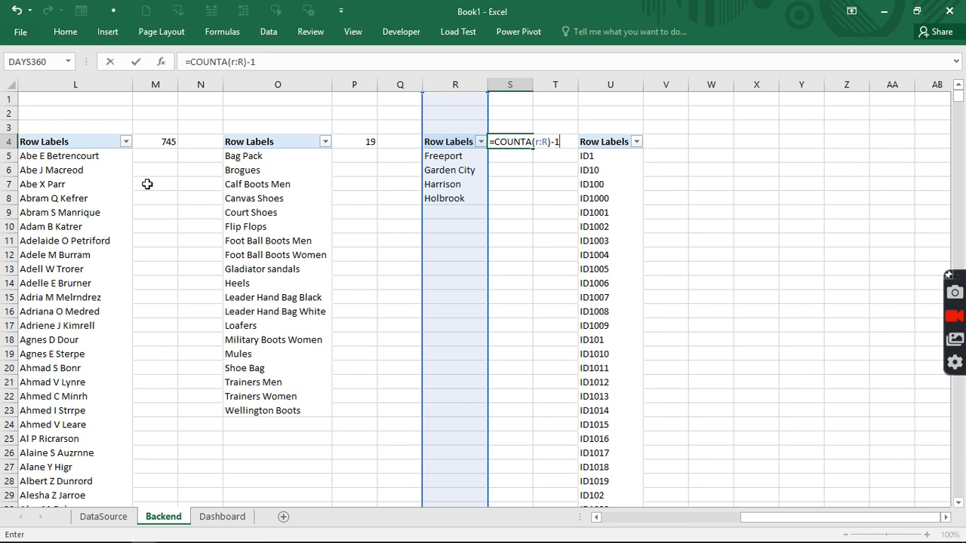
key(Return)
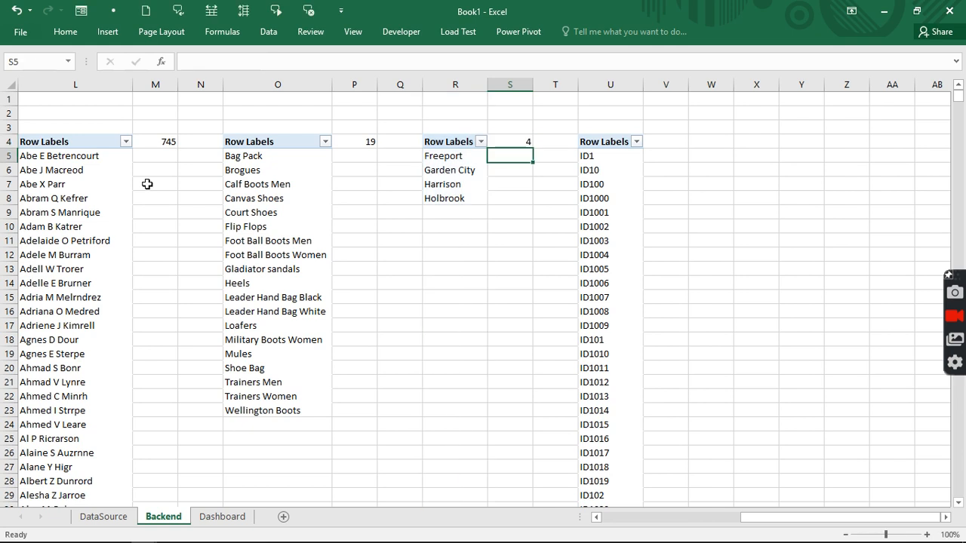
- Fix the V4 formula to =COUNTA(U:U)-1 so it counts 1522 Sales IDs
key(Right)
key(Right)
key(Right)
key(Up)
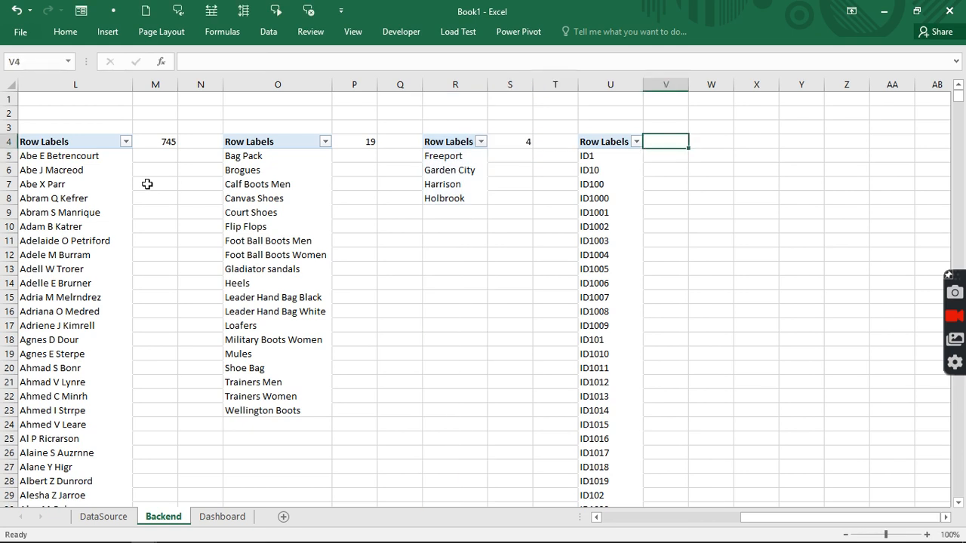
text(=)
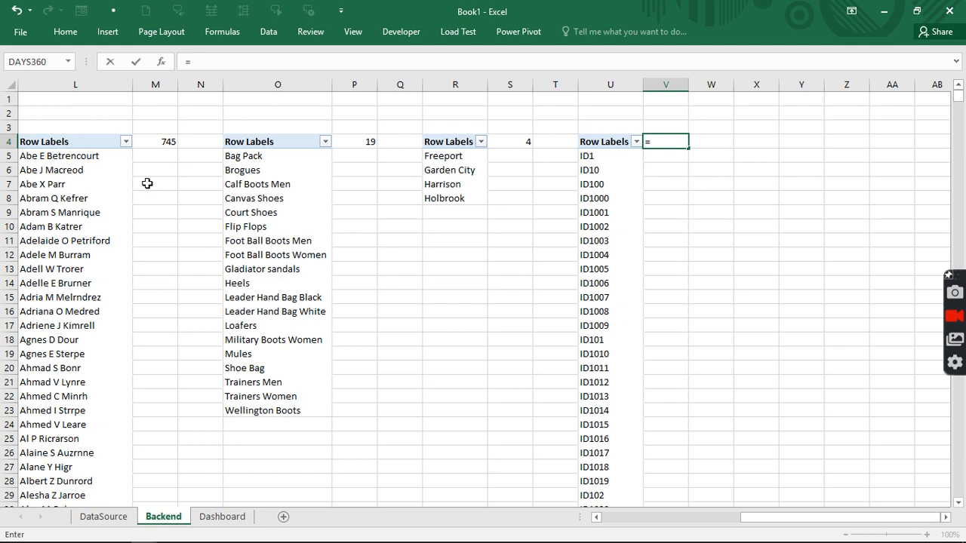
text(u:u))
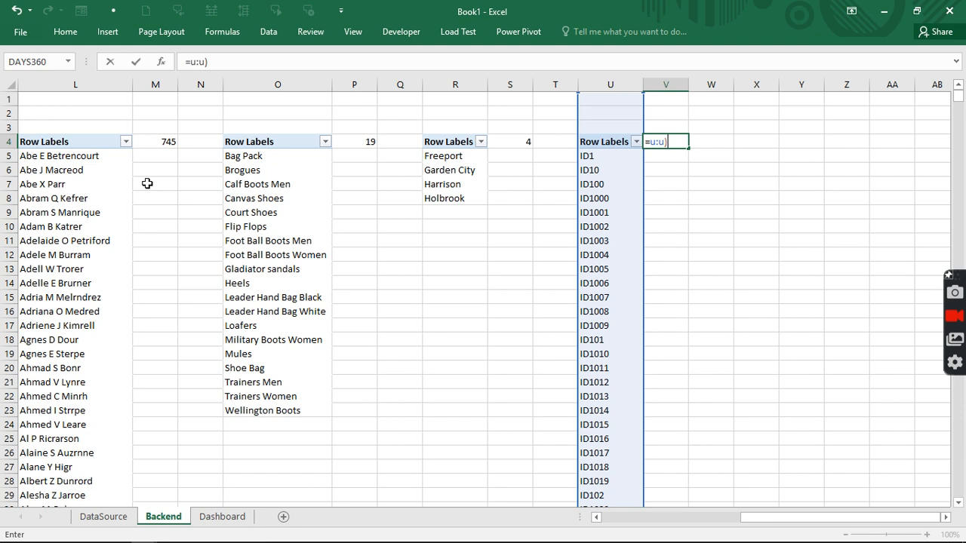
text(-1)
key(Return)
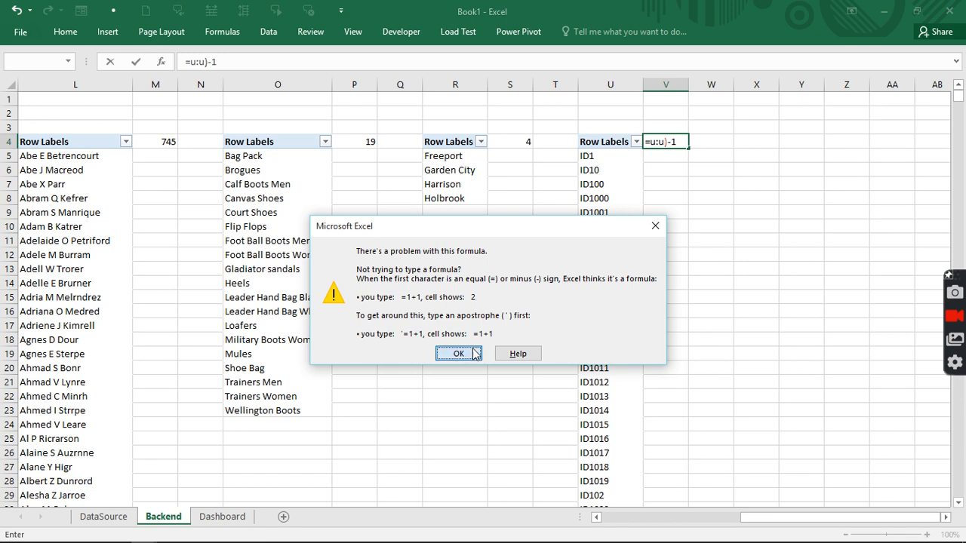
click(459, 354)
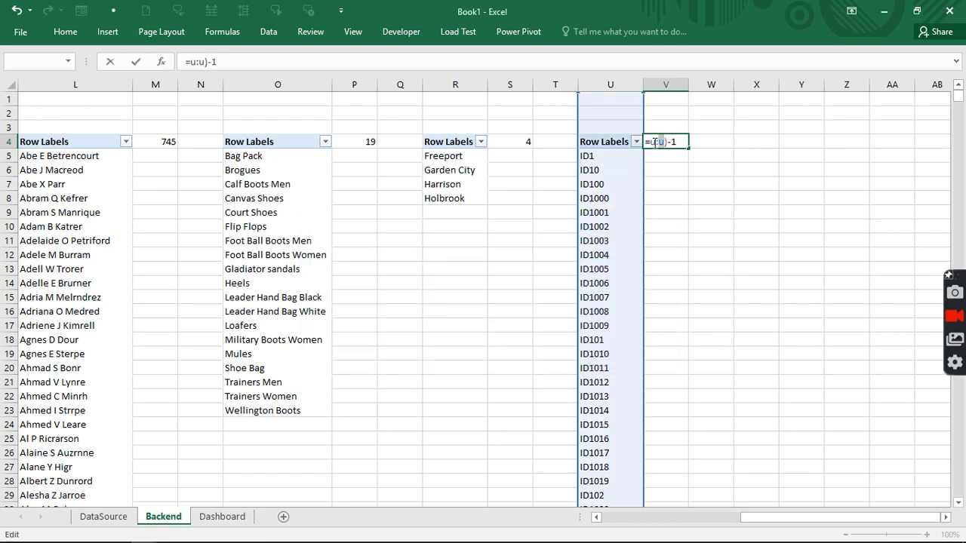
click(650, 141)
text(count)
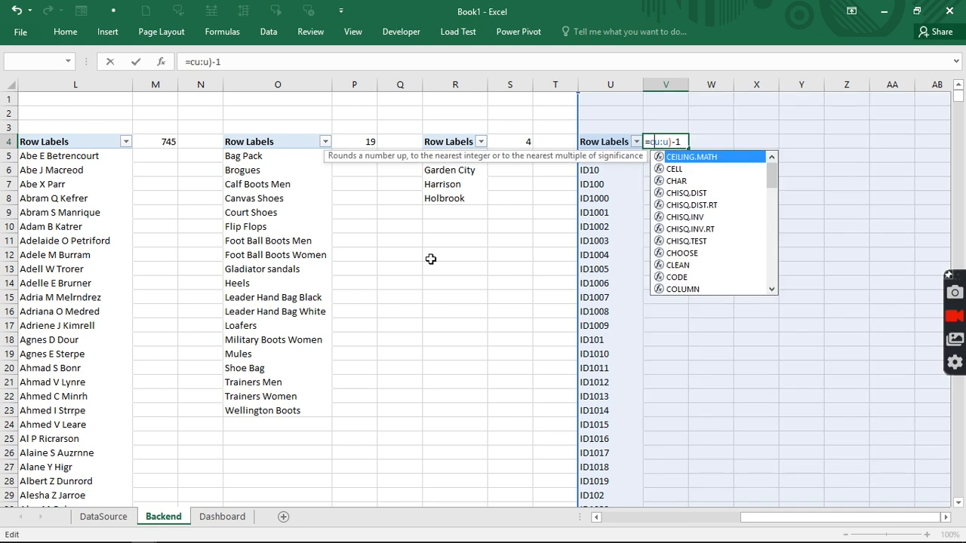
text(a)
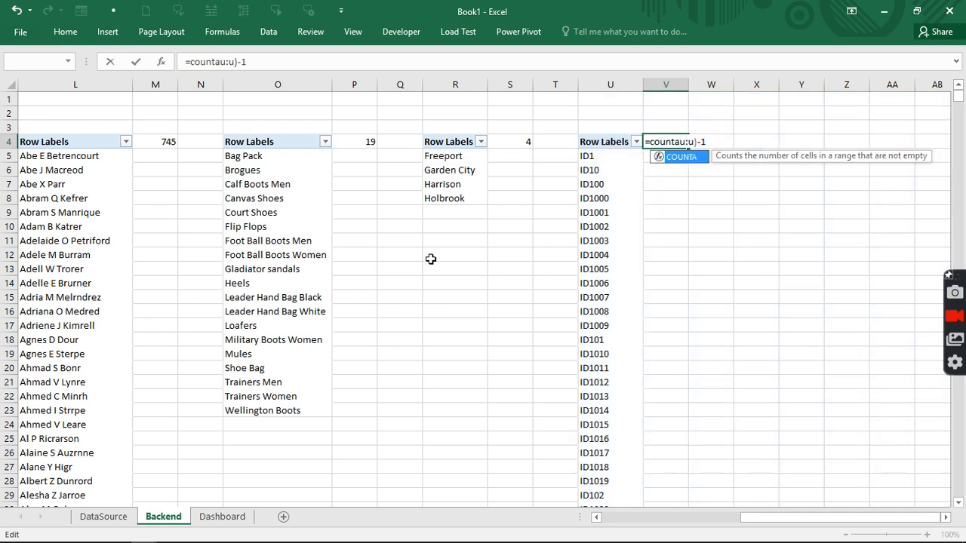
key(Tab)
key(Return)
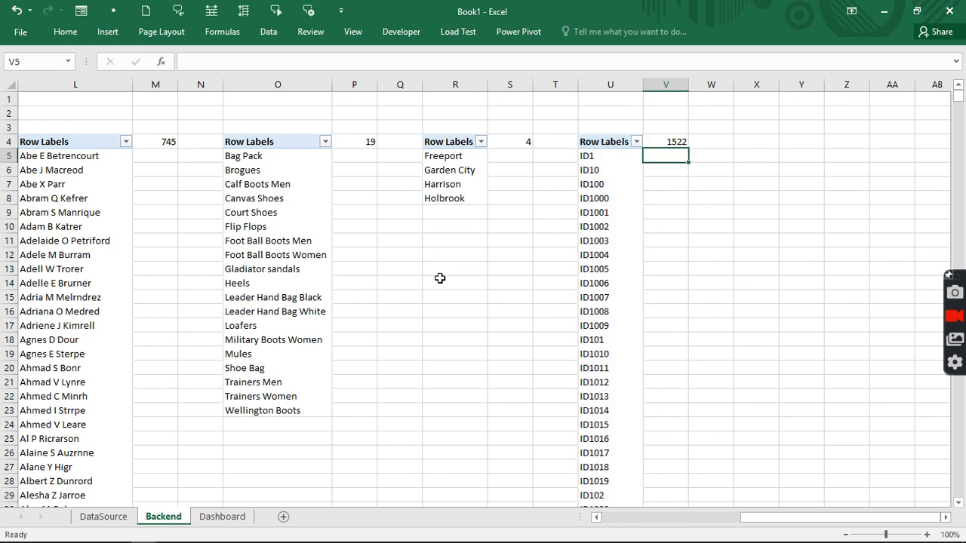
- Link the Dashboard's # Customers oval to =Backend!M4
click(221, 516)
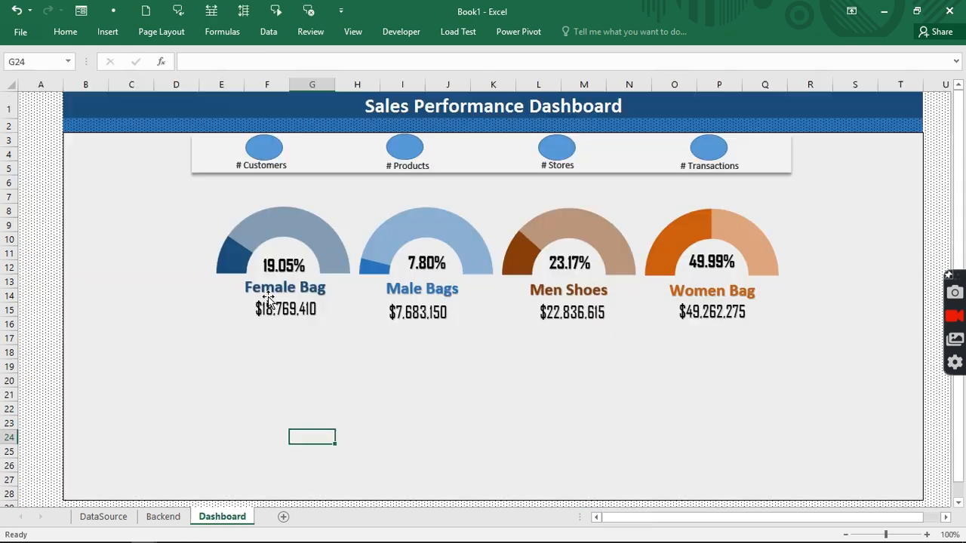
click(265, 144)
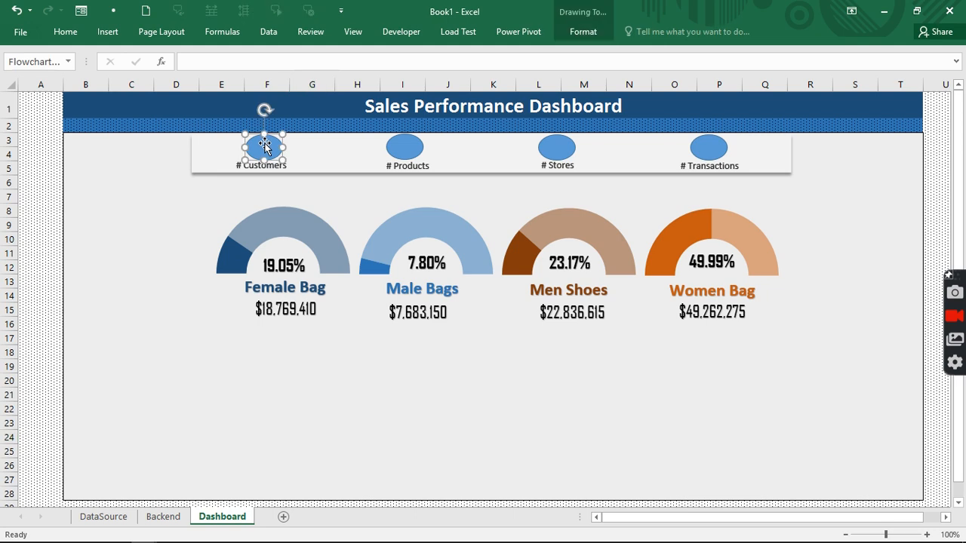
click(190, 59)
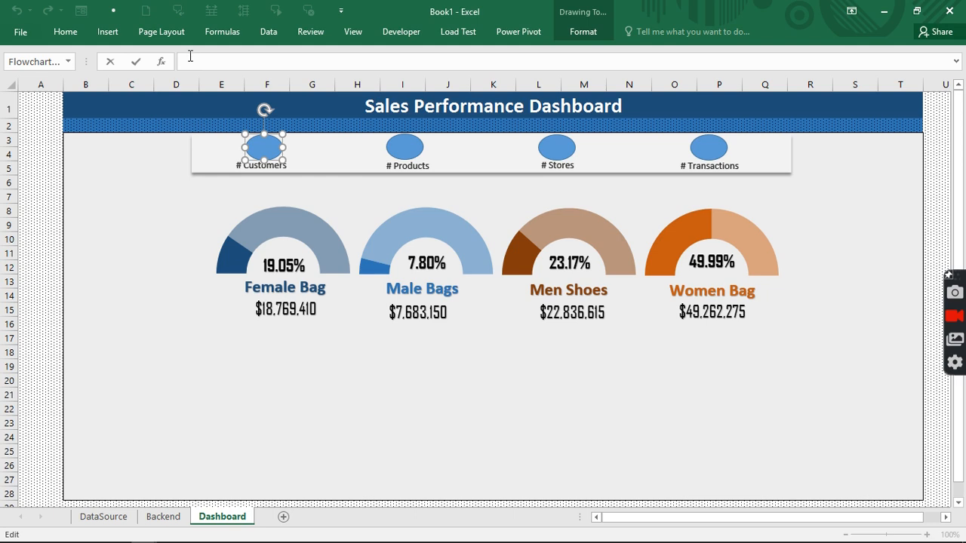
text(=)
click(164, 516)
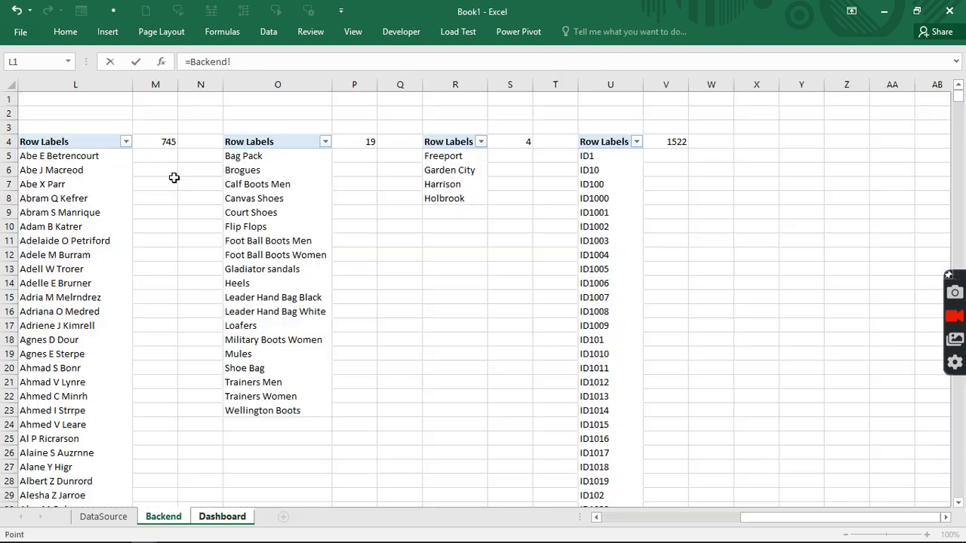
click(163, 142)
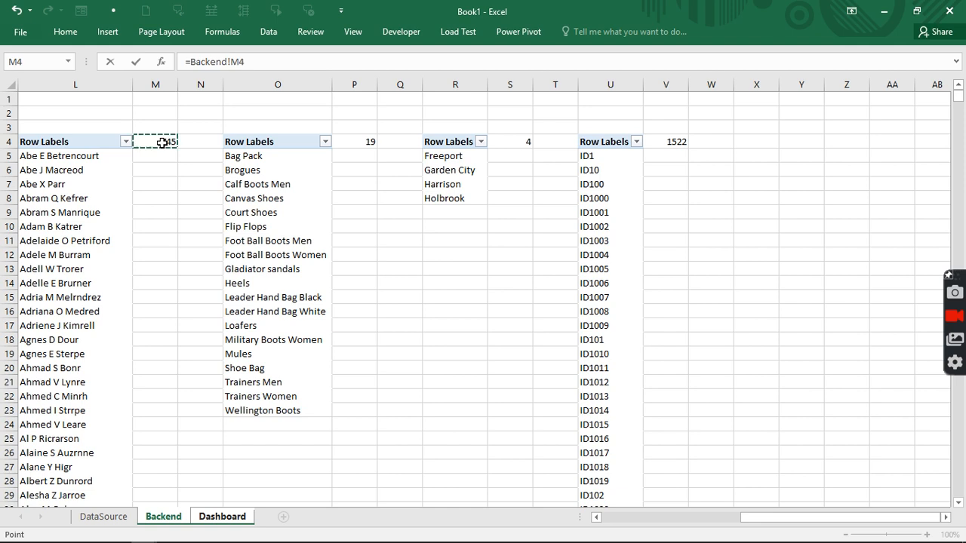
key(Return)
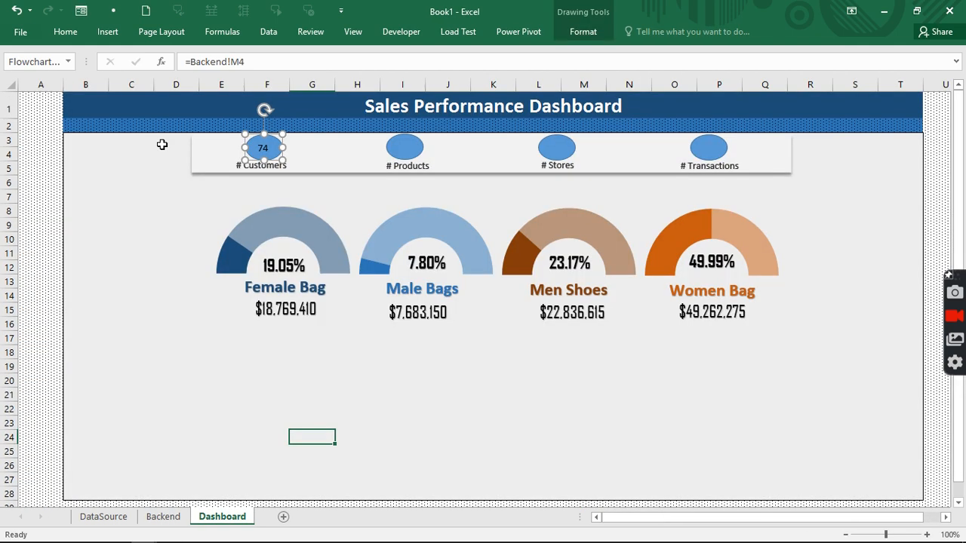
- Make the badge number bold at size 12
click(75, 36)
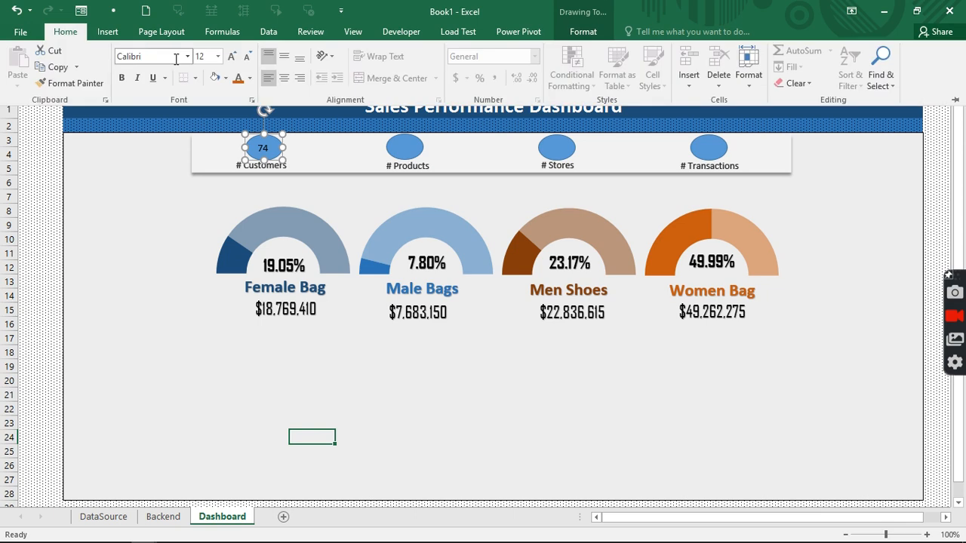
click(216, 57)
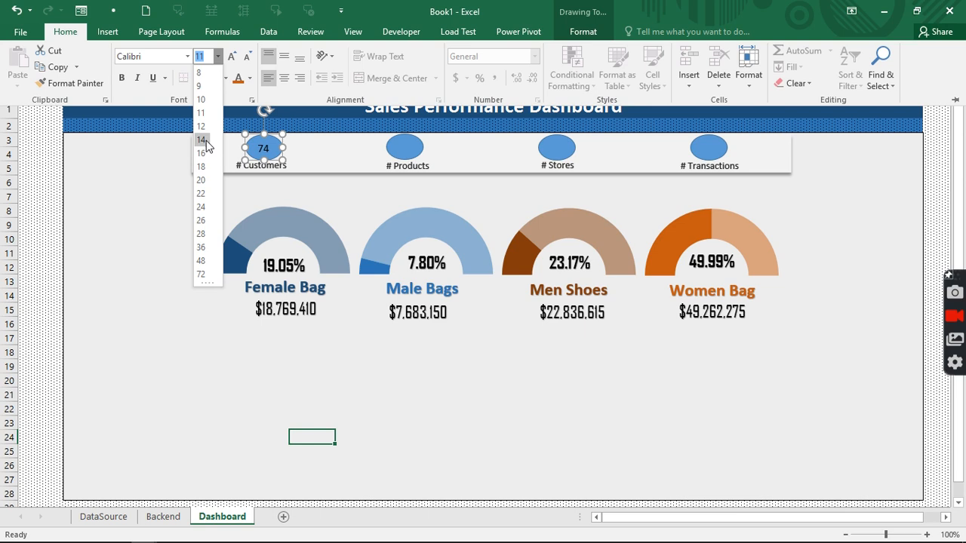
click(200, 126)
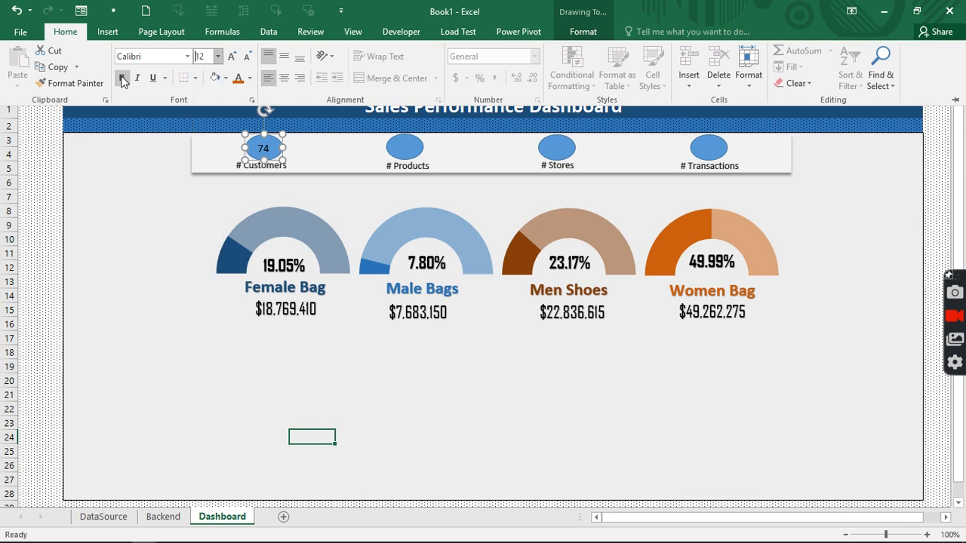
click(122, 79)
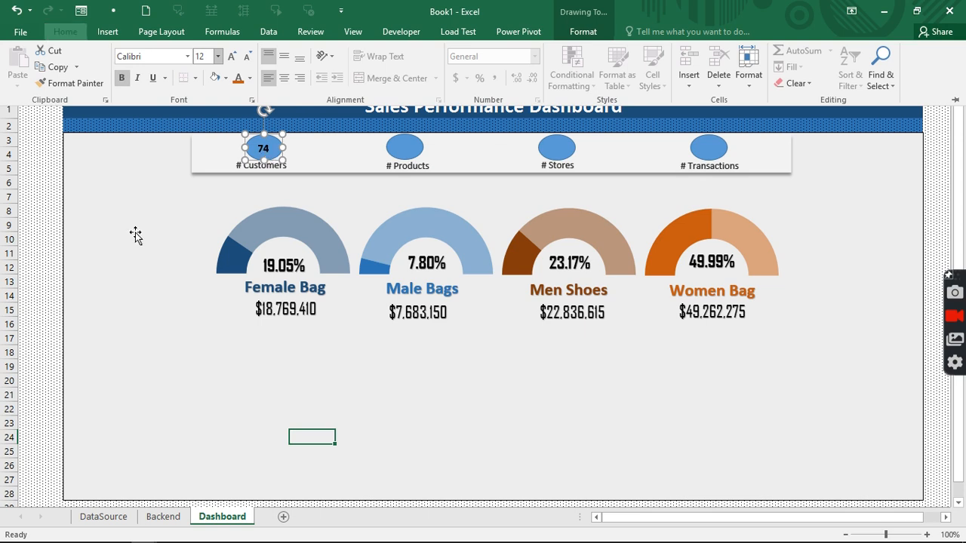
- Delete the =Backend!M4 link formula from the # Customers oval
click(254, 62)
drag(253, 62, 179, 66)
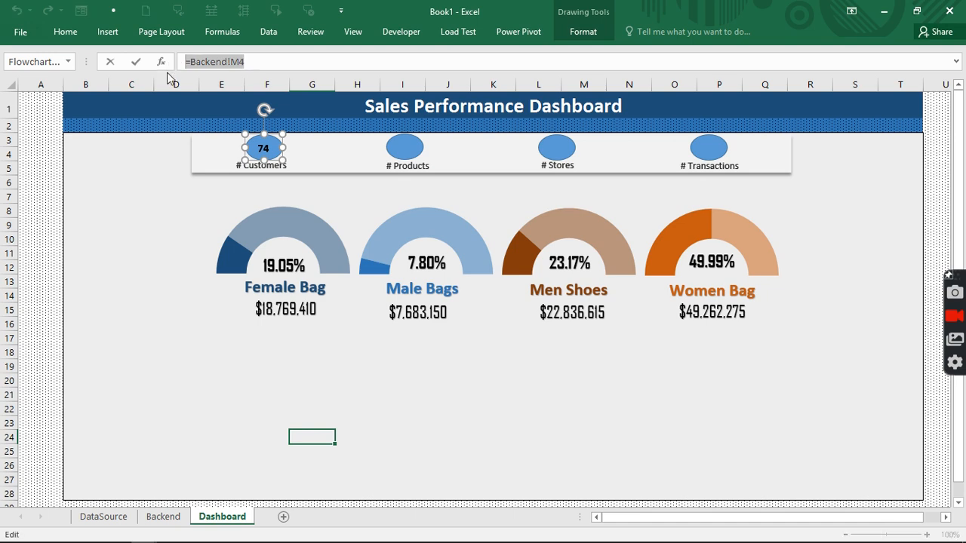
key(BackSpace)
click(178, 210)
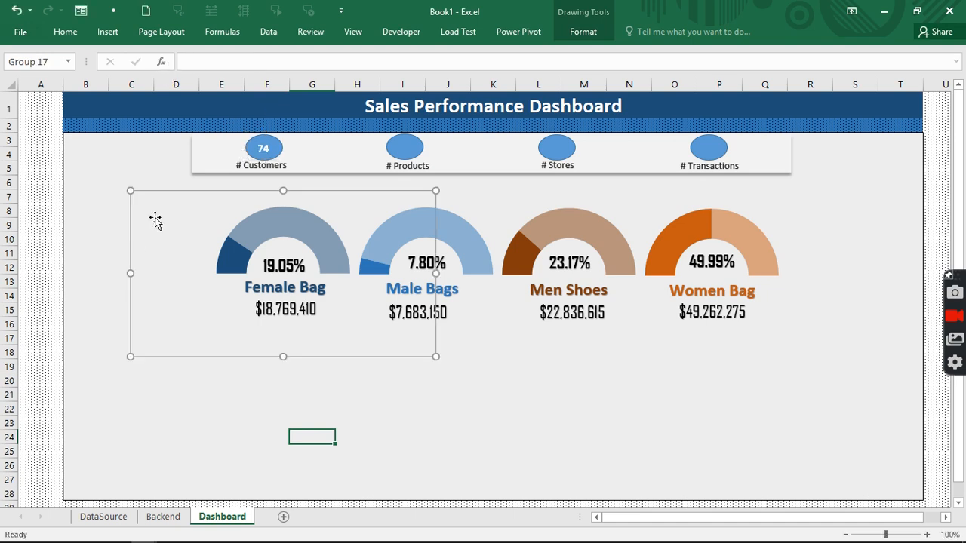
click(268, 145)
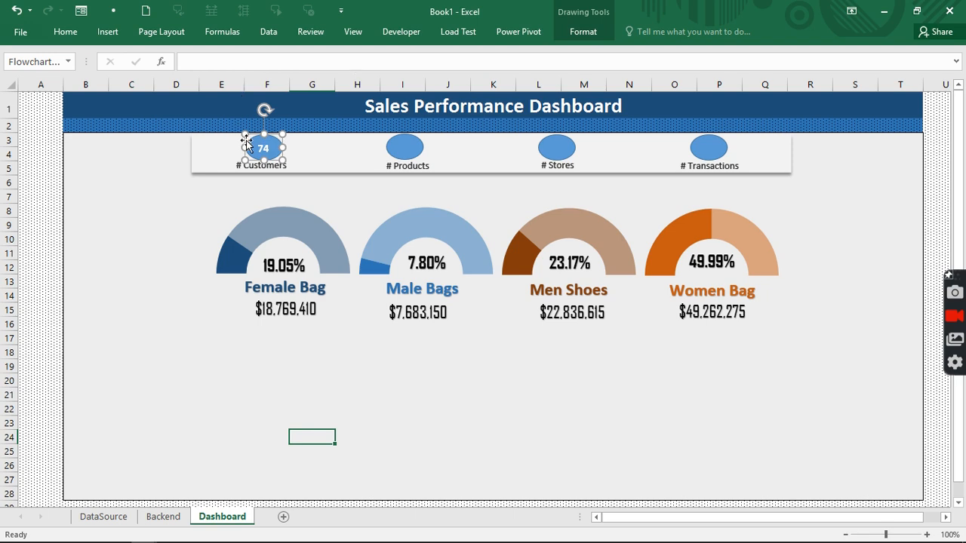
click(117, 33)
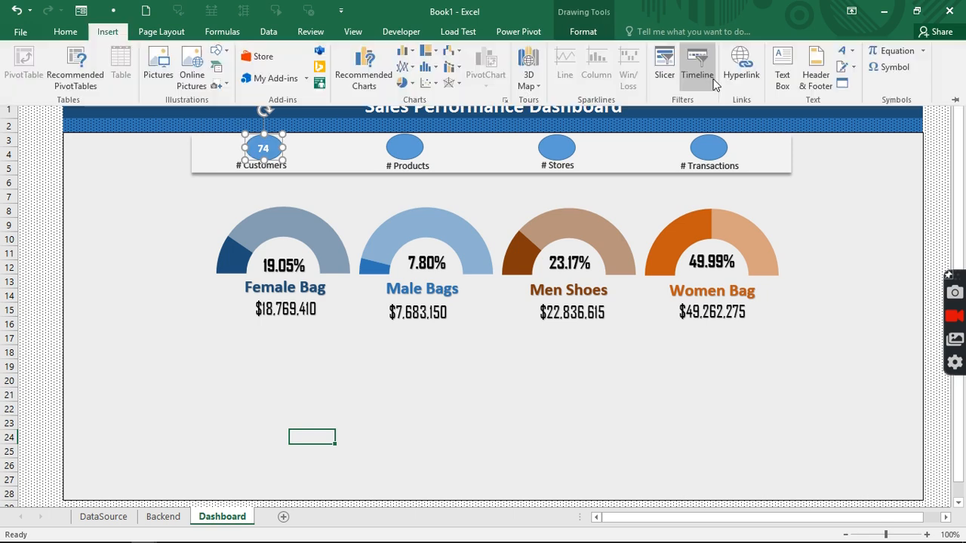
- Insert a plain WordArt text shape linked to =Backend!M4, showing 745
click(842, 50)
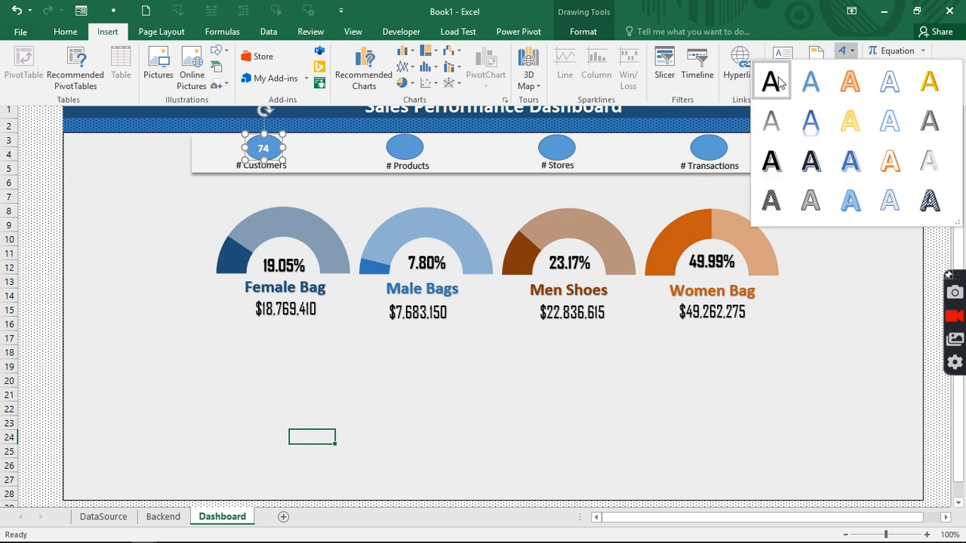
click(777, 83)
click(271, 62)
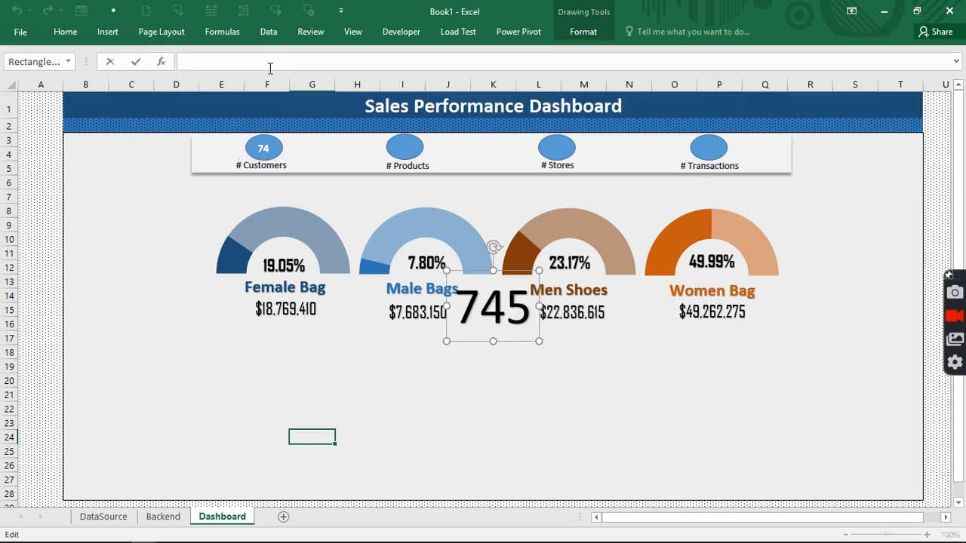
text(=)
click(164, 519)
click(171, 144)
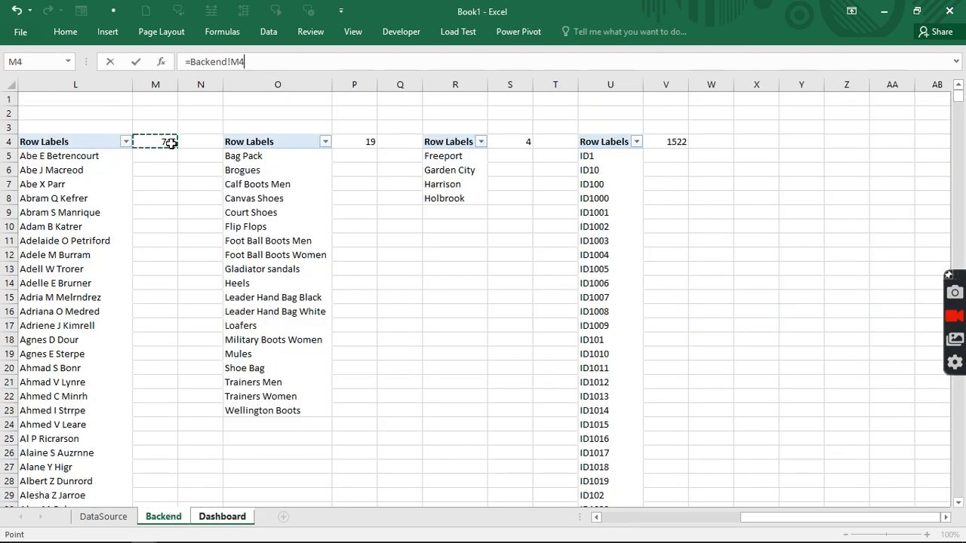
key(Return)
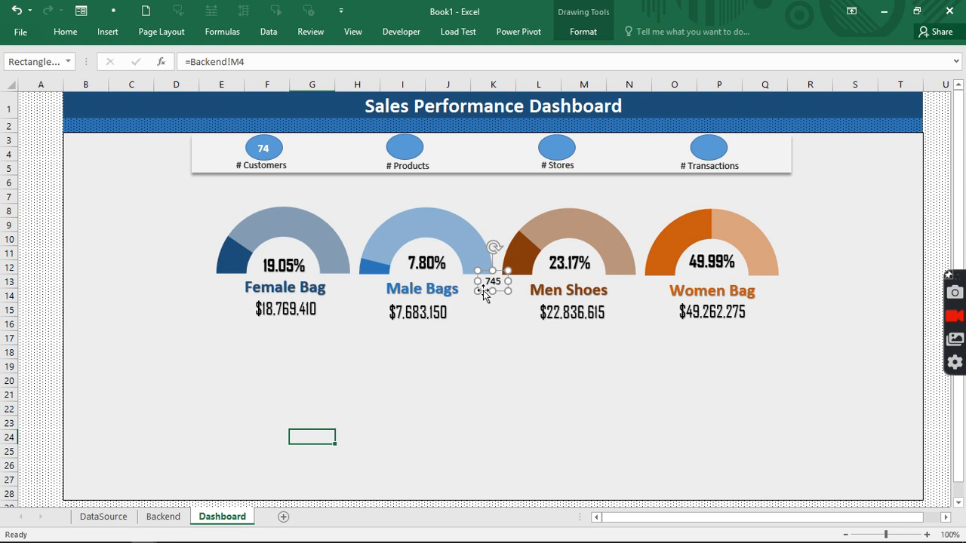
- Clear the oval's old number and place the 745 text box onto the # Customers oval
drag(485, 274, 123, 168)
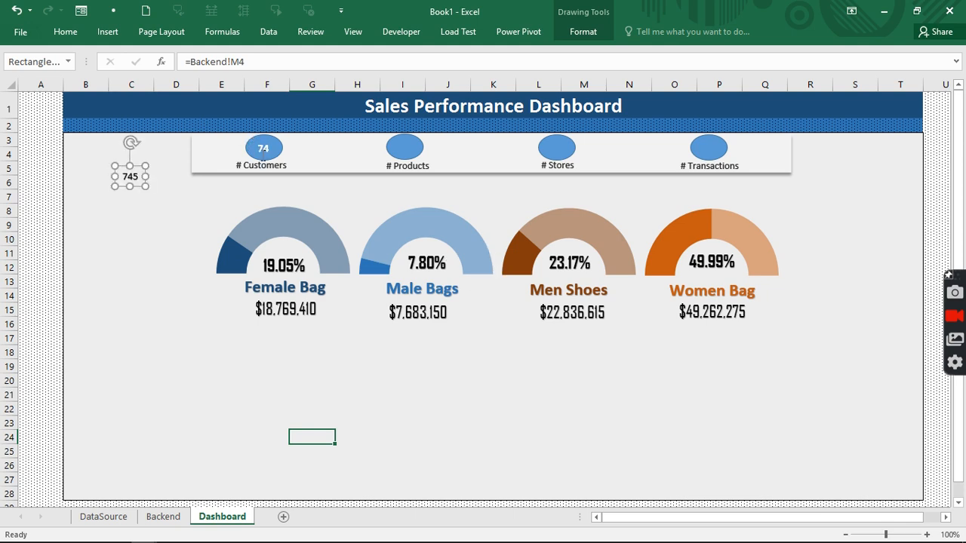
click(266, 149)
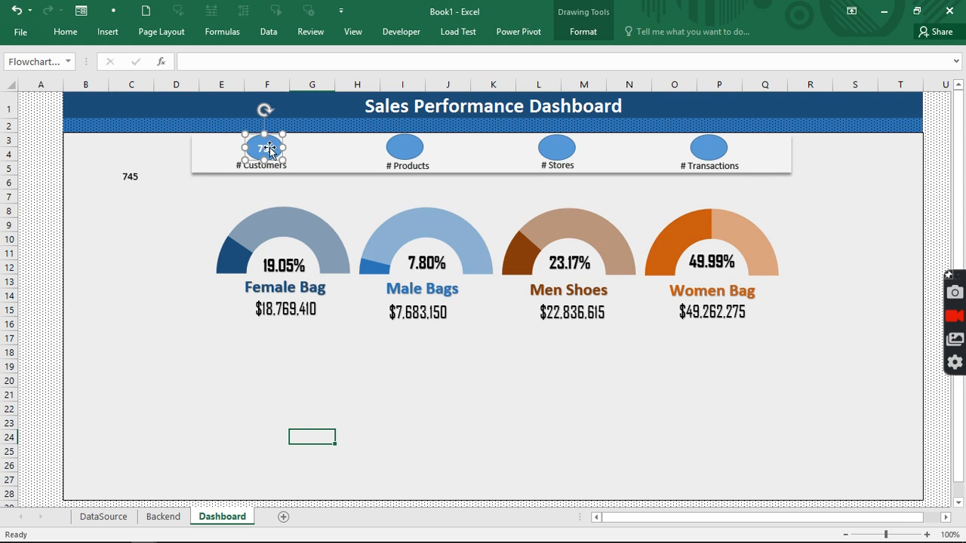
key(BackSpace)
key(BackSpace)
click(138, 172)
drag(139, 170, 240, 137)
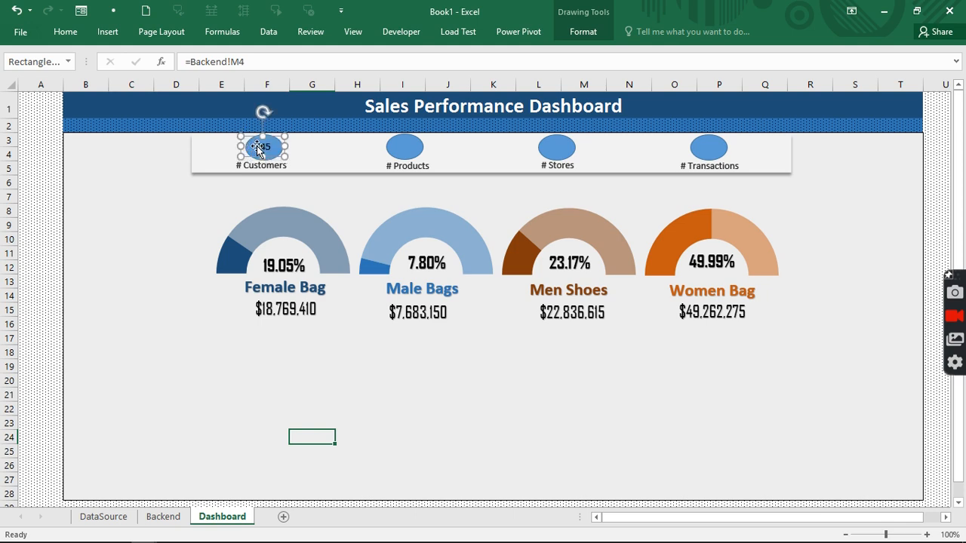
- Make the 745 label bold 16-point and duplicate it onto the Products oval
click(63, 33)
click(217, 56)
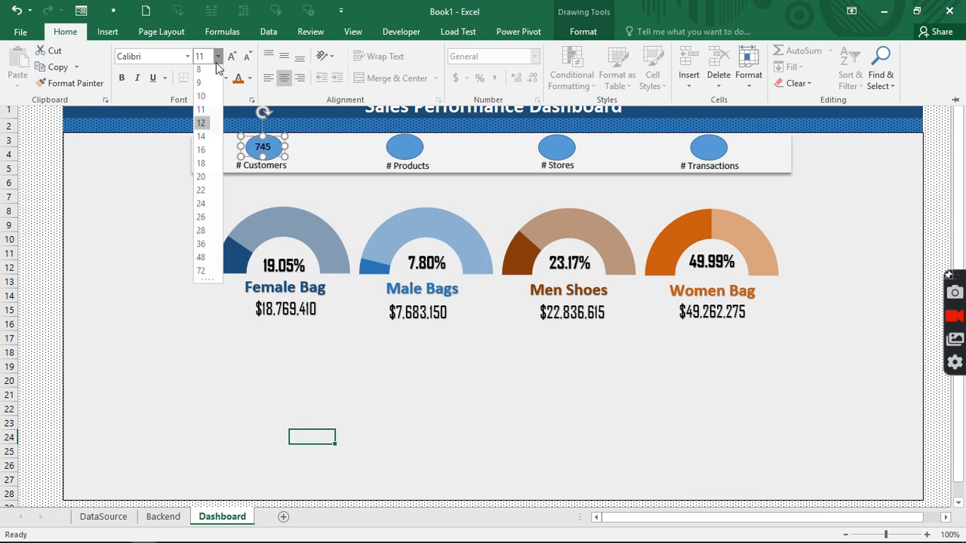
click(202, 154)
click(121, 79)
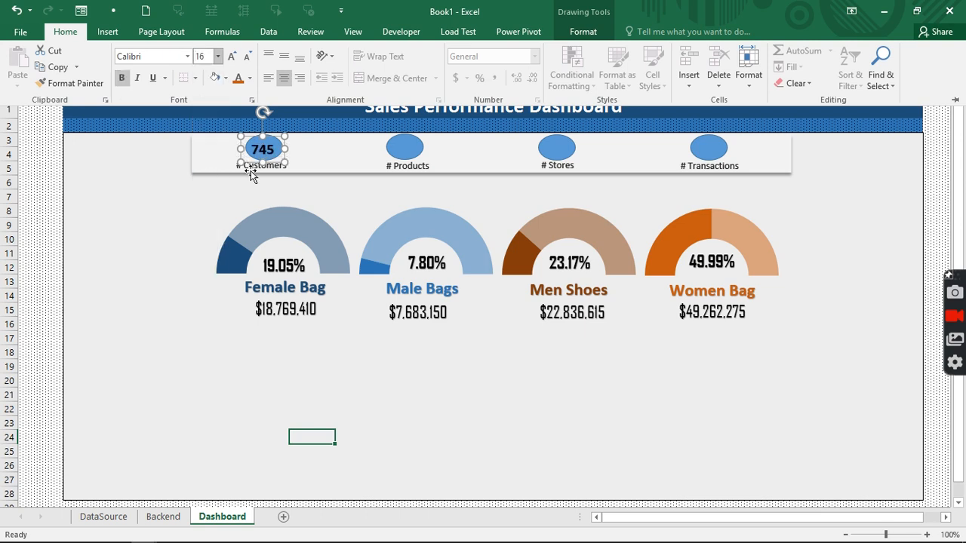
click(407, 149)
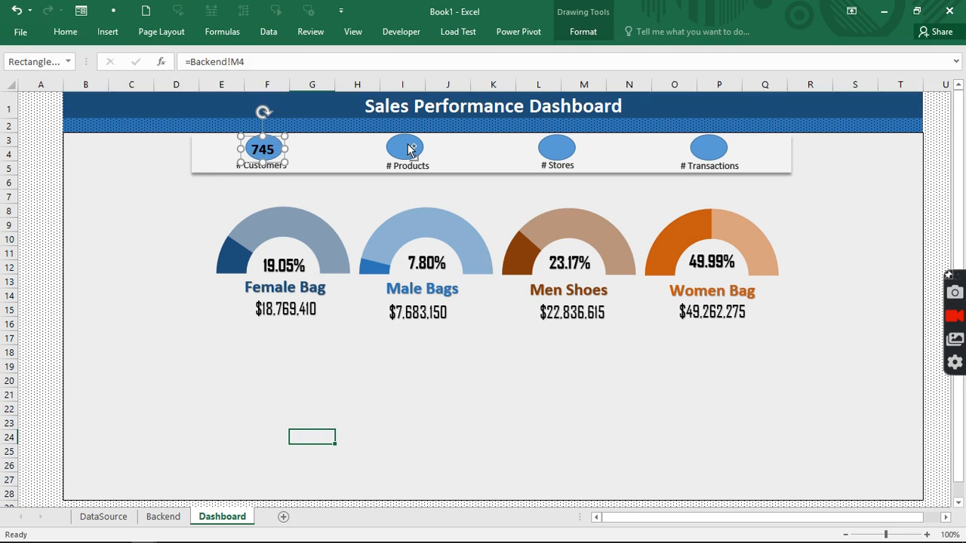
drag(279, 148, 721, 142)
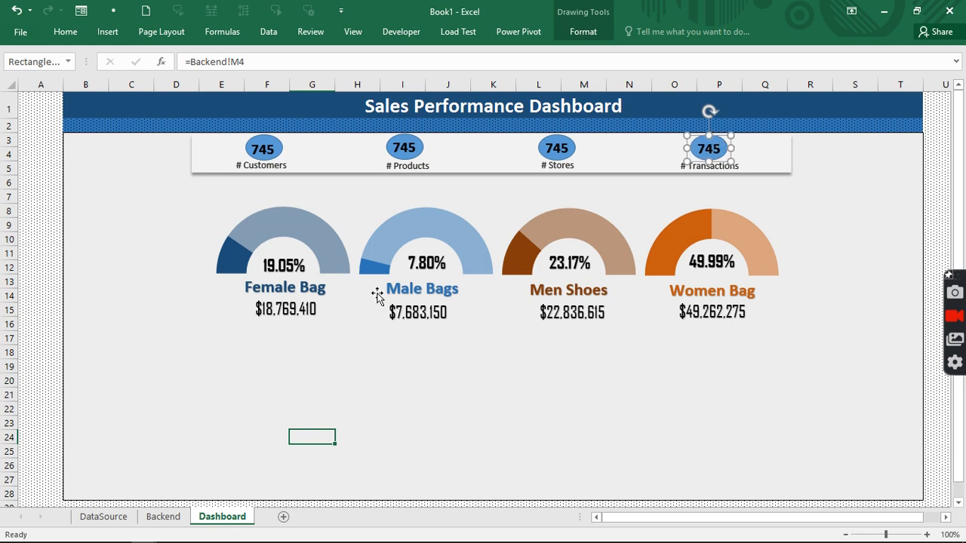
- Relink the Products badge to Backend cell P4 so it shows 19
click(404, 147)
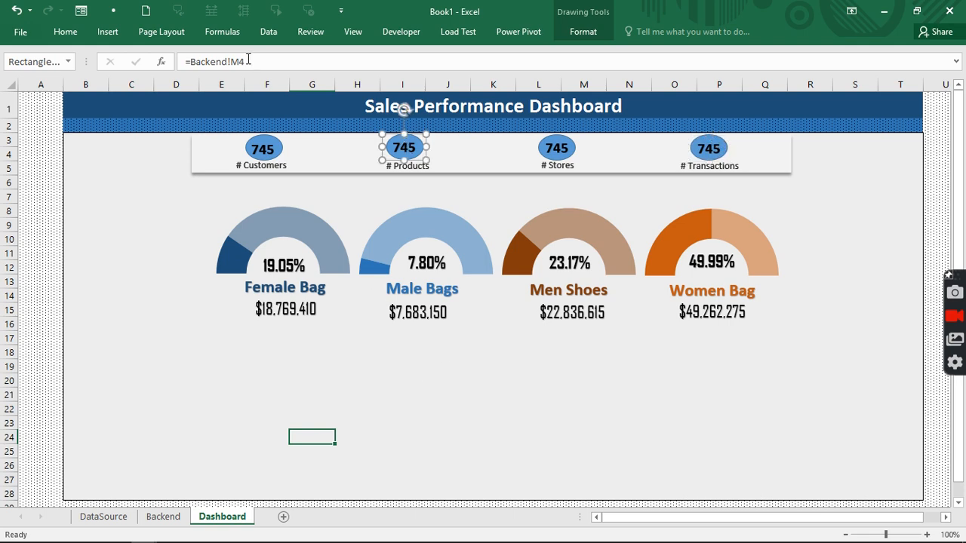
drag(248, 60, 190, 61)
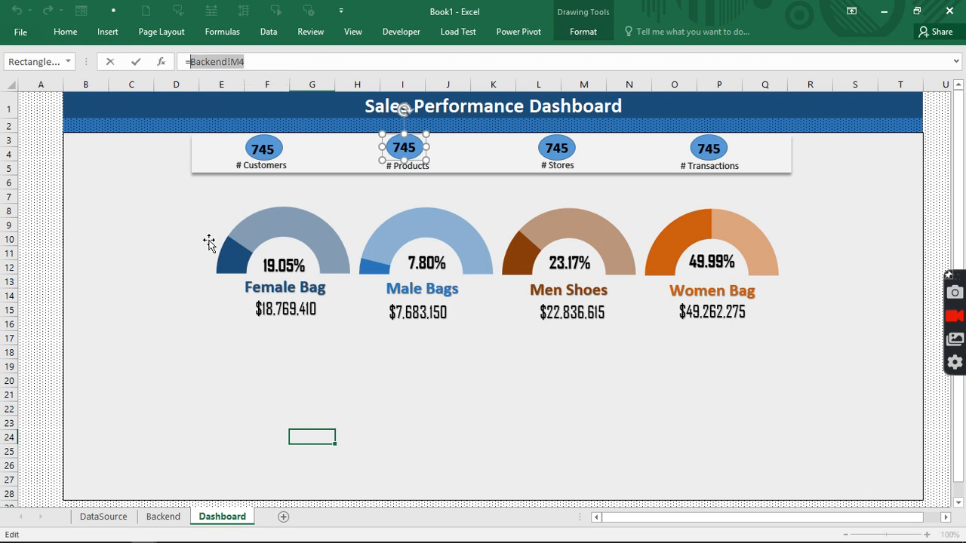
click(153, 523)
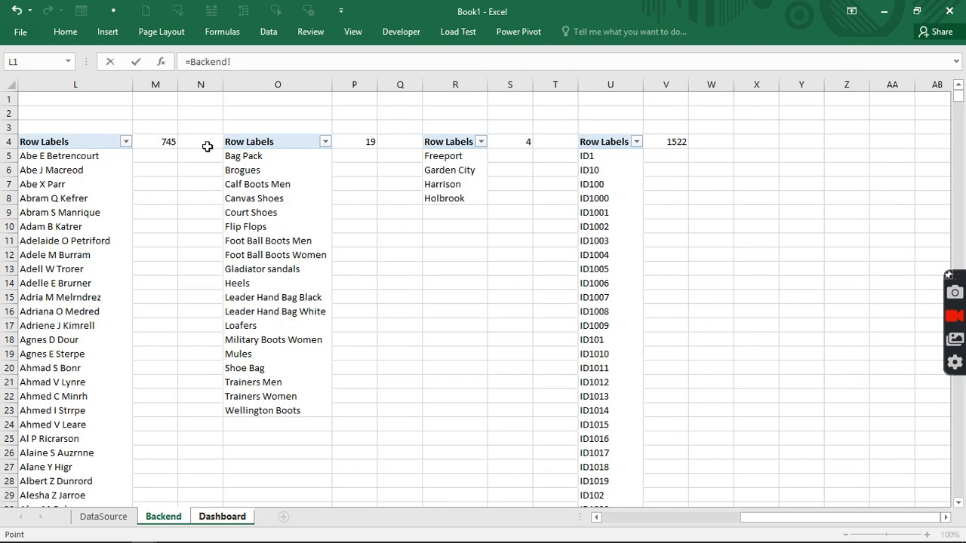
click(369, 143)
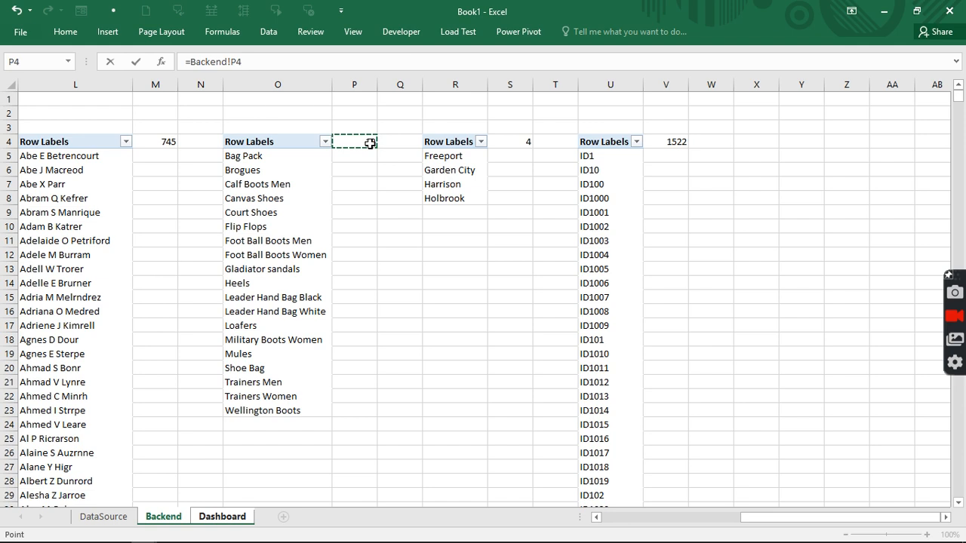
key(Return)
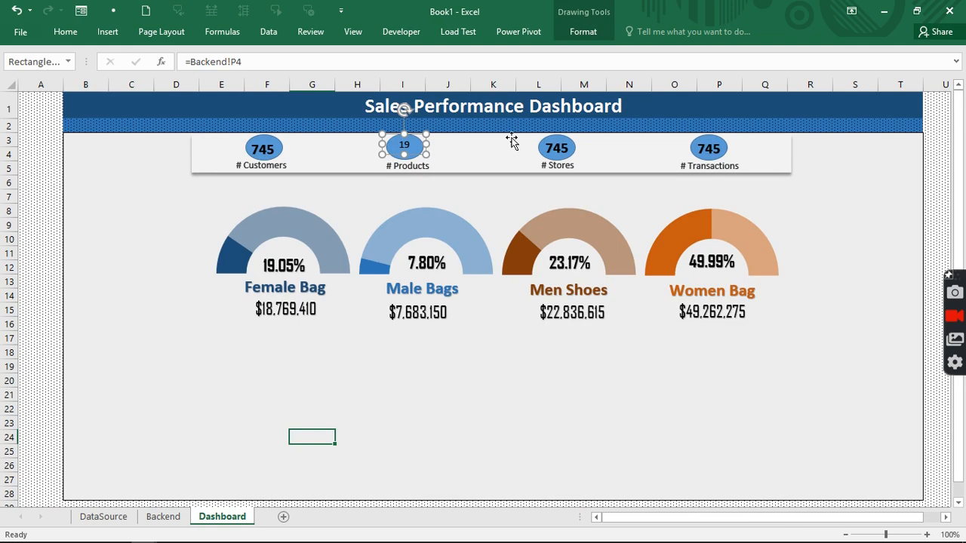
- Relink the Stores badge to Backend cell S4 so it shows 4
click(548, 145)
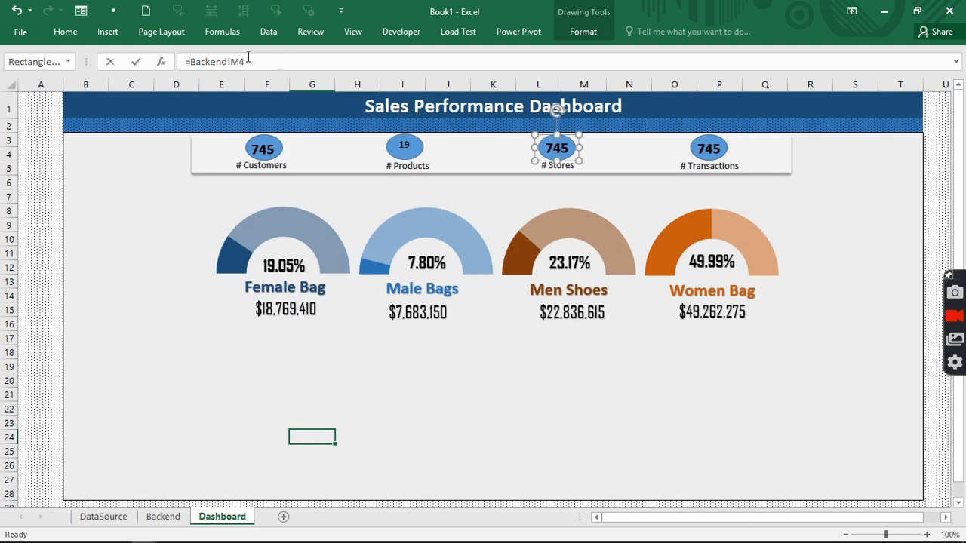
drag(247, 61, 196, 61)
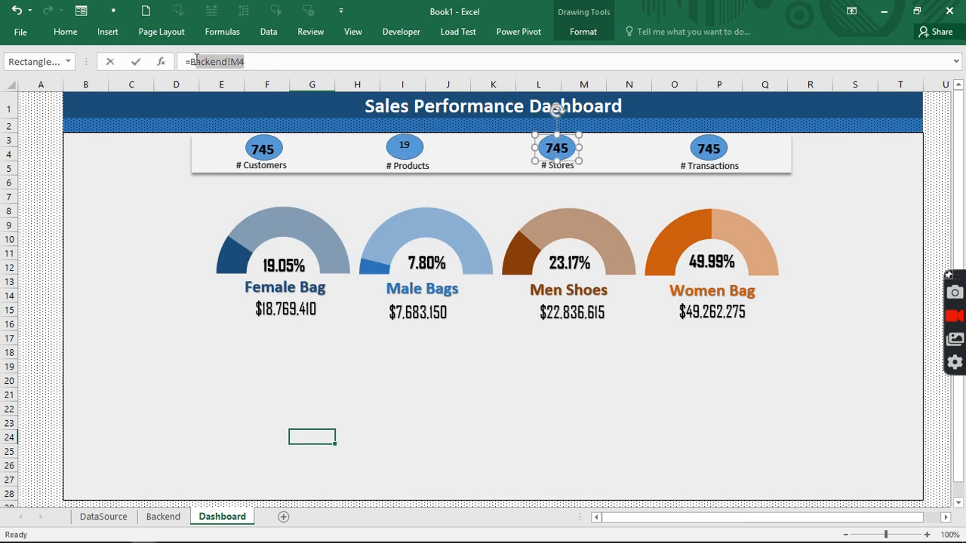
click(165, 517)
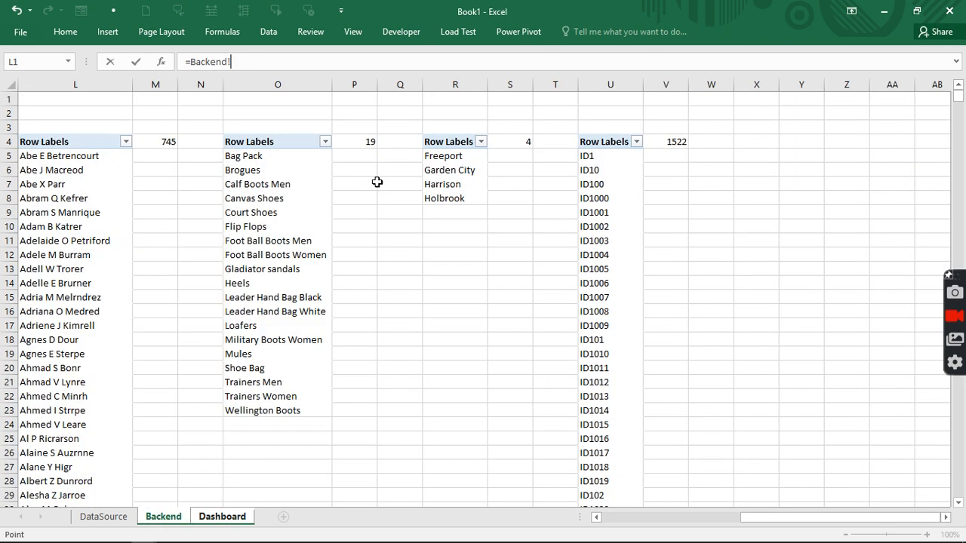
click(522, 144)
key(Return)
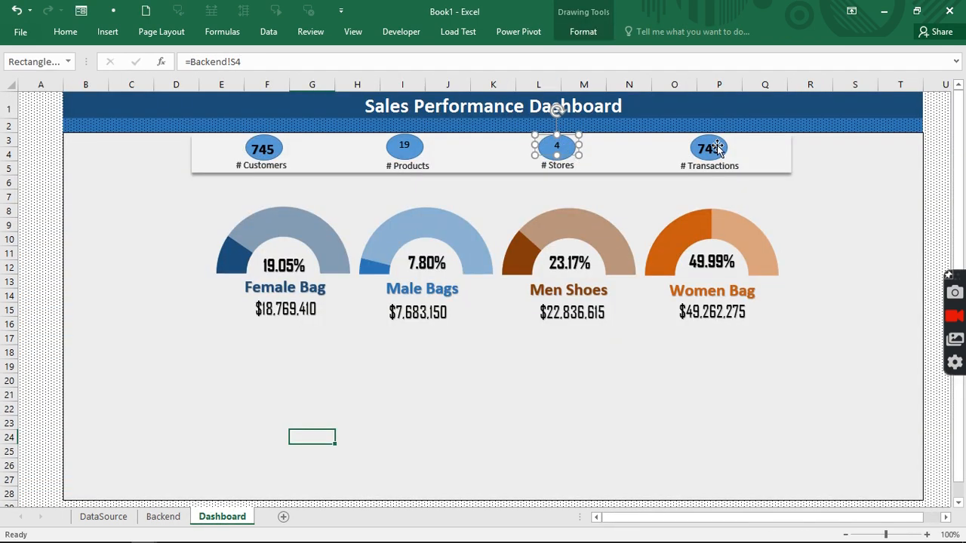
- Relink the Transactions badge to Backend cell V4 so it shows 1522
click(713, 148)
drag(245, 61, 192, 63)
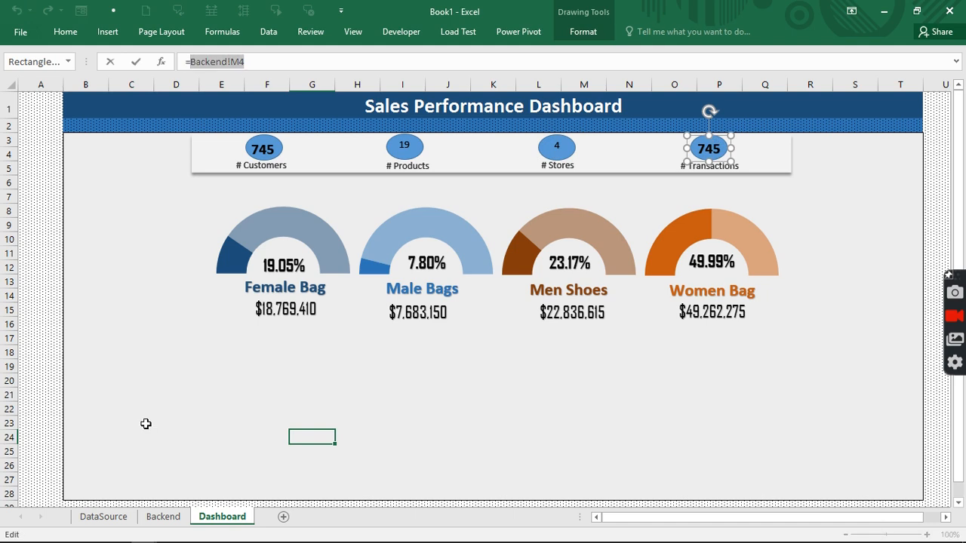
click(164, 517)
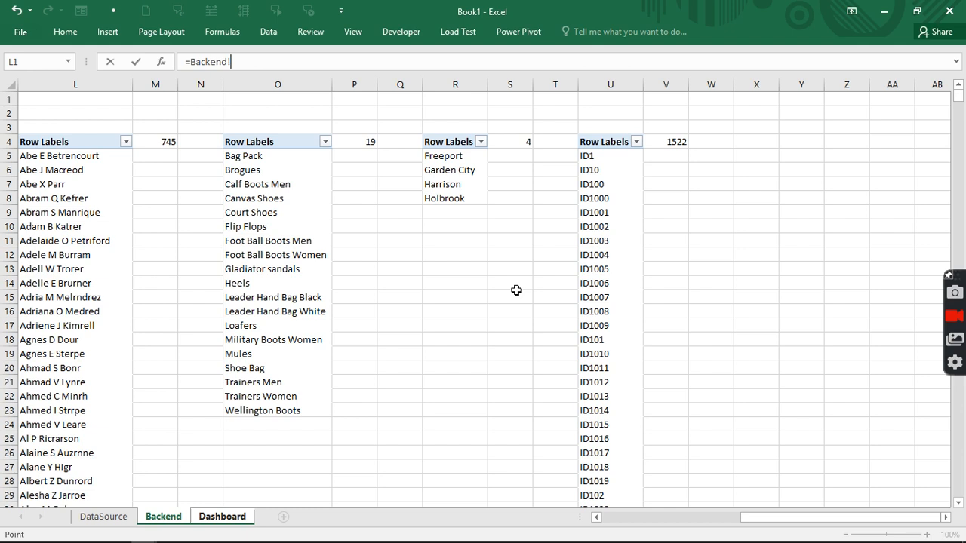
click(660, 143)
key(Return)
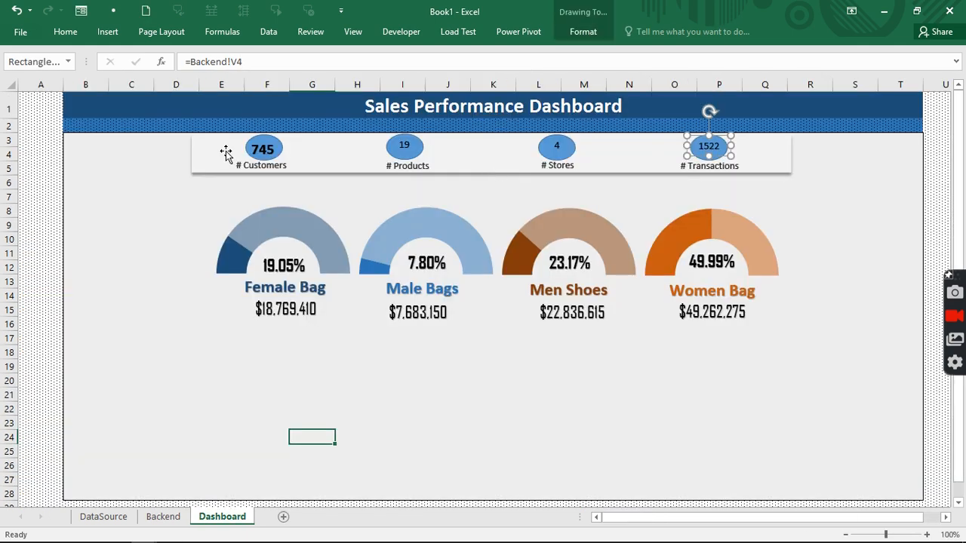
click(258, 149)
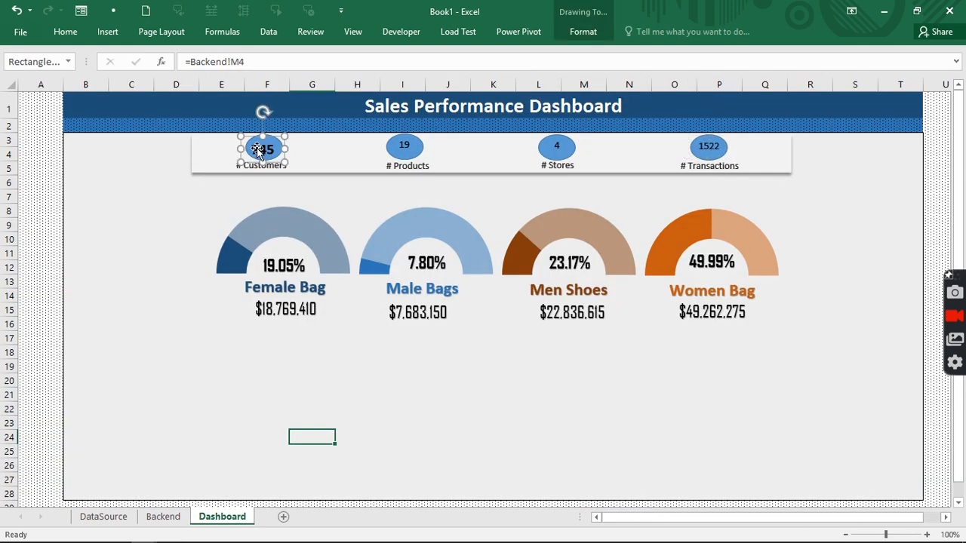
- Make the 745 number on the Customers badge white
click(66, 33)
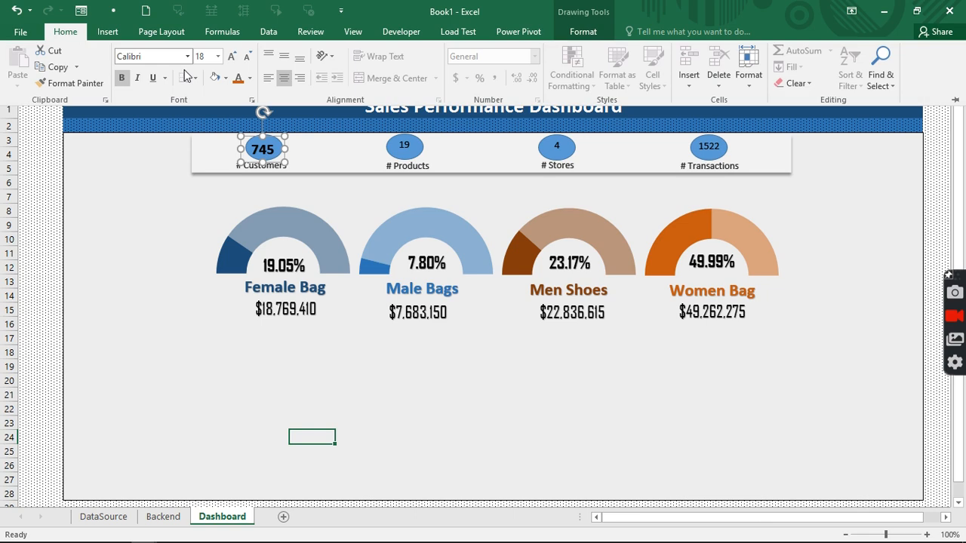
click(250, 79)
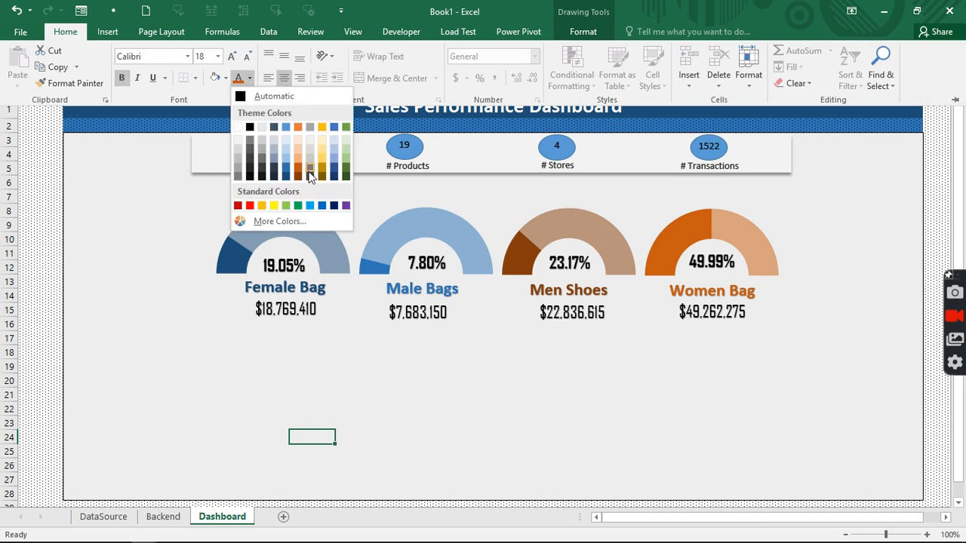
click(299, 176)
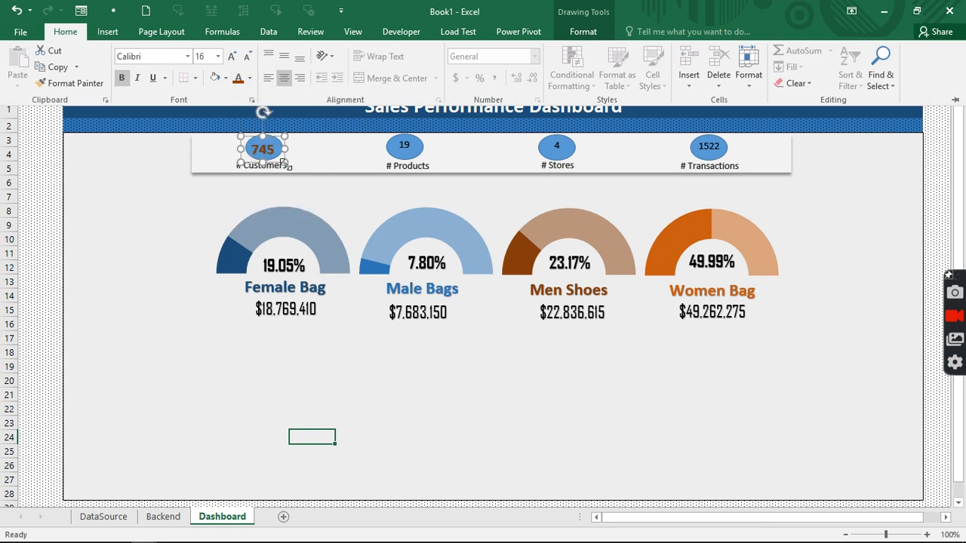
click(250, 79)
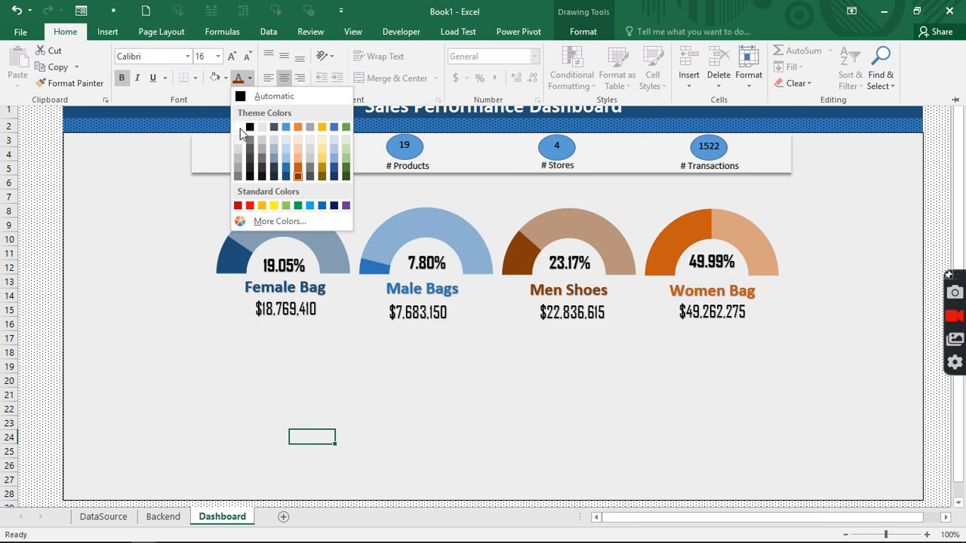
click(240, 129)
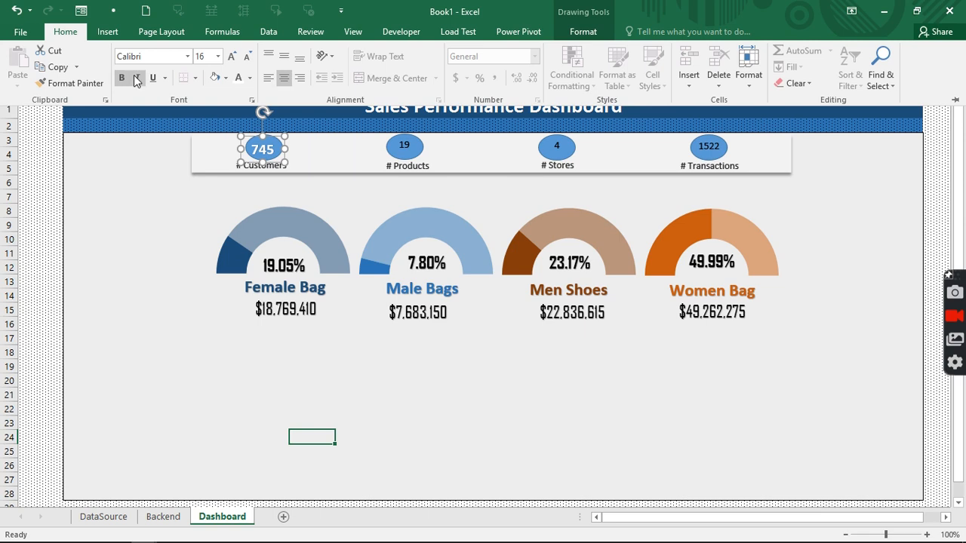
- Copy the 745 badge's formatting to the Products, Stores and Transactions badges with Format Painter
double_click(86, 83)
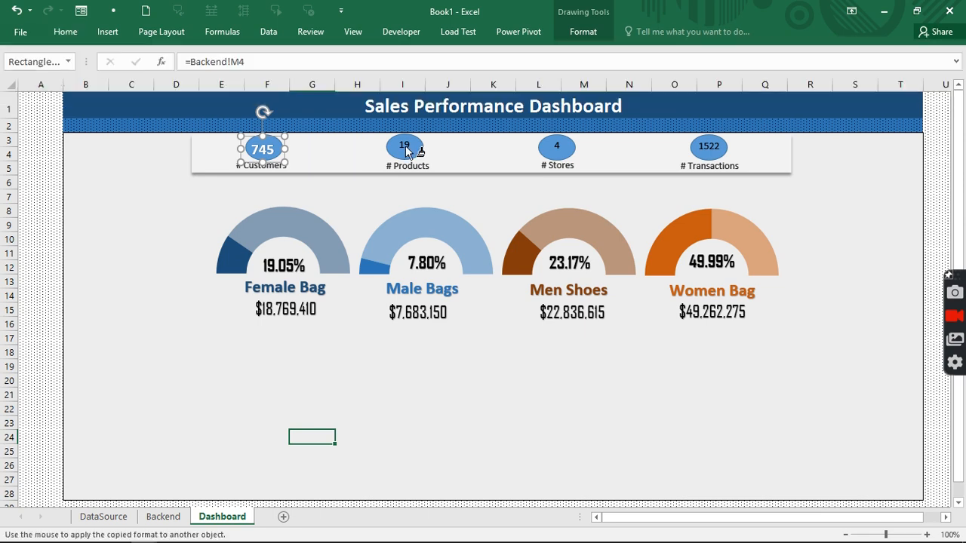
click(407, 151)
click(558, 148)
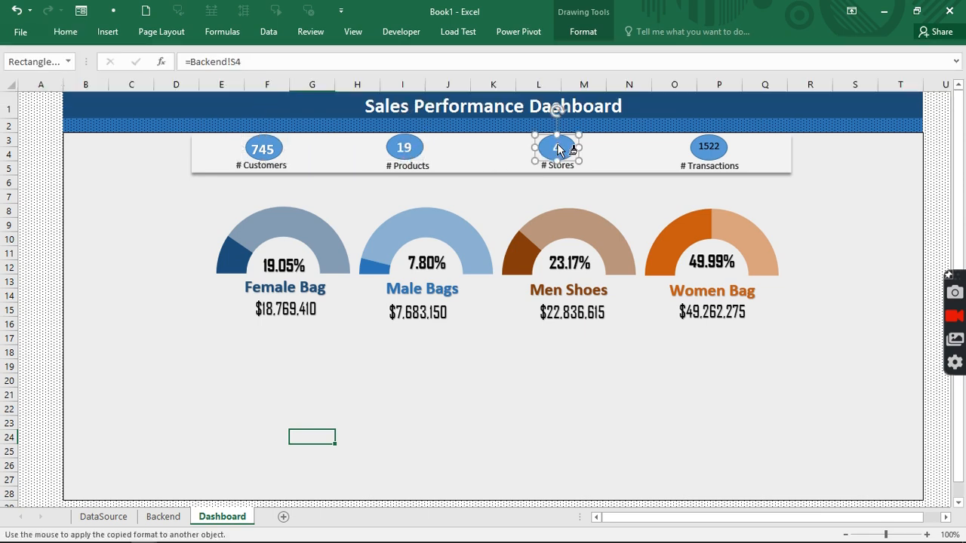
click(714, 151)
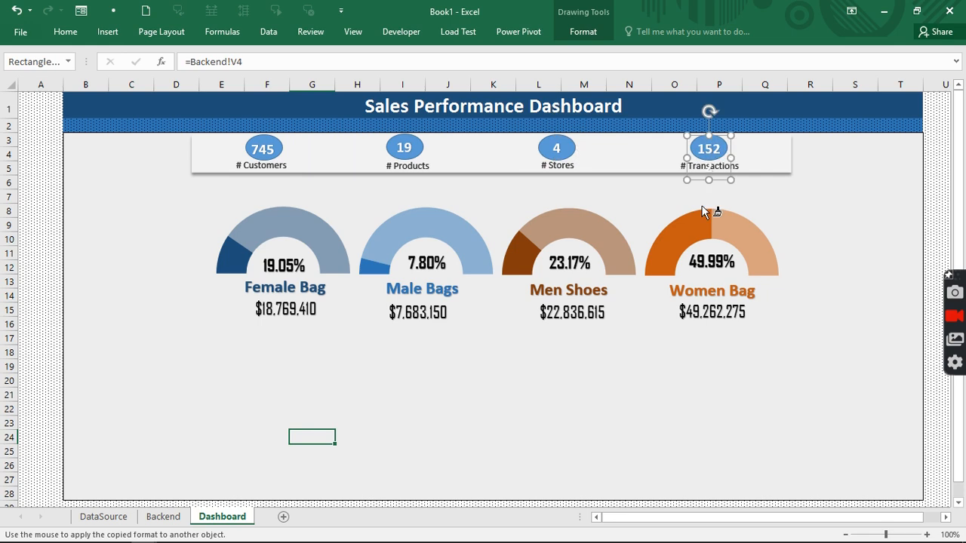
click(442, 394)
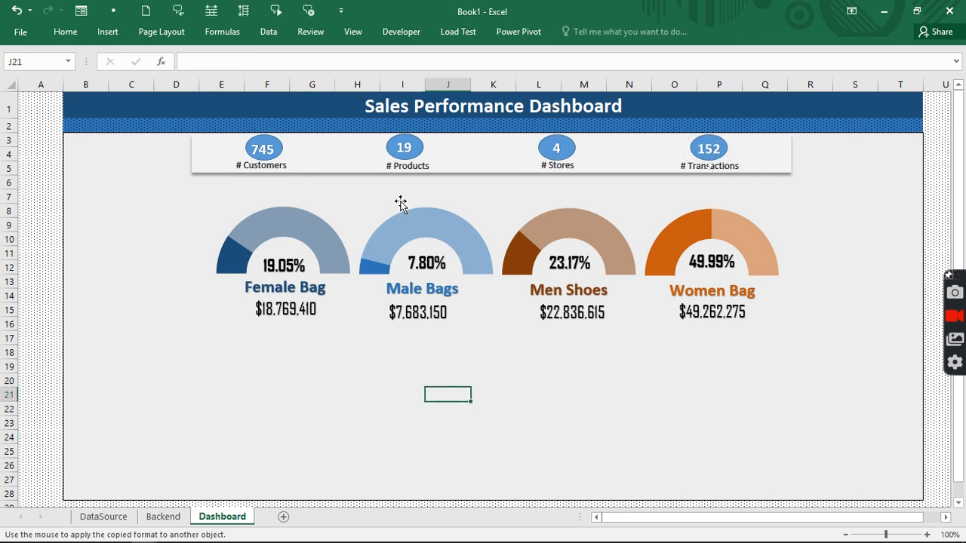
click(352, 32)
click(655, 83)
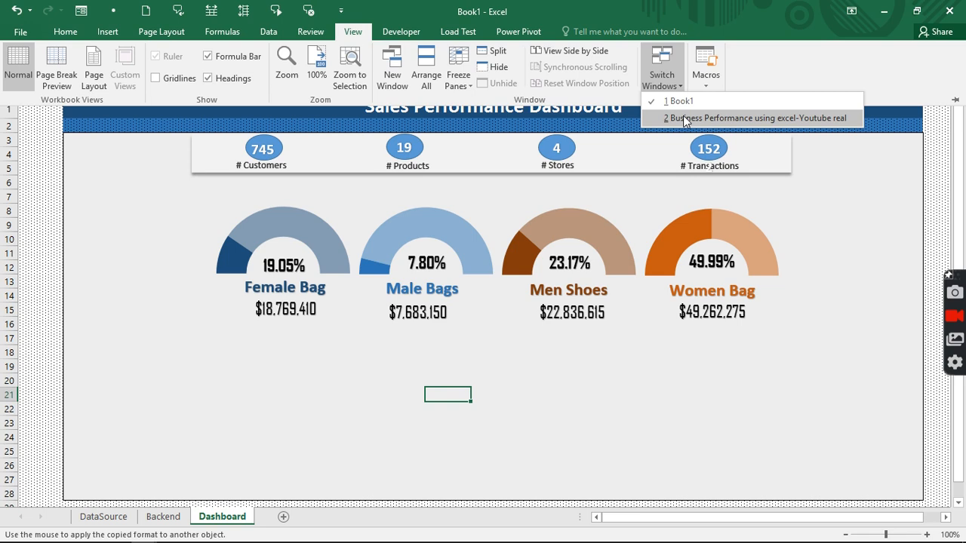
click(754, 118)
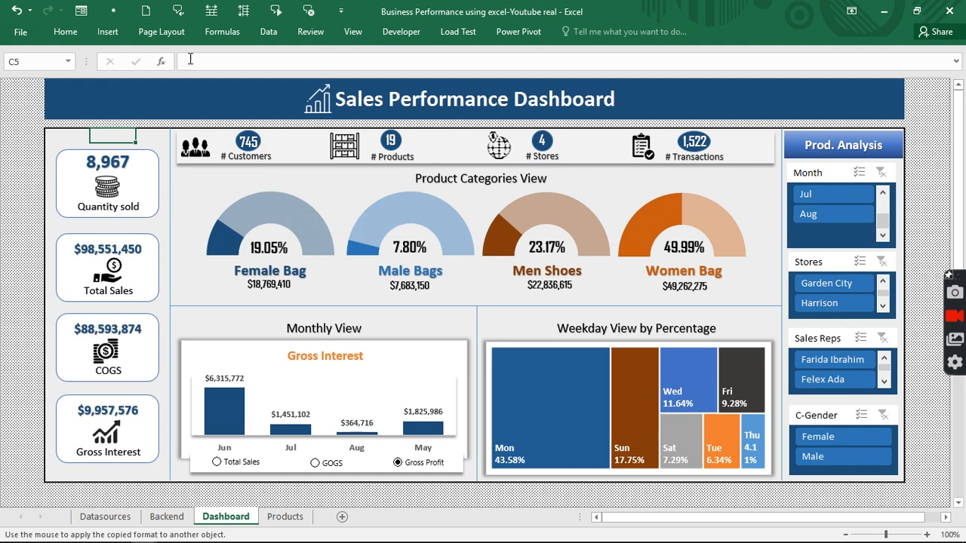
click(356, 31)
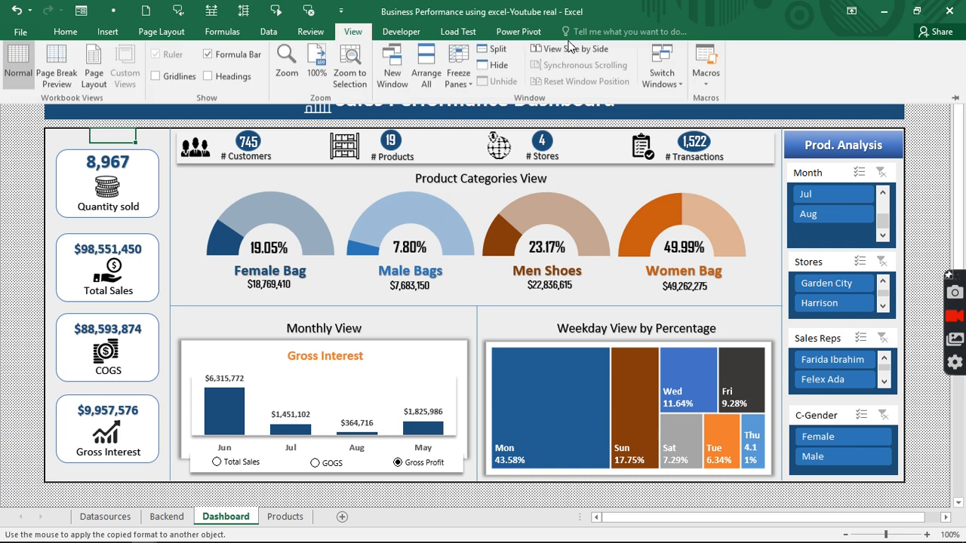
click(675, 101)
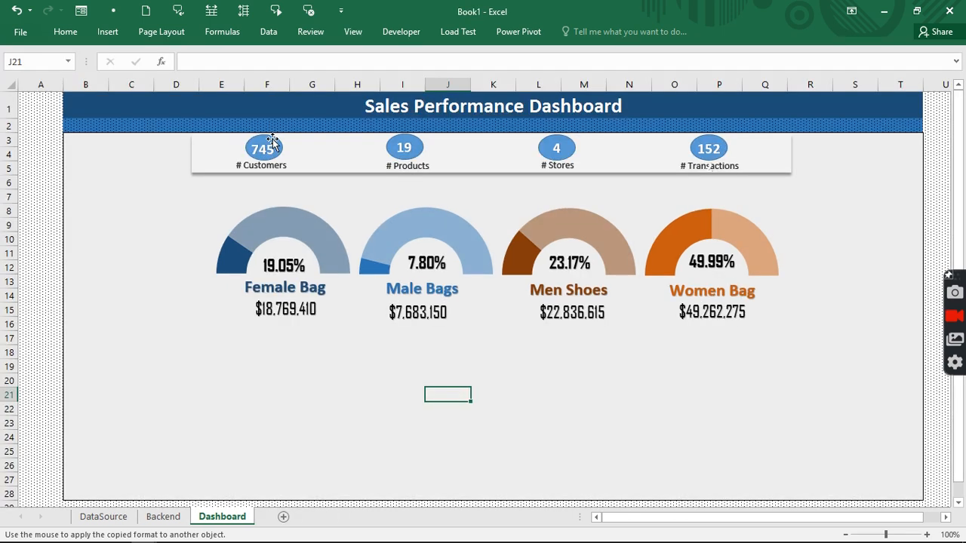
click(272, 145)
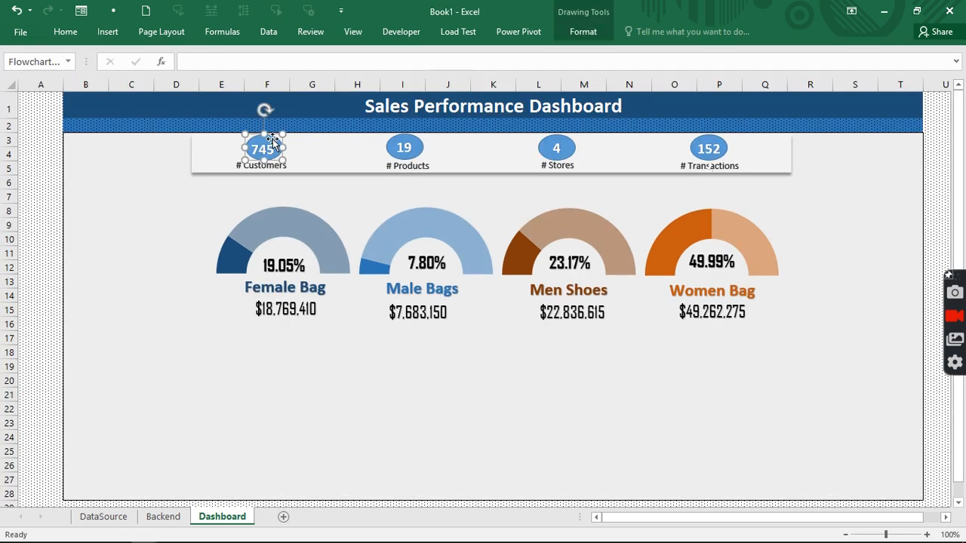
- Fill the Customers oval dark blue, undoing a stray fill on the Products number
click(65, 31)
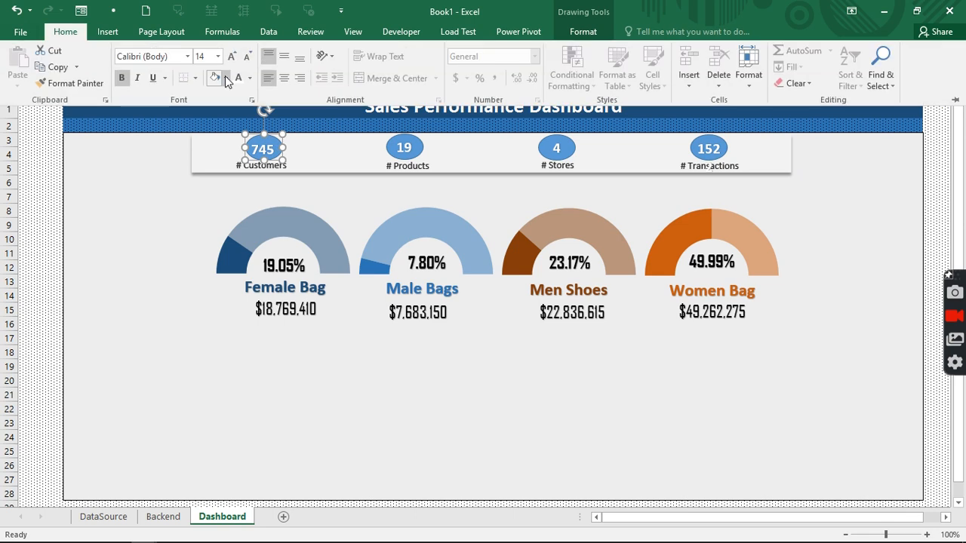
click(225, 77)
click(252, 176)
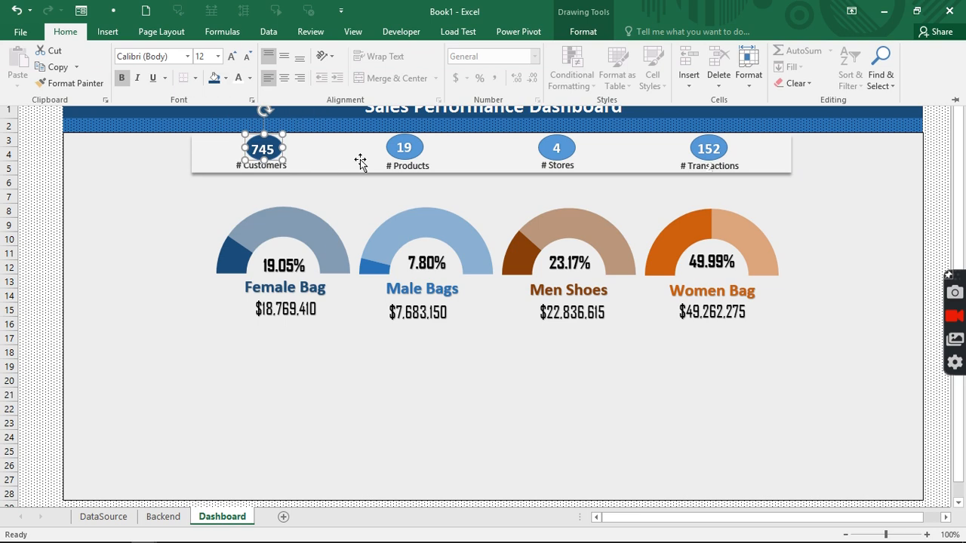
click(402, 145)
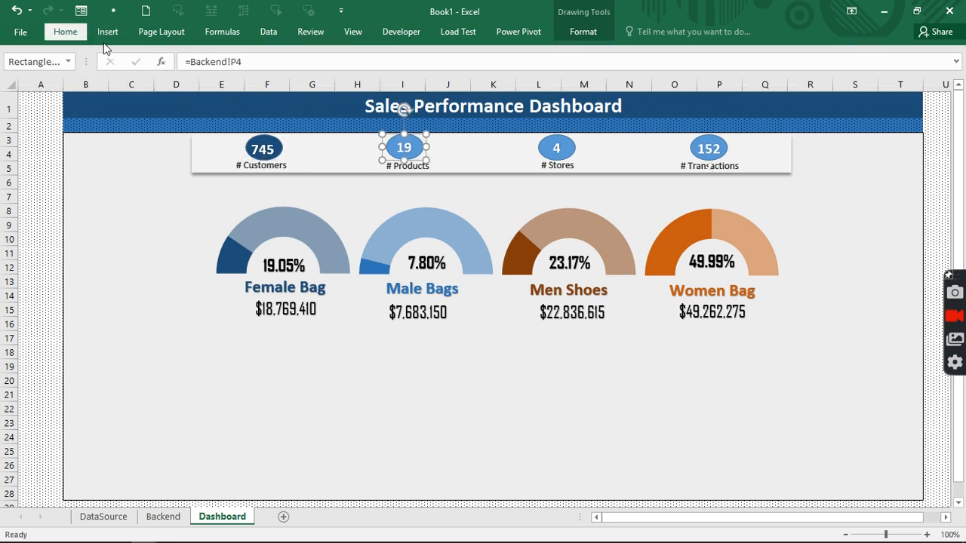
click(64, 32)
click(214, 78)
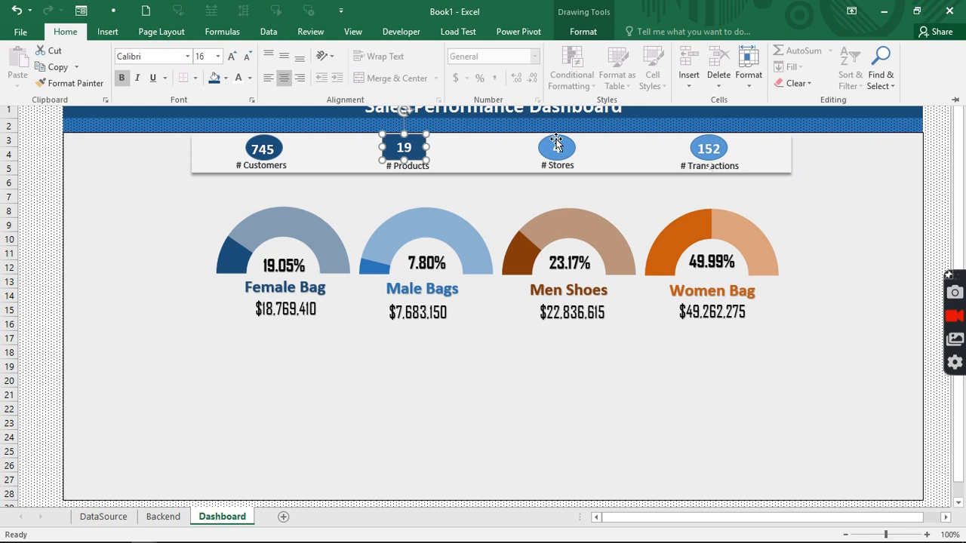
click(555, 143)
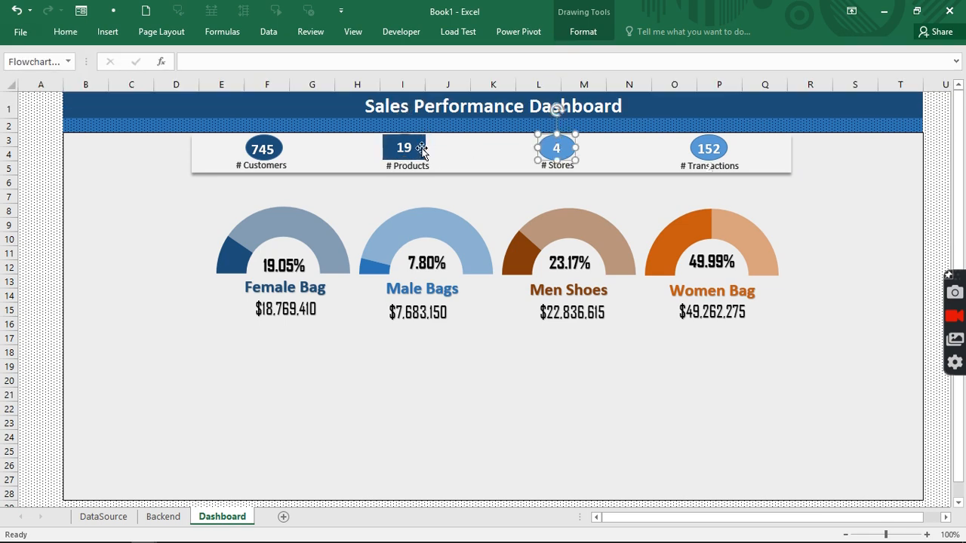
key(ctrl+z)
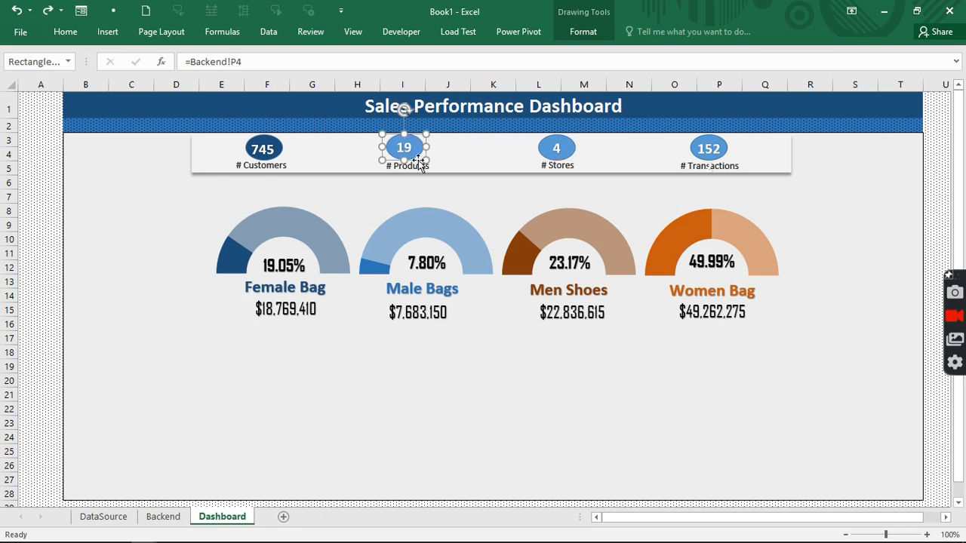
key(Delete)
- Fill the Products oval dark blue and put the 19 back on it
click(417, 146)
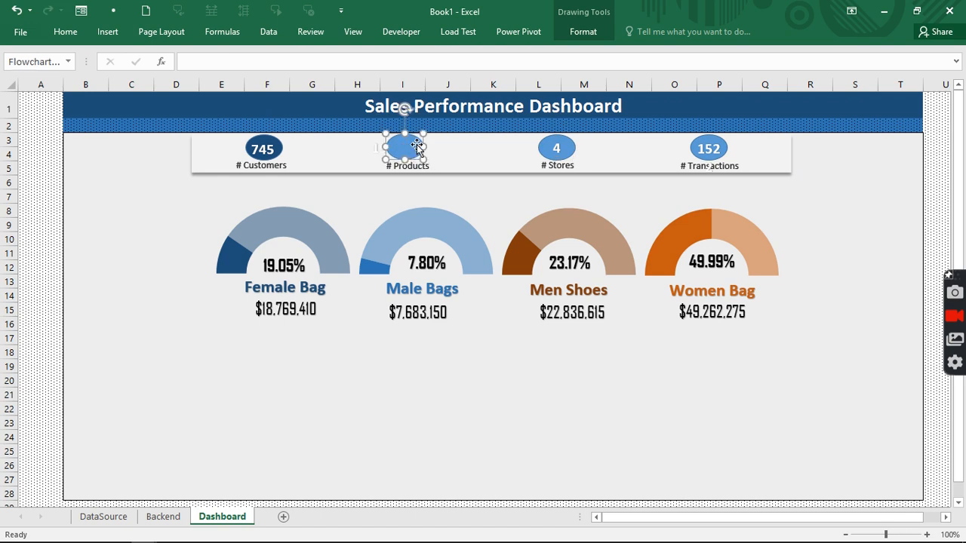
click(66, 32)
click(214, 75)
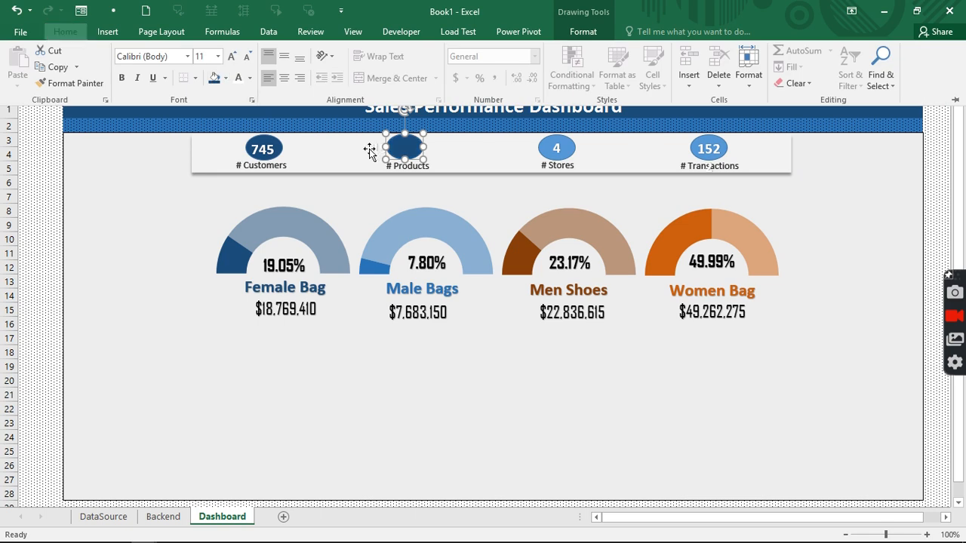
click(370, 151)
click(370, 150)
click(372, 149)
drag(373, 149, 404, 145)
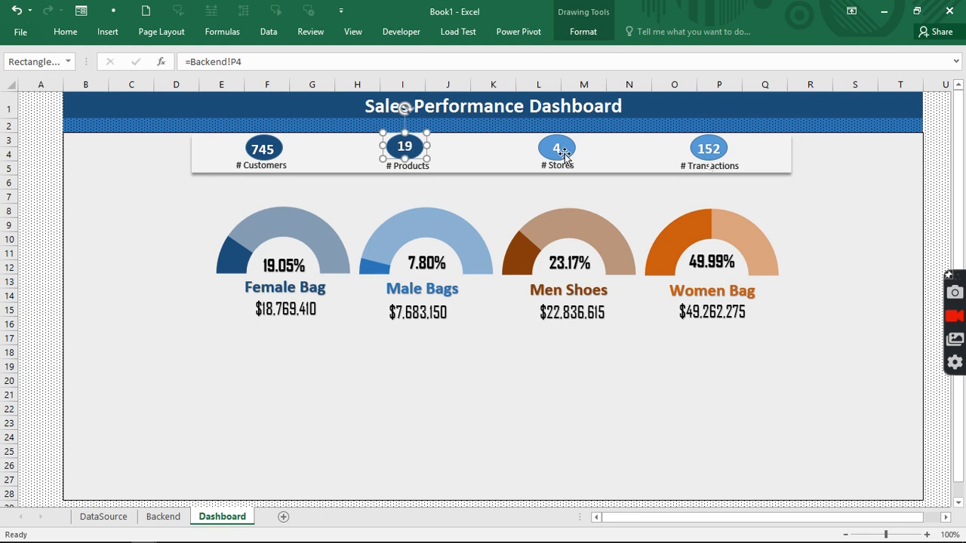
- Fill the Stores oval dark blue and centre the 4 on it
click(559, 153)
drag(560, 150, 561, 163)
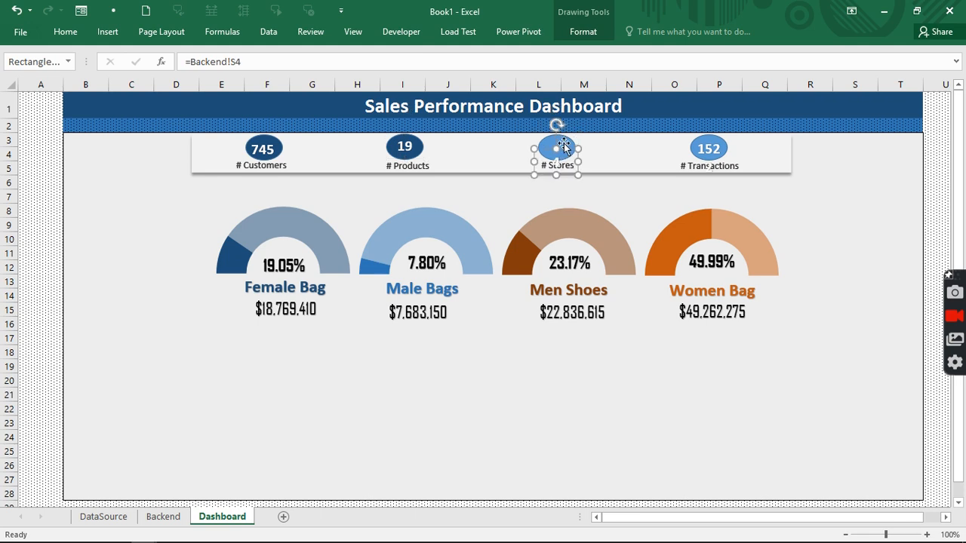
click(562, 144)
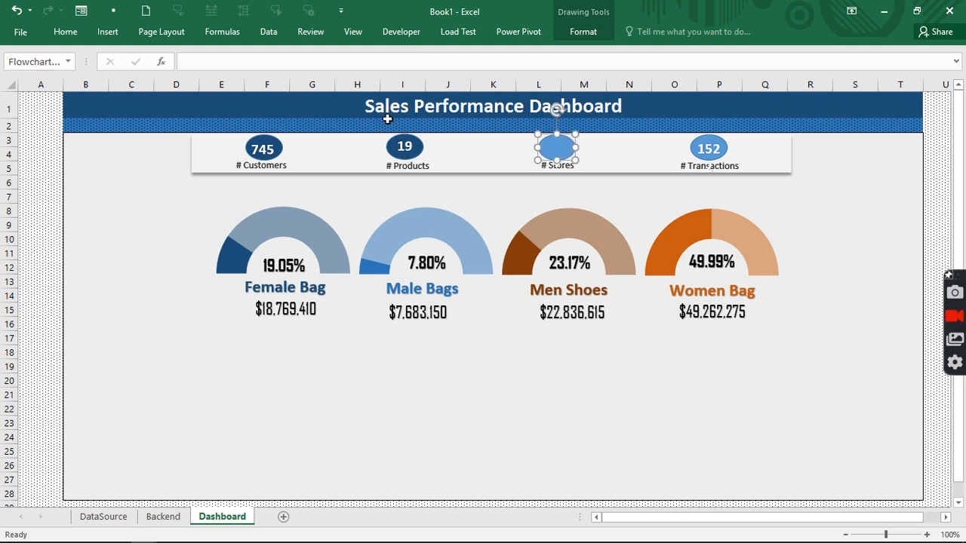
click(66, 32)
click(214, 78)
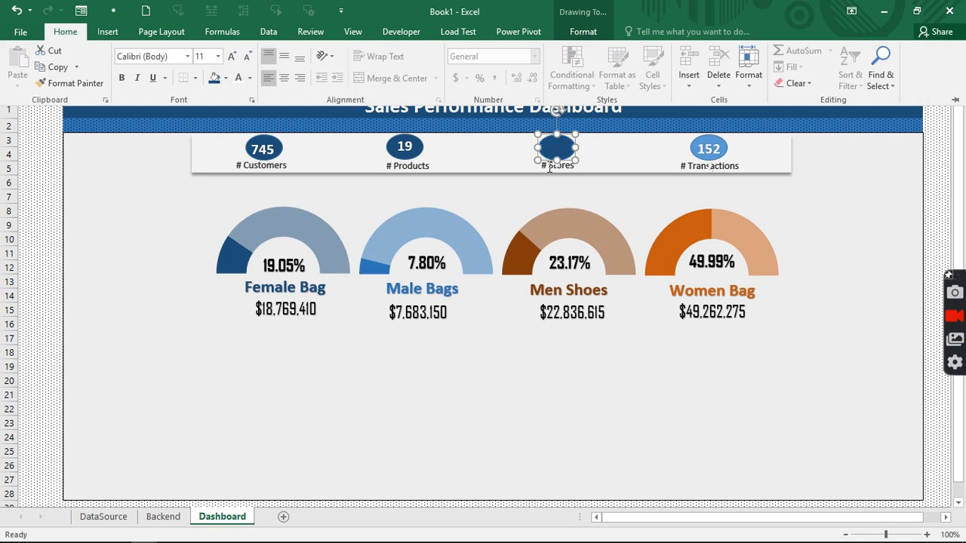
click(541, 156)
click(531, 157)
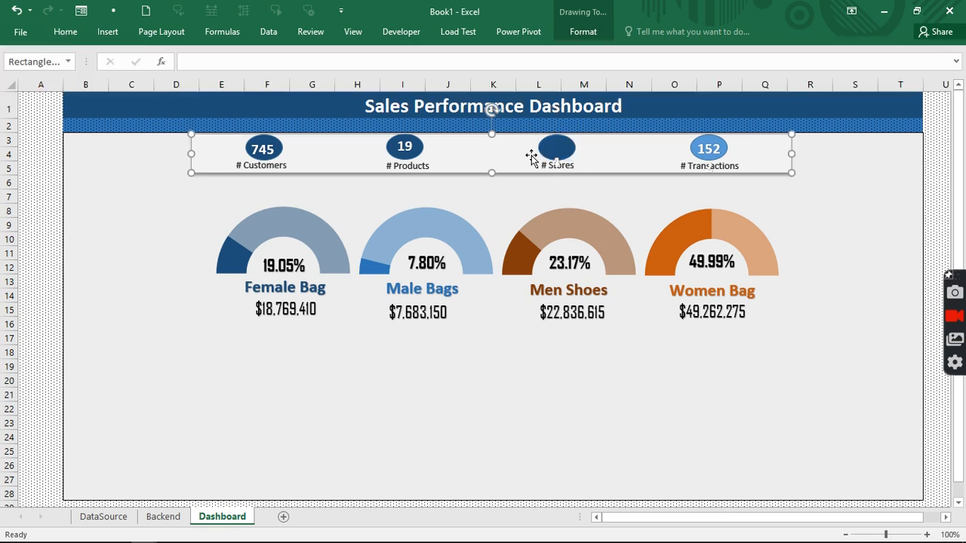
click(547, 151)
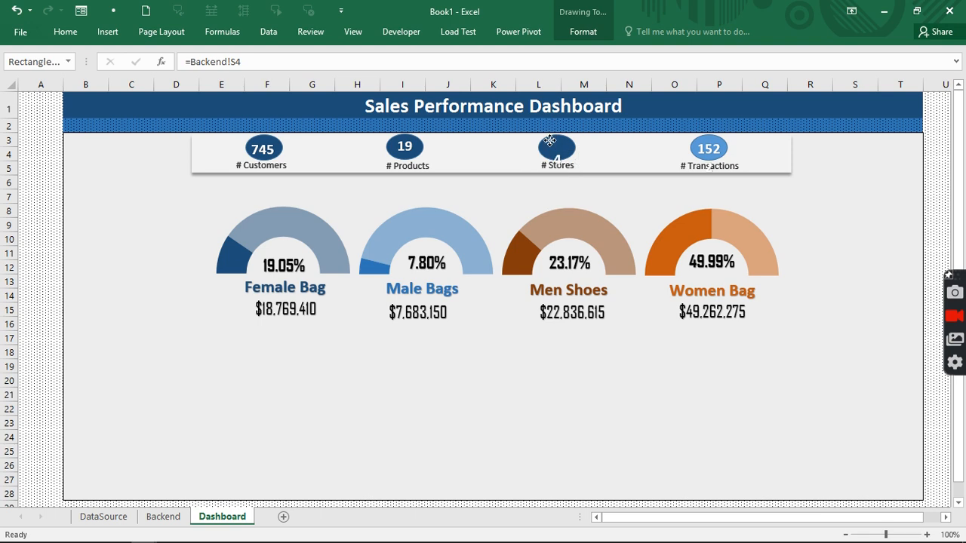
drag(549, 141, 543, 141)
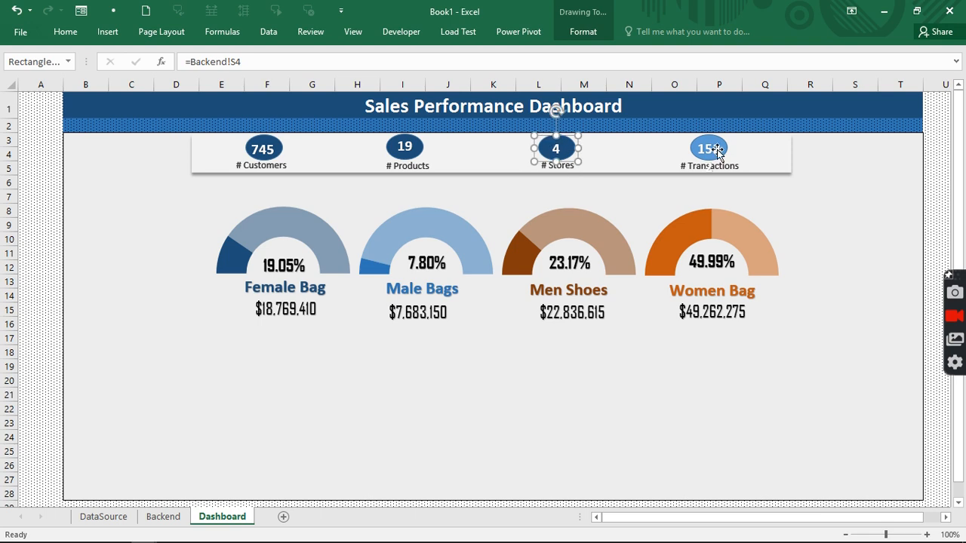
- Fill the Transactions oval dark blue and widen its number box over the oval
click(716, 150)
drag(712, 148, 706, 150)
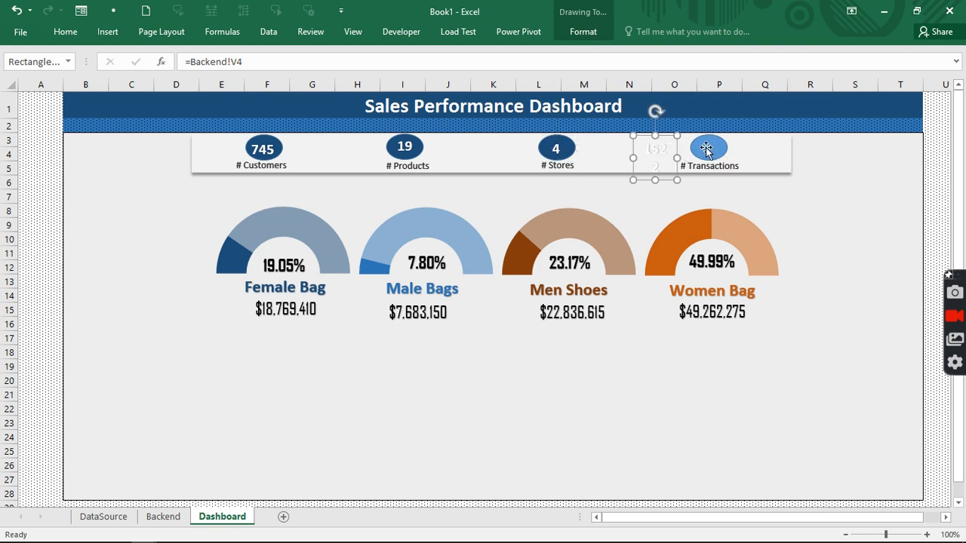
click(706, 150)
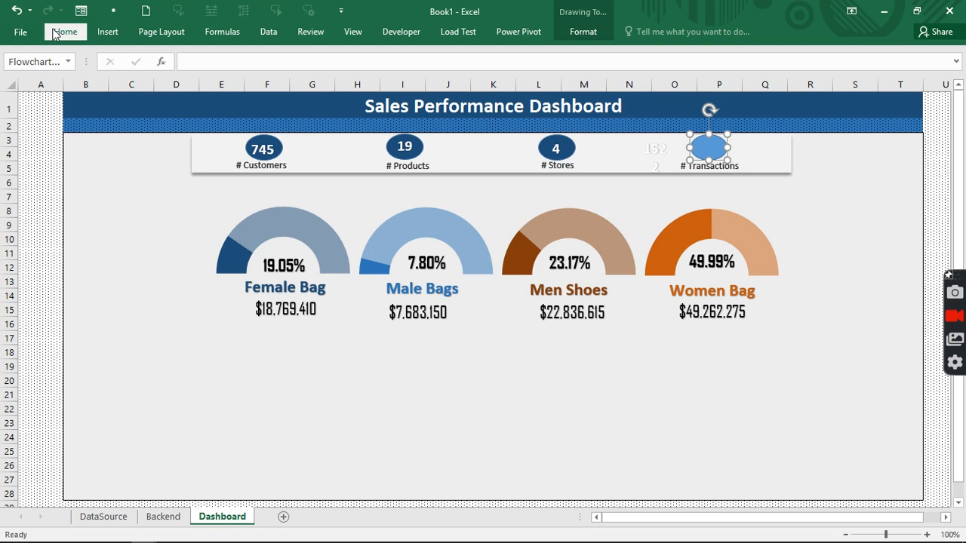
click(55, 34)
click(218, 74)
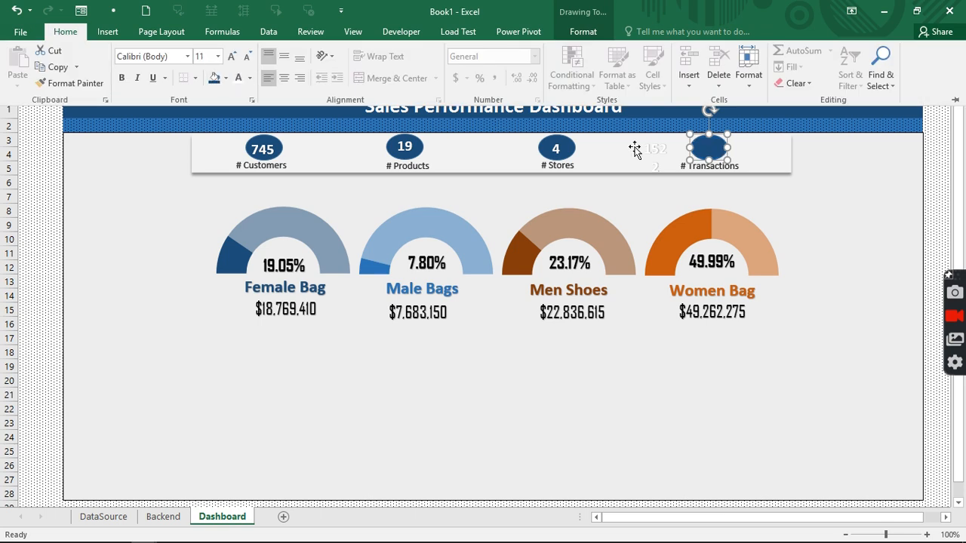
click(647, 151)
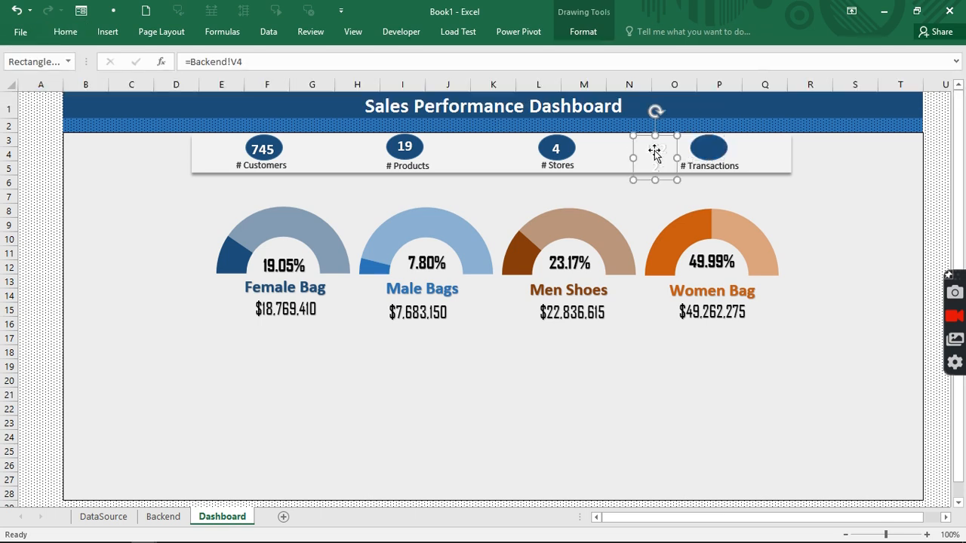
drag(655, 152, 708, 148)
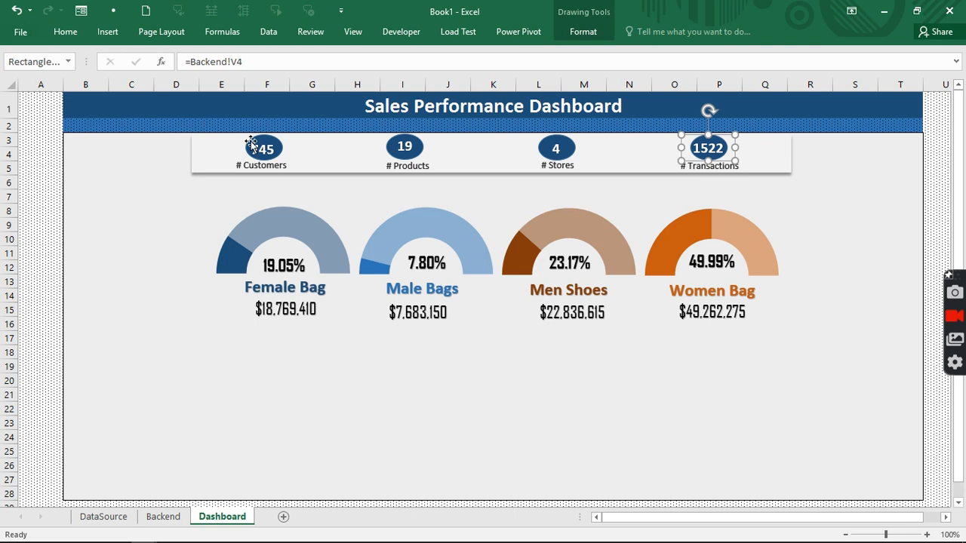
- Format Backend V4 with Comma Style and no decimals so it reads 1,522
click(164, 518)
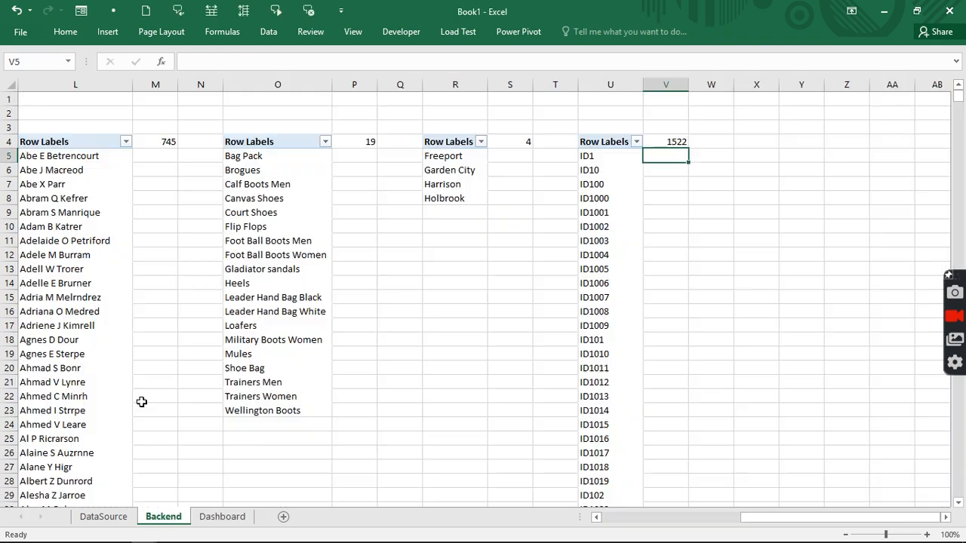
click(667, 144)
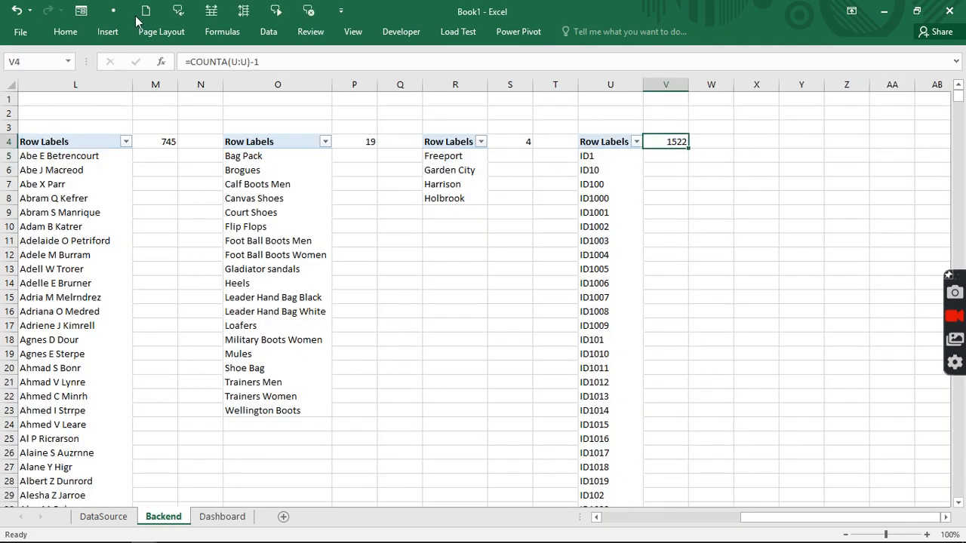
click(79, 32)
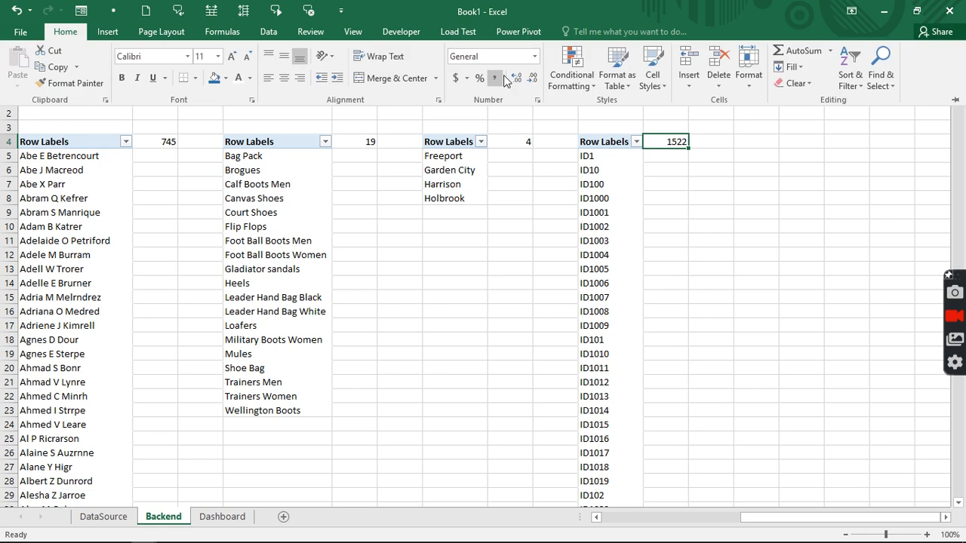
click(495, 78)
click(532, 78)
click(533, 79)
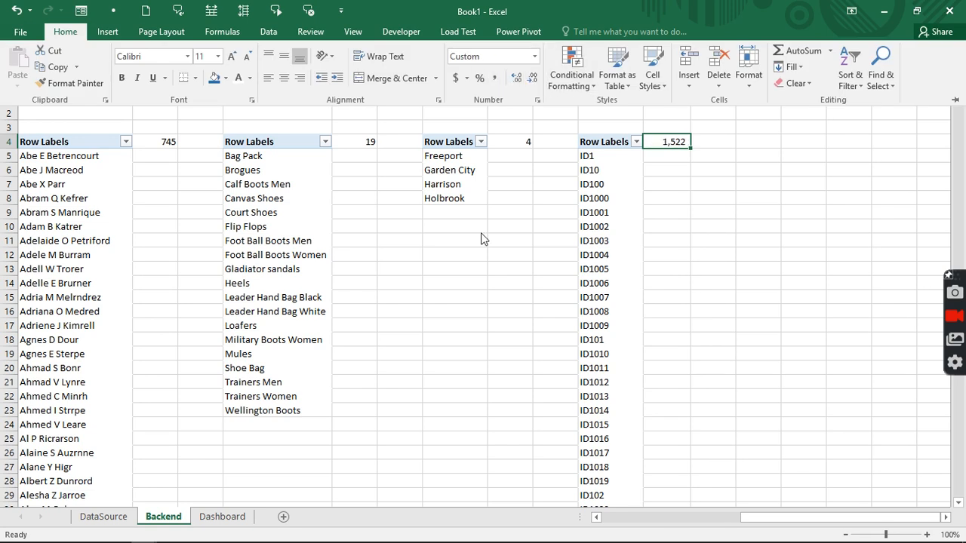
click(141, 113)
- Format M4 with Comma Style and no decimals so it reads 745
click(156, 141)
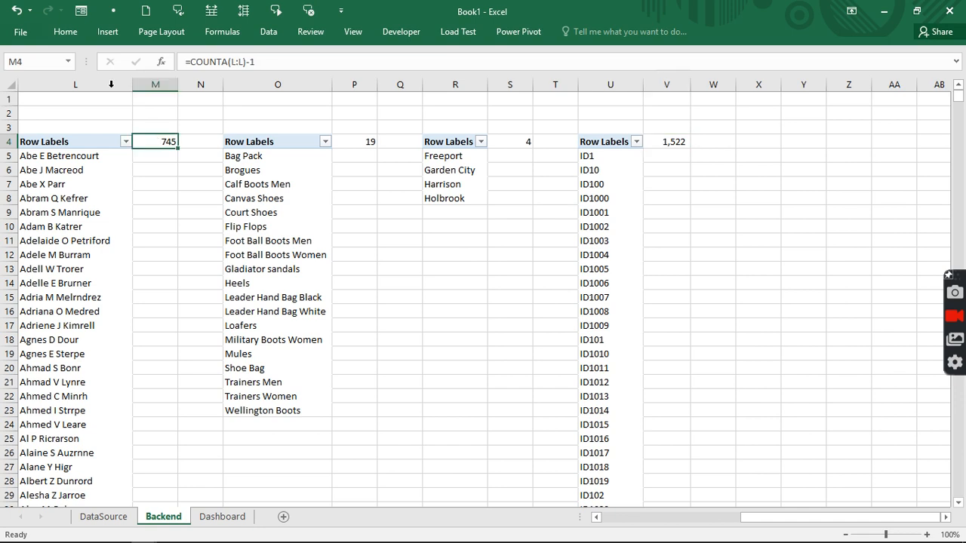
click(61, 35)
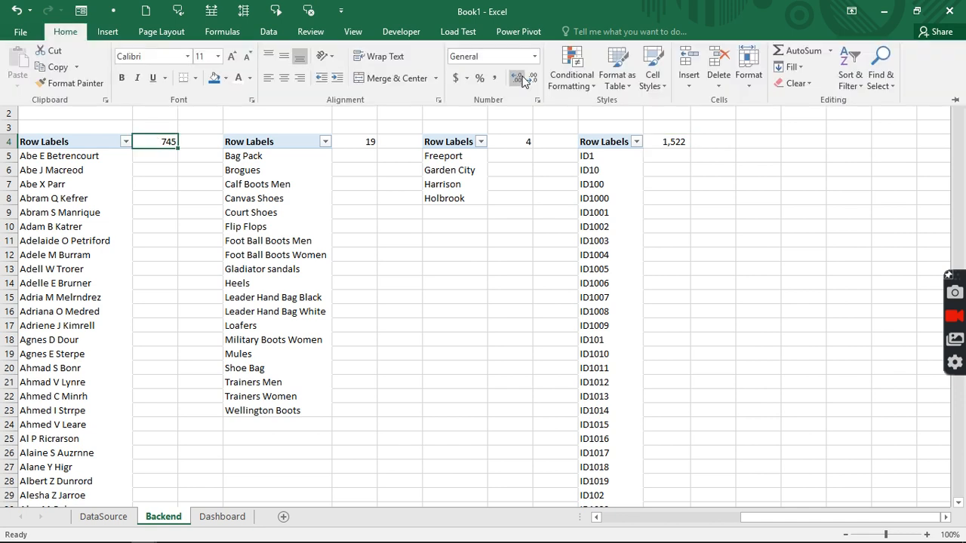
click(495, 77)
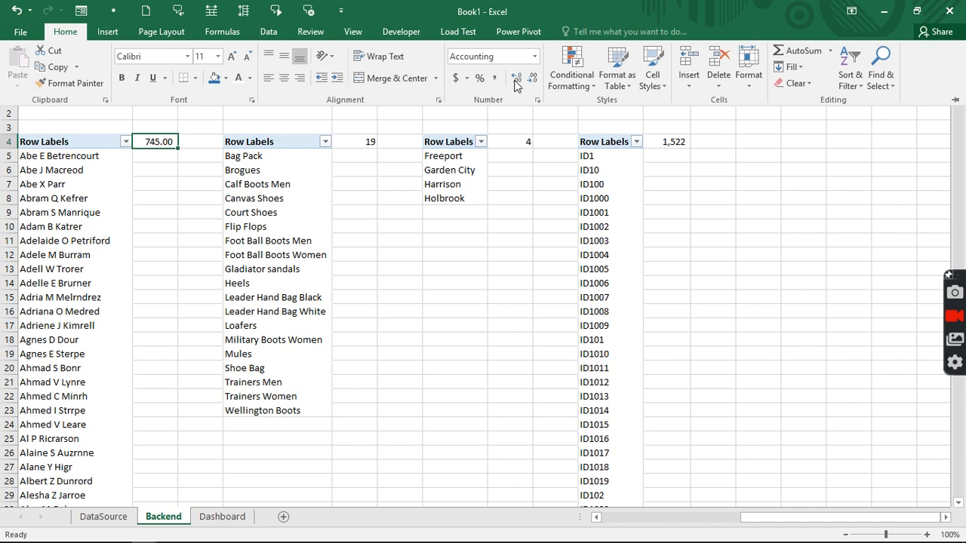
click(532, 78)
click(532, 78)
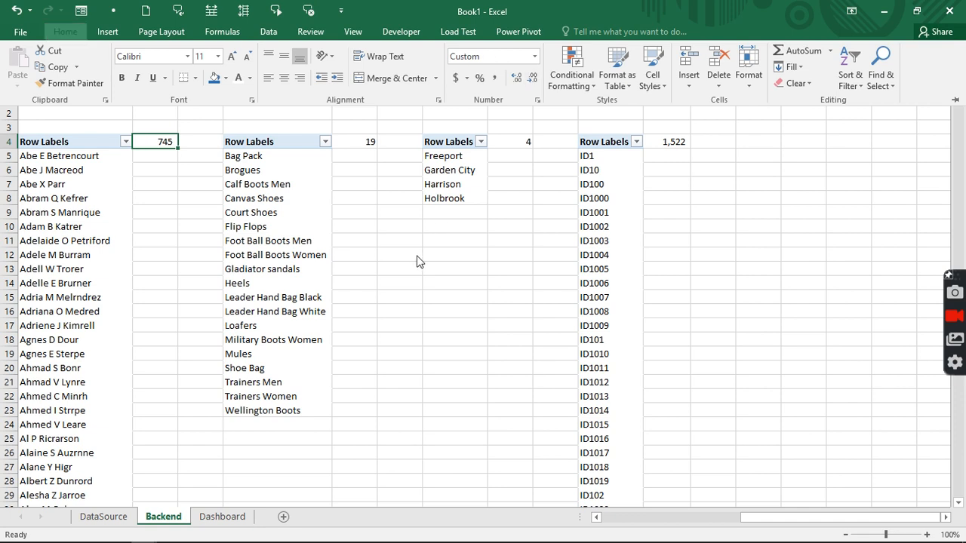
click(416, 256)
click(416, 255)
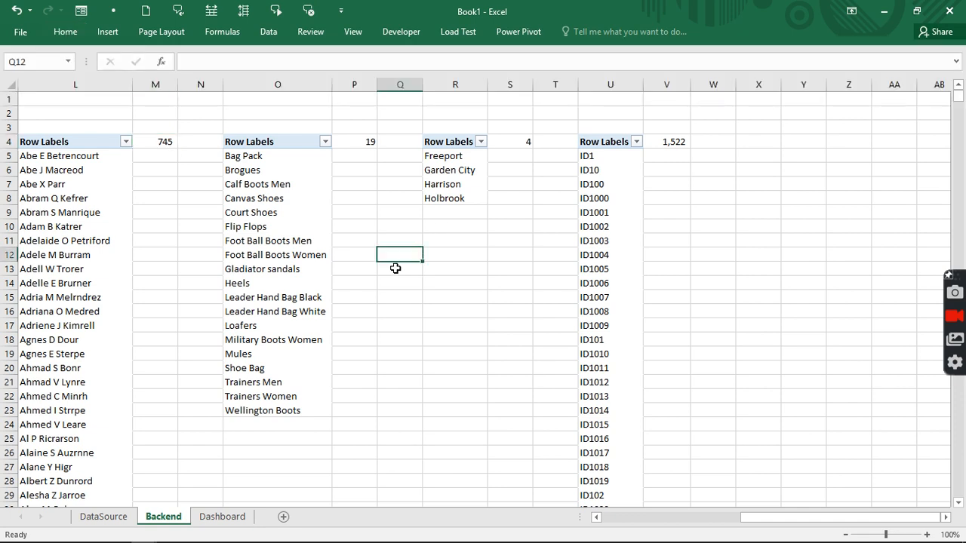
click(223, 516)
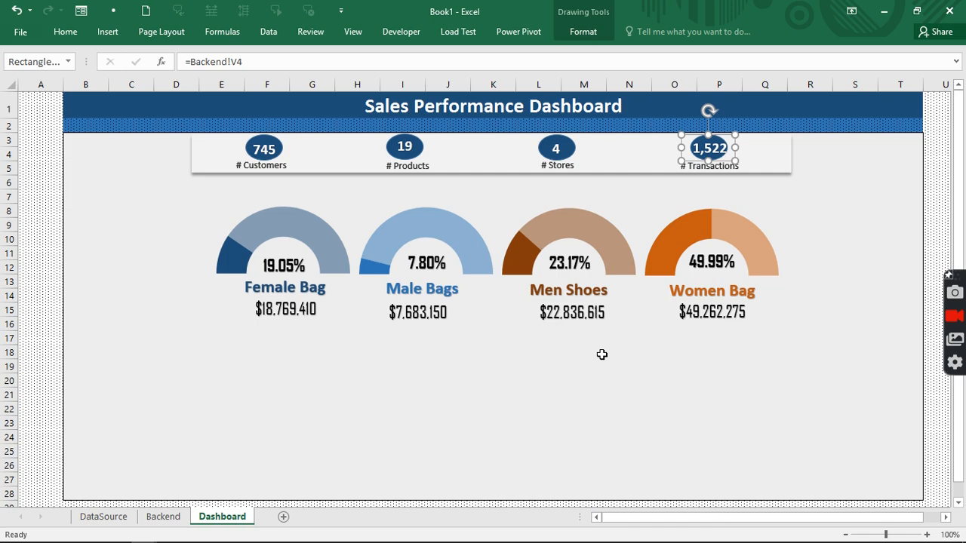
- Move the 1,522 linked text box so it sits centred on the fourth dark-blue oval
drag(714, 142, 734, 148)
click(716, 150)
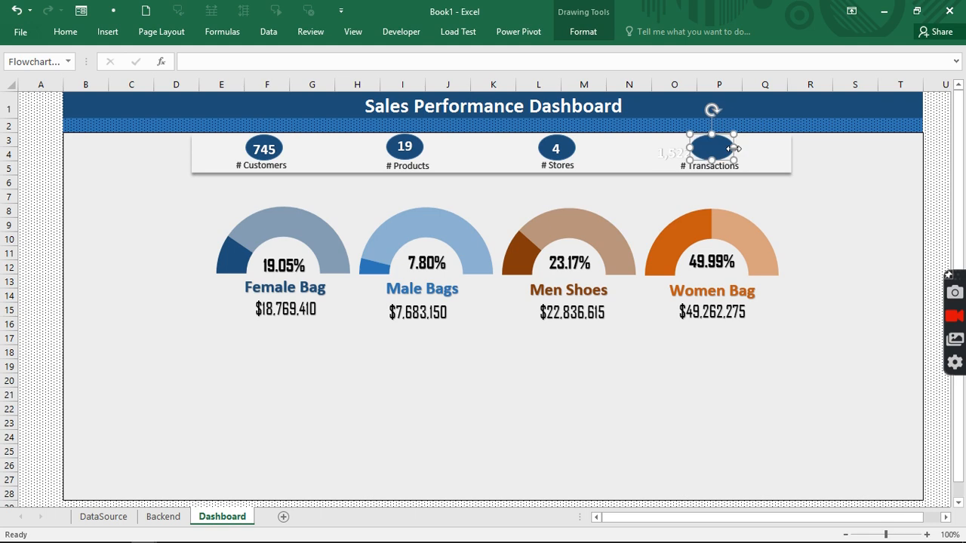
click(664, 155)
drag(668, 144, 704, 135)
click(398, 390)
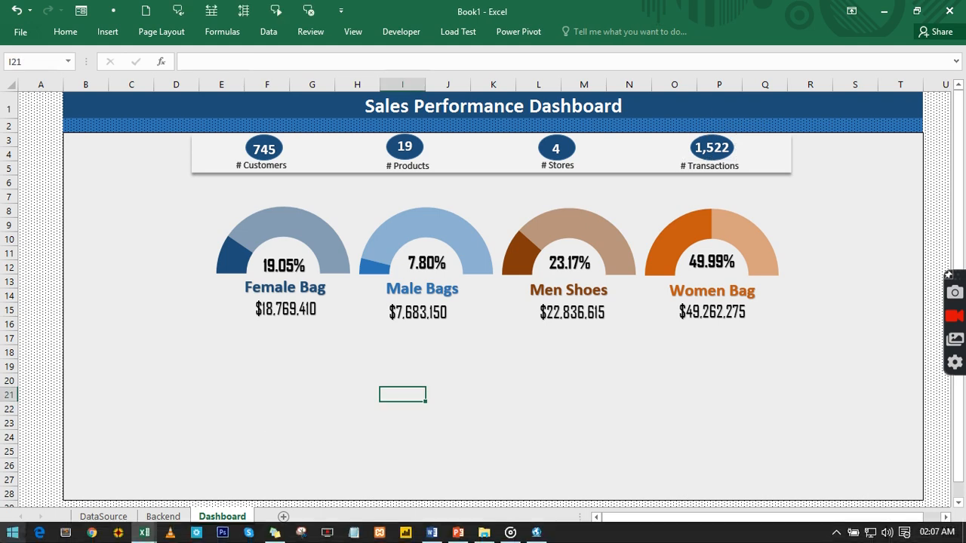
- Draw a vertical divider line down the dashboard's left side and copy it to the right edge
click(106, 34)
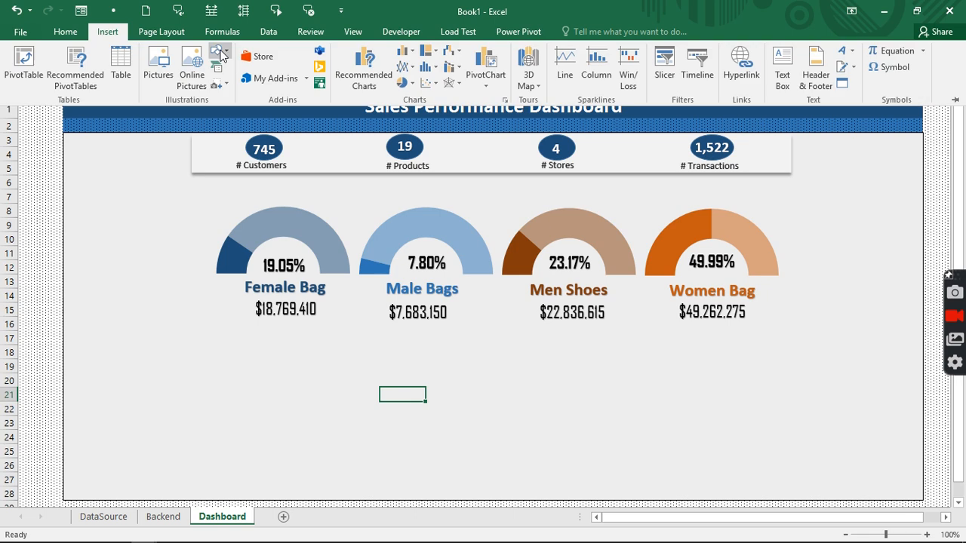
click(220, 51)
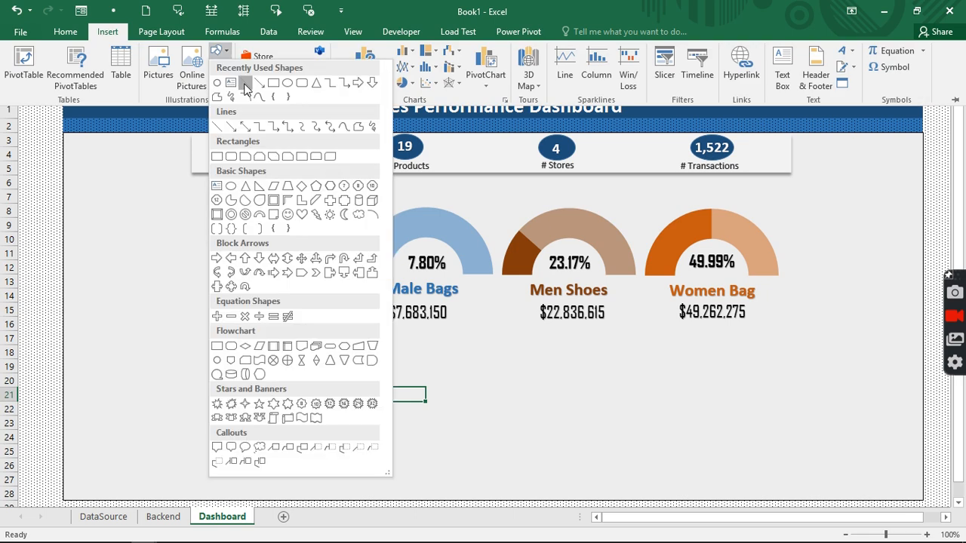
click(241, 80)
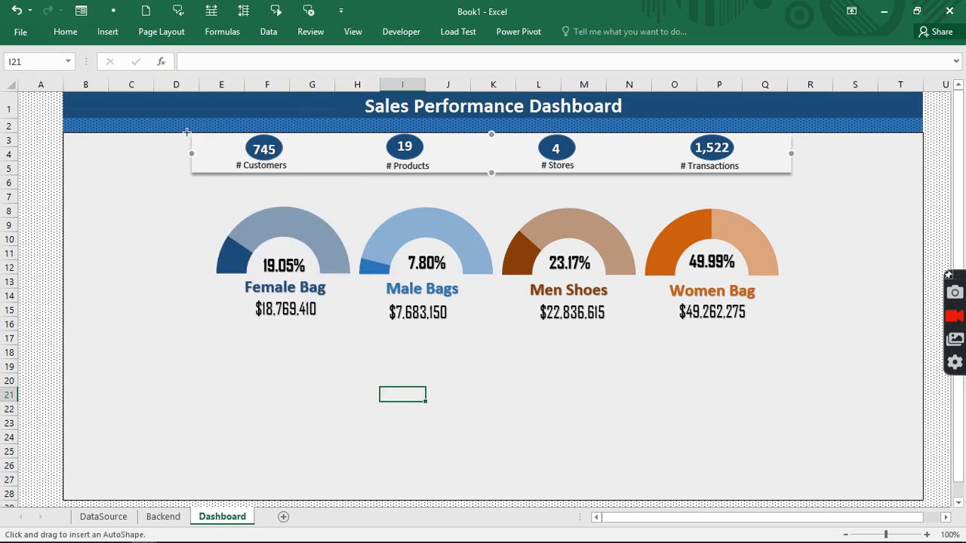
drag(186, 132, 187, 499)
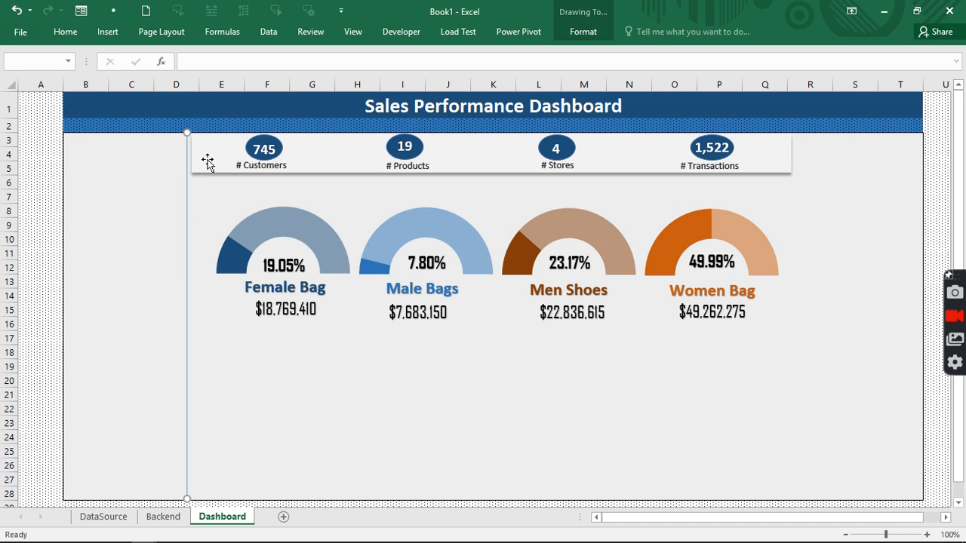
click(185, 225)
drag(186, 225, 798, 226)
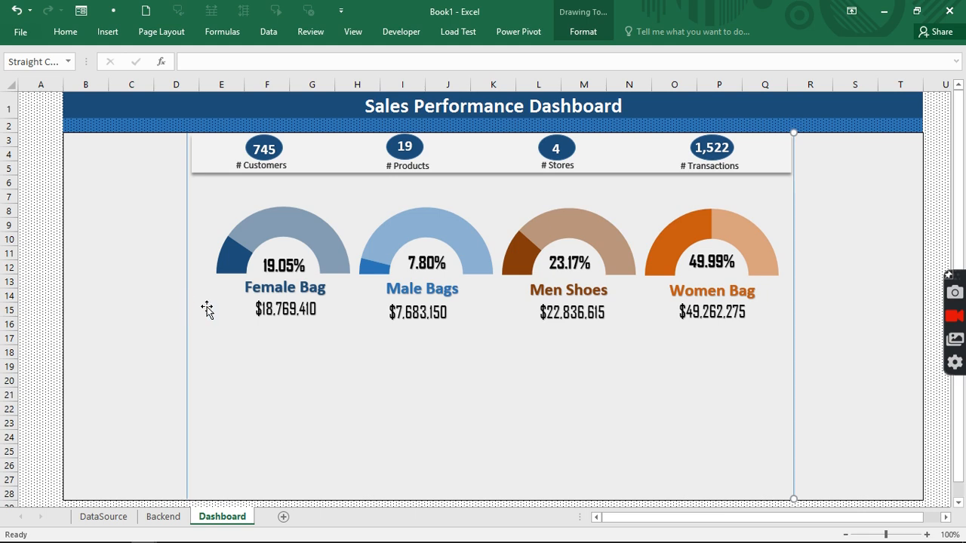
- Draw a horizontal divider line across the dashboard just beneath the four gauges
click(106, 32)
click(218, 51)
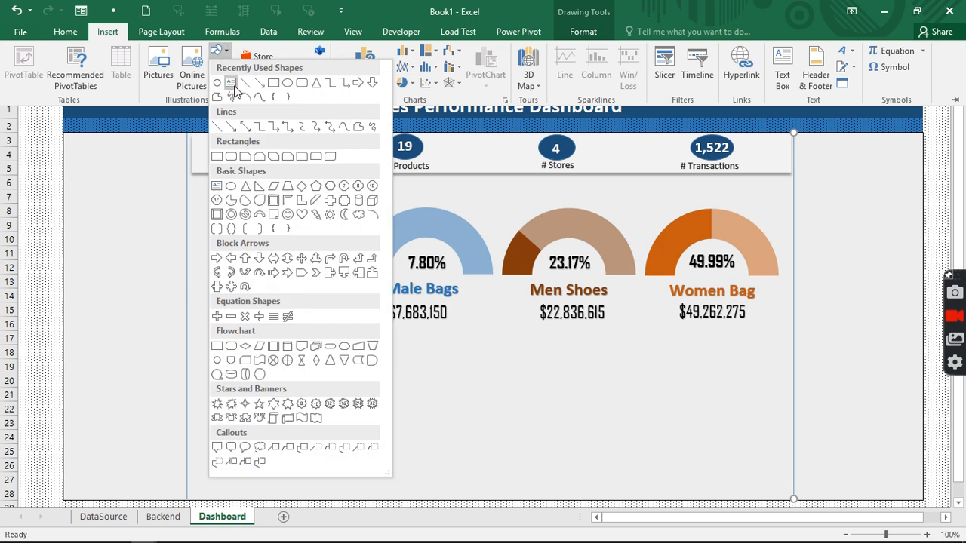
click(243, 81)
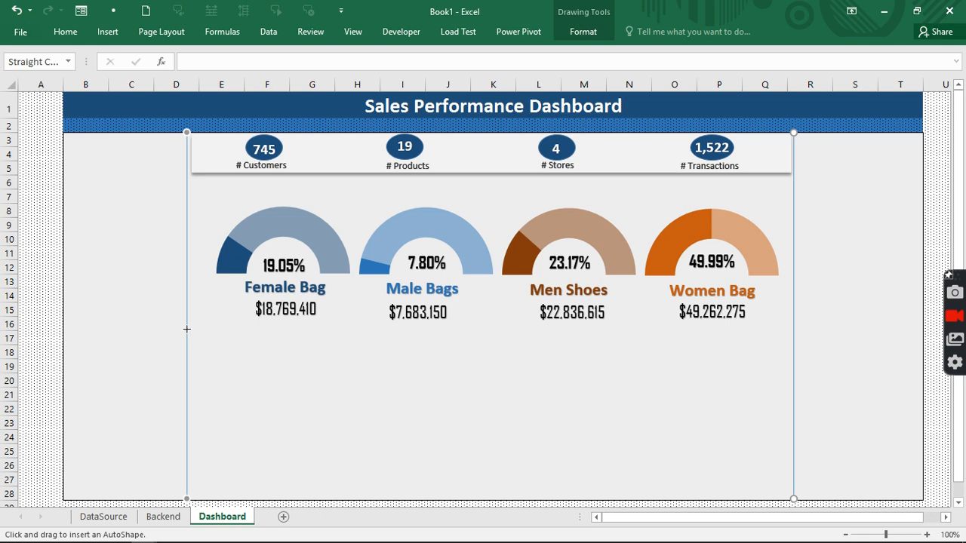
drag(187, 329, 792, 346)
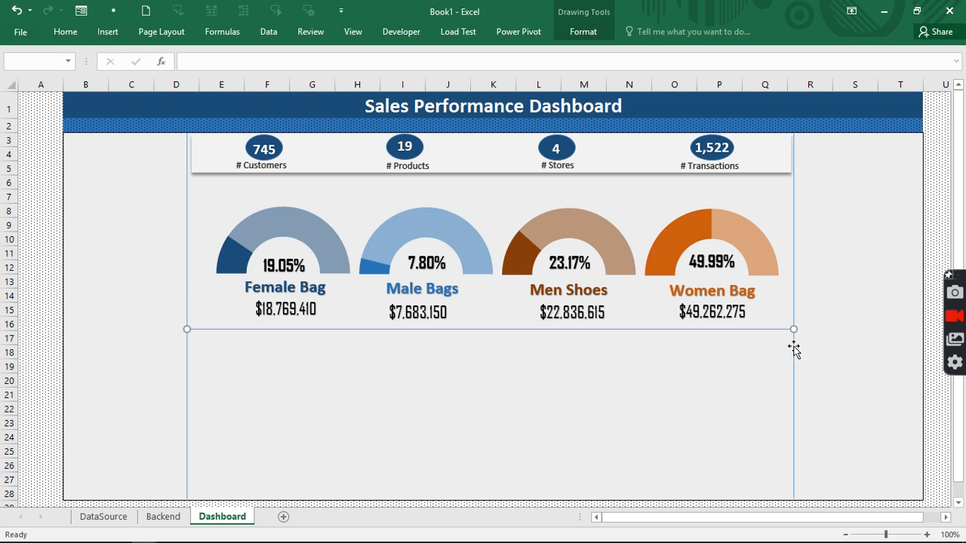
key(Escape)
click(490, 378)
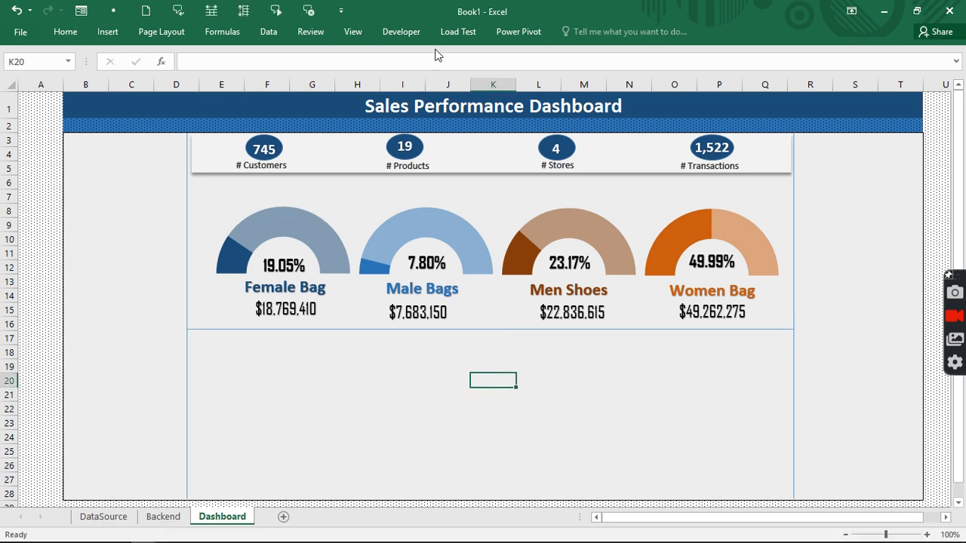
click(361, 31)
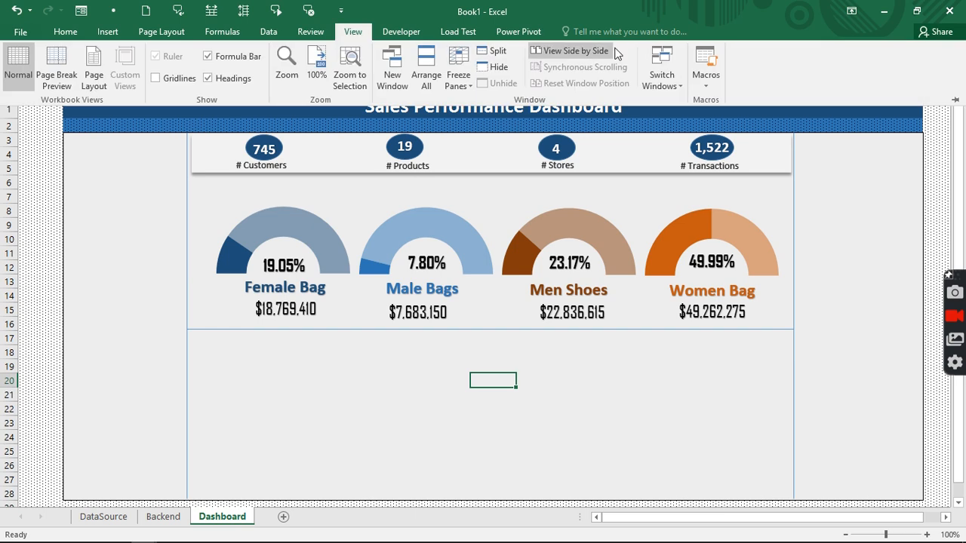
click(657, 83)
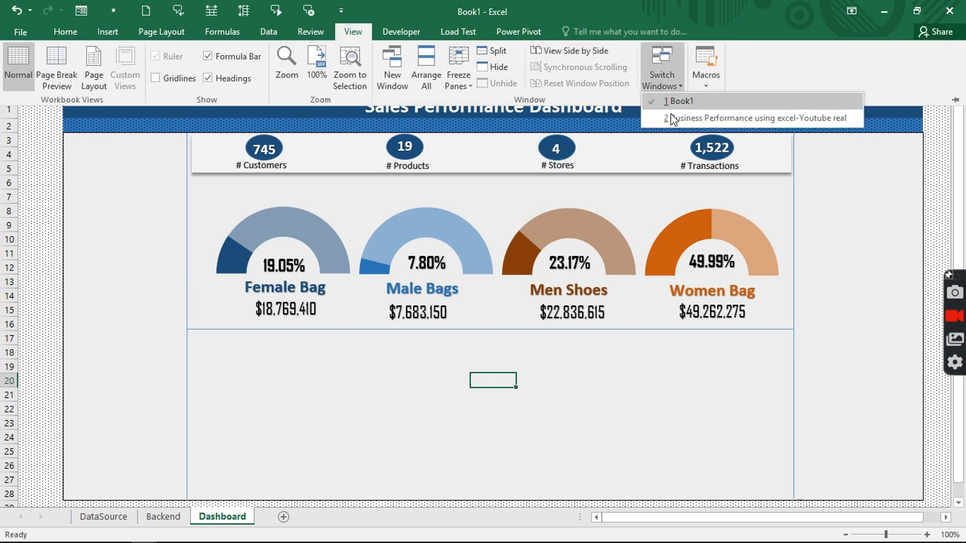
click(670, 117)
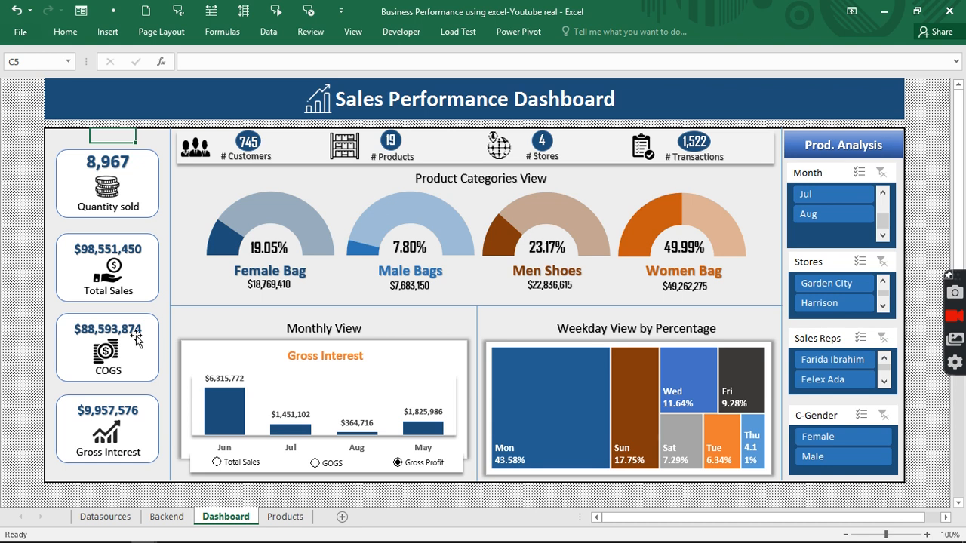
click(857, 144)
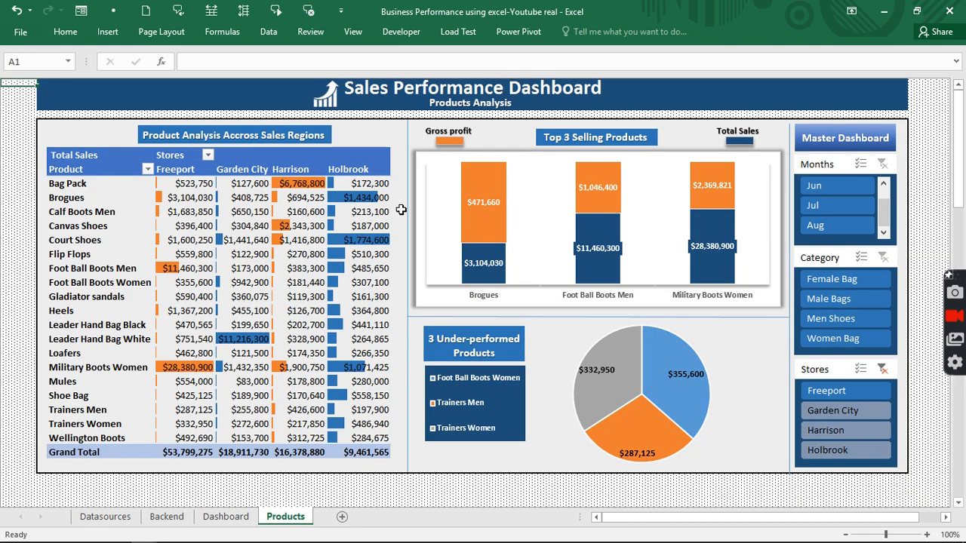
click(806, 143)
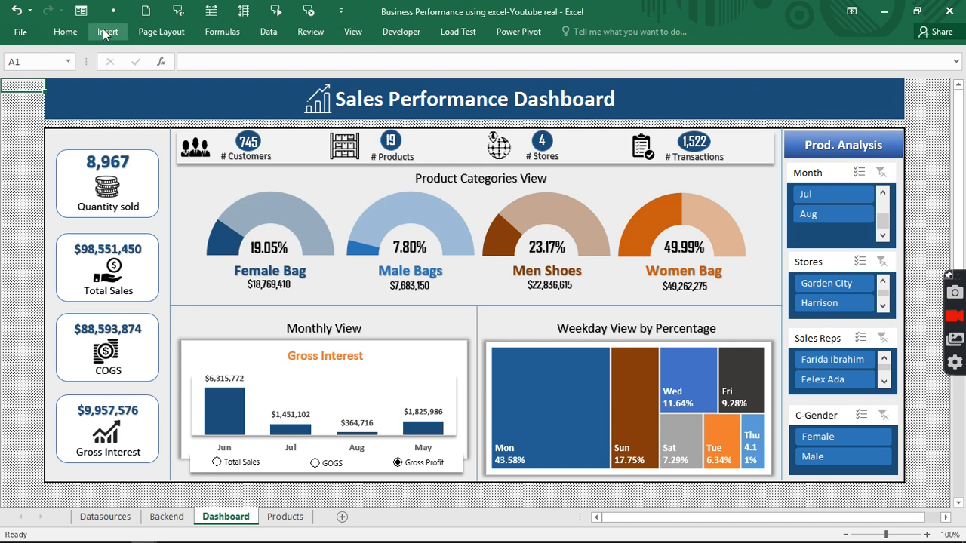
click(352, 32)
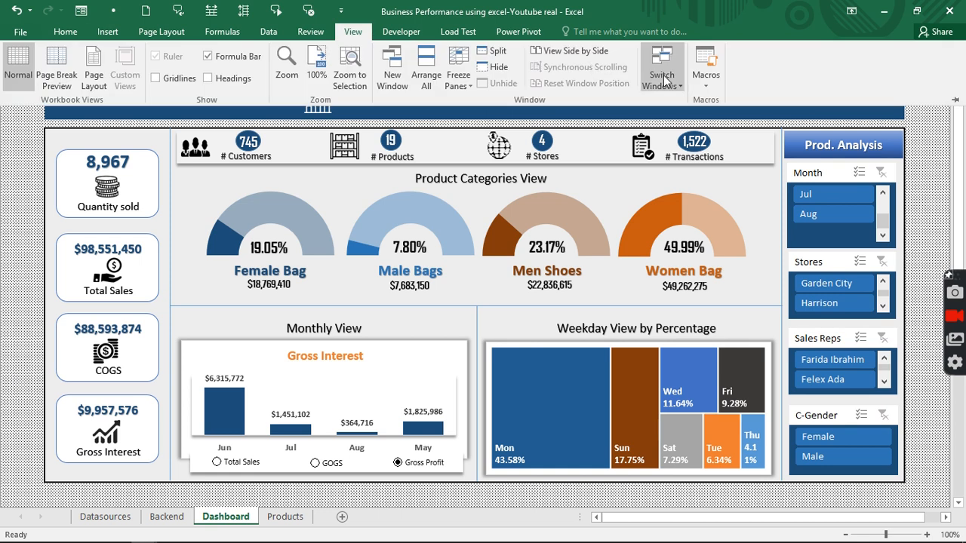
click(662, 80)
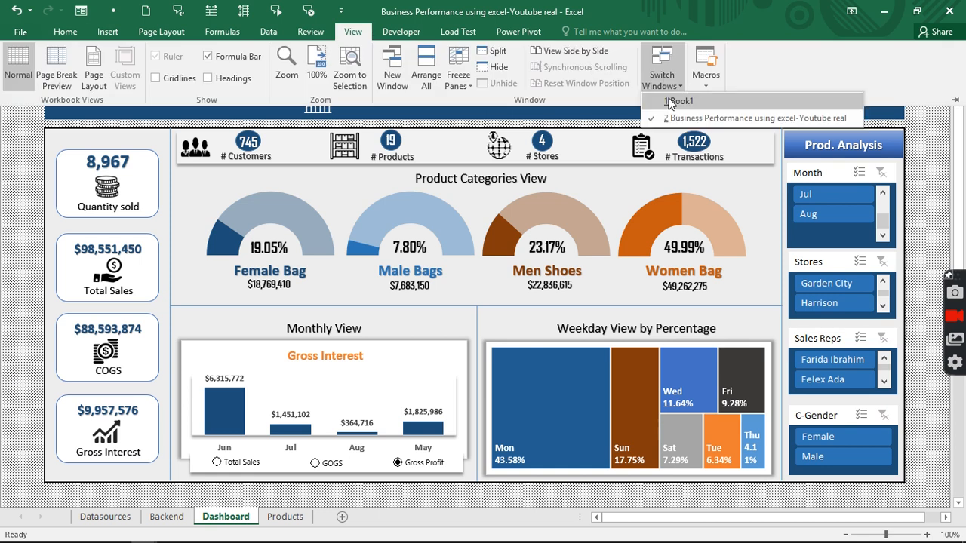
click(675, 101)
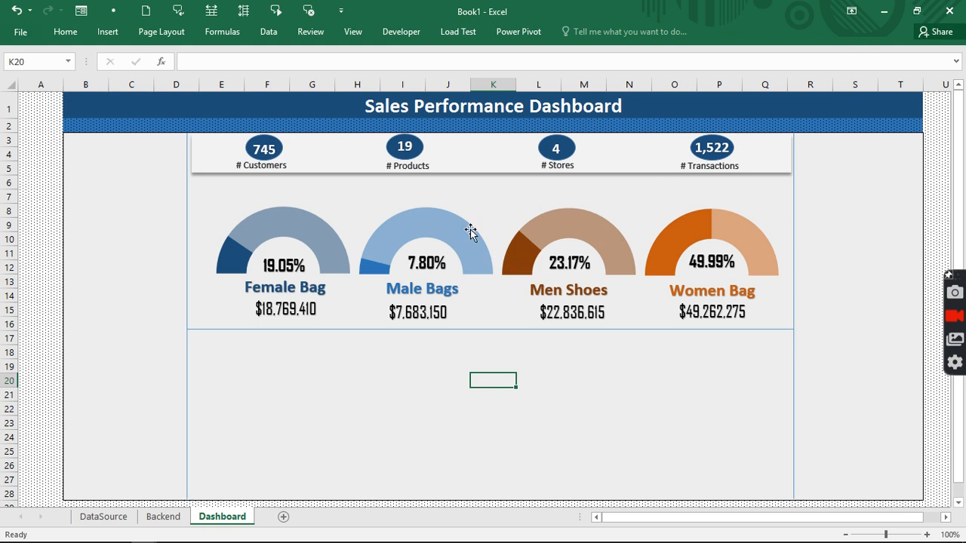
click(163, 517)
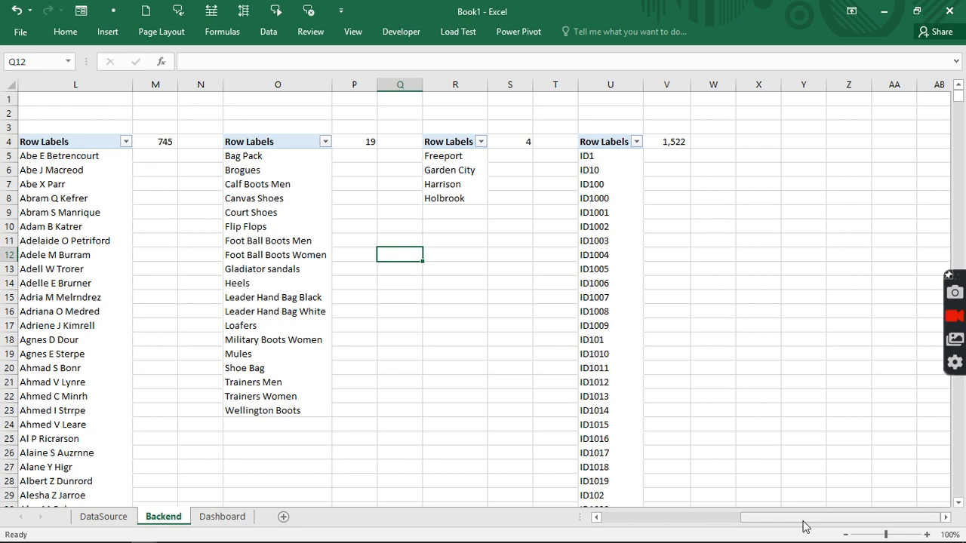
drag(805, 526, 658, 526)
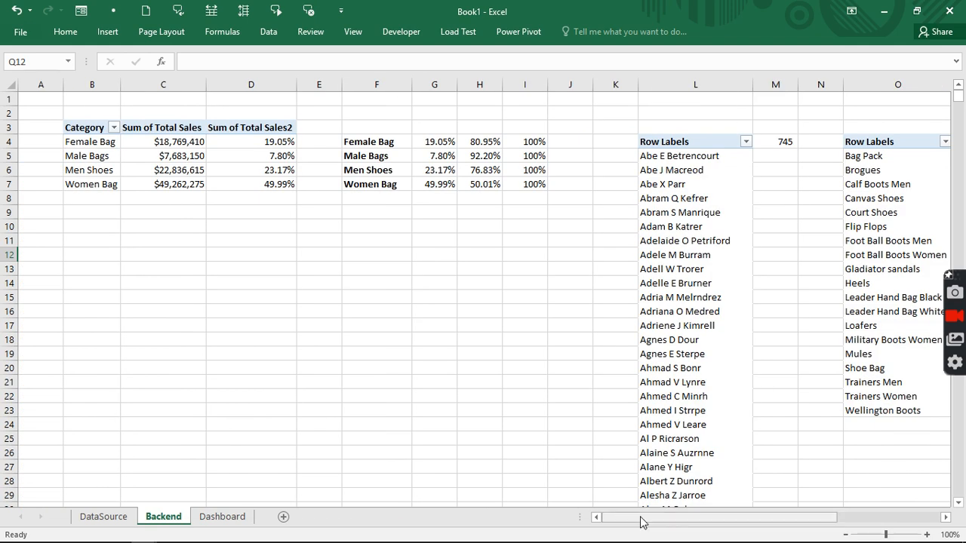
mouse_move(639, 522)
mouse_down()
mouse_move(750, 510)
mouse_move(623, 524)
mouse_up()
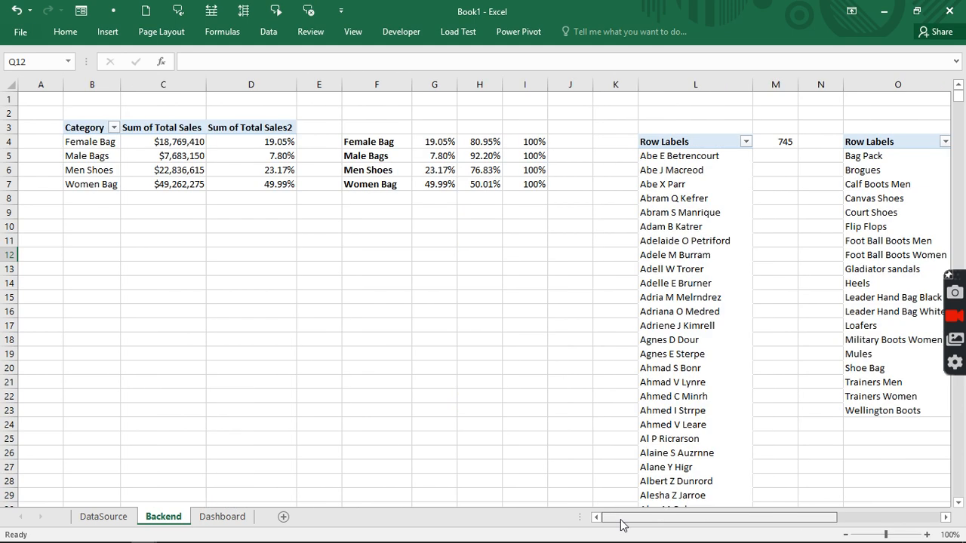
click(222, 517)
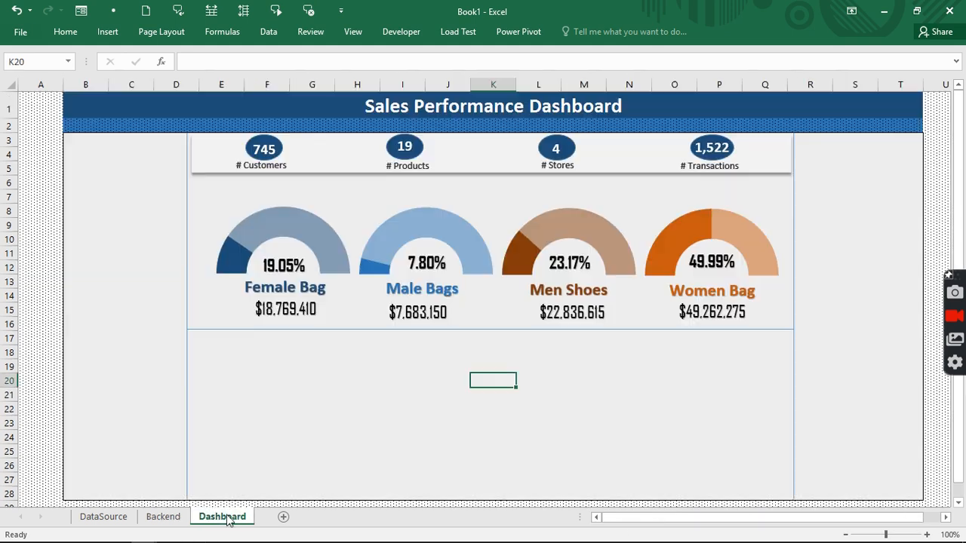